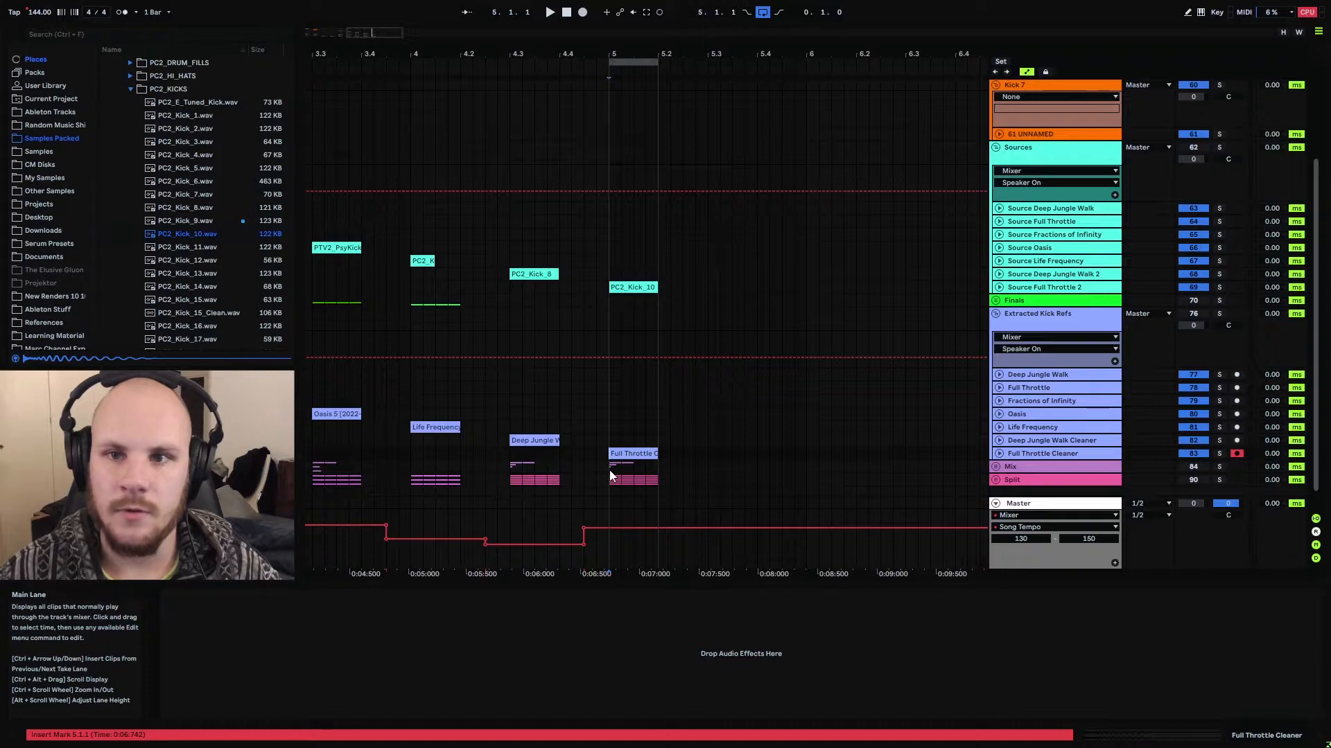
Unfold the Full Throttle Cleaner track and select its clip's kick waveform from 5.1.1 to 5.1.3
left_click(998, 453)
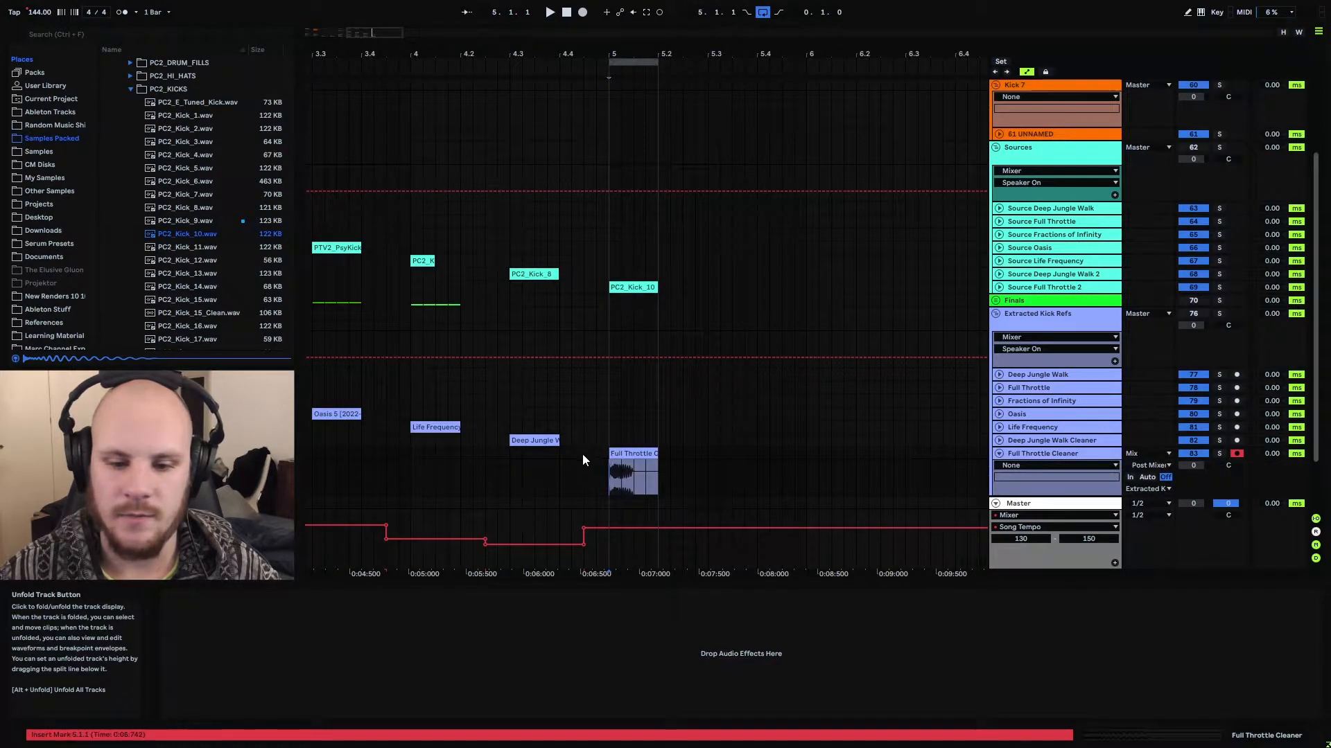
scroll(617, 409, "down", 2)
left_click_drag(621, 55, 618, 309)
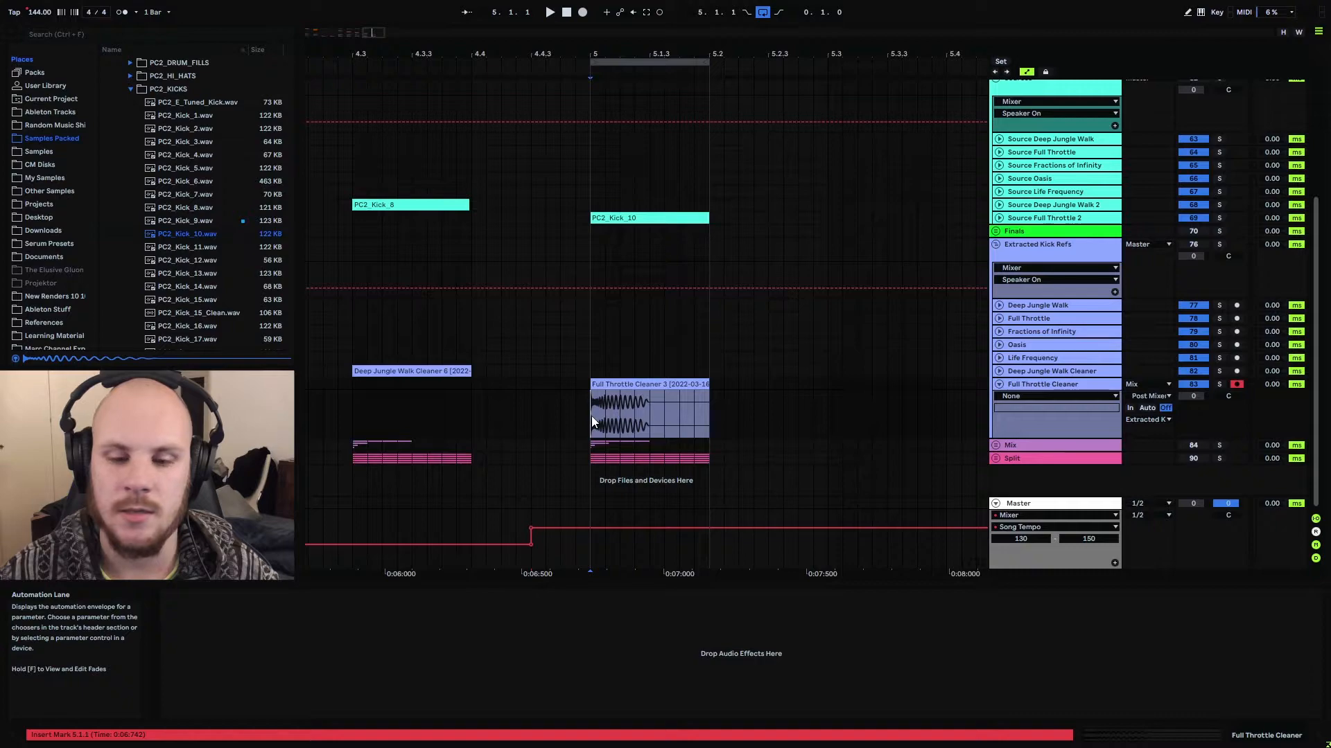
left_click_drag(592, 416, 655, 411)
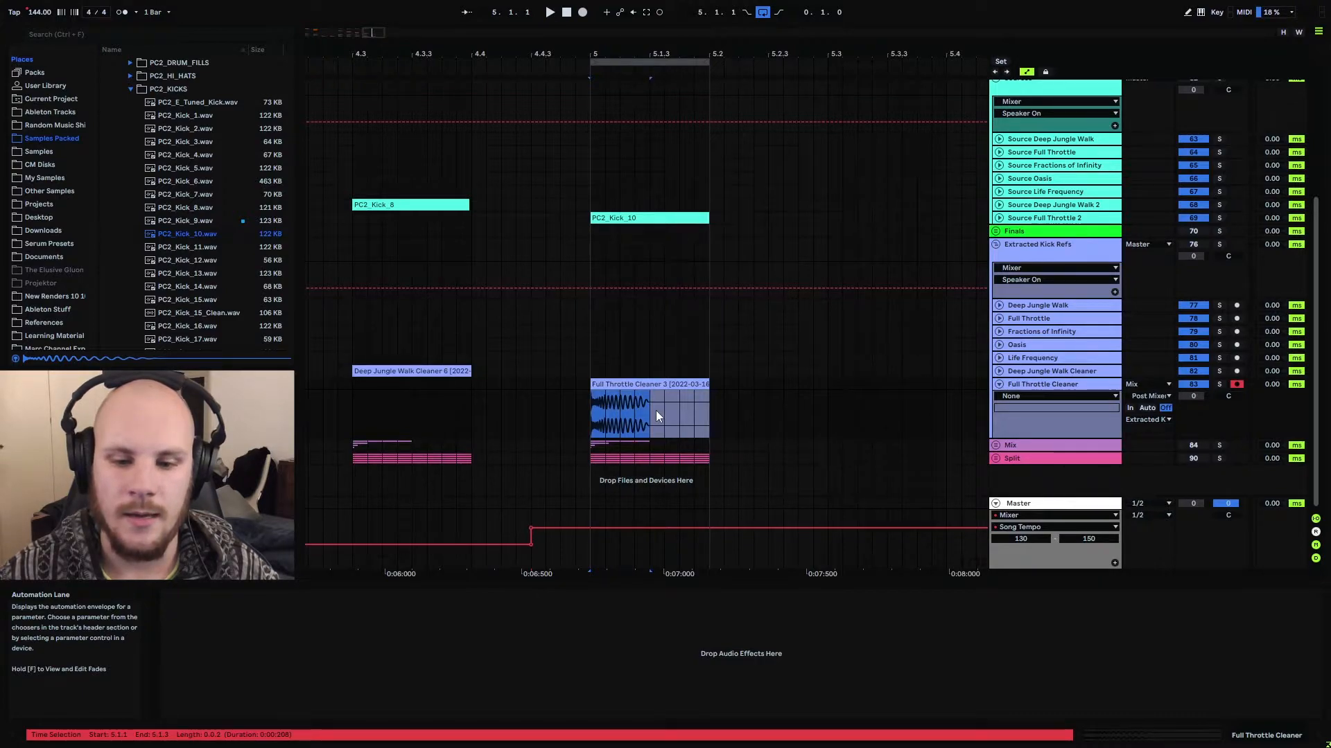
Solo the Full Throttle Cleaner track and play its extracted kick from 5.1.1
left_click(1219, 384)
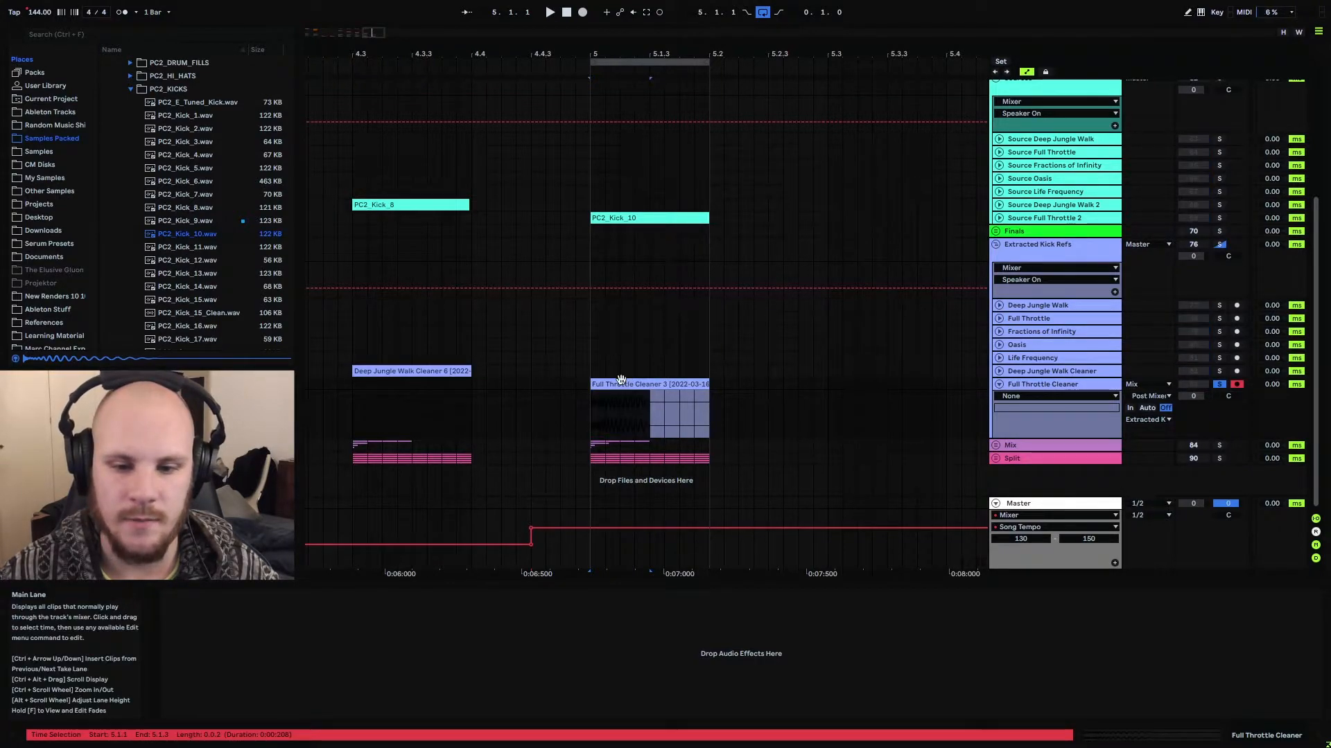
left_click(597, 409)
key("space")
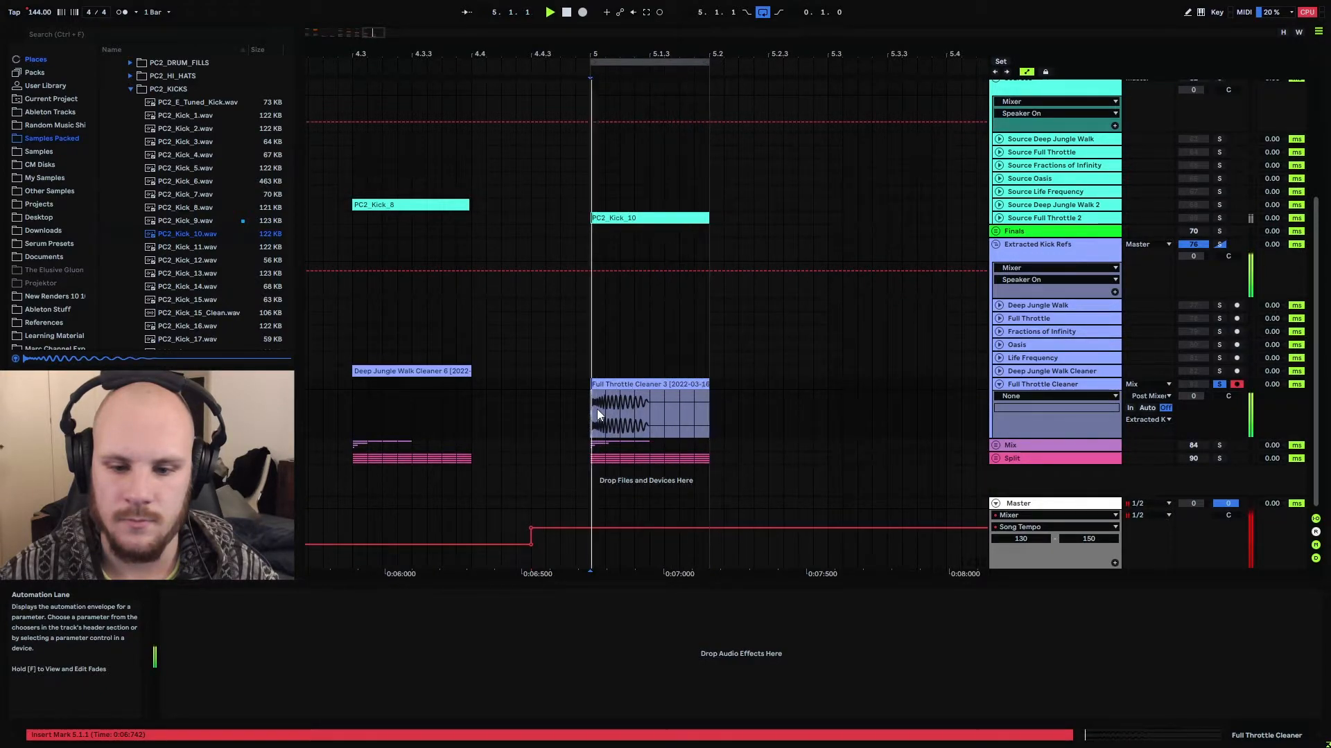
key("space")
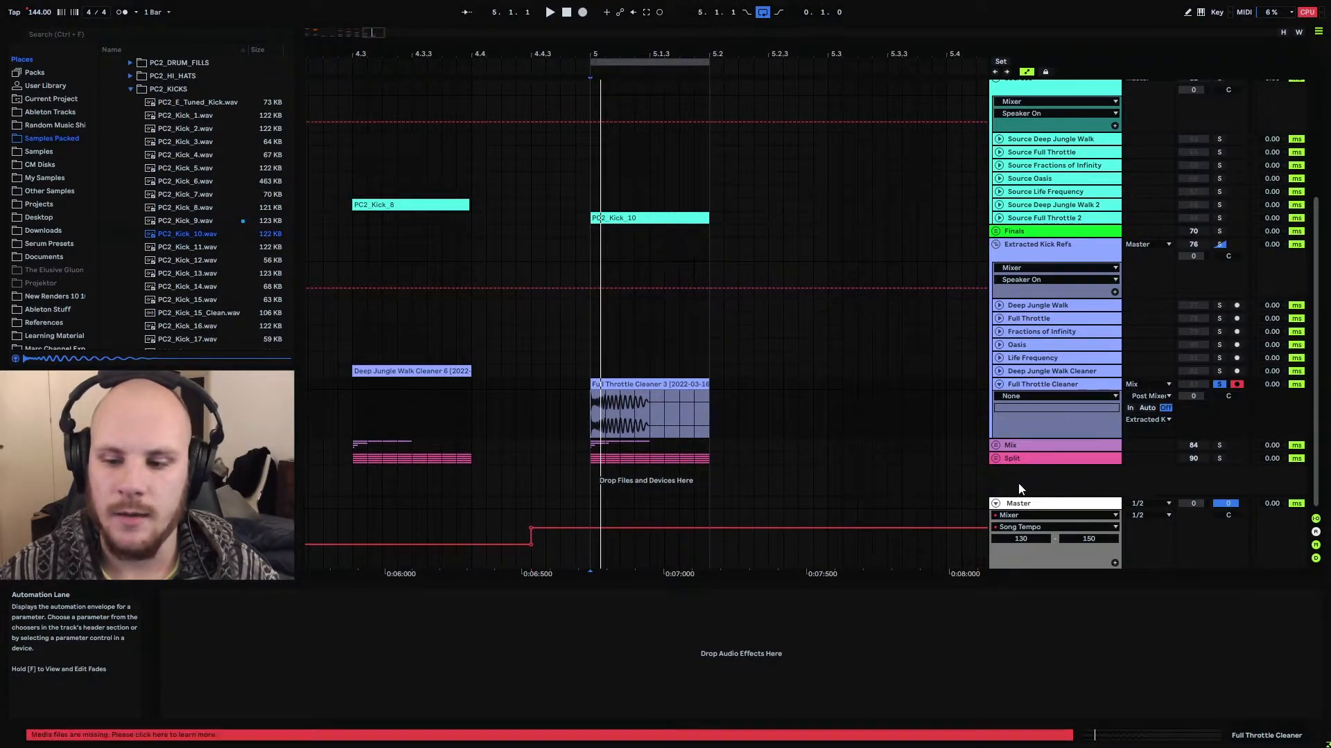
Expand the Split and Mix groups to show their Sub, Low, Mid, High-mid and High tracks
left_click(996, 458)
scroll(693, 378, "down", 3)
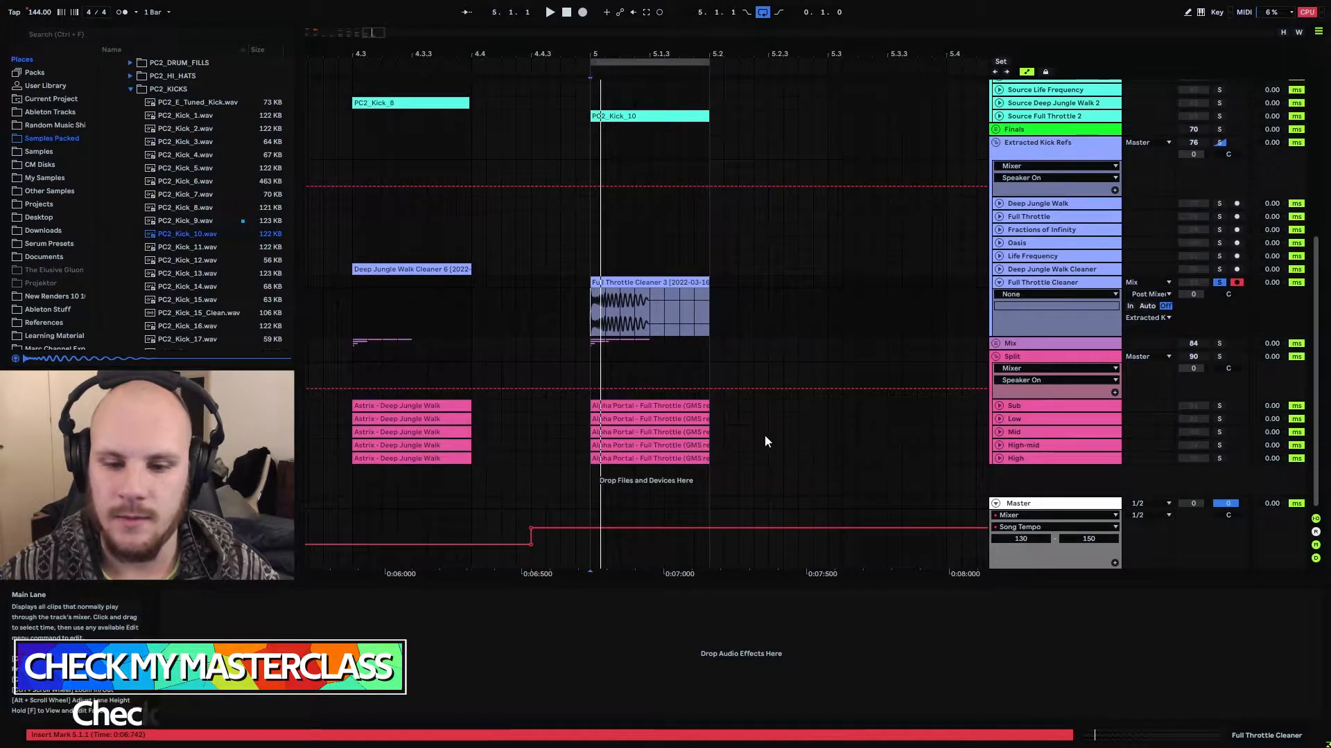
left_click(995, 343)
scroll(693, 360, "down", 3)
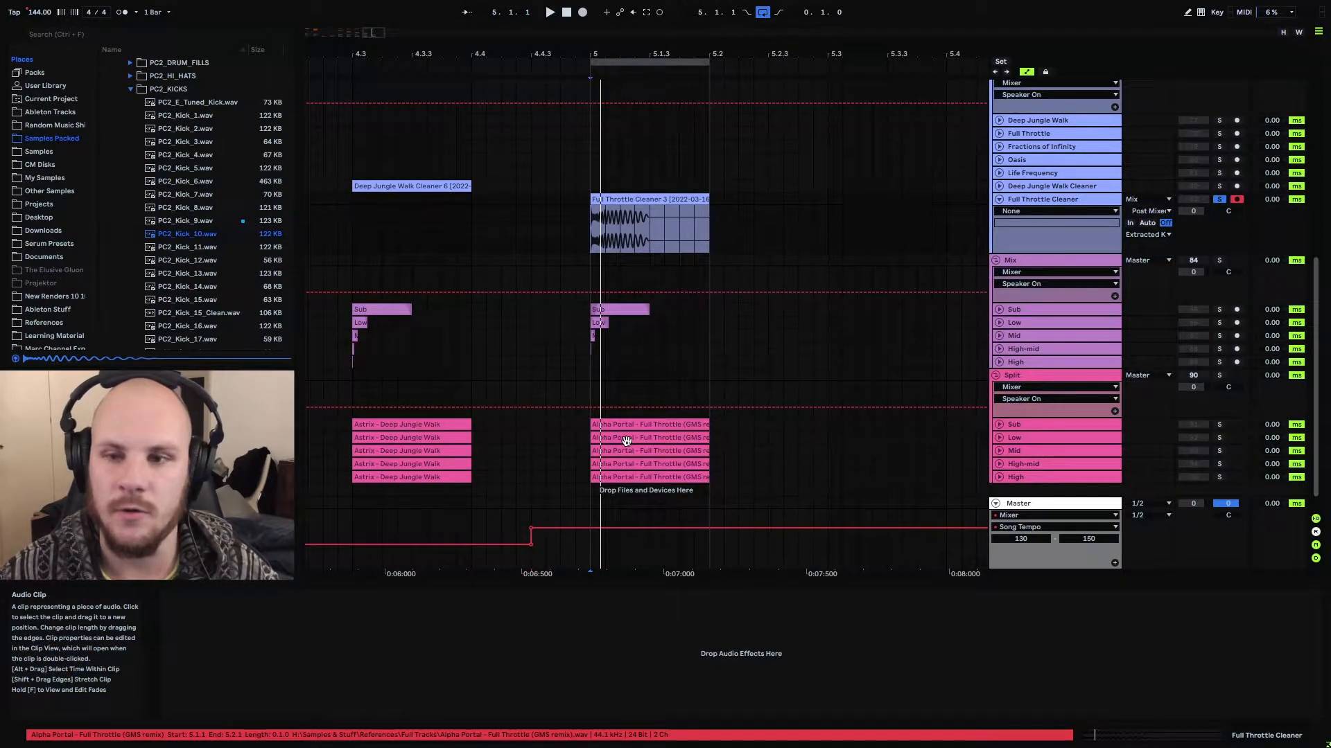
Audition the Split group in solo from 5.1.1, and unsolo and fold it when done
left_click(1218, 376)
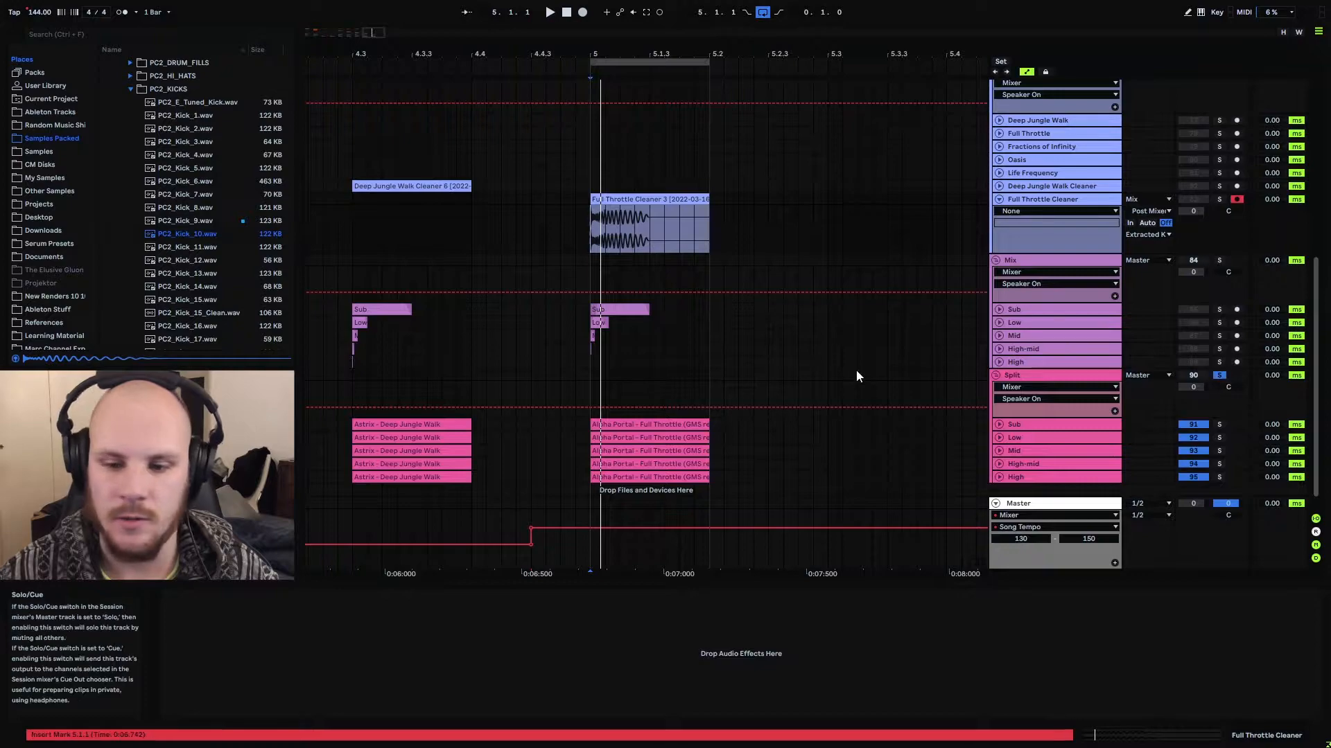
left_click(593, 373)
key("space")
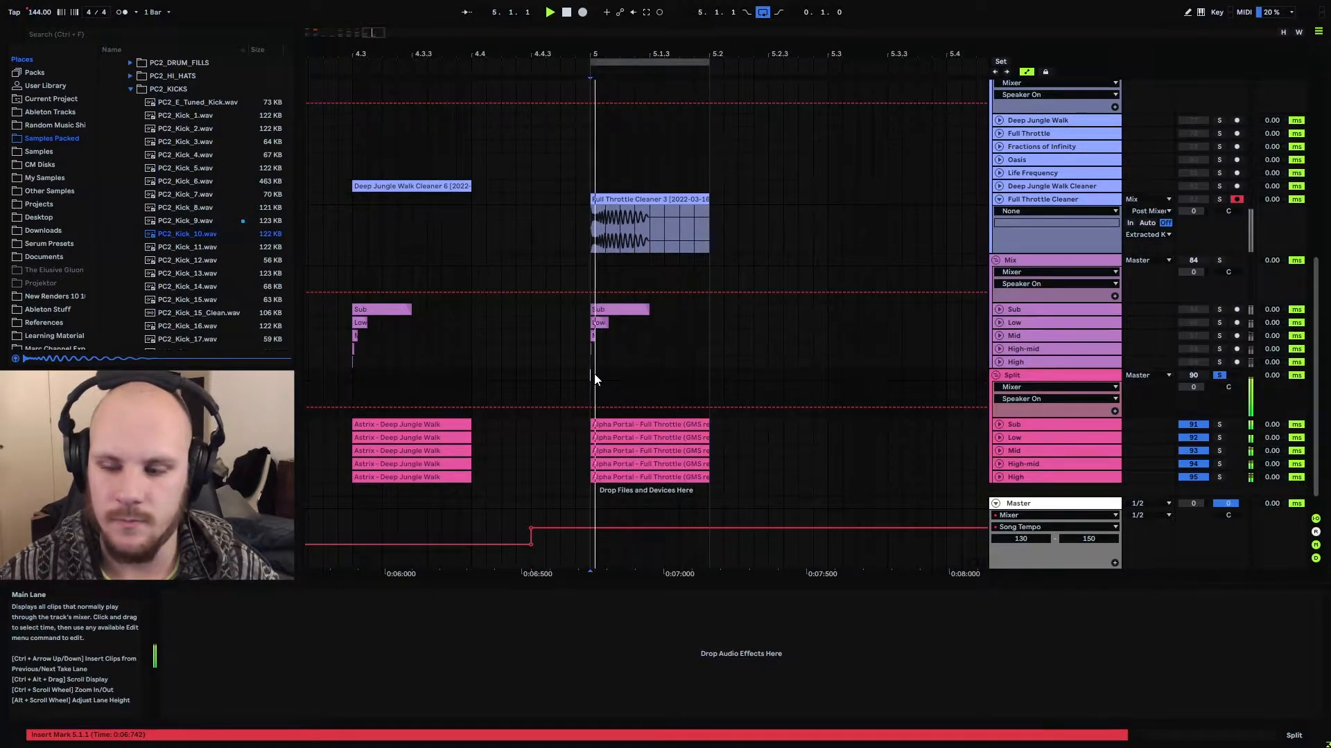
key("space")
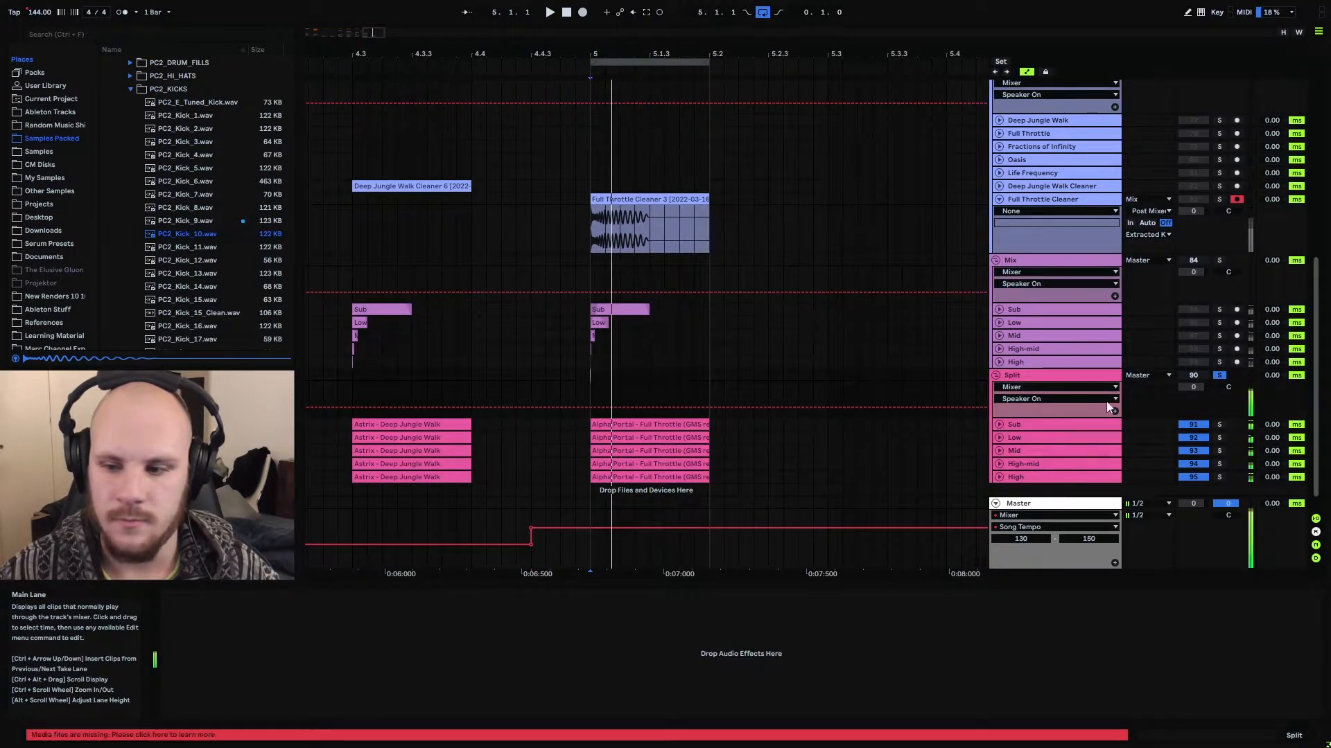
left_click(1220, 376)
left_click(996, 375)
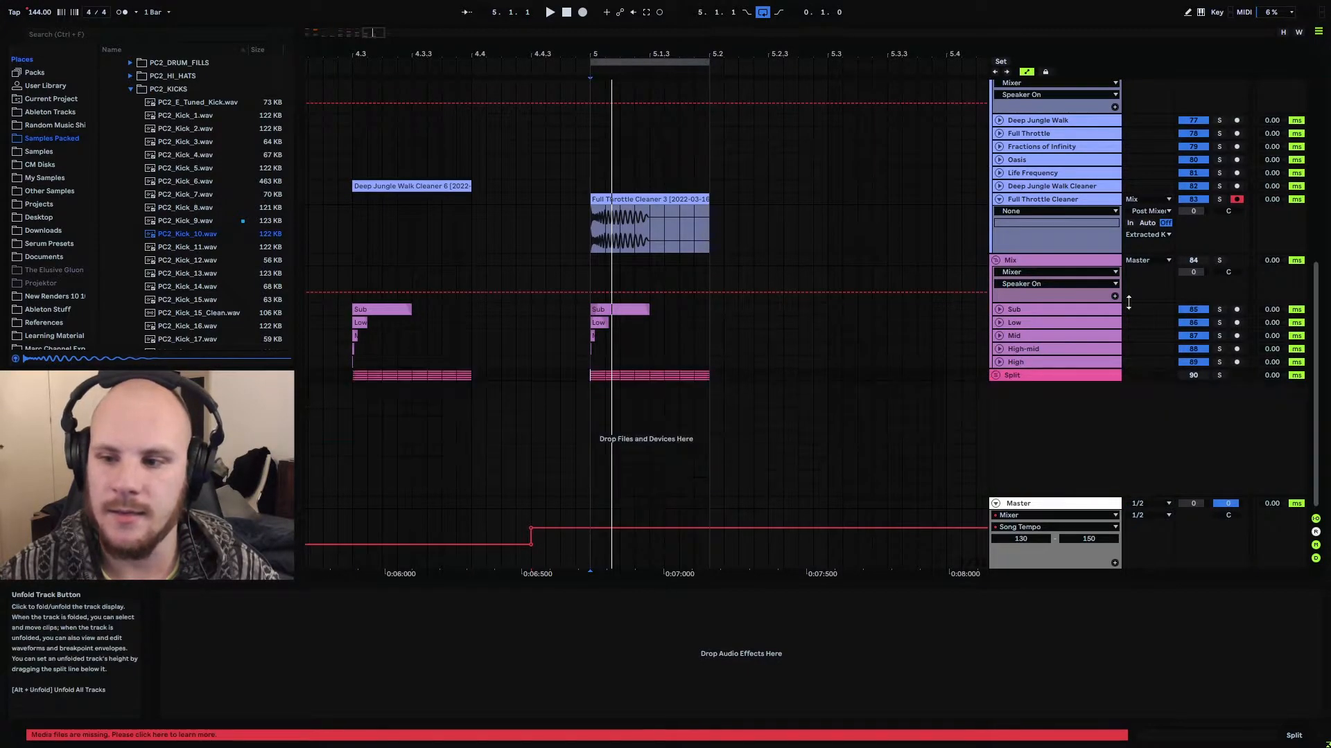
Solo the Full Throttle Cleaner track again and place the insert marker at 5.1.1 near the PC2_Kick_10 source clip
left_click(1218, 200)
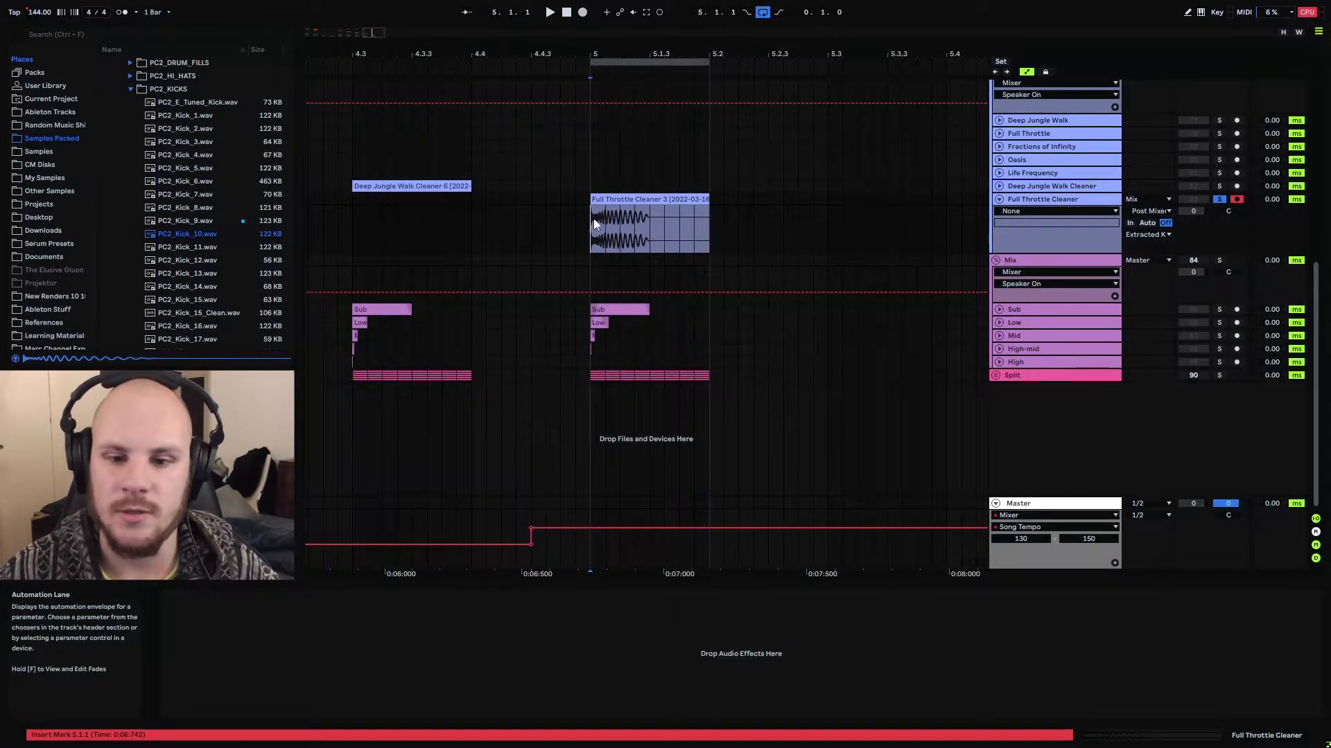
left_click(656, 222)
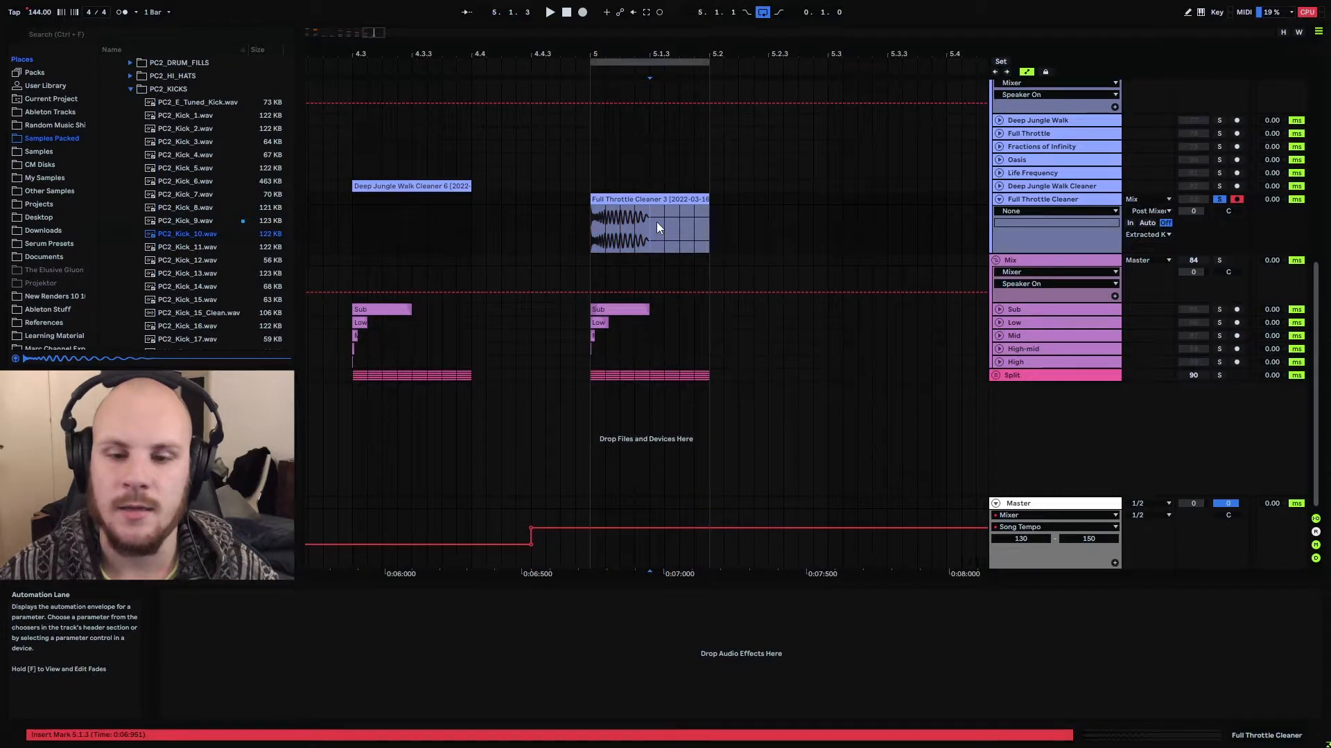
left_click_drag(593, 381, 682, 387)
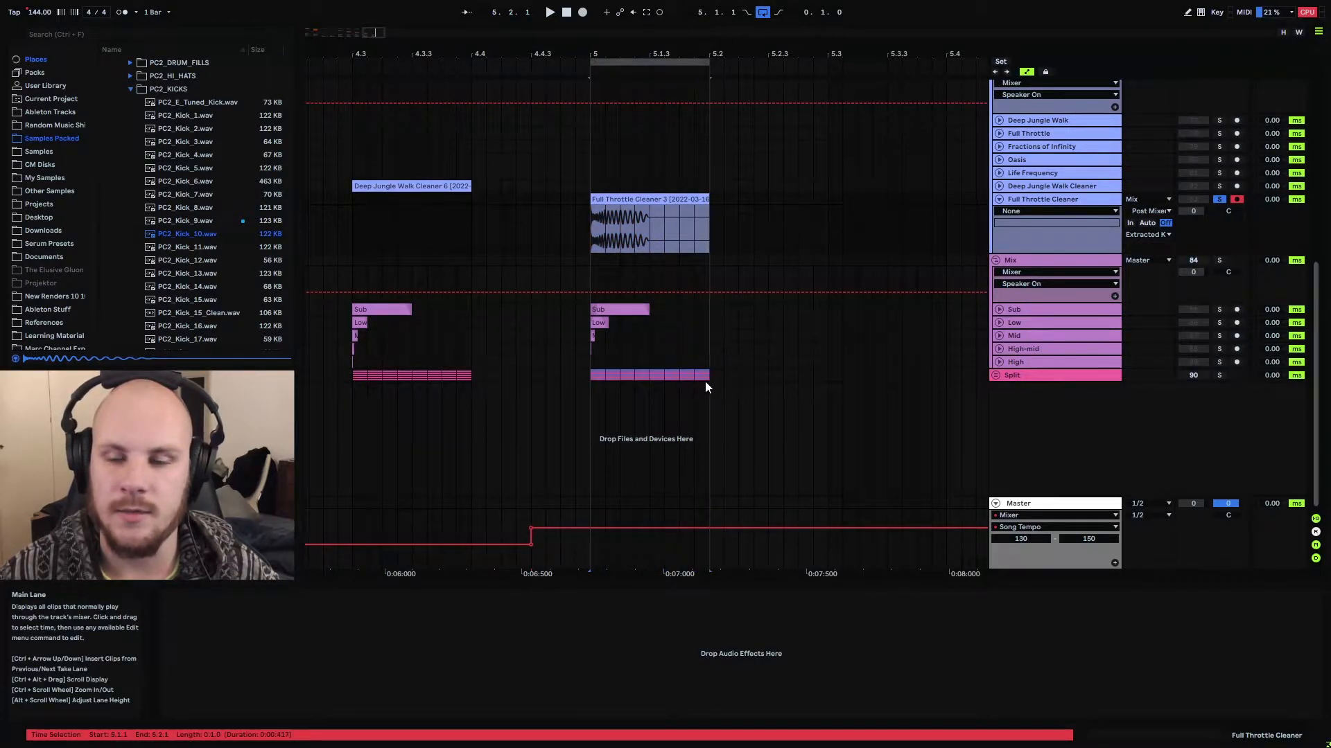
scroll(594, 277, "up", 5)
left_click(594, 280)
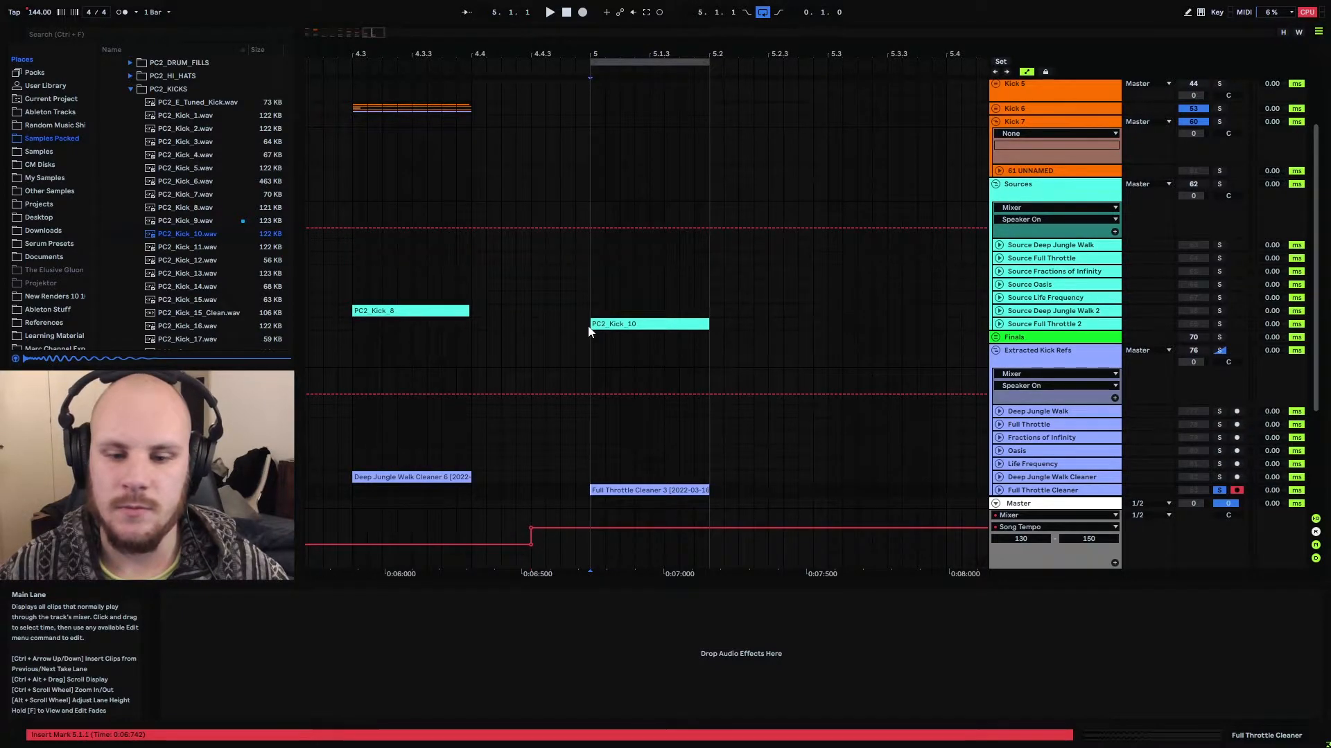
Activate the Sources and Extracted Kick Refs groups and play the soloed Full Throttle Cleaner kick from 5.1.1
scroll(588, 327, "down", 2)
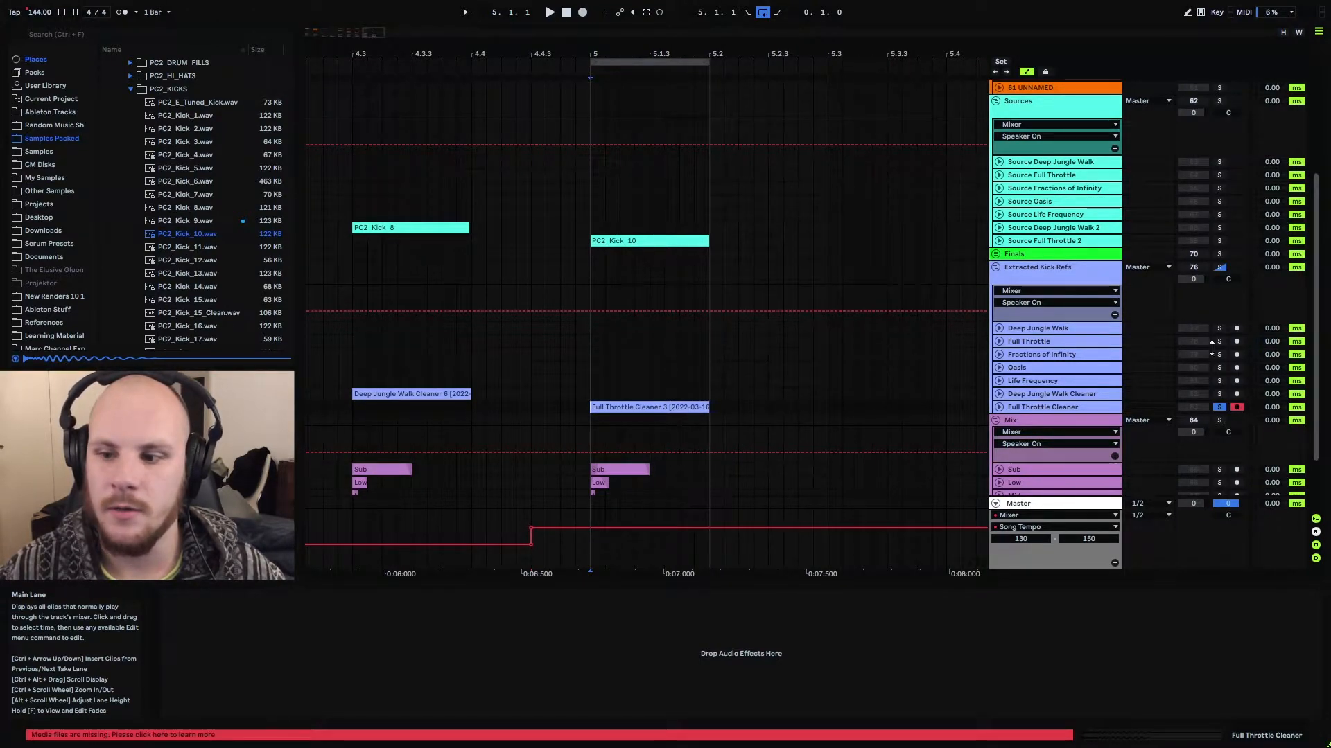
left_click(1192, 101)
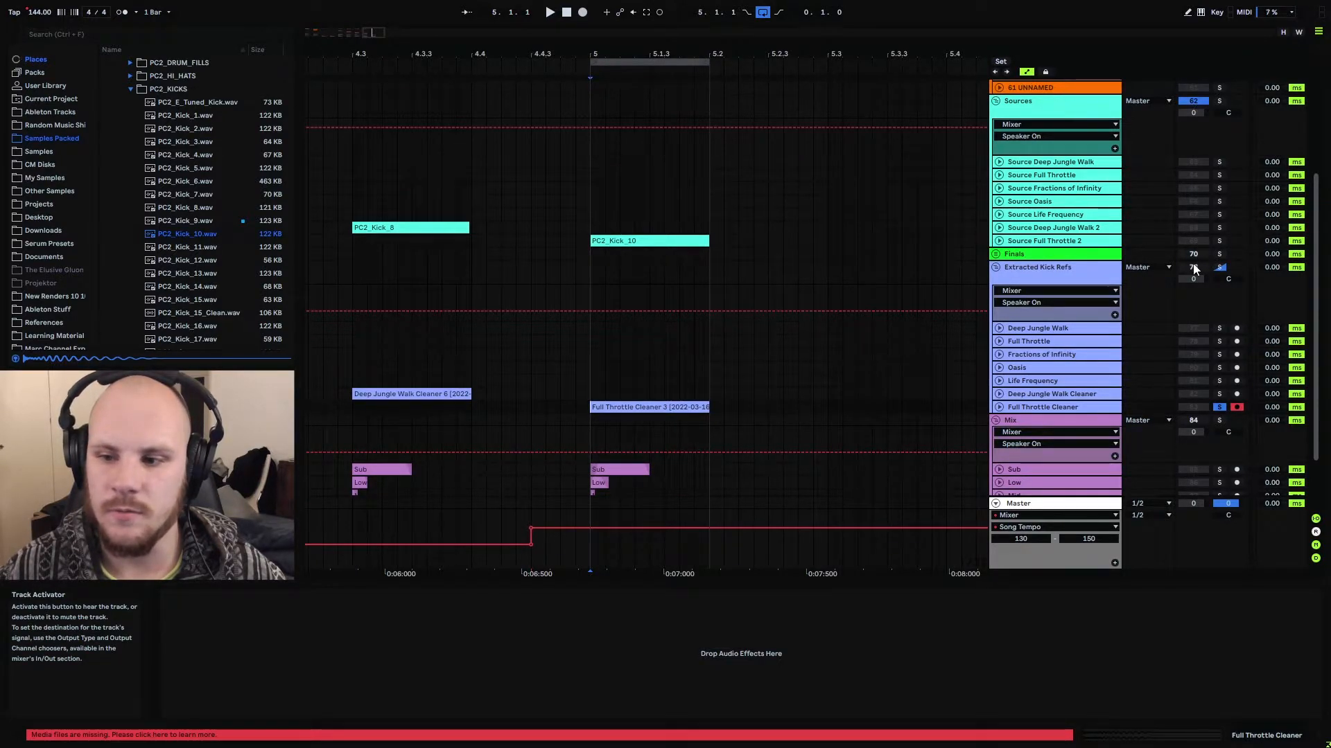
left_click(1193, 267)
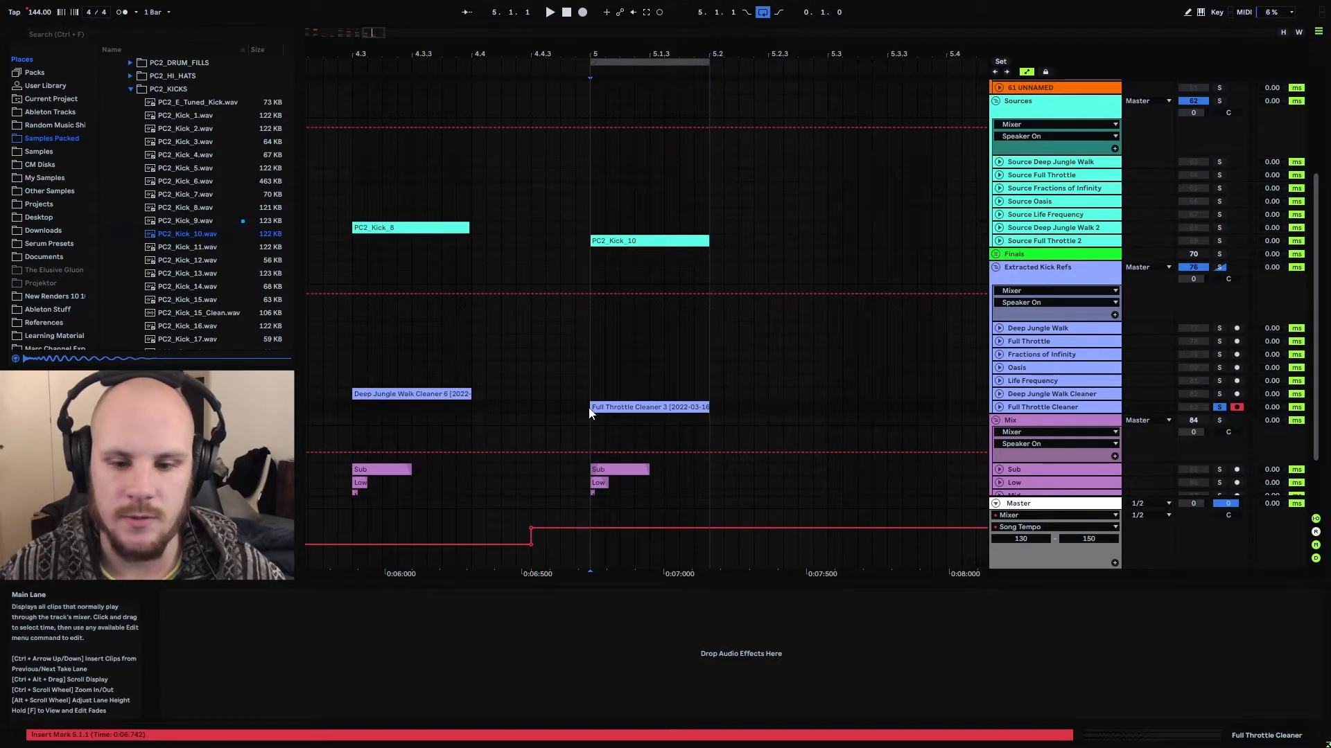
key("space")
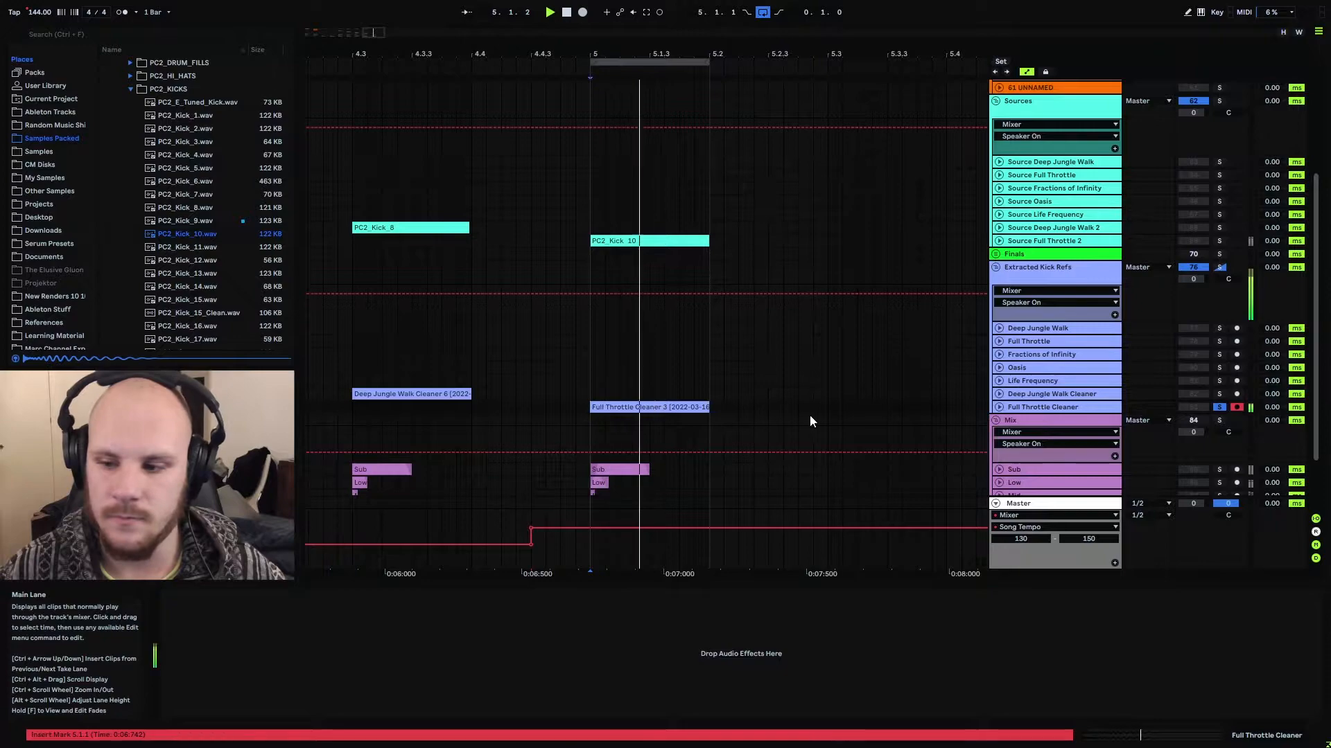
key("space")
Audition the PC2_Kick_10 clip with the Source Full Throttle 2 track soloed, and unsolo the track when done
left_click(1219, 240)
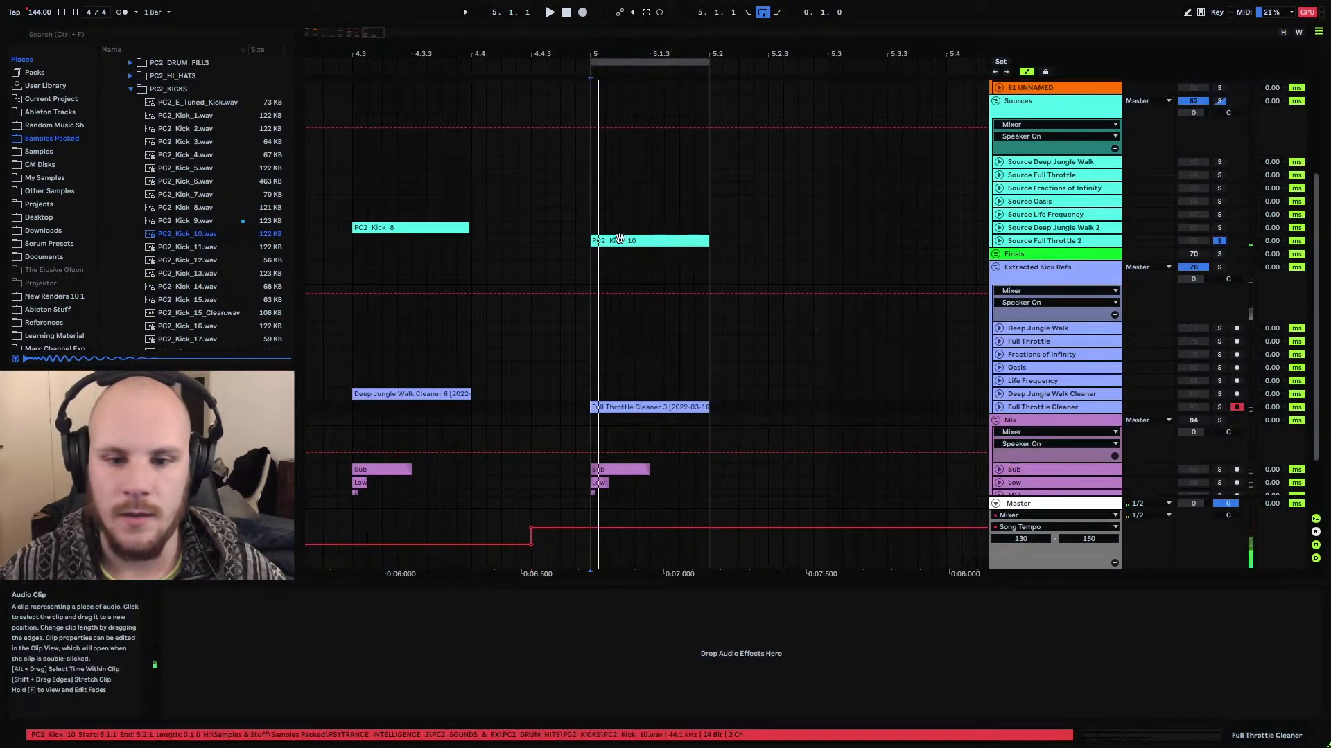
key("space")
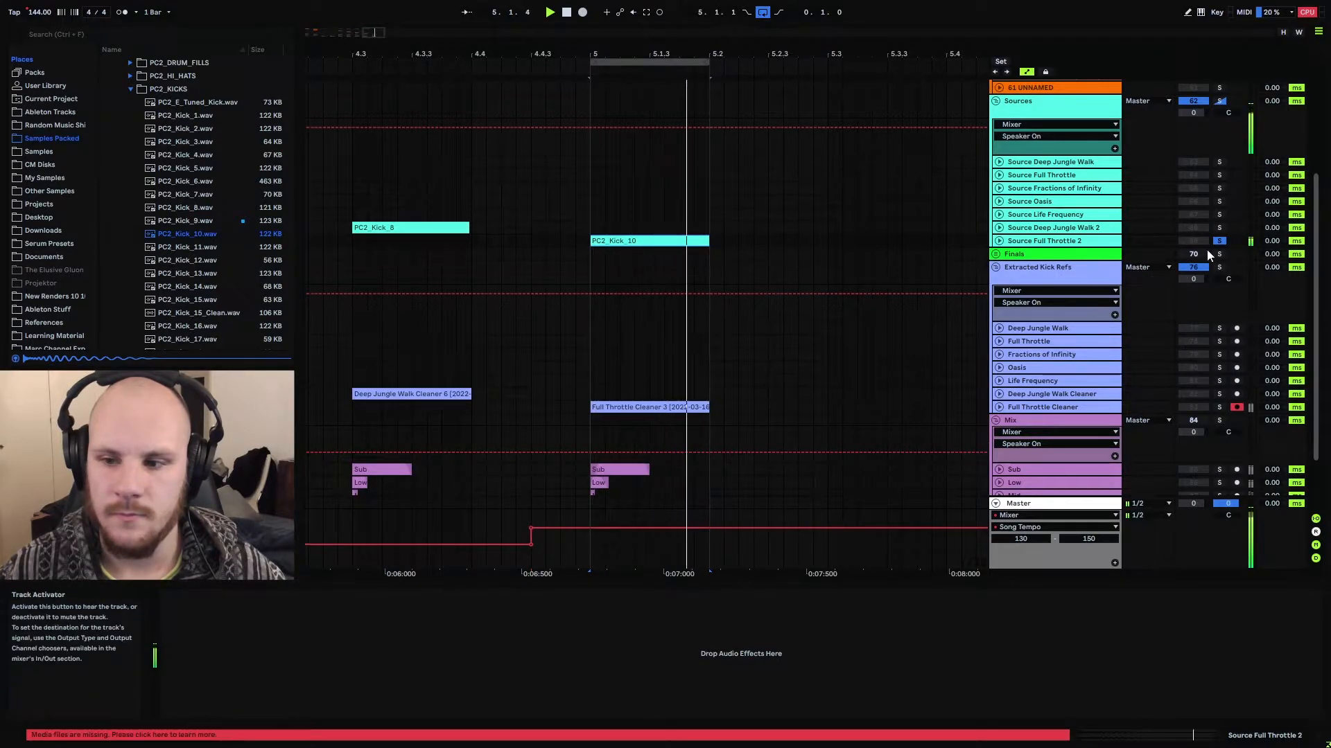
key("space")
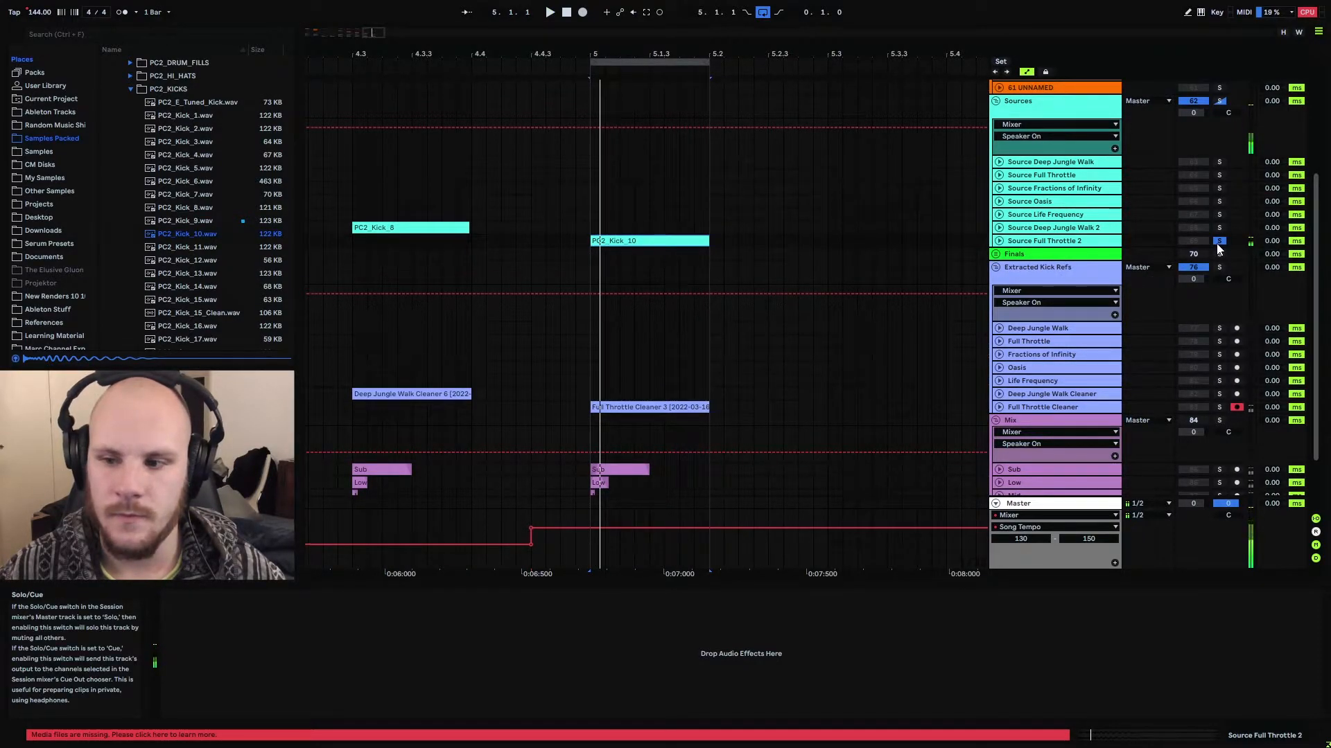
left_click(1218, 240)
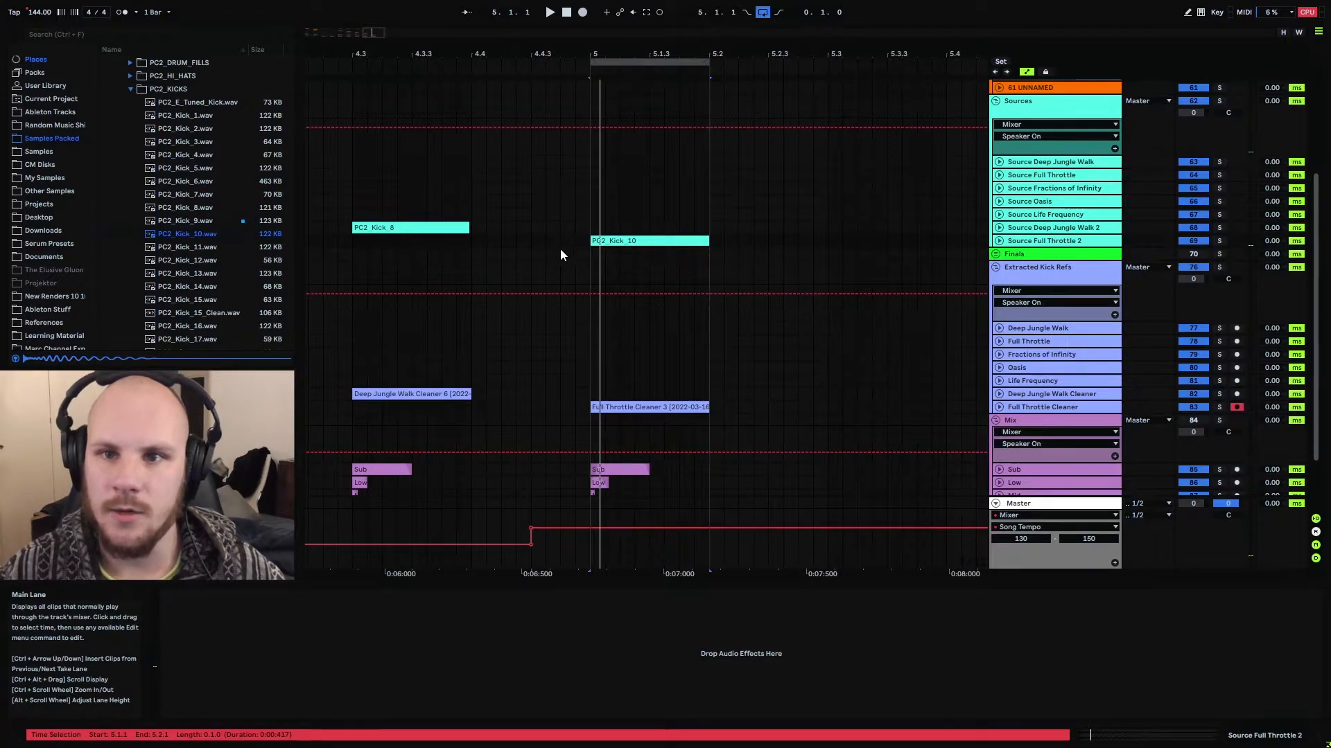
Unfold the Source Full Throttle 2 track and examine the PC2_Kick_10 waveform from its start through its tail
left_click(998, 242)
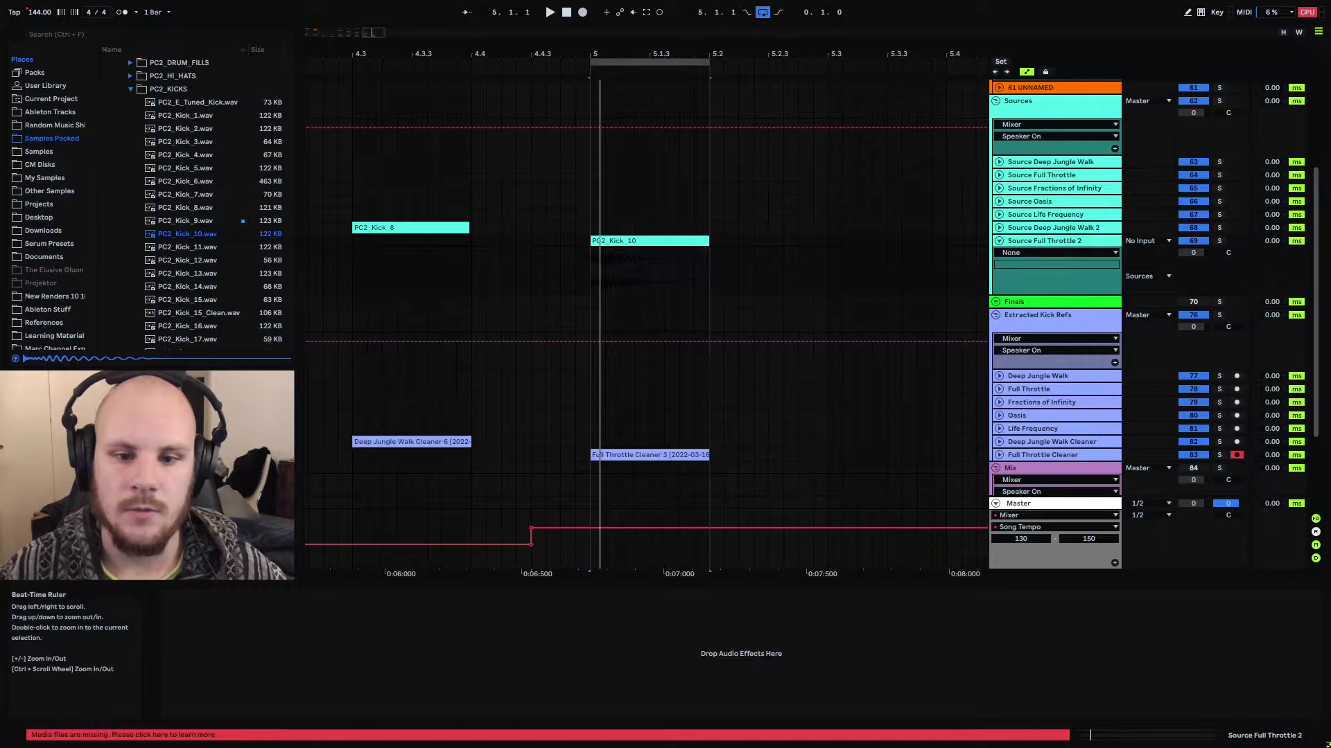
left_click_drag(594, 54, 473, 117)
left_click(497, 277)
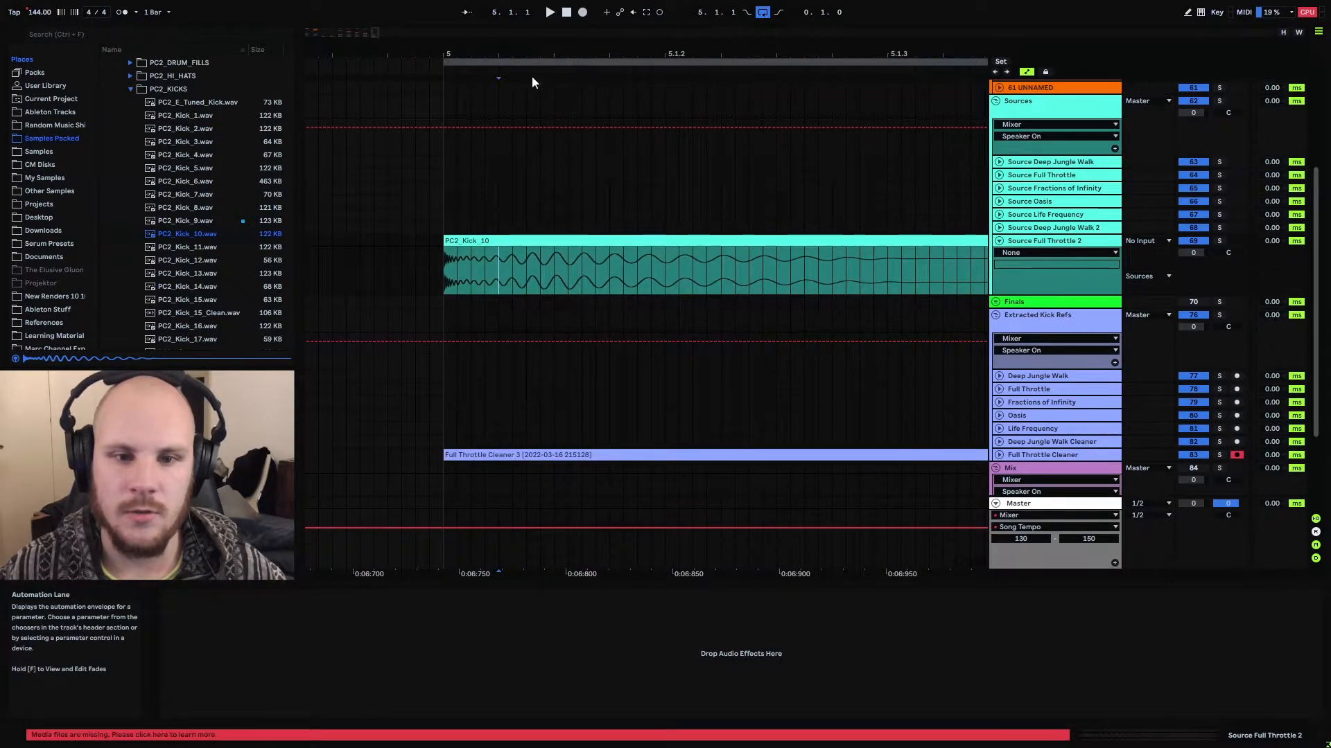
left_click_drag(531, 56, 475, 48)
left_click_drag(436, 261, 710, 277)
left_click(406, 270)
left_click_drag(400, 269, 745, 275)
left_click(746, 273)
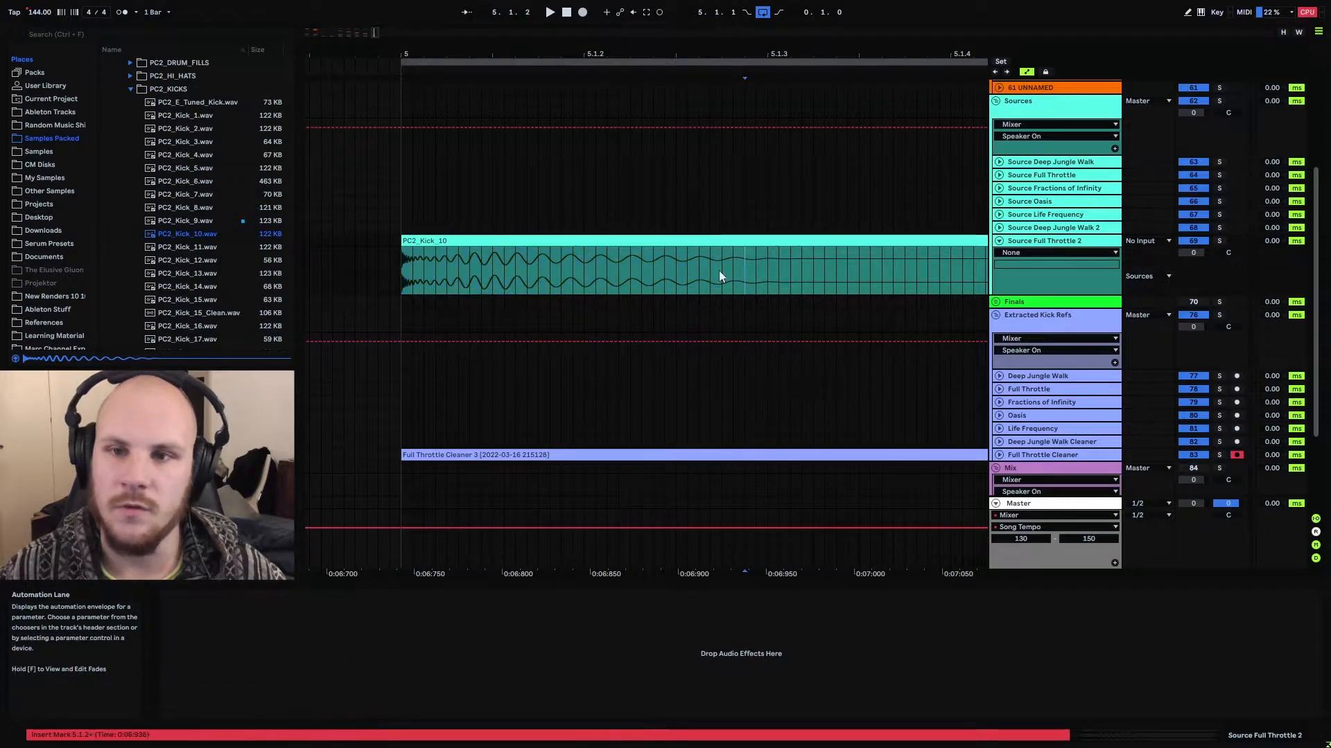
Play the PC2_Kick_10 source kick in solo from 5.1.1
left_click(405, 278)
key("space")
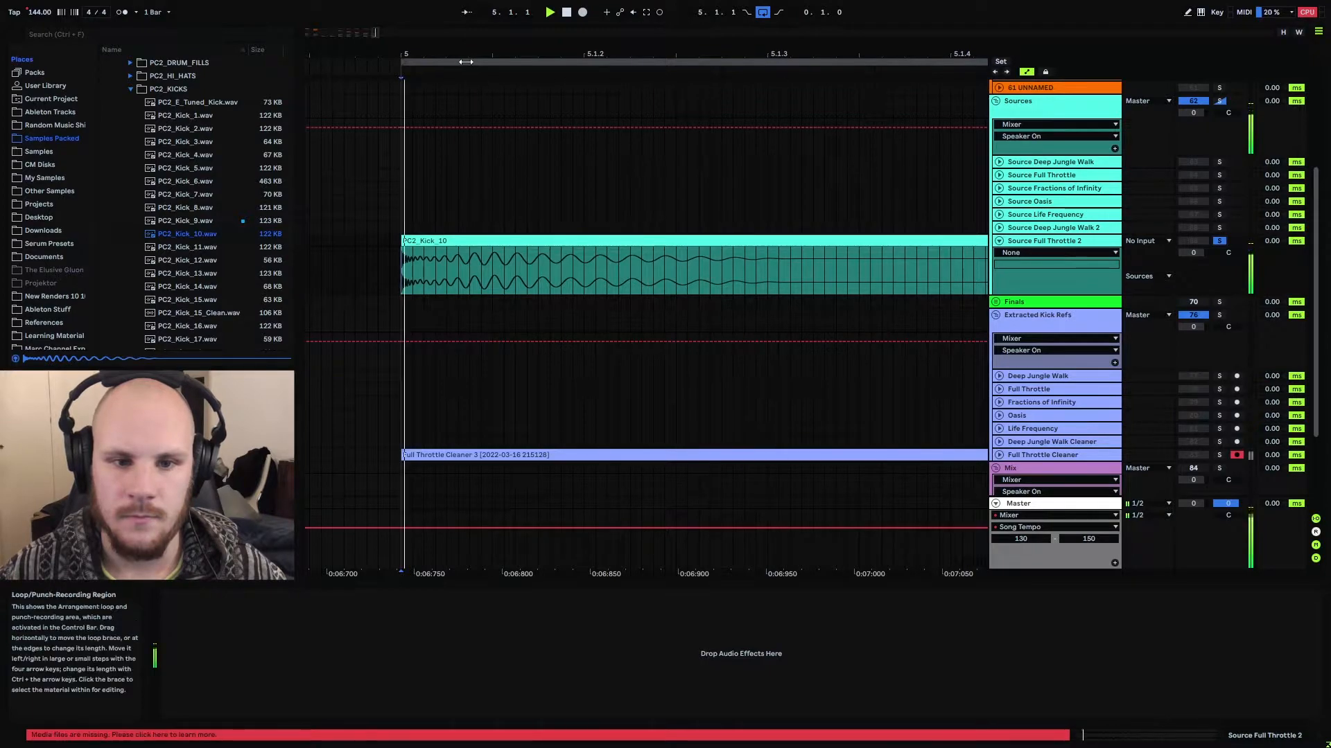
left_click_drag(467, 54, 467, 21)
Play the Full Throttle Cleaner reference kick in solo for comparison, and unsolo its track when done
scroll(455, 273, "down", 3)
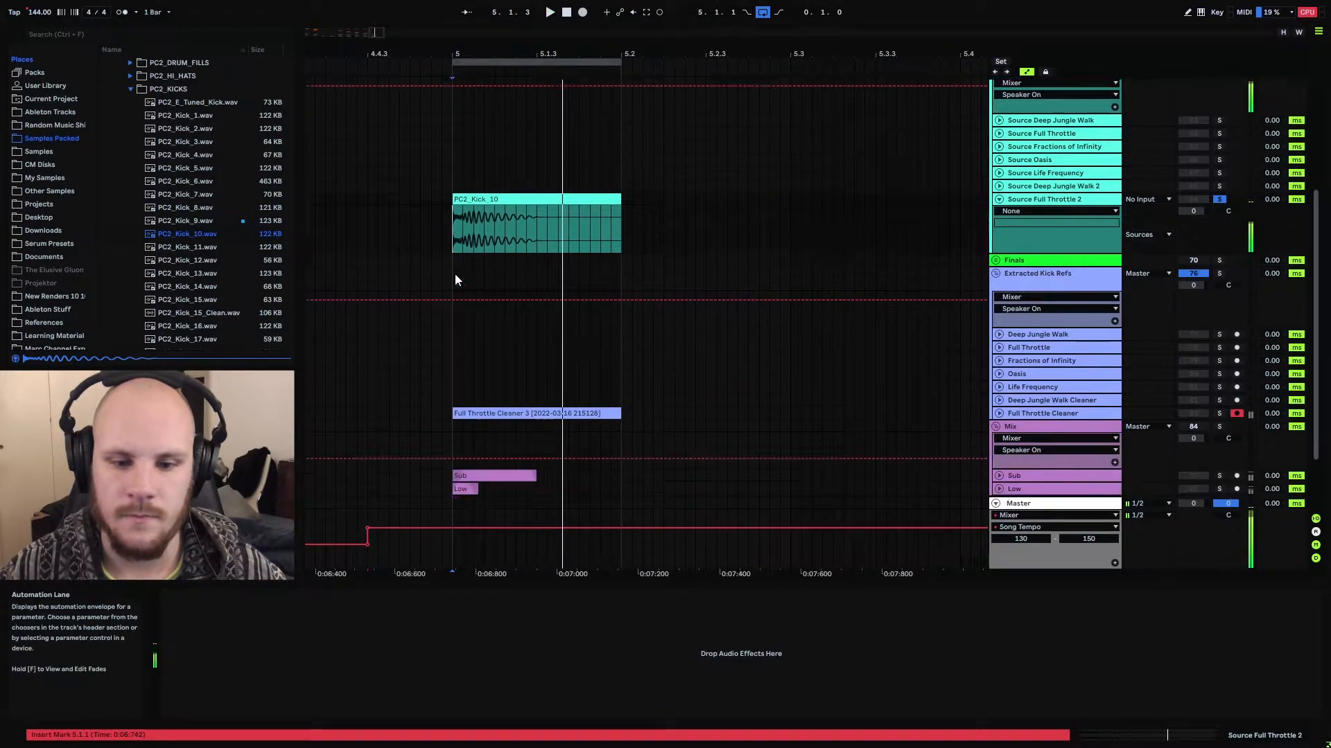
left_click(1219, 357)
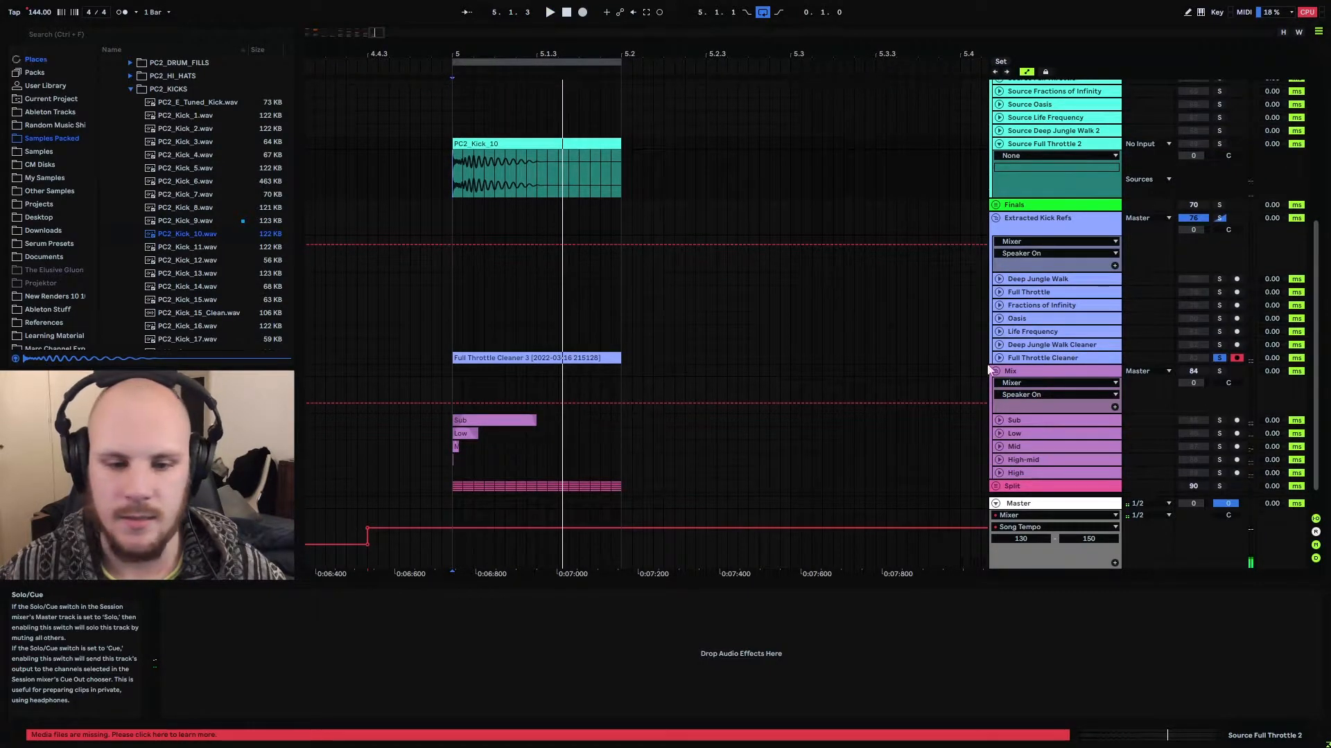
left_click(522, 359)
key("space")
key("space")
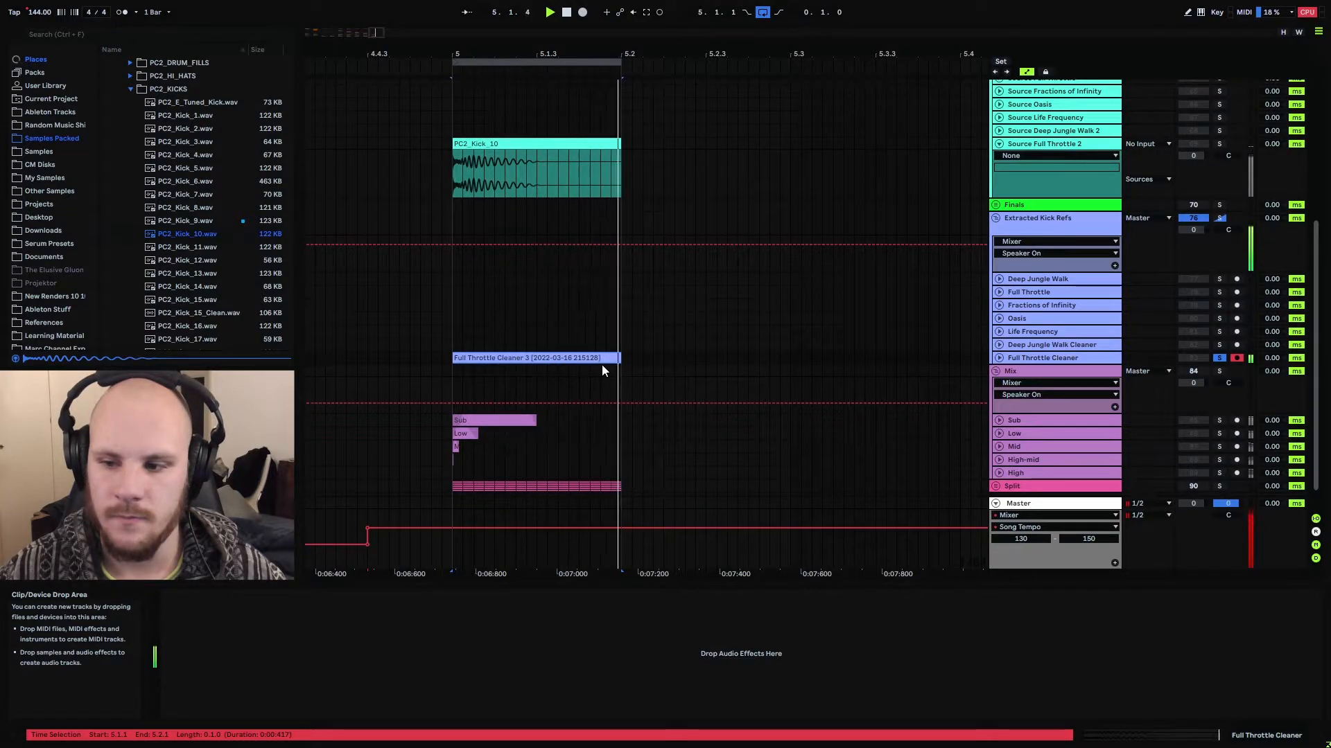
key("space")
left_click(1219, 360)
Review the unfolded Split group's Alpha Portal - Full Throttle band clips and select the PC2_Kick_10 clip on Source Full Throttle 2
scroll(497, 239, "up", 1)
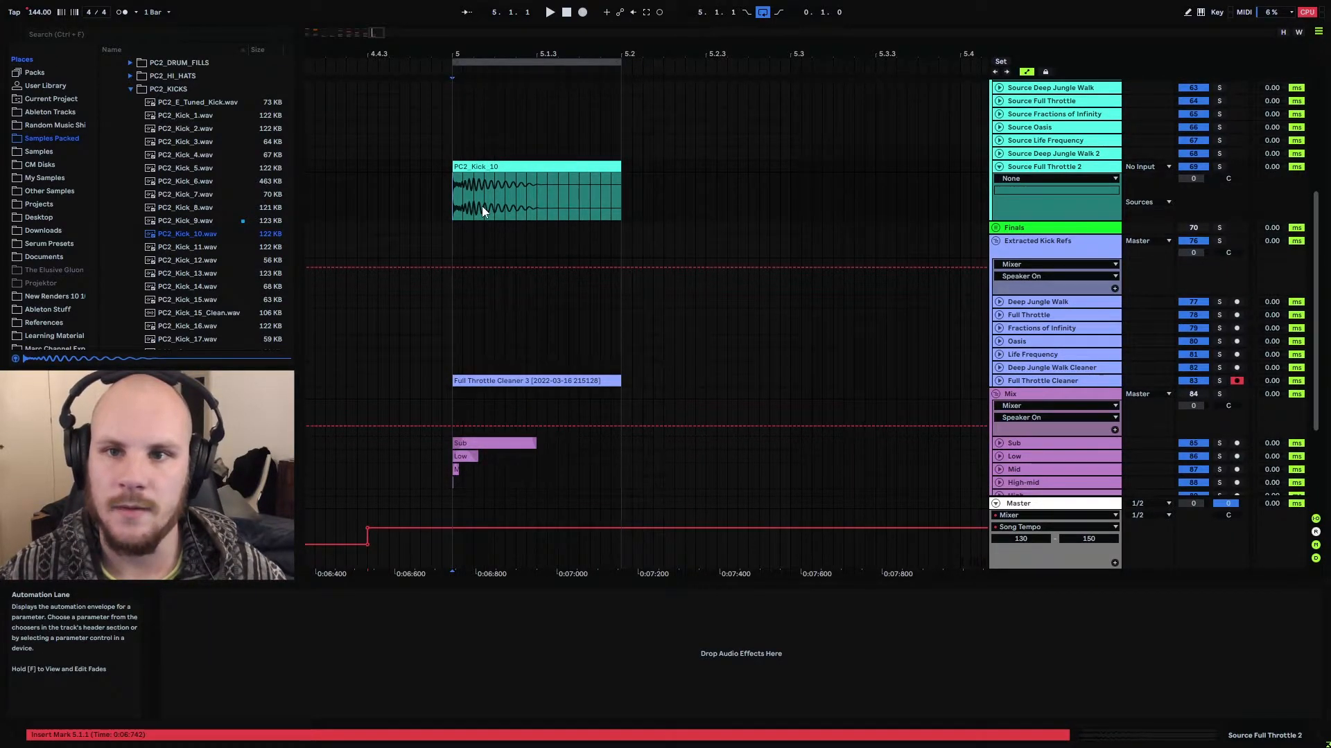
scroll(483, 210, "down", 2)
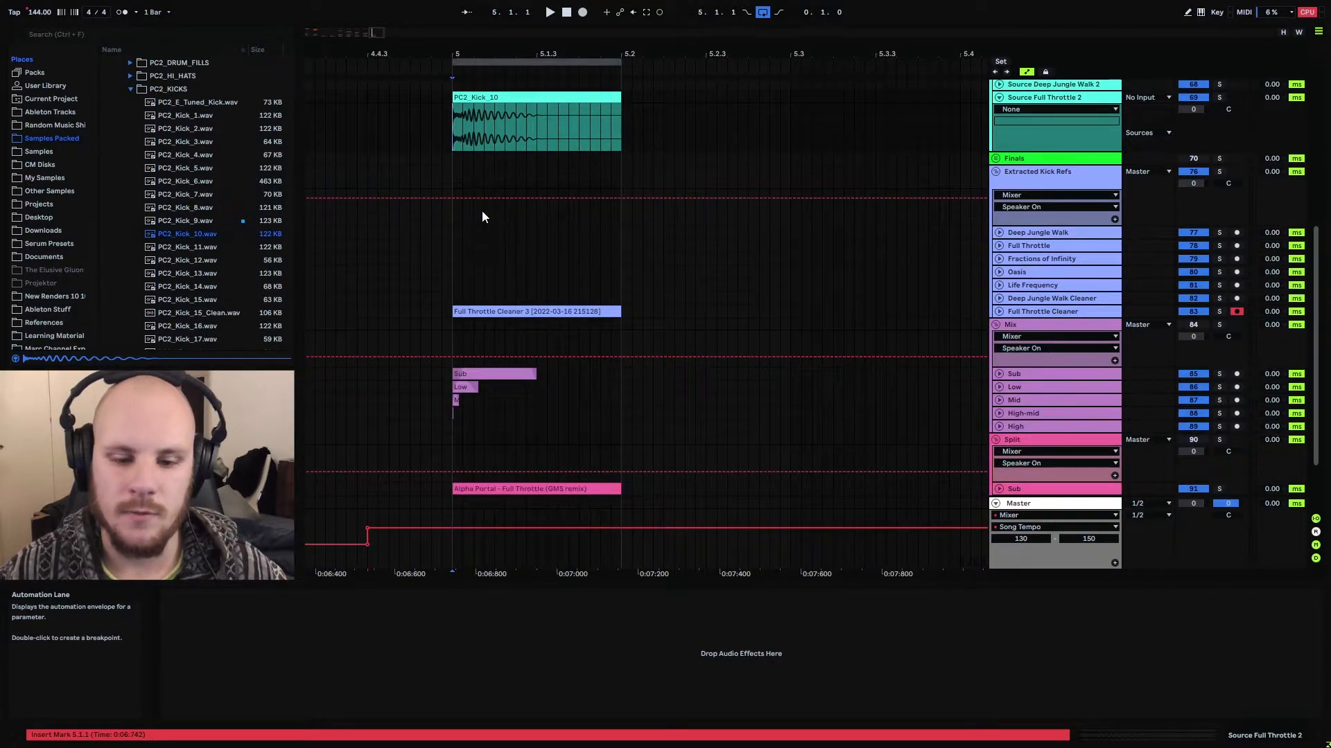
scroll(483, 257, "down", 2)
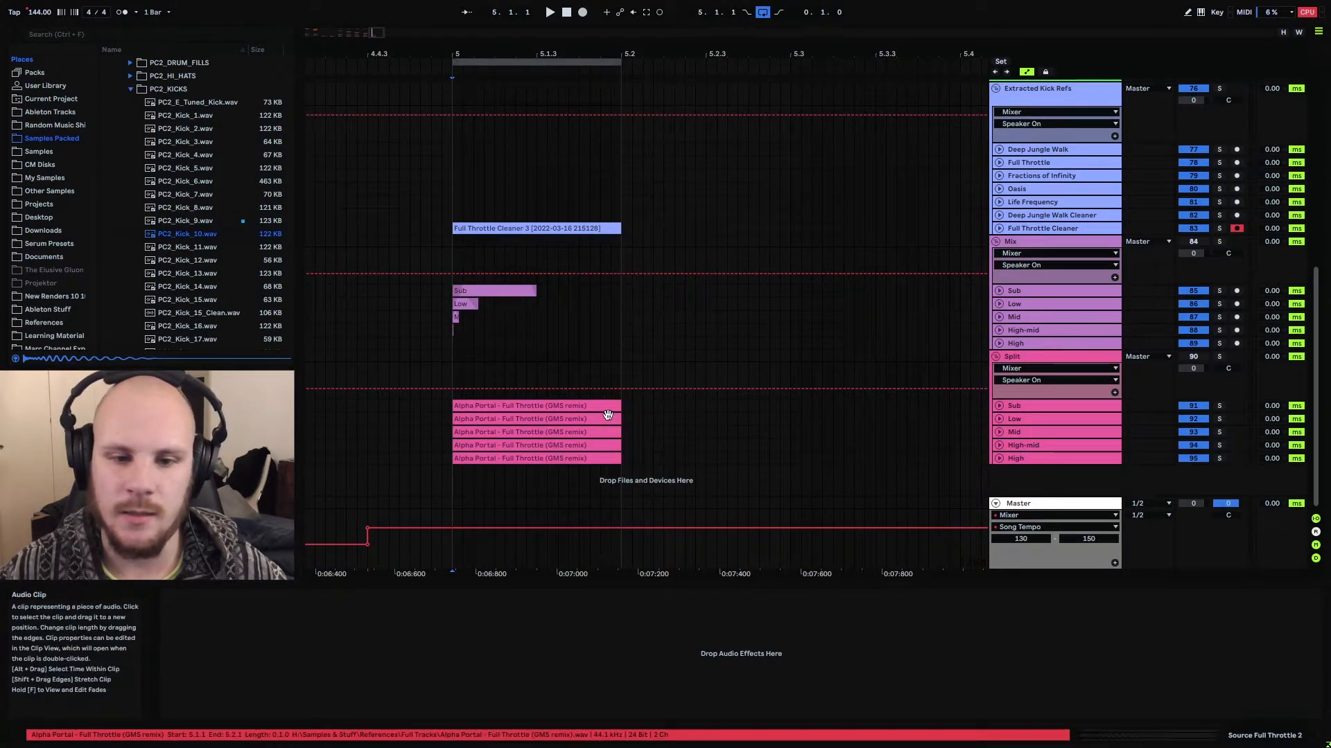
scroll(517, 333, "up", 2)
scroll(517, 333, "up", 1)
left_click(516, 166)
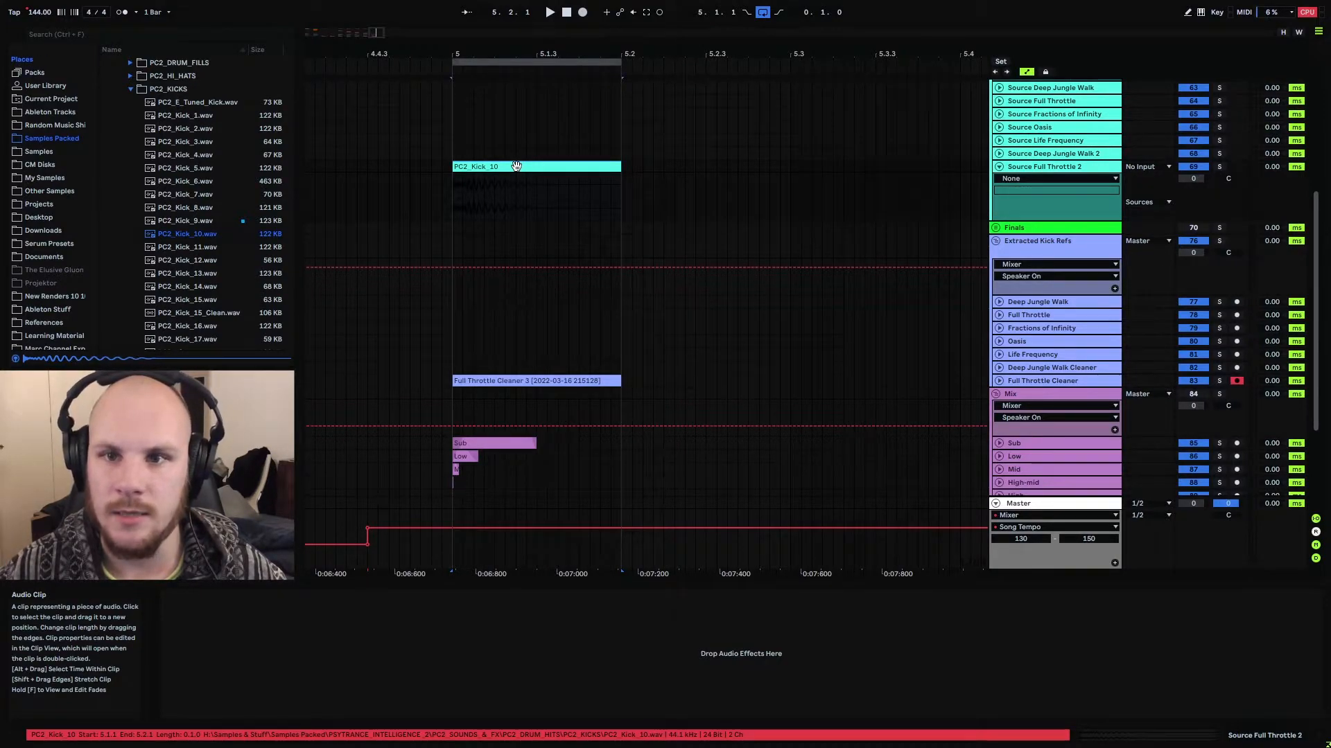
Inspect the Mix group's Sub to High band clips of the extracted kick at 5.1.1
scroll(510, 297, "down", 1)
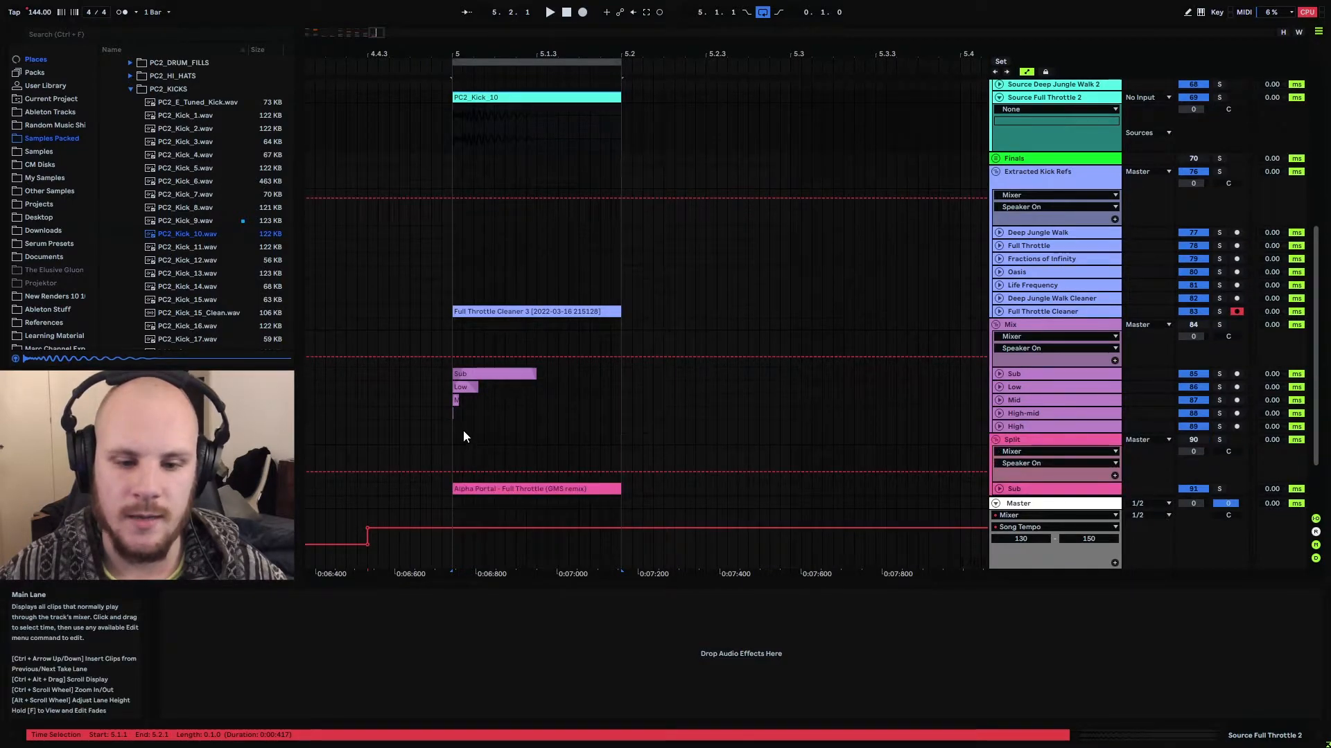
left_click_drag(460, 426, 445, 396)
left_click(463, 428)
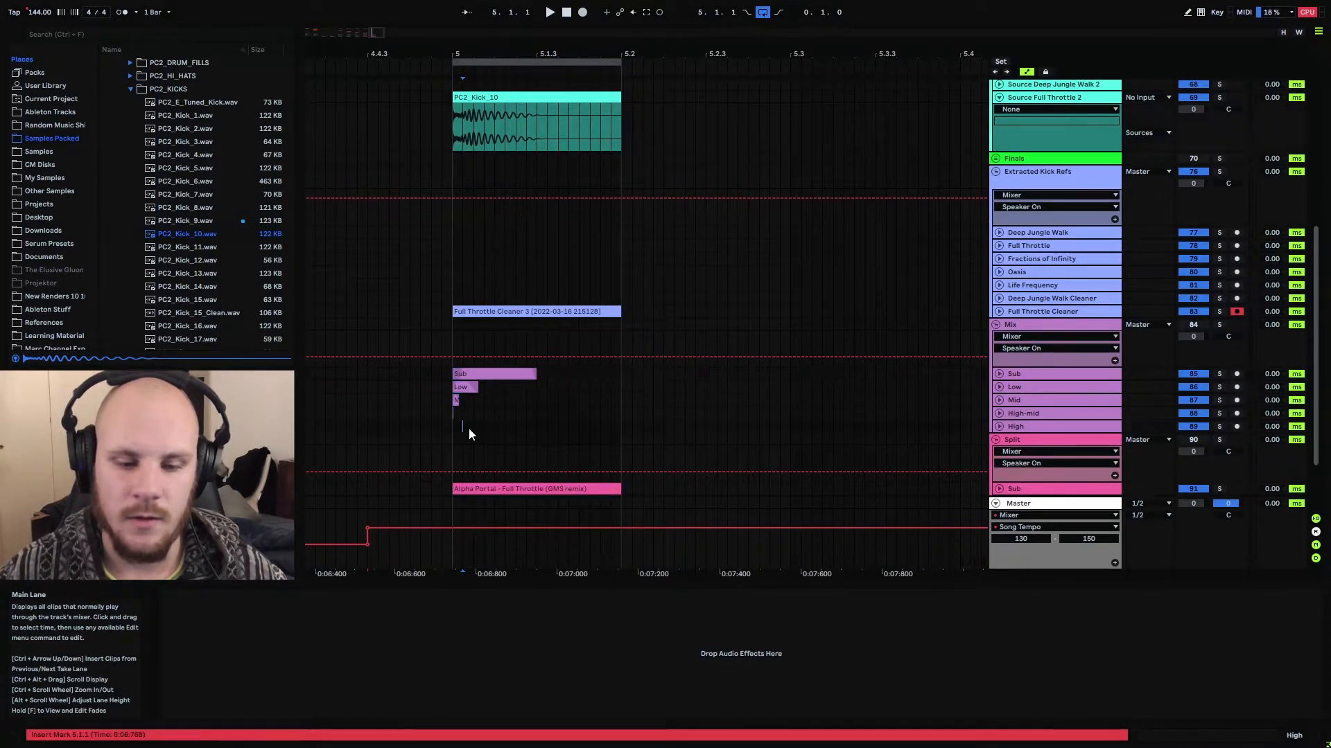
scroll(488, 397, "up", 2)
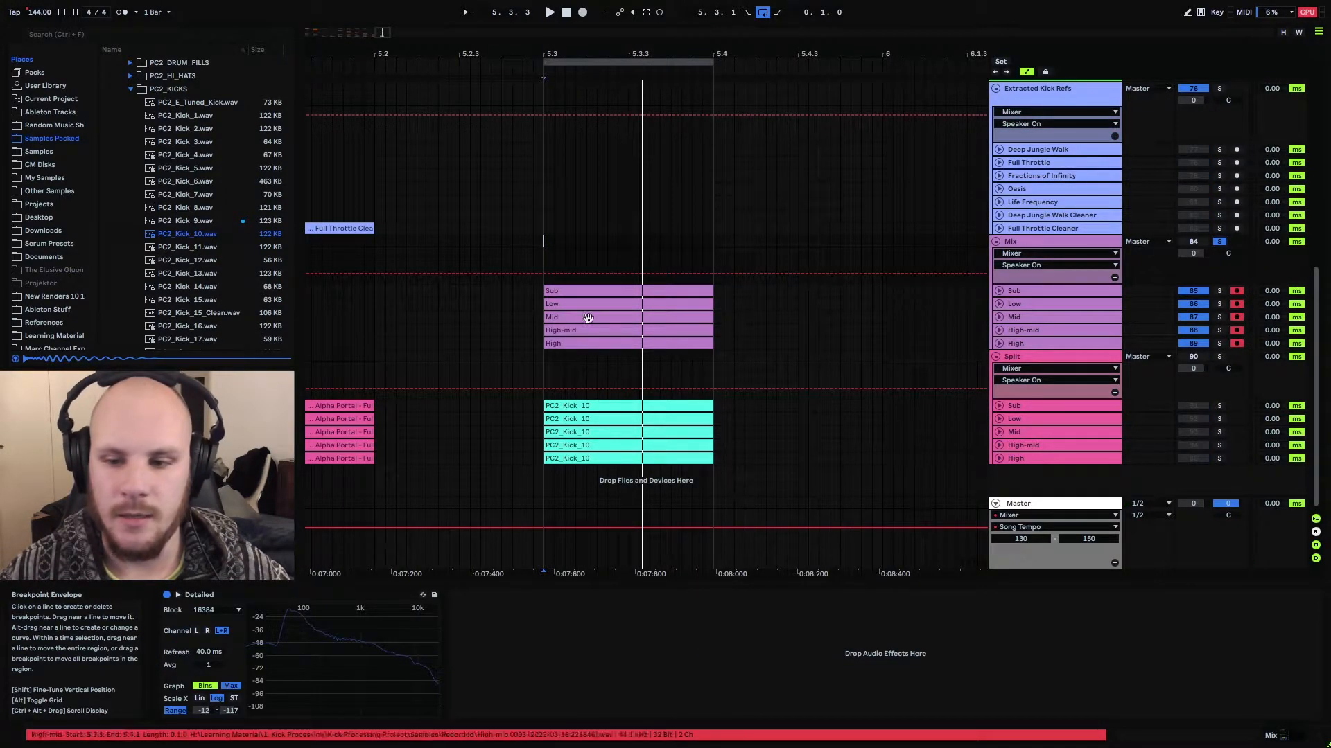
Unfold the Mix band tracks and add a curved fade-in of about 25 ms to the Sub clip at 5.3.1
left_click(1000, 345, "alt")
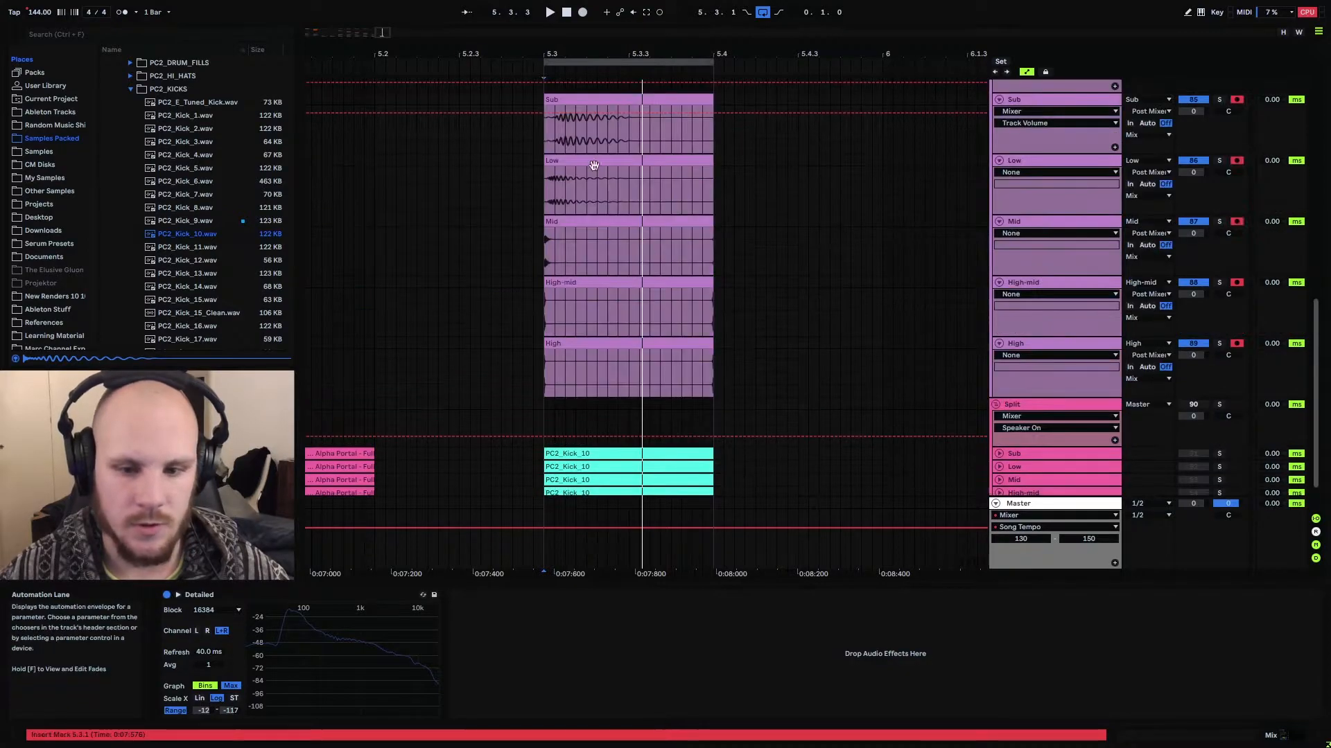
left_click_drag(553, 53, 529, 100)
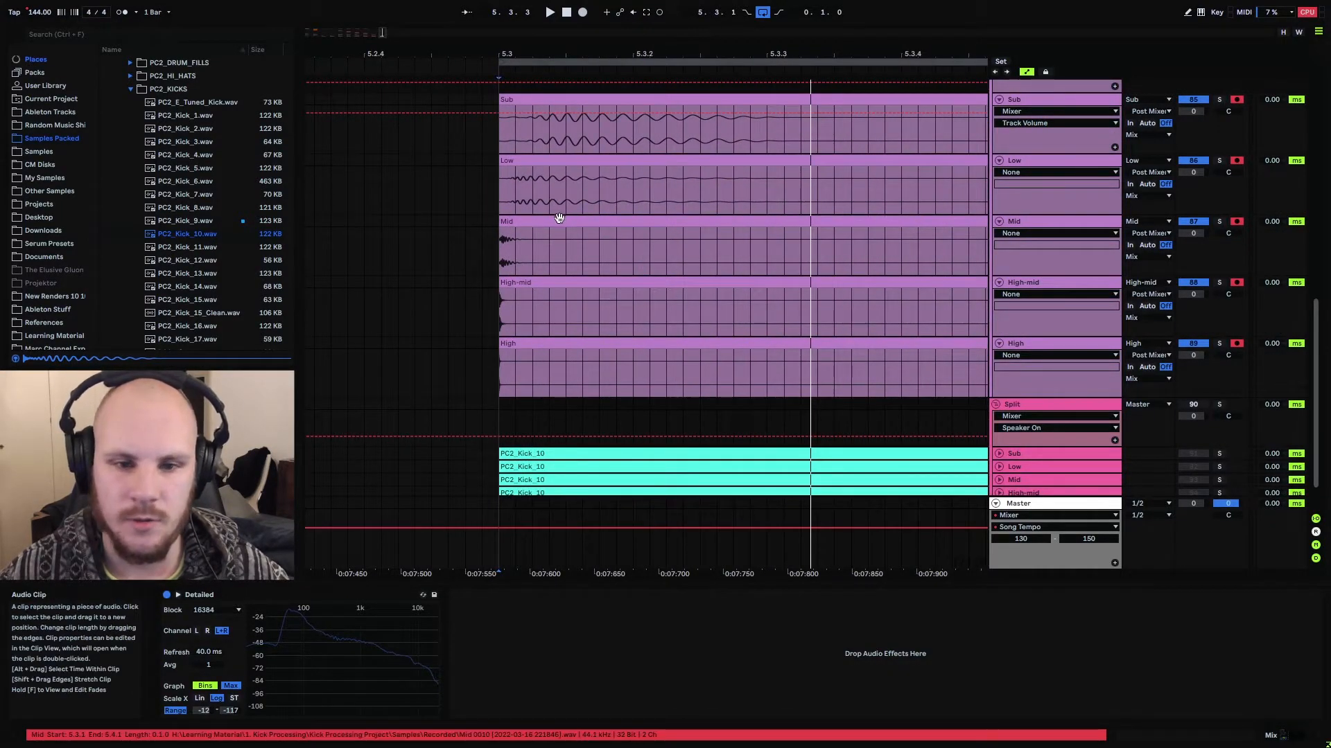
left_click_drag(508, 53, 508, 82)
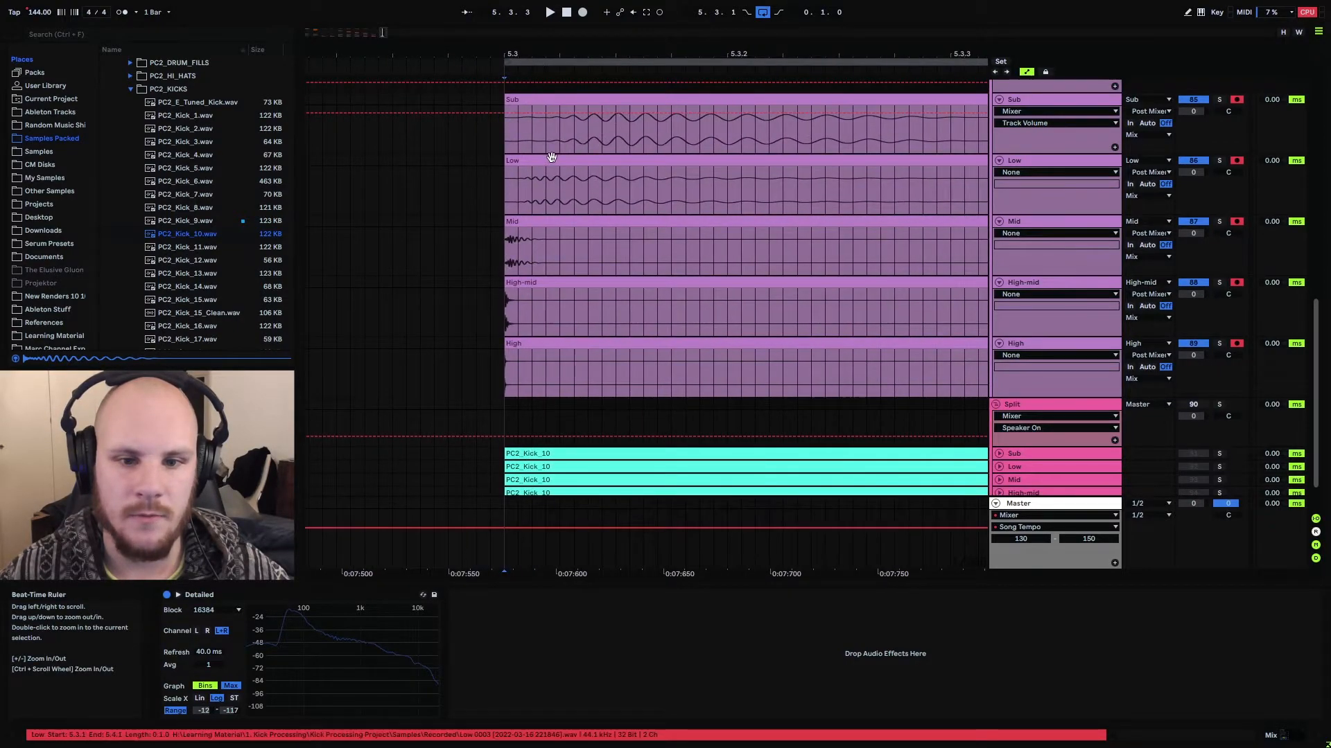
left_click_drag(547, 135, 501, 136)
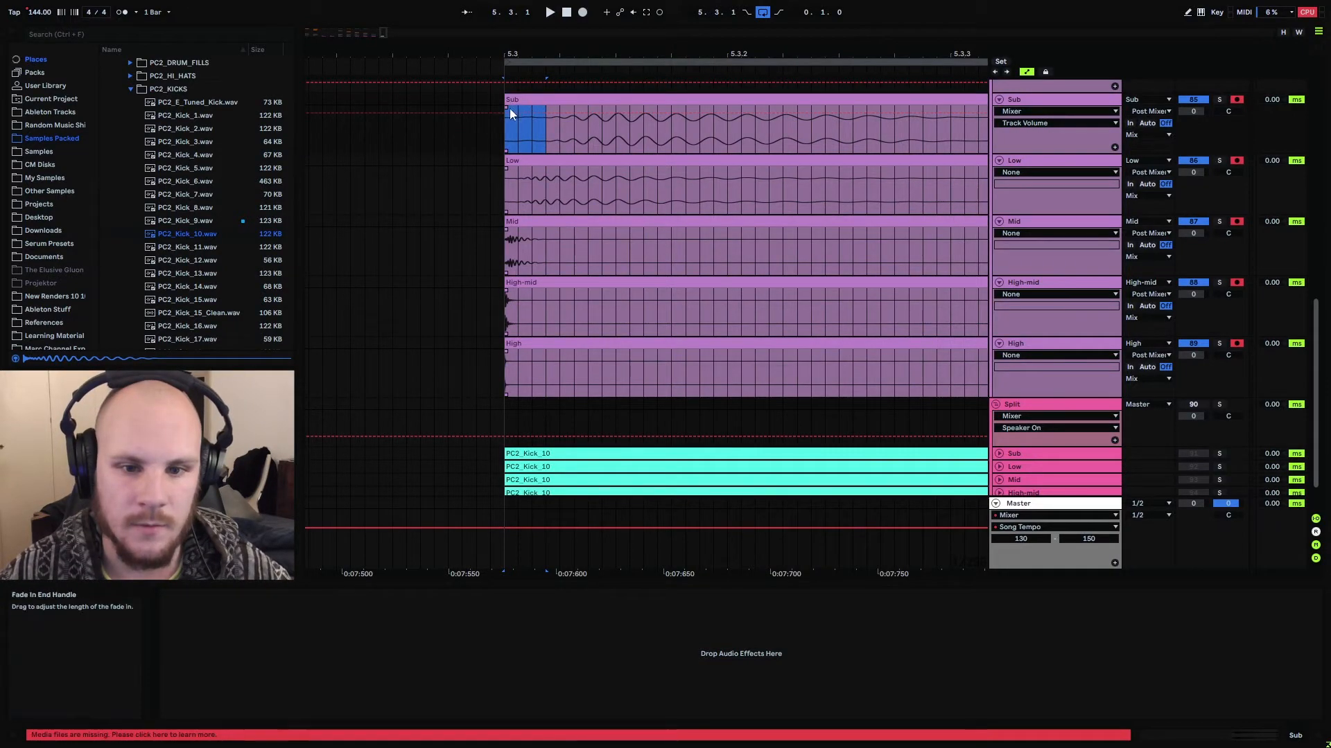
key("ctrl+alt+f")
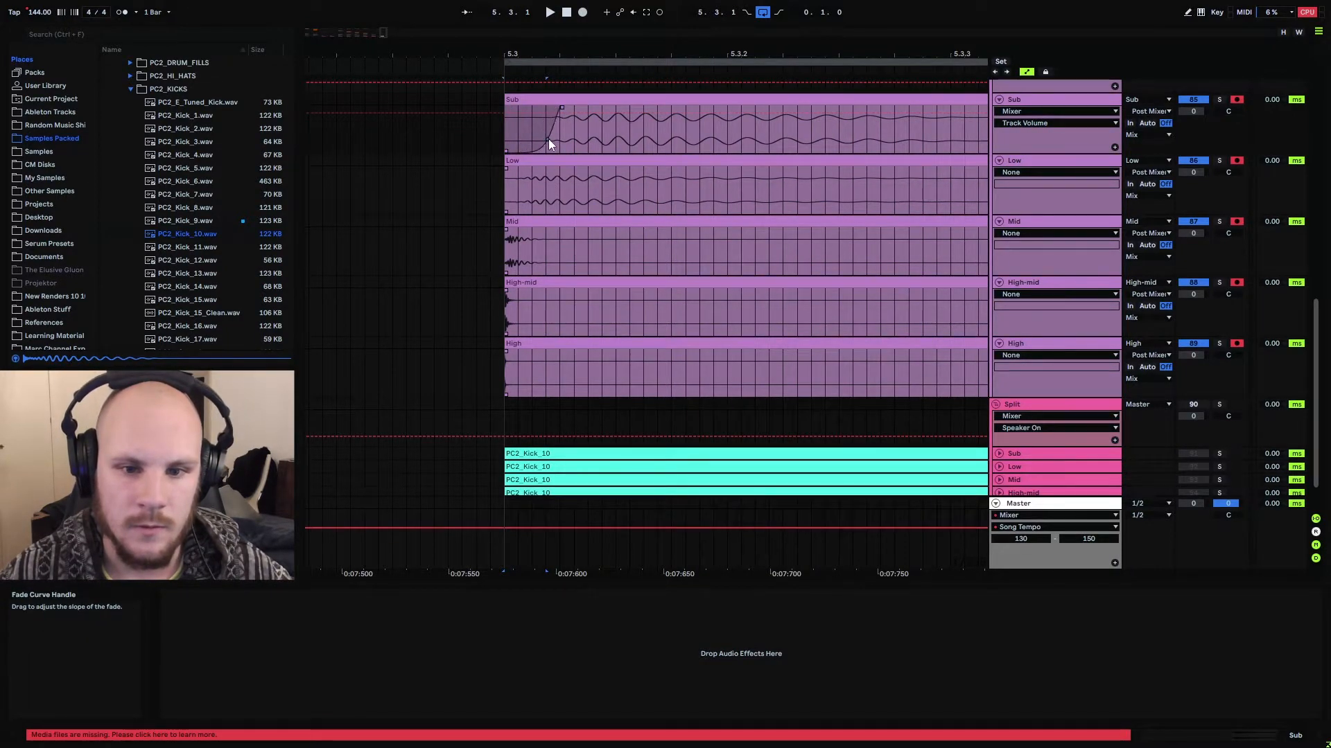
Trim the Low clip at 5.3.1 to about 70 ms and fade out its tail over more than half its length
left_click(594, 170)
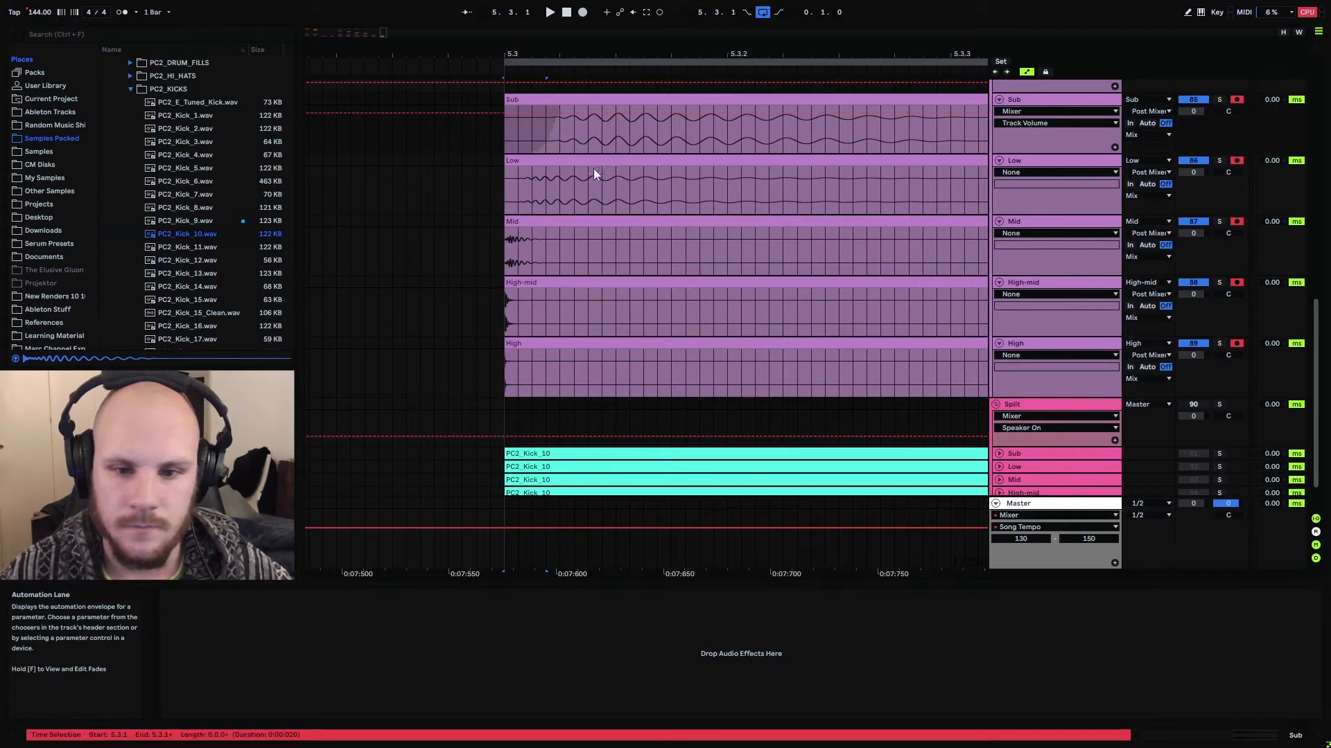
left_click(651, 182)
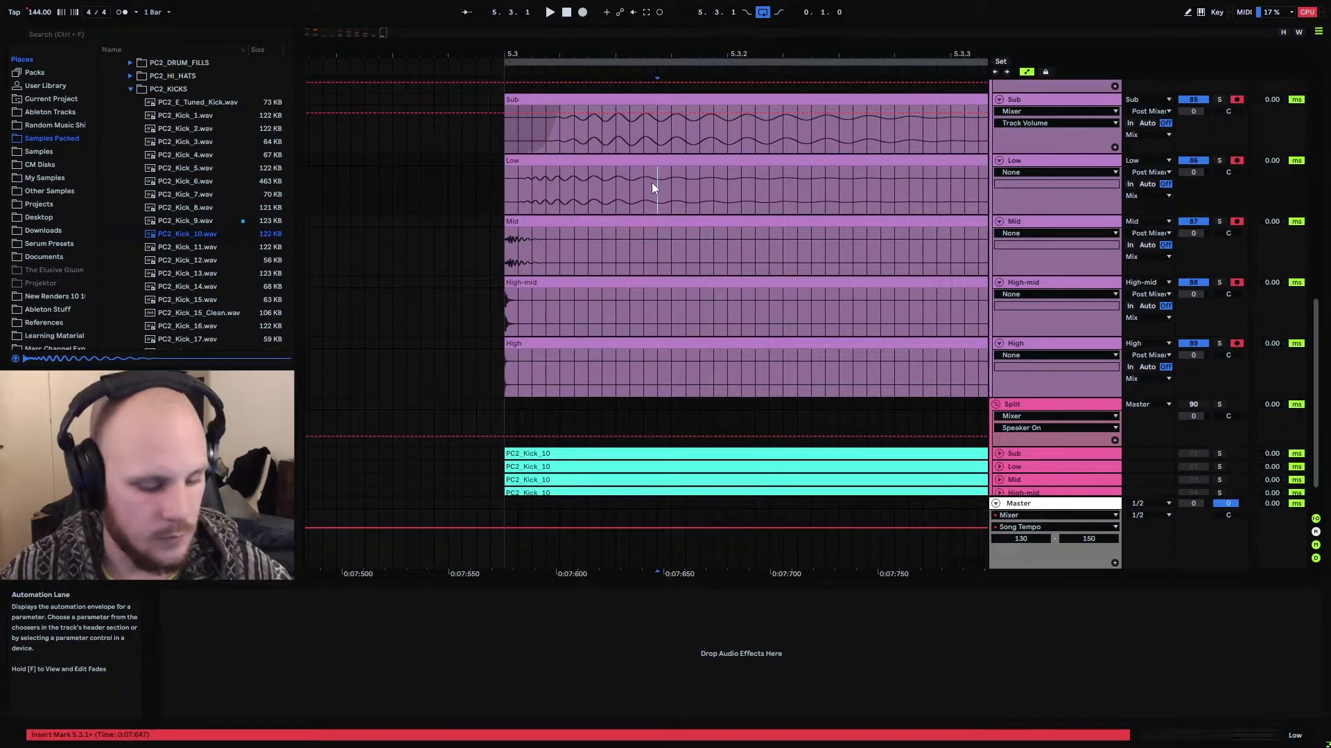
key("ctrl+e")
left_click(689, 162)
key("Delete")
left_click(634, 160)
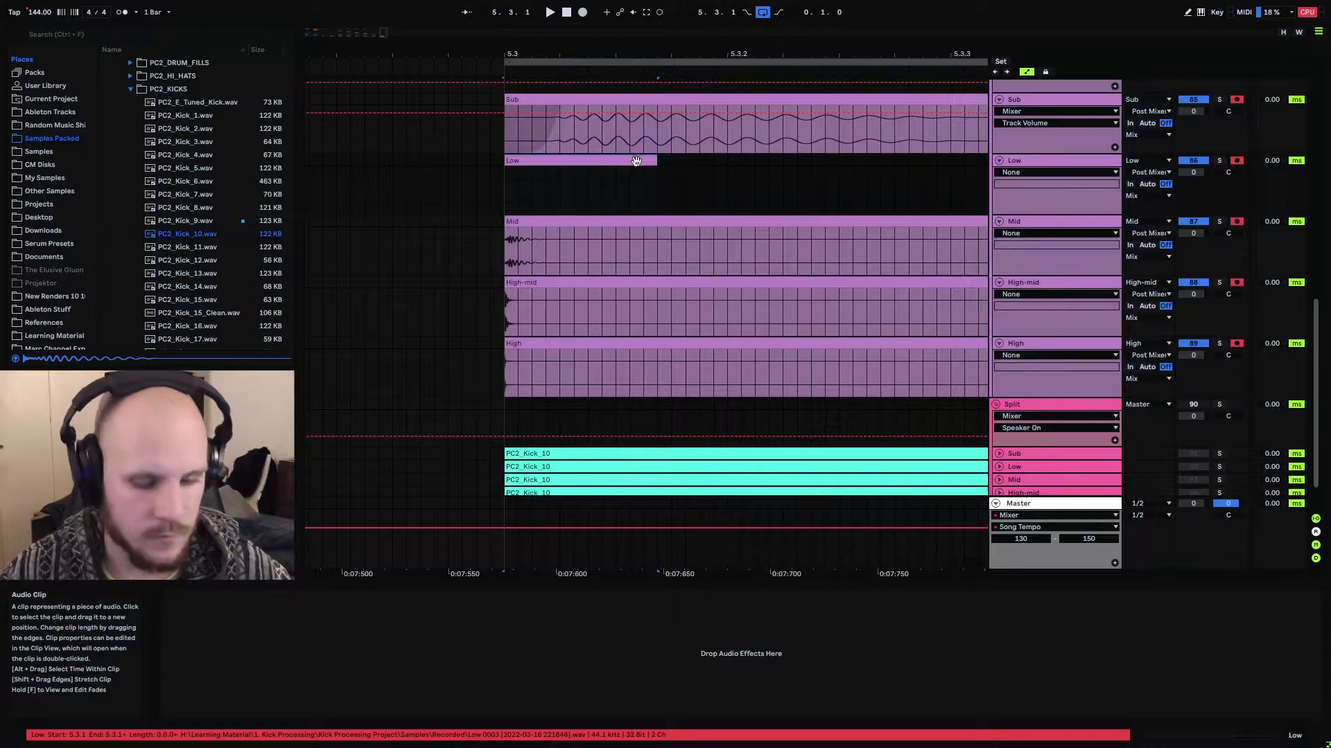
left_click_drag(652, 169, 560, 182)
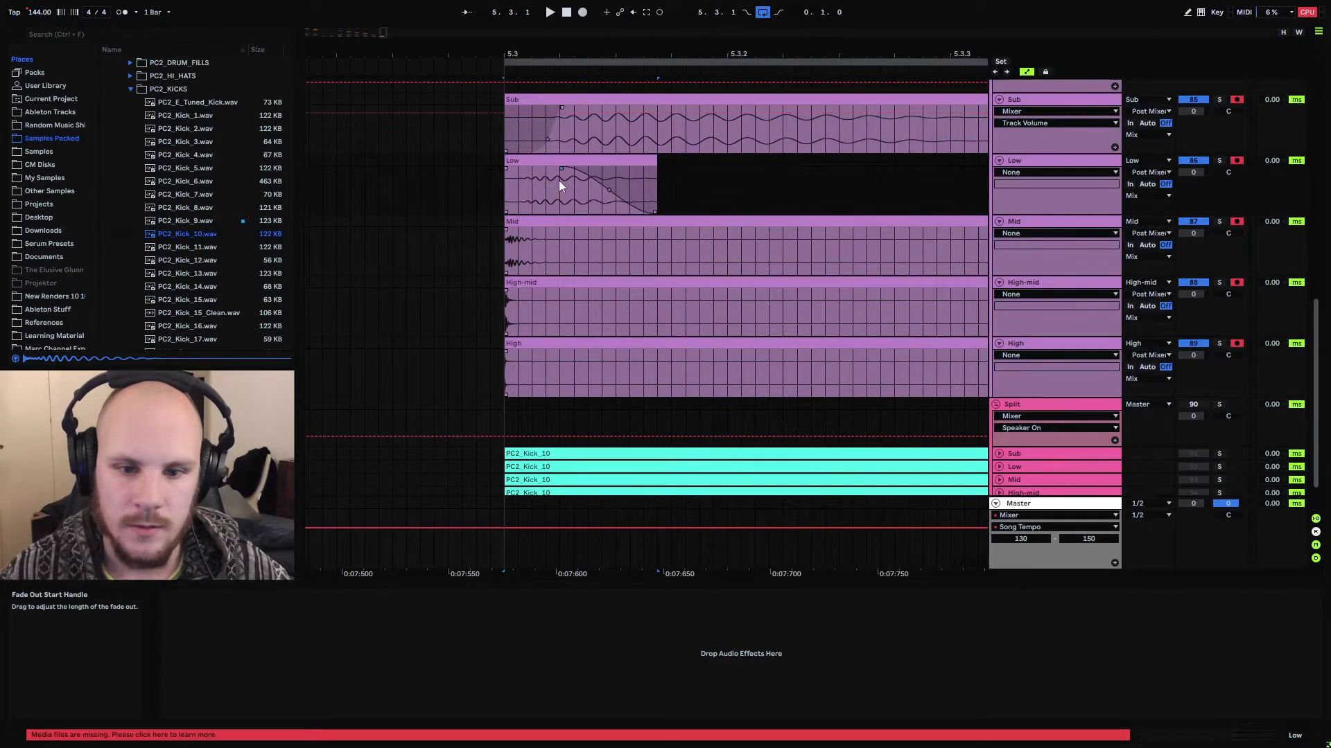
Trim the Mid clip at 5.3.1 to about 20 ms, removing the remainder, and fade out its second half
left_click(537, 250)
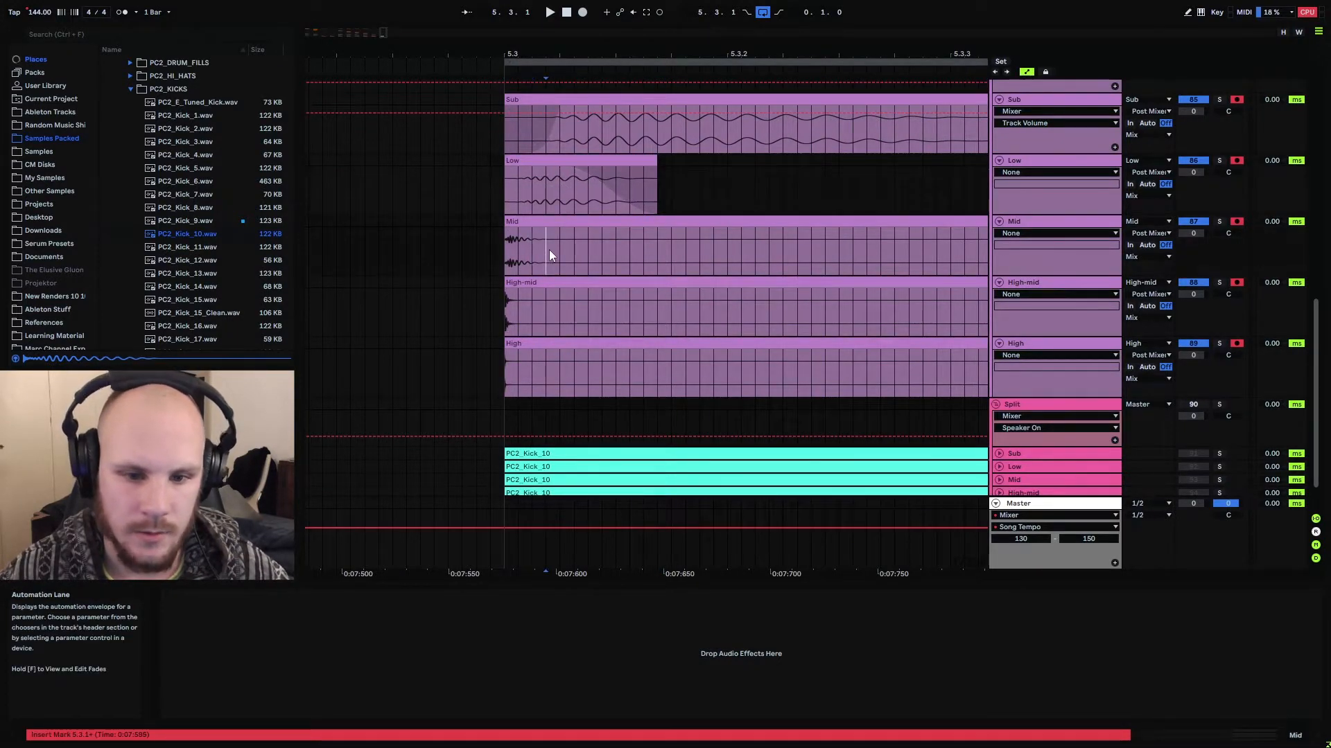
key("ctrl+e")
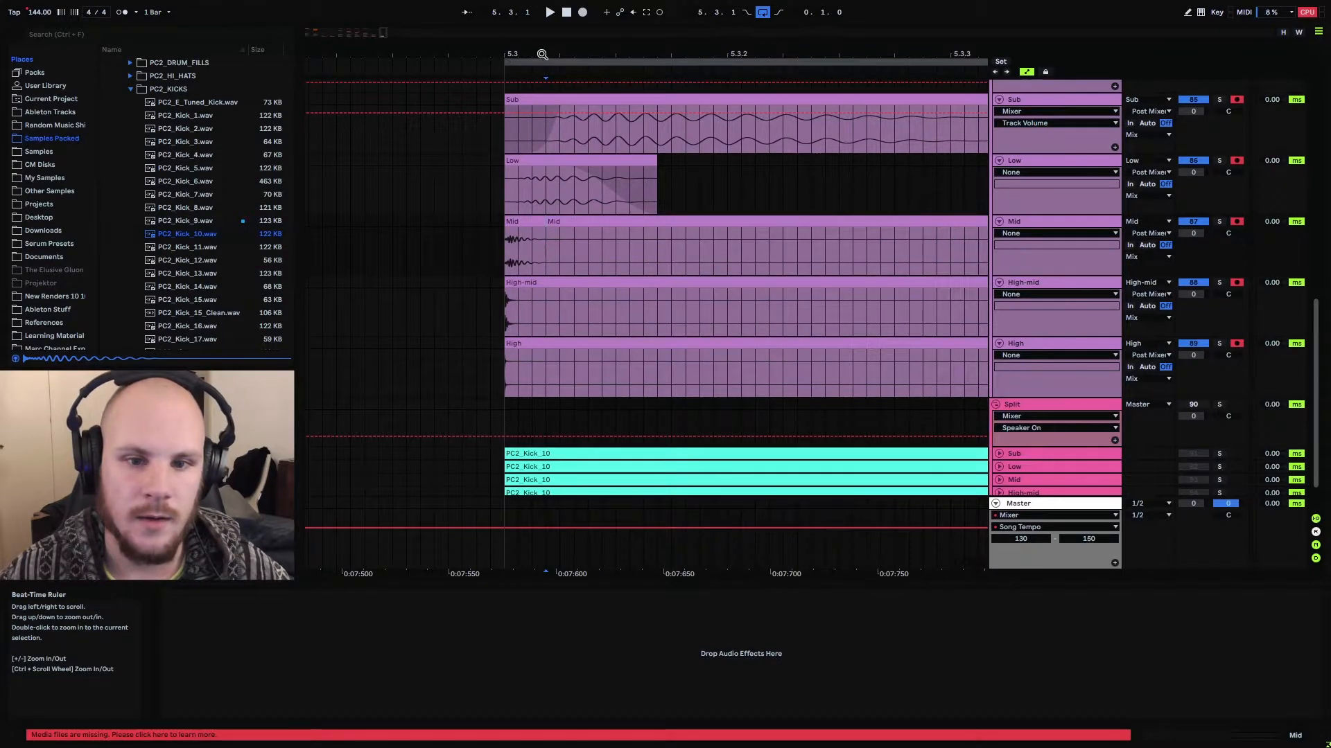
left_click_drag(547, 54, 548, 111)
left_click_drag(616, 54, 616, 57)
left_click(614, 223)
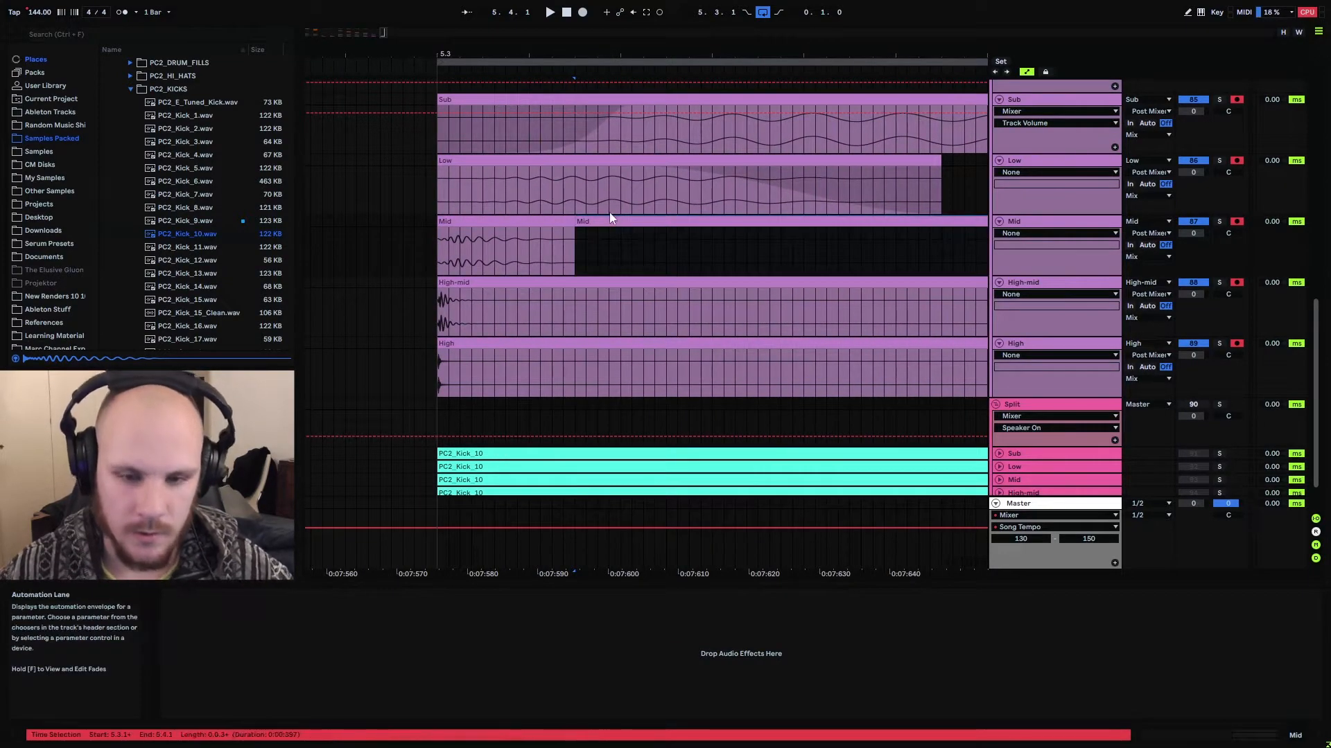
key("Delete")
left_click(560, 223)
key("f")
left_click_drag(570, 228, 493, 230)
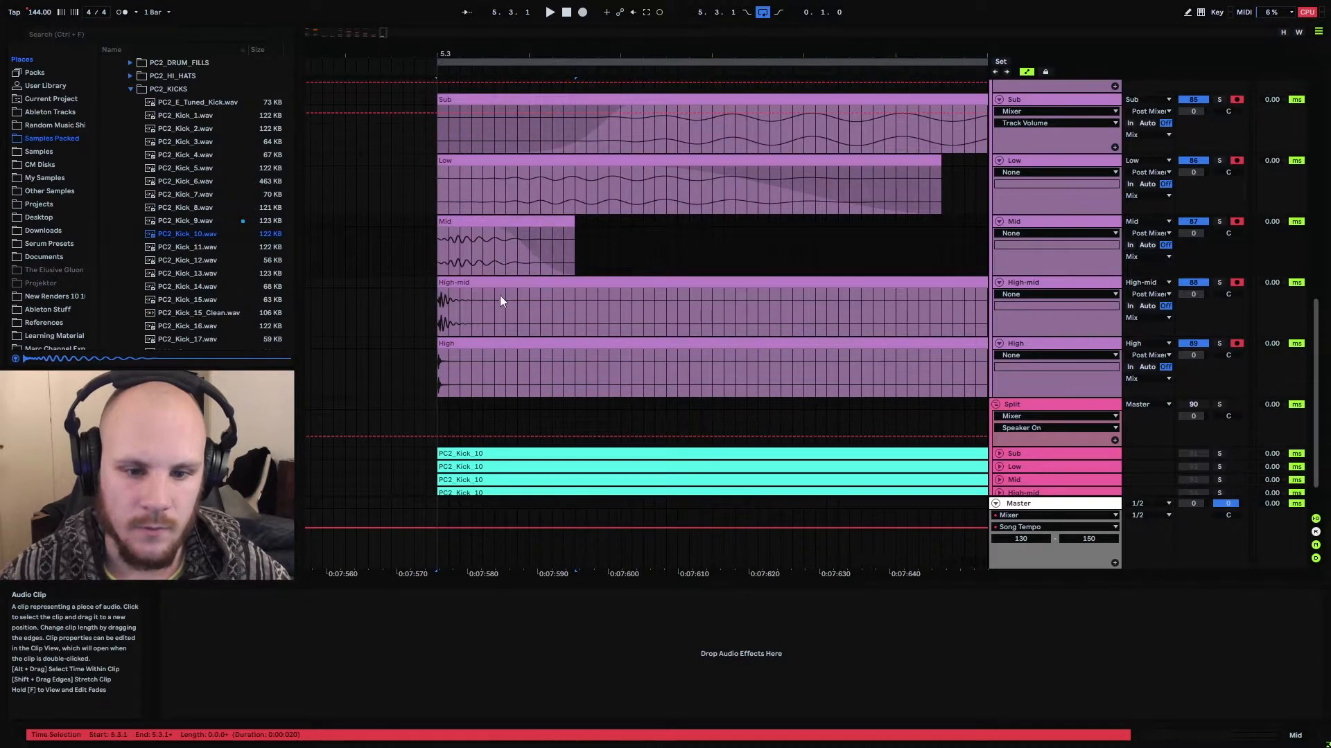
Trim the High-mid clip at 5.3.1 to about 5 ms, removing the remainder, and add a short fade-out at its end
left_click(466, 305)
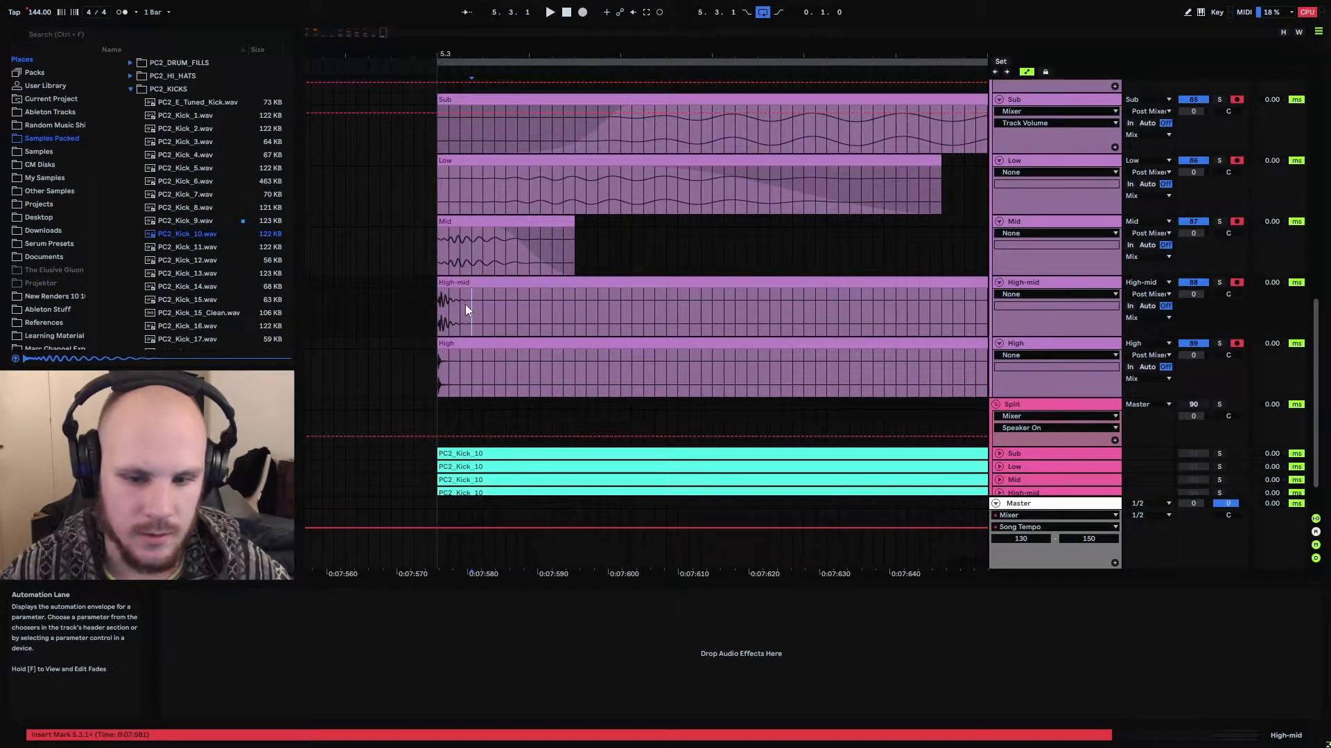
key("ctrl+e")
left_click(506, 285)
key("Delete")
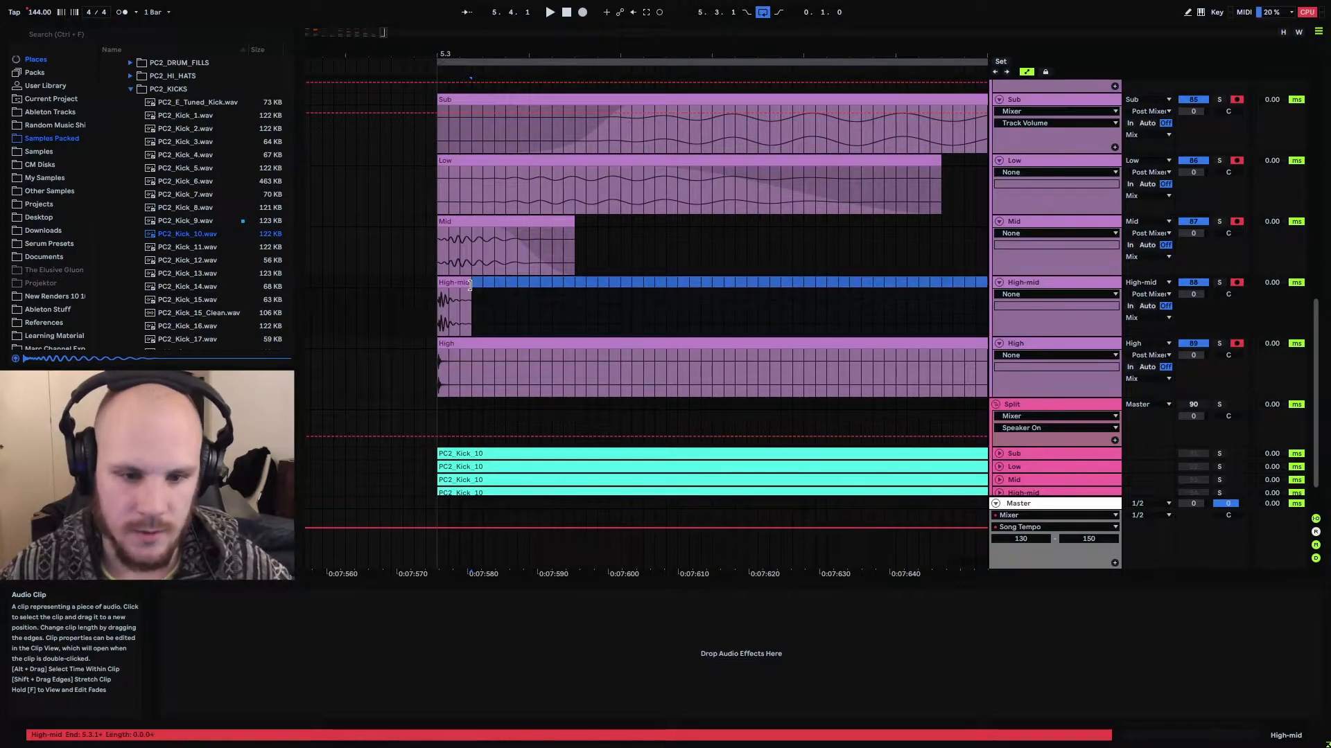
left_click(470, 285)
key("f")
left_click_drag(469, 292, 458, 293)
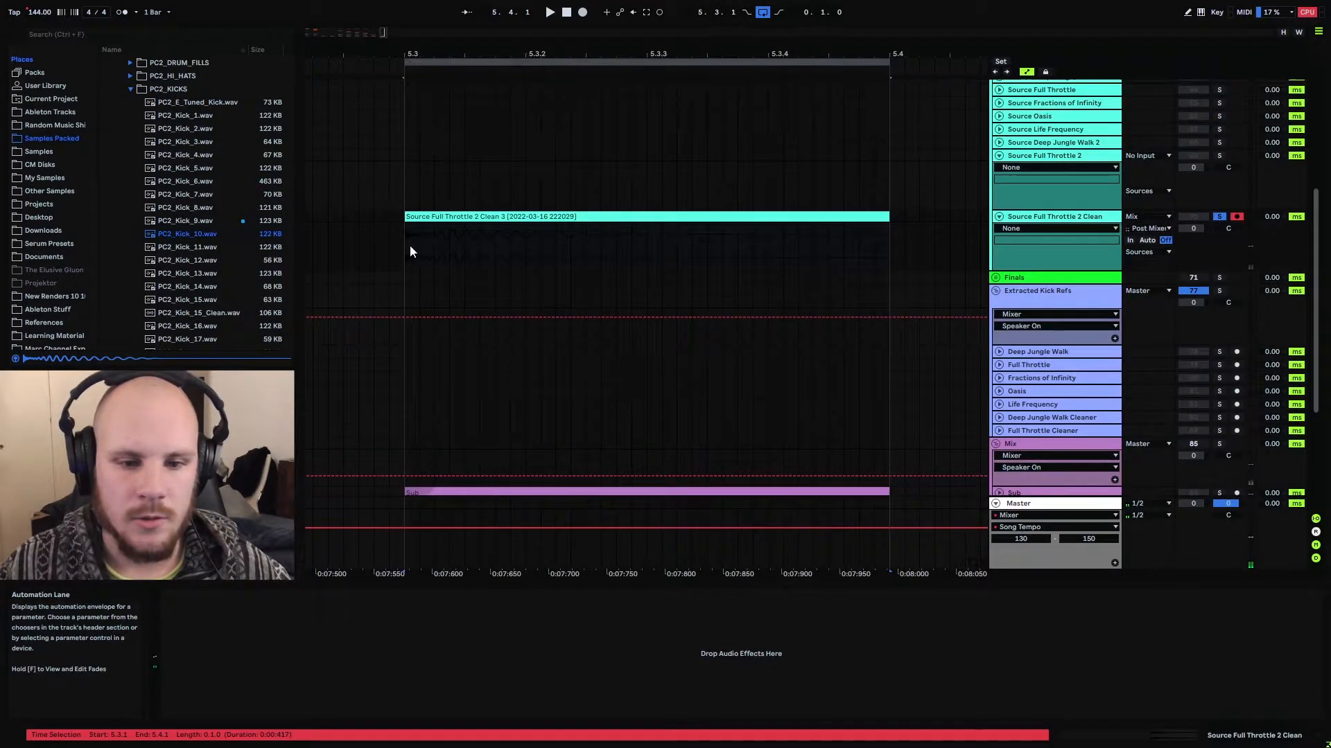
Examine the waveform of the cleaned kick clip on Source Full Throttle 2 Clean and play it in solo
left_click(411, 246)
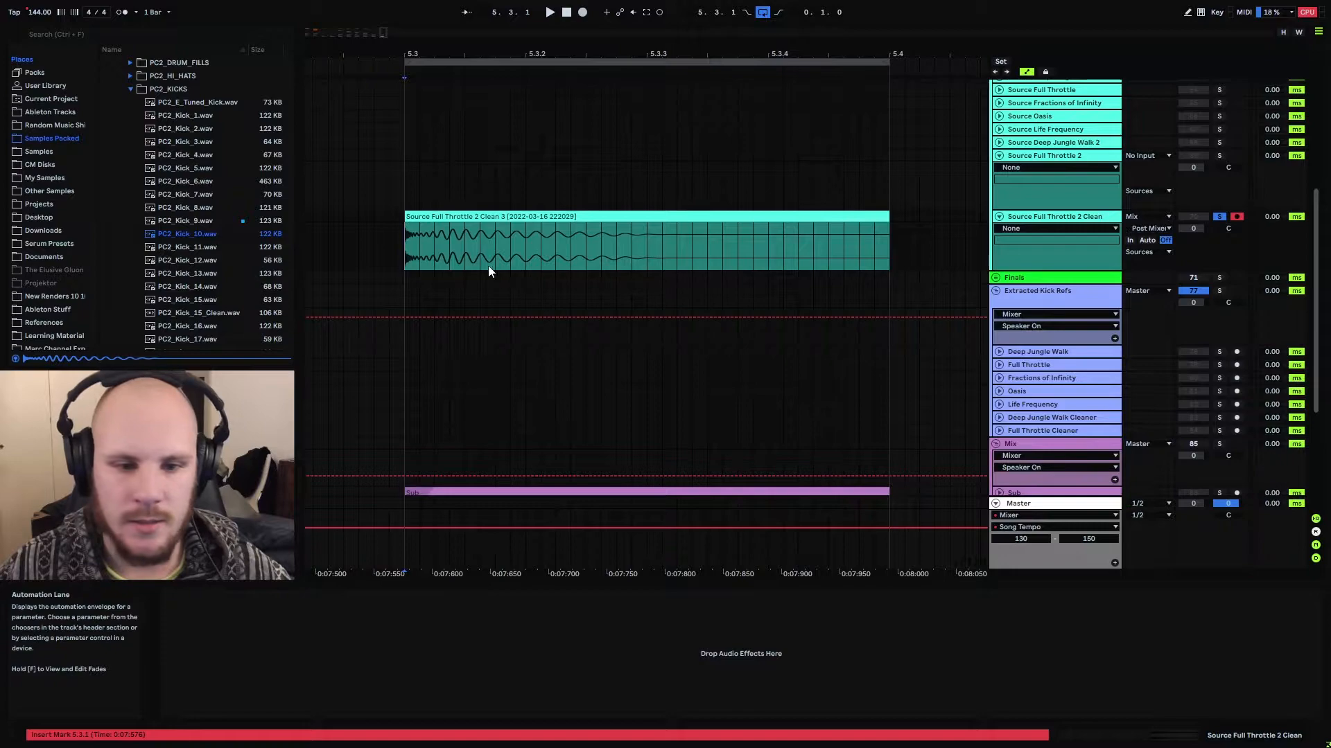
left_click_drag(411, 241, 433, 241)
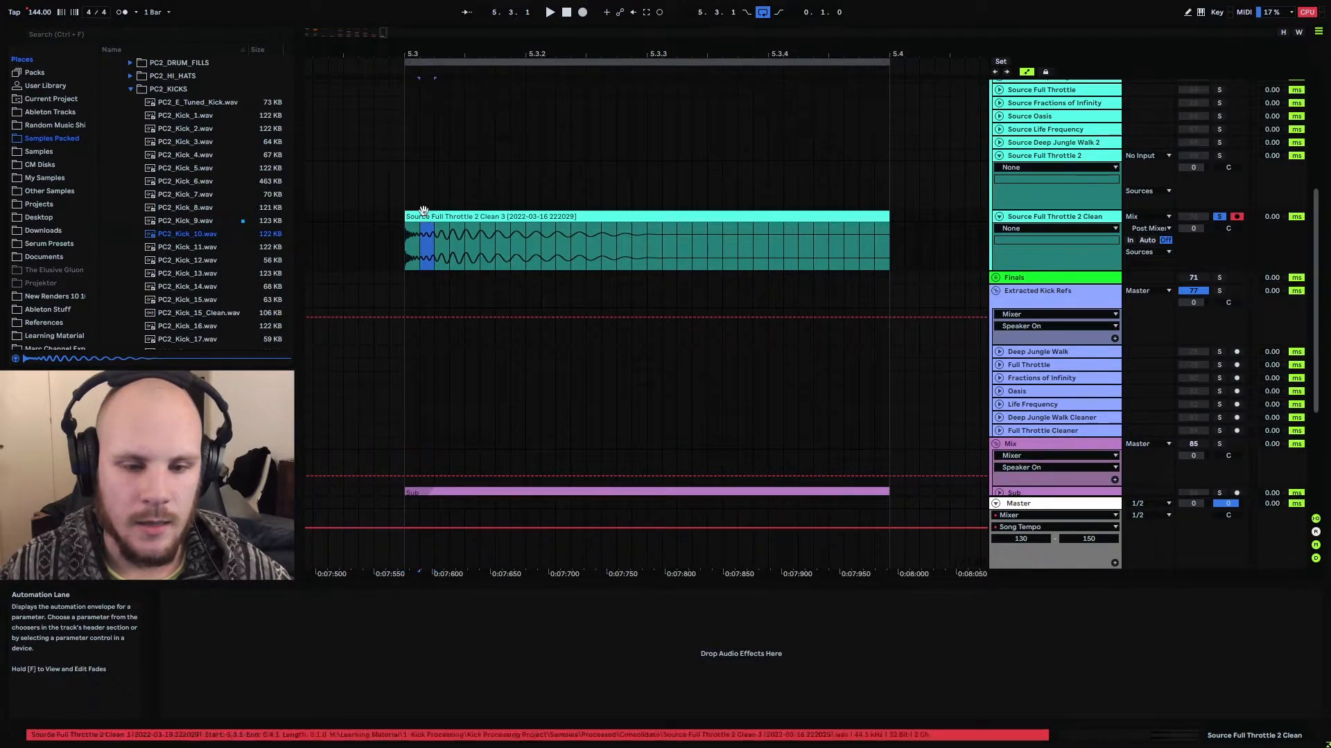
left_click(418, 216)
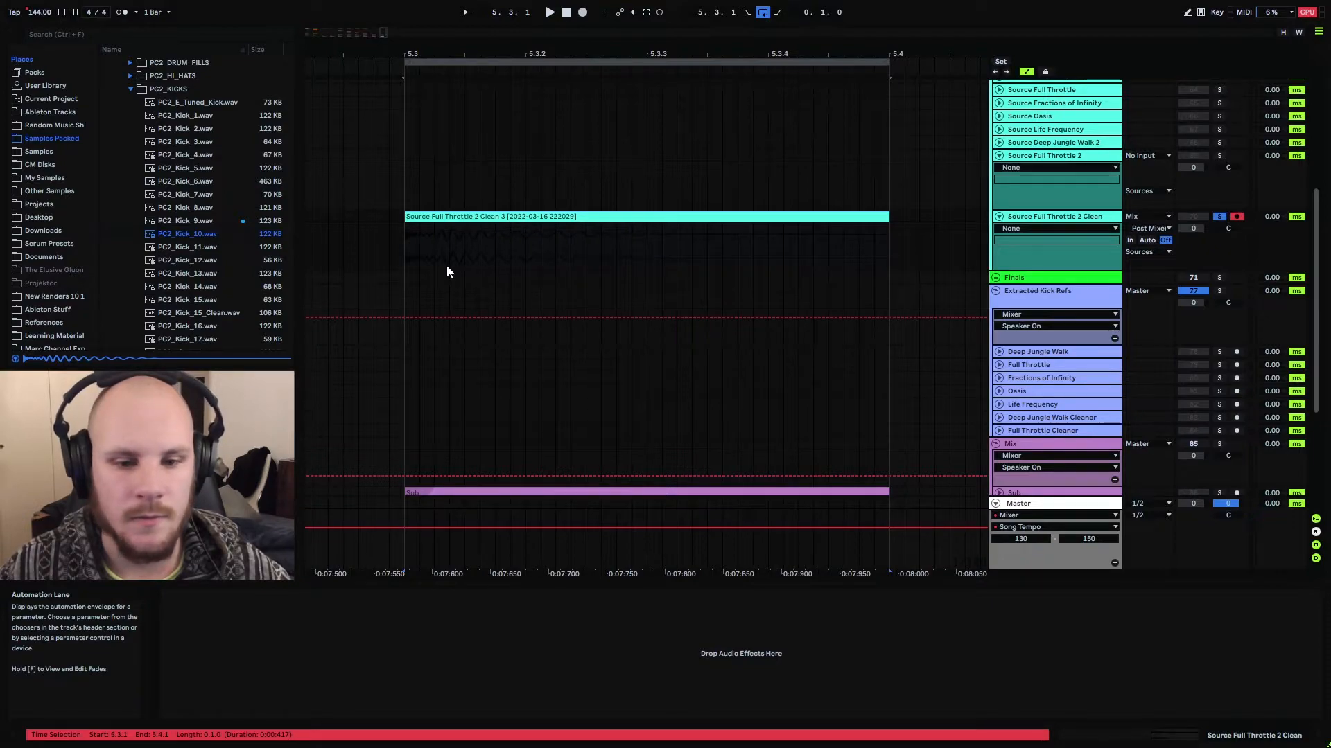
key("space")
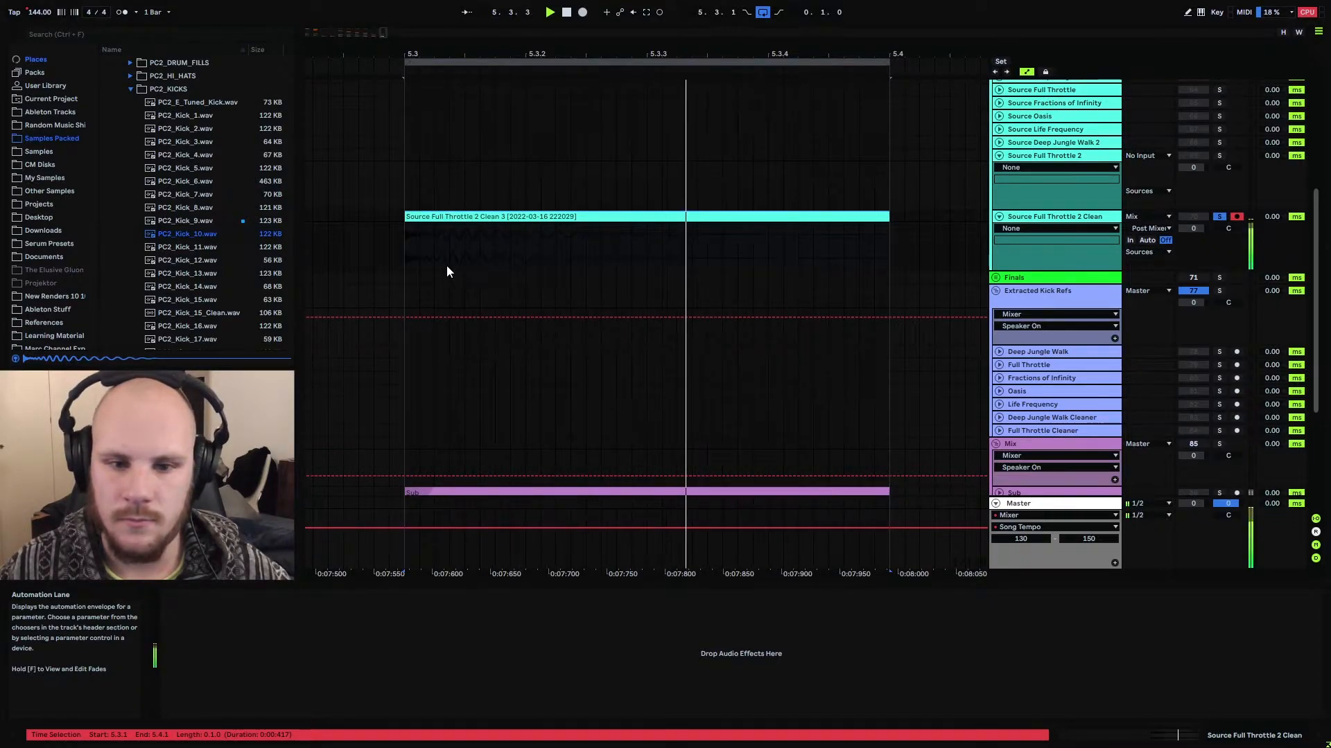
key("space")
Copy the PC2_Kick_10 clip from 5.1.1 to 5.3.1 on the Source Full Throttle 2 track
left_click_drag(472, 54, 610, 36)
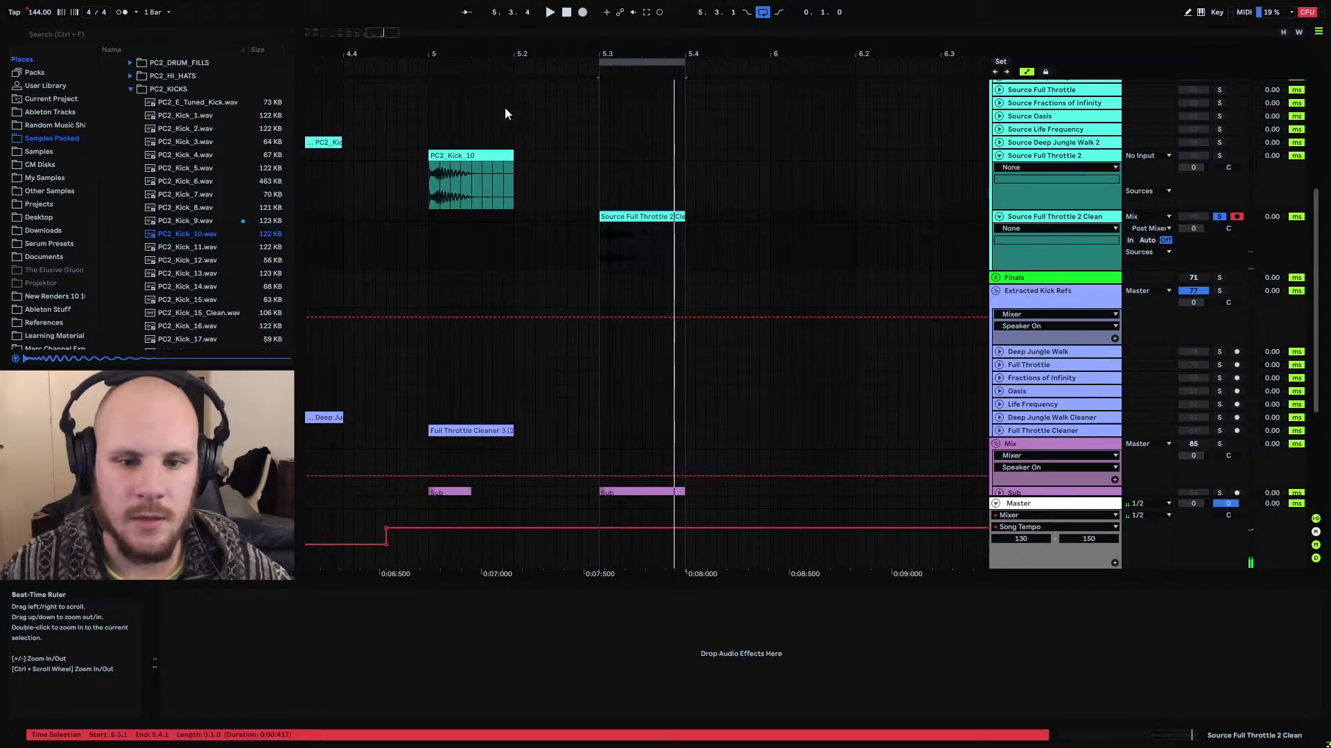
left_click(477, 155)
key("ctrl+c")
left_click(597, 156)
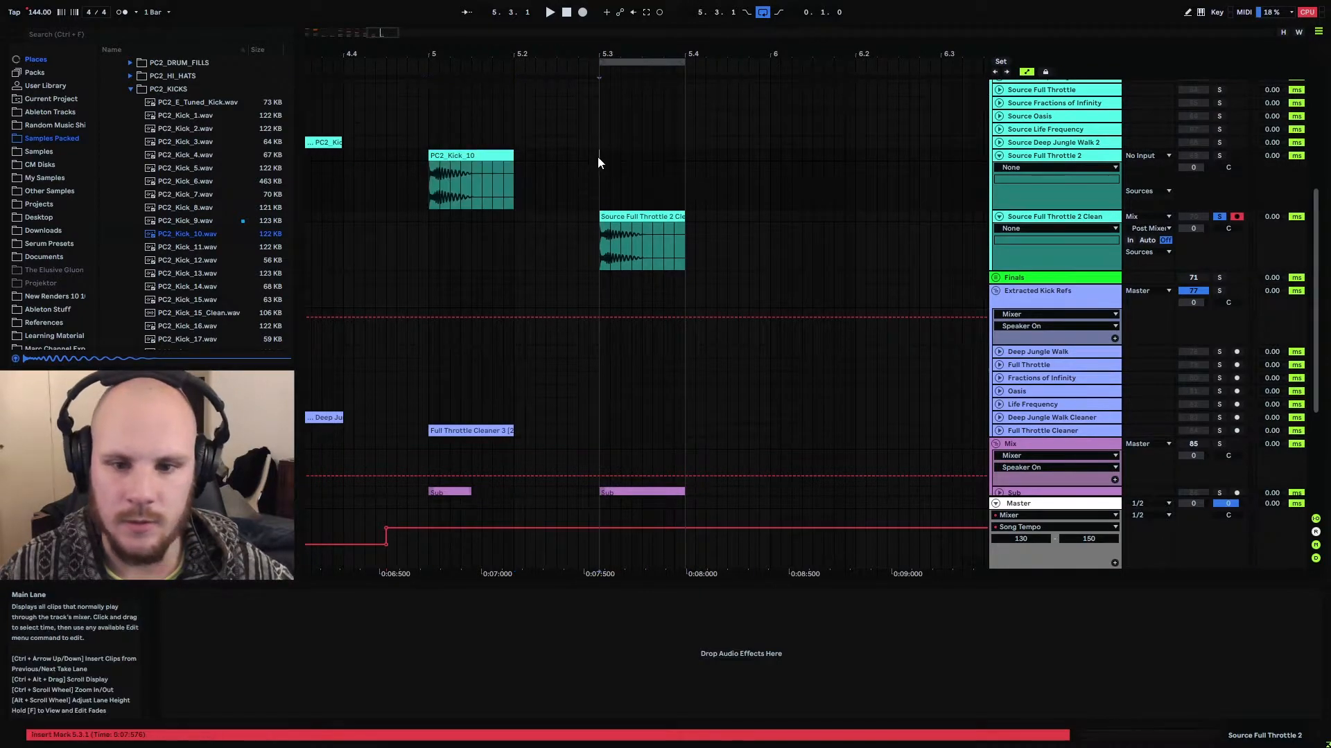
key("ctrl+v")
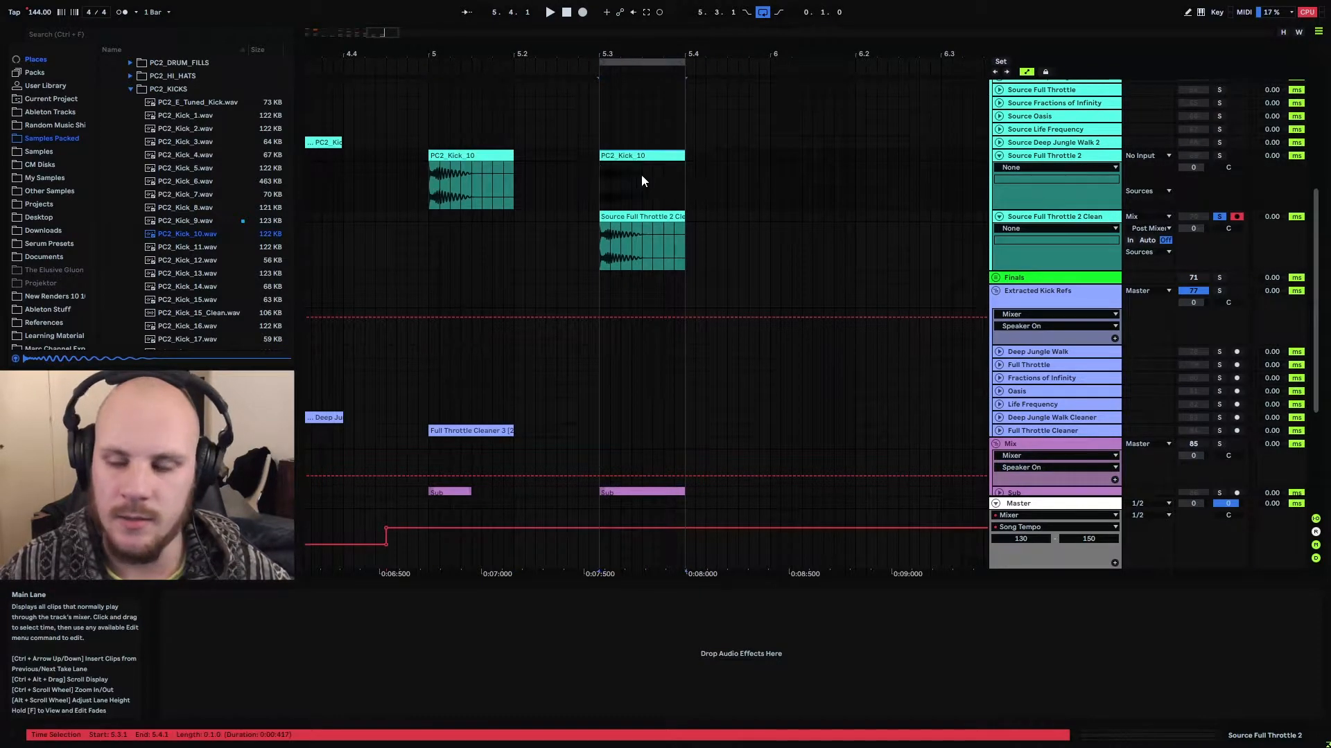
Loop playback and alternate solo between Source Full Throttle 2 and Source Full Throttle 2 Clean to compare the two kicks
left_click(1219, 156)
key("space")
left_click(1220, 217)
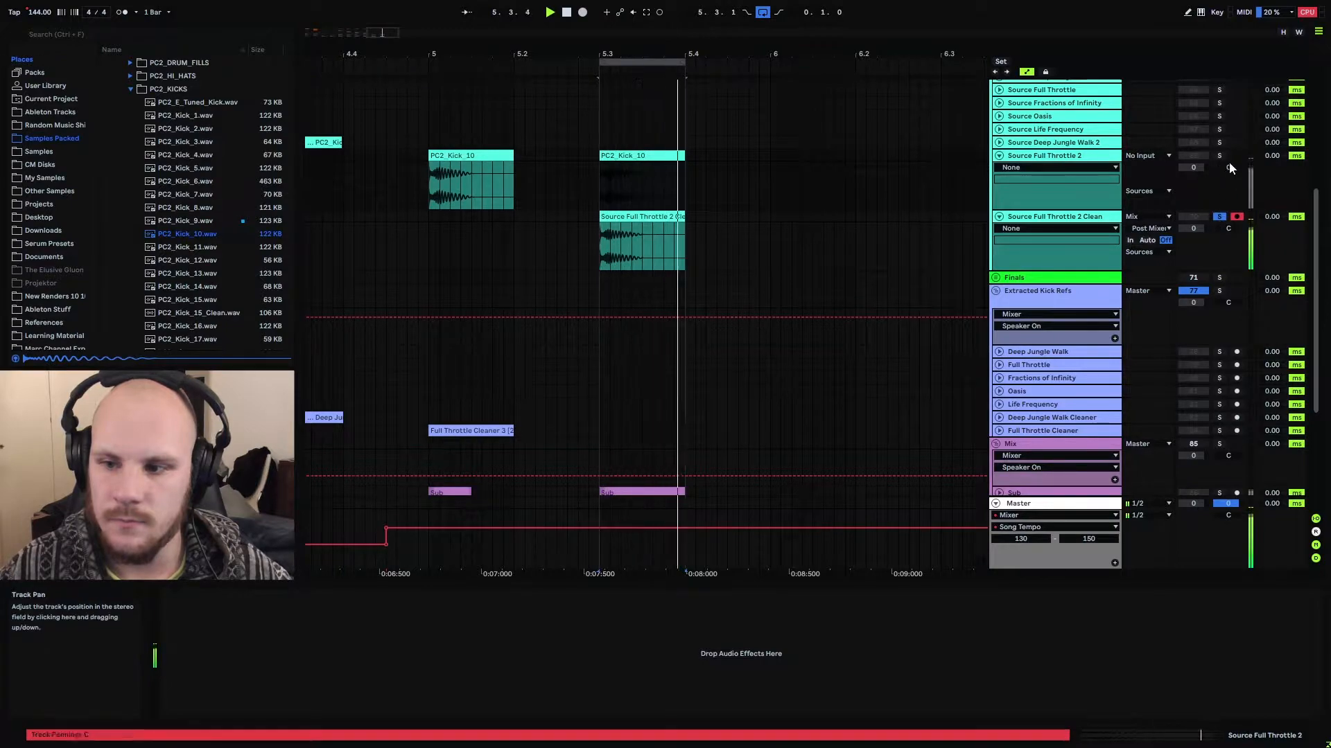
left_click(1220, 156)
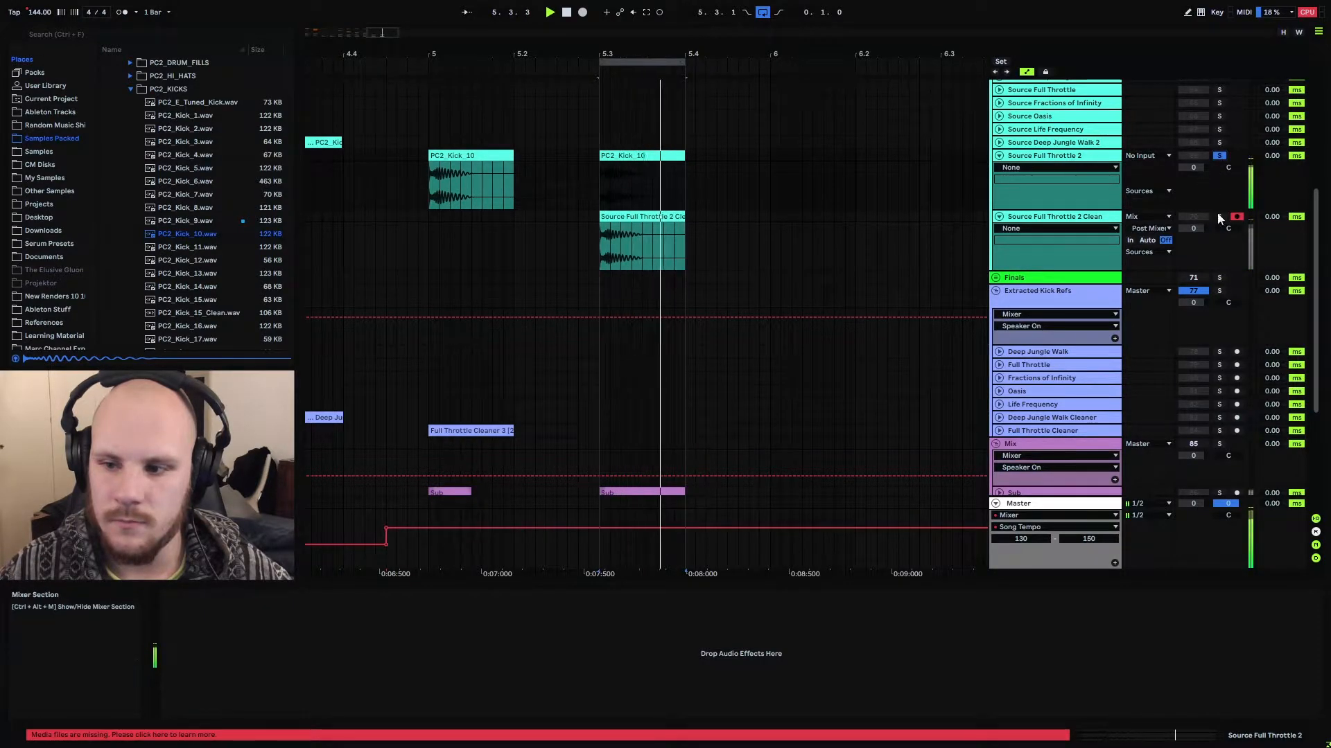
left_click(1219, 218)
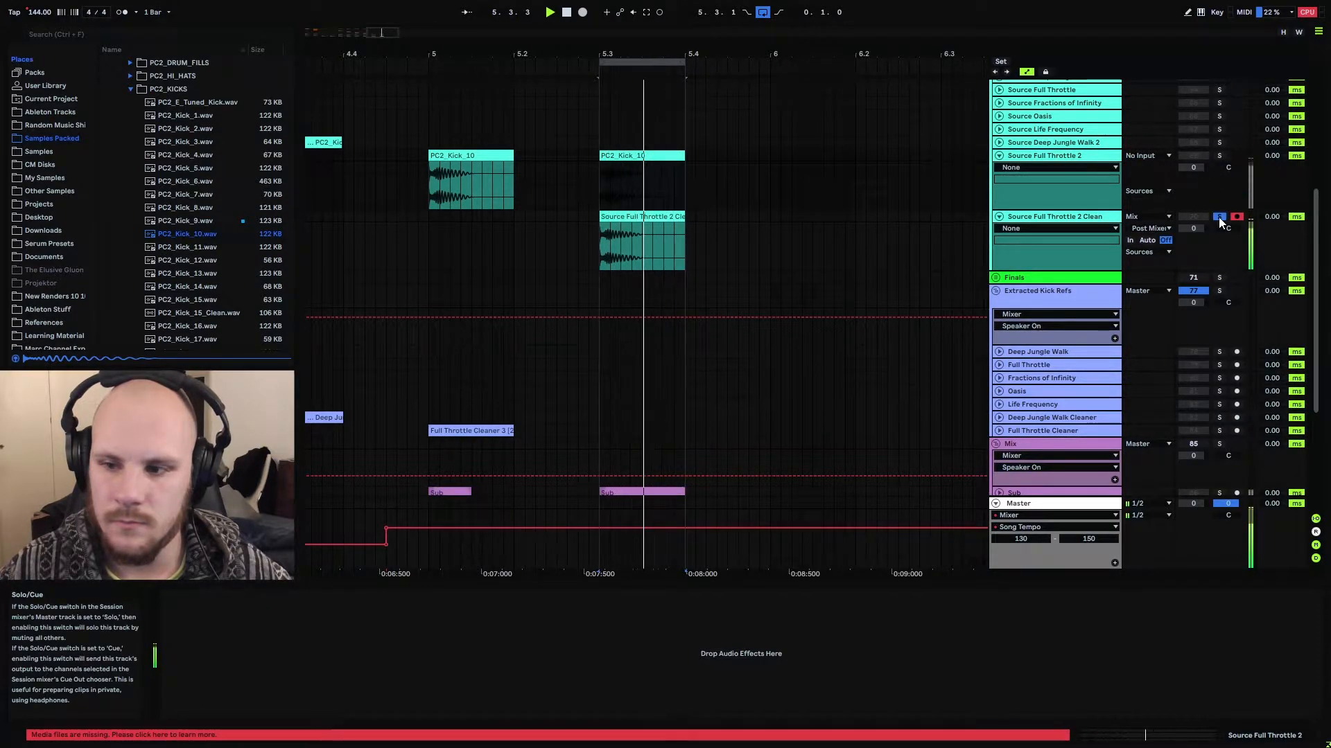
left_click(1219, 155)
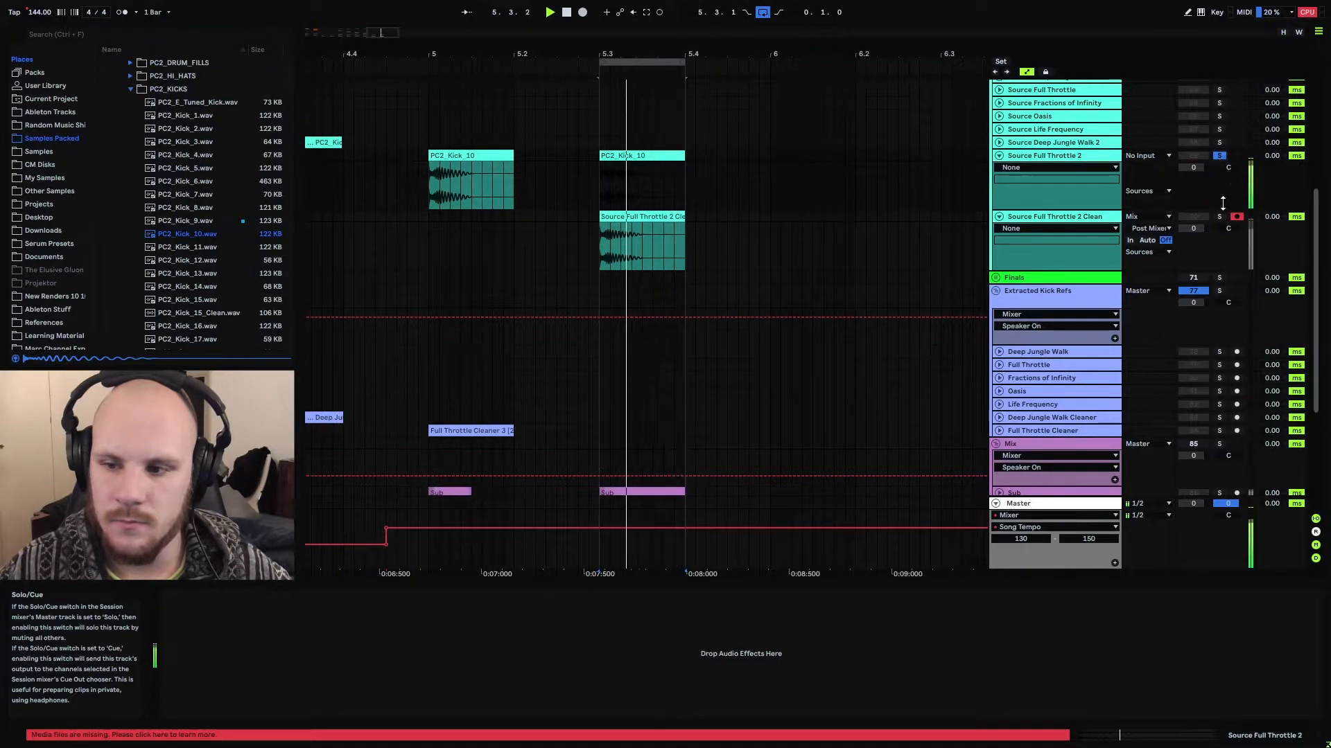
left_click(1220, 217)
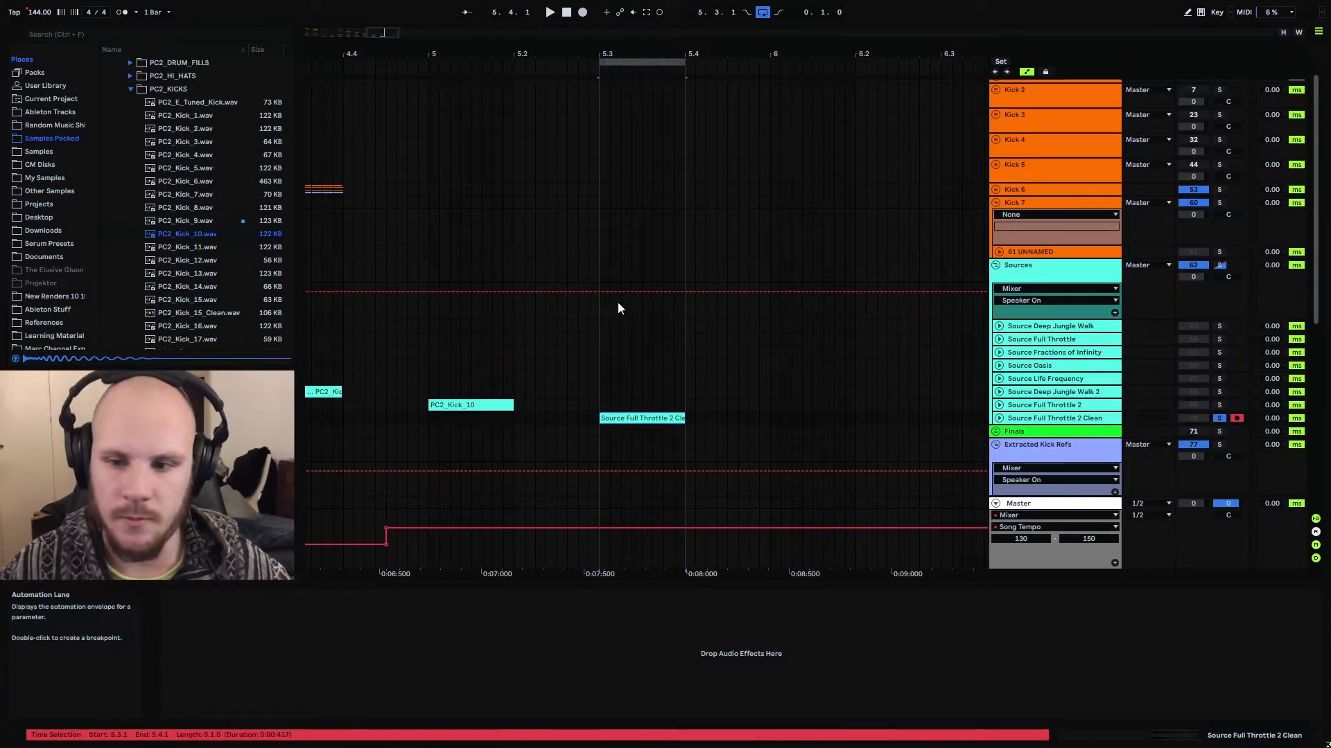
Paste the Source Full Throttle 2 Clean clip at 5.3.1 on the 61 UNNAMED track in Kick 7 and color it orange
left_click(604, 253)
key("ctrl+v")
right_click(613, 253)
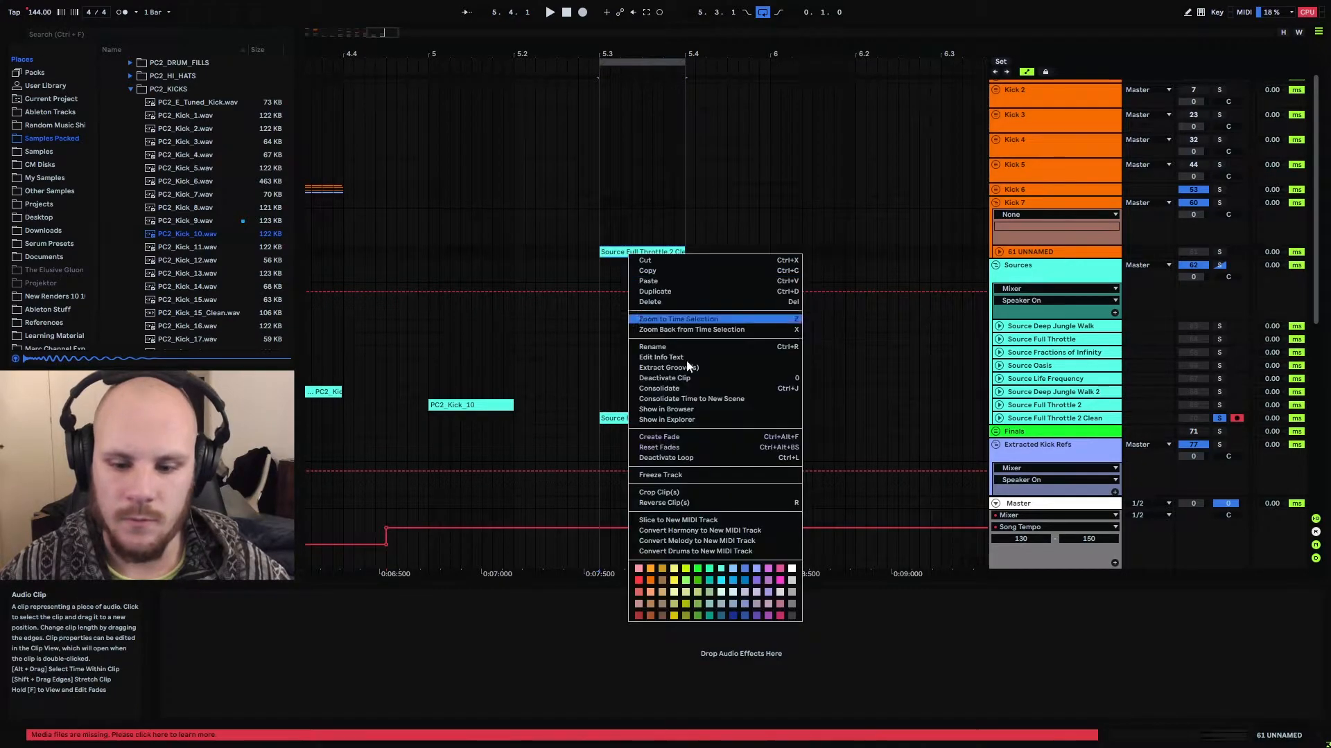
left_click(651, 585)
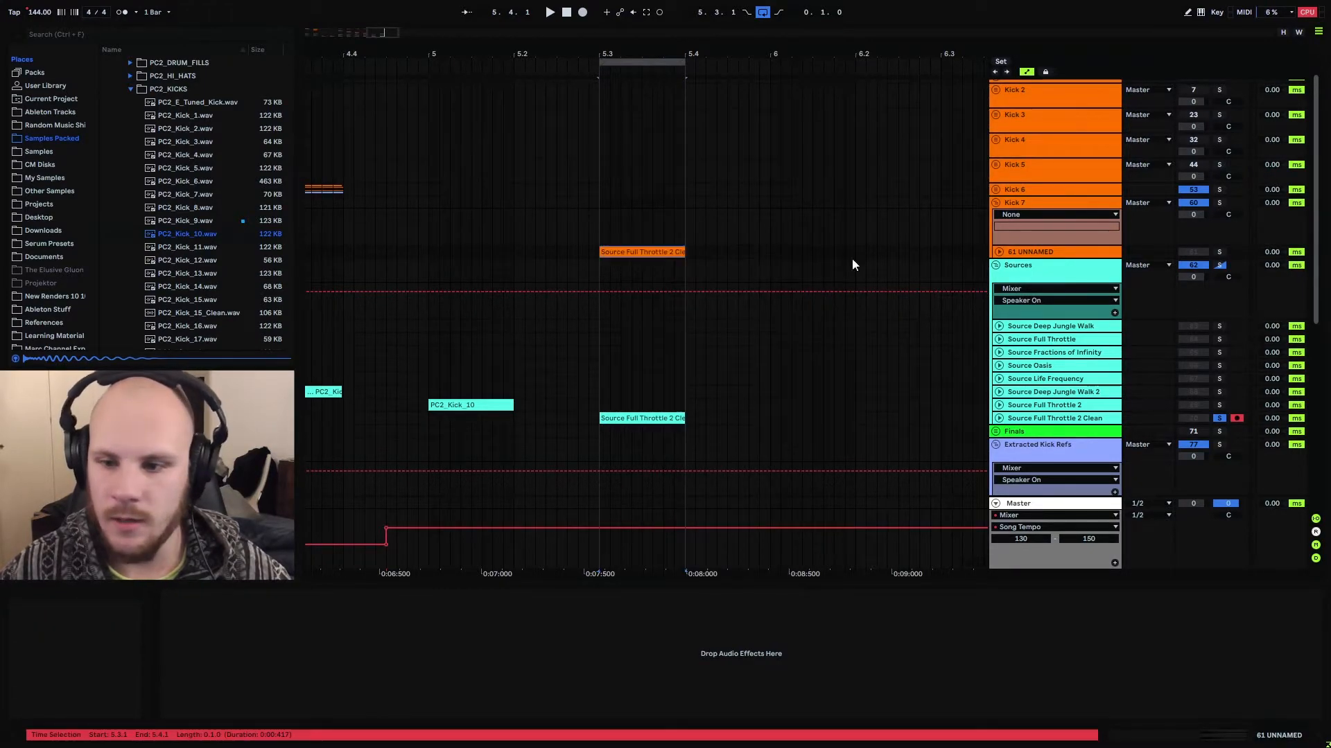
Add a Ref track below the Source track in Kick 7 and copy the Full Throttle Cleaner clip to it at 5.3.1
left_click(1027, 254)
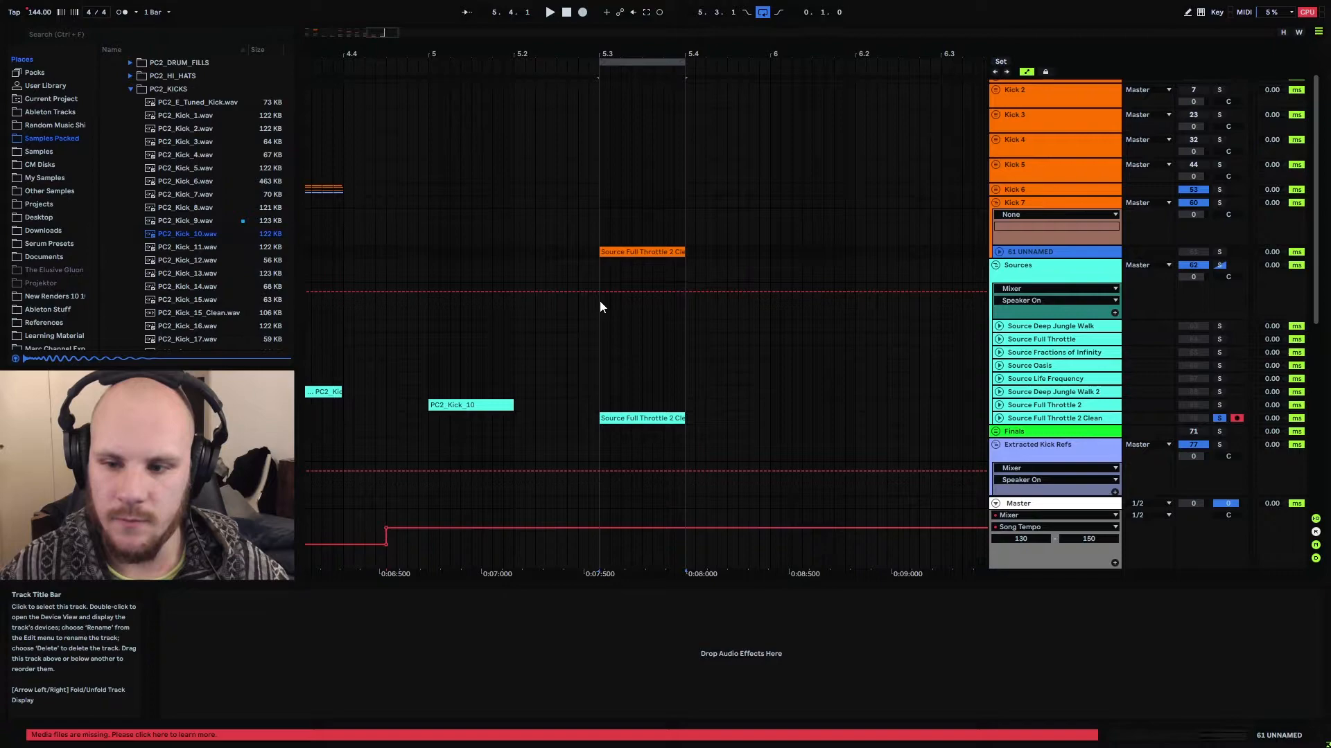
key("ctrl+t")
scroll(600, 301, "down", 4)
left_click(470, 307)
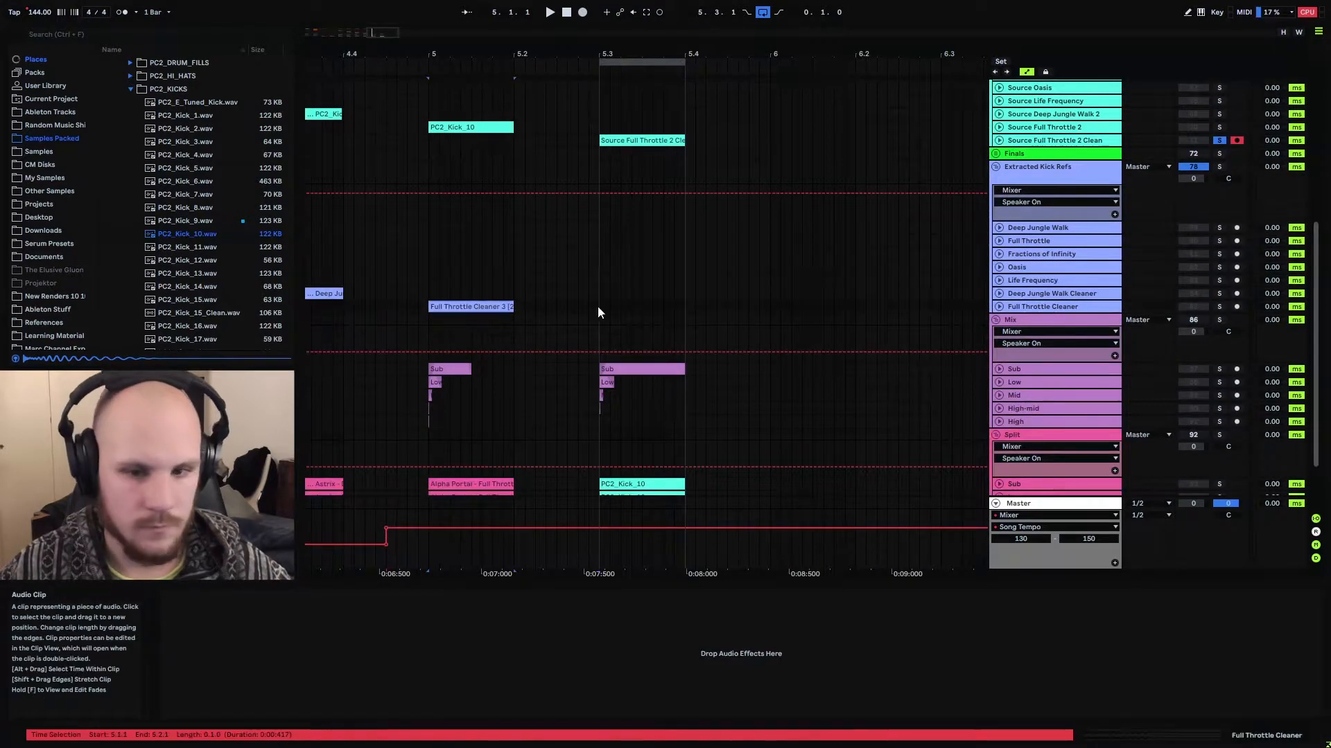
scroll(623, 277, "up", 2)
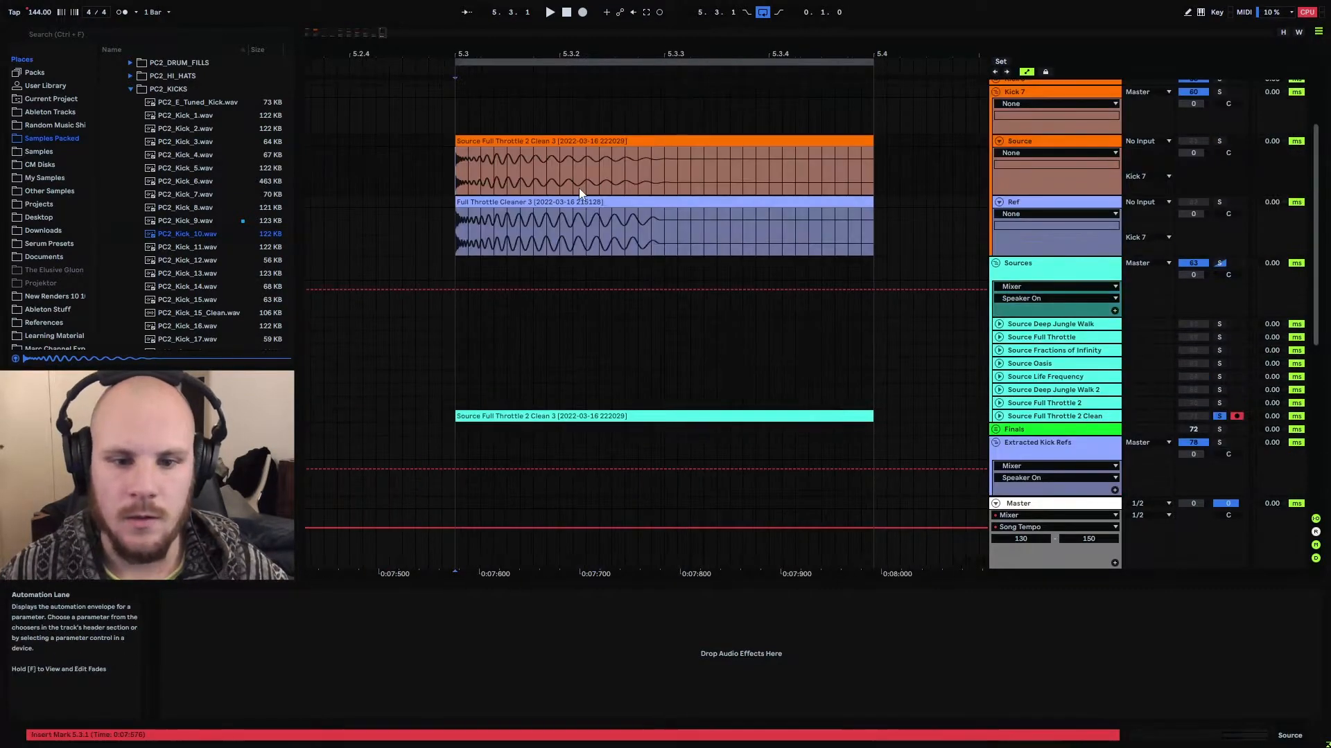
scroll(609, 220, "up", 3)
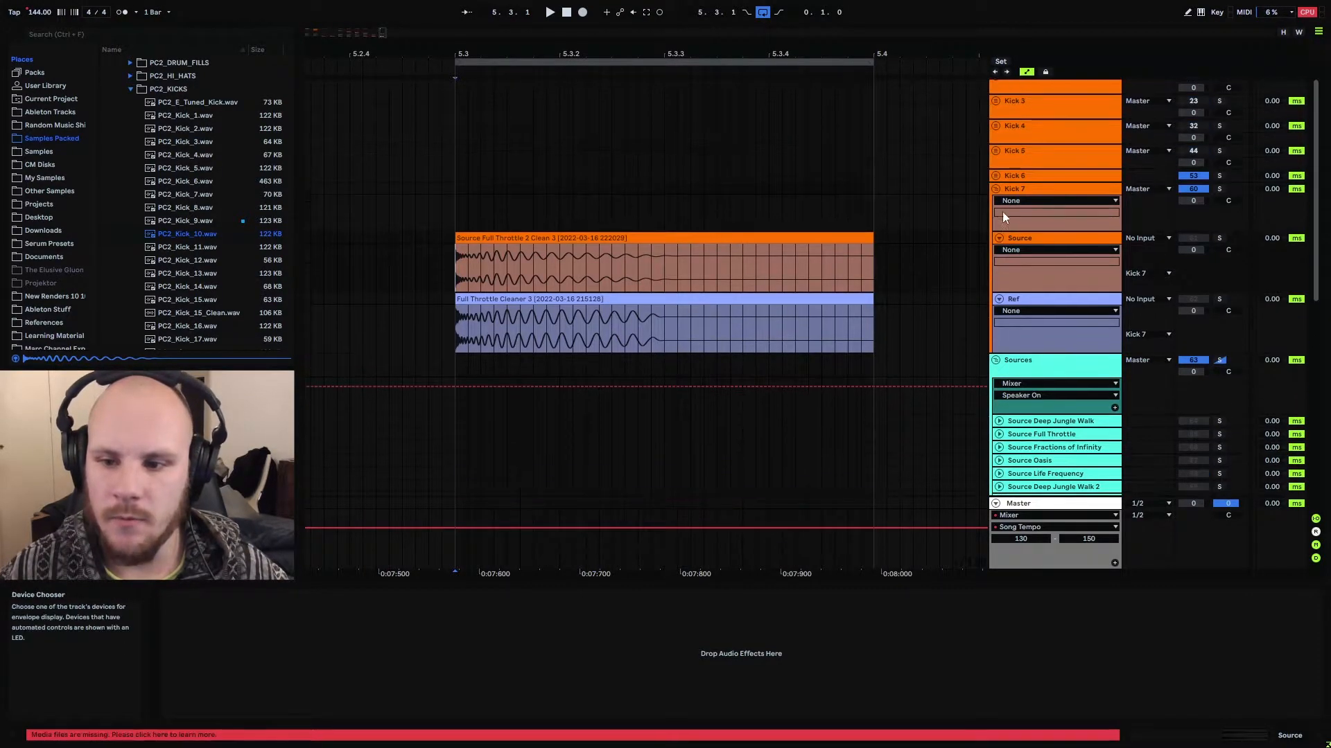
Load MeldaProduction's MEqualizer from the VST effects onto the Source track in Kick 7 and move its window over the arrangement
left_click(1047, 241)
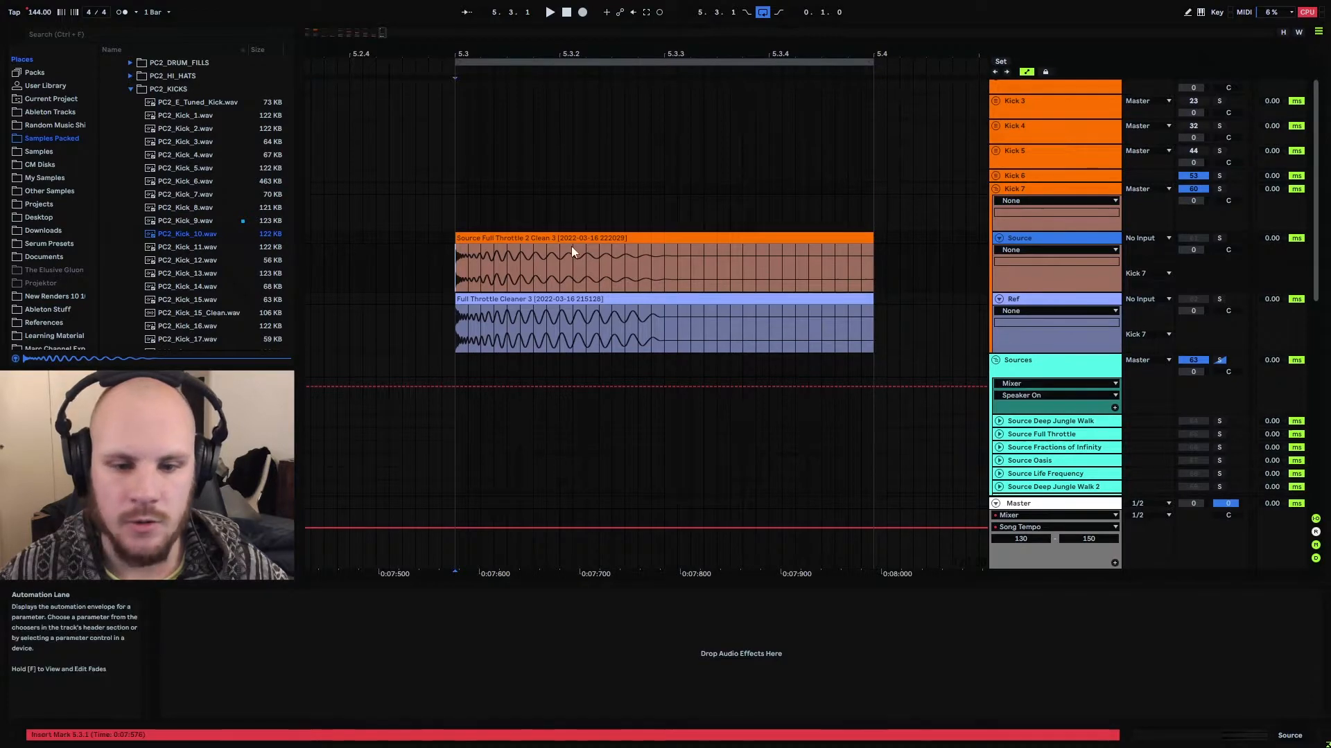
left_click(1204, 333)
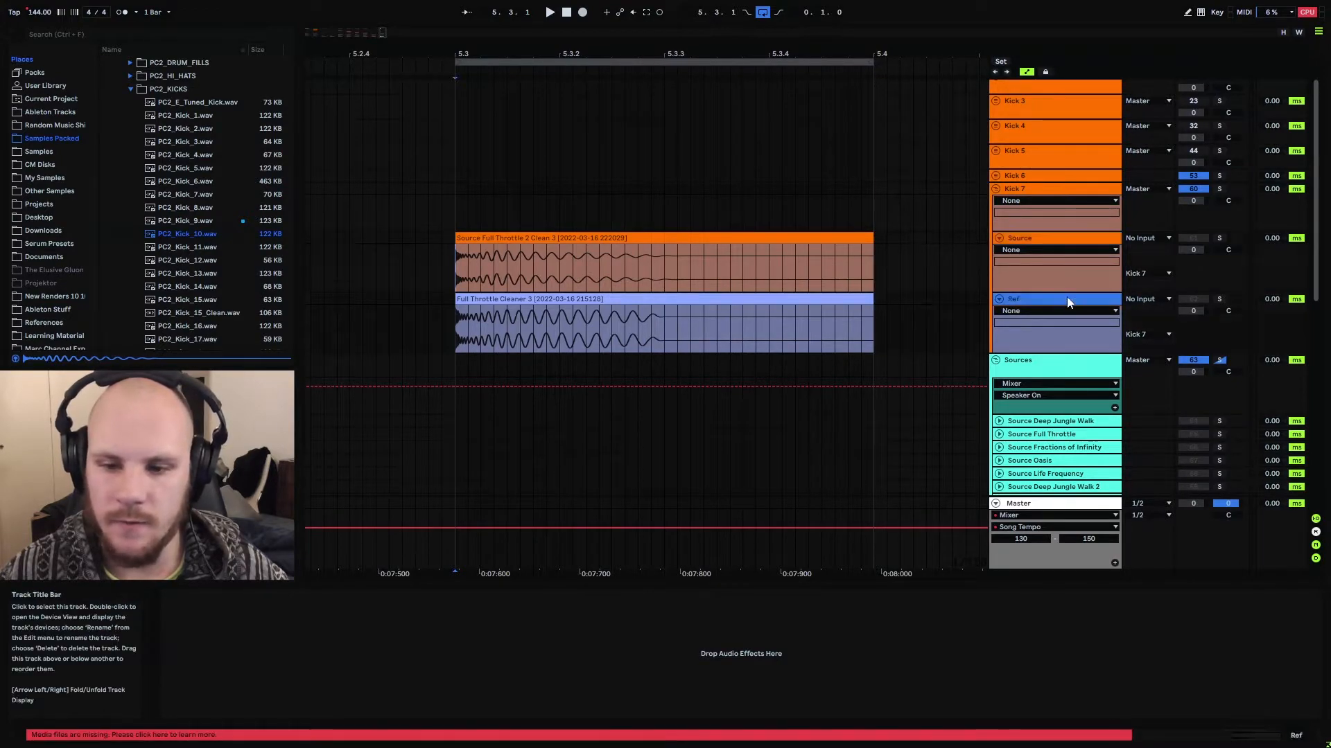
left_click(463, 258)
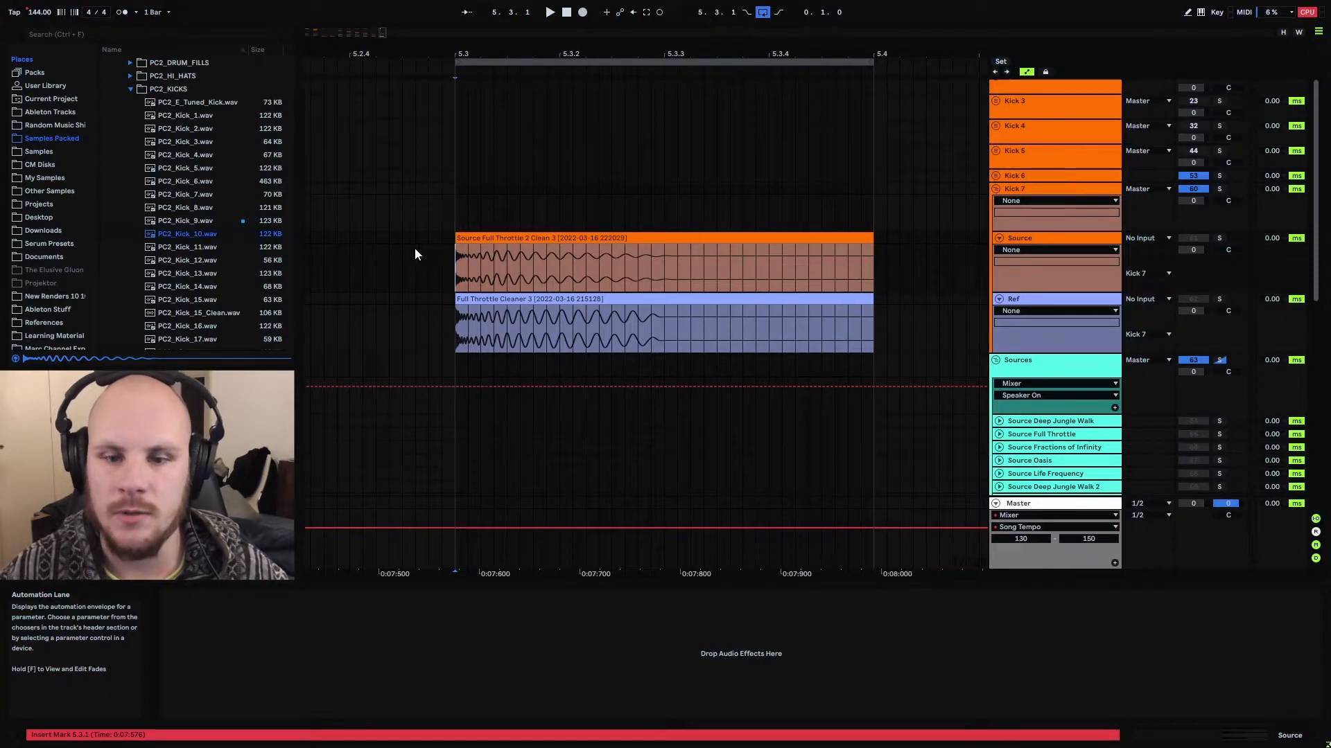
scroll(27, 211, "up", 5)
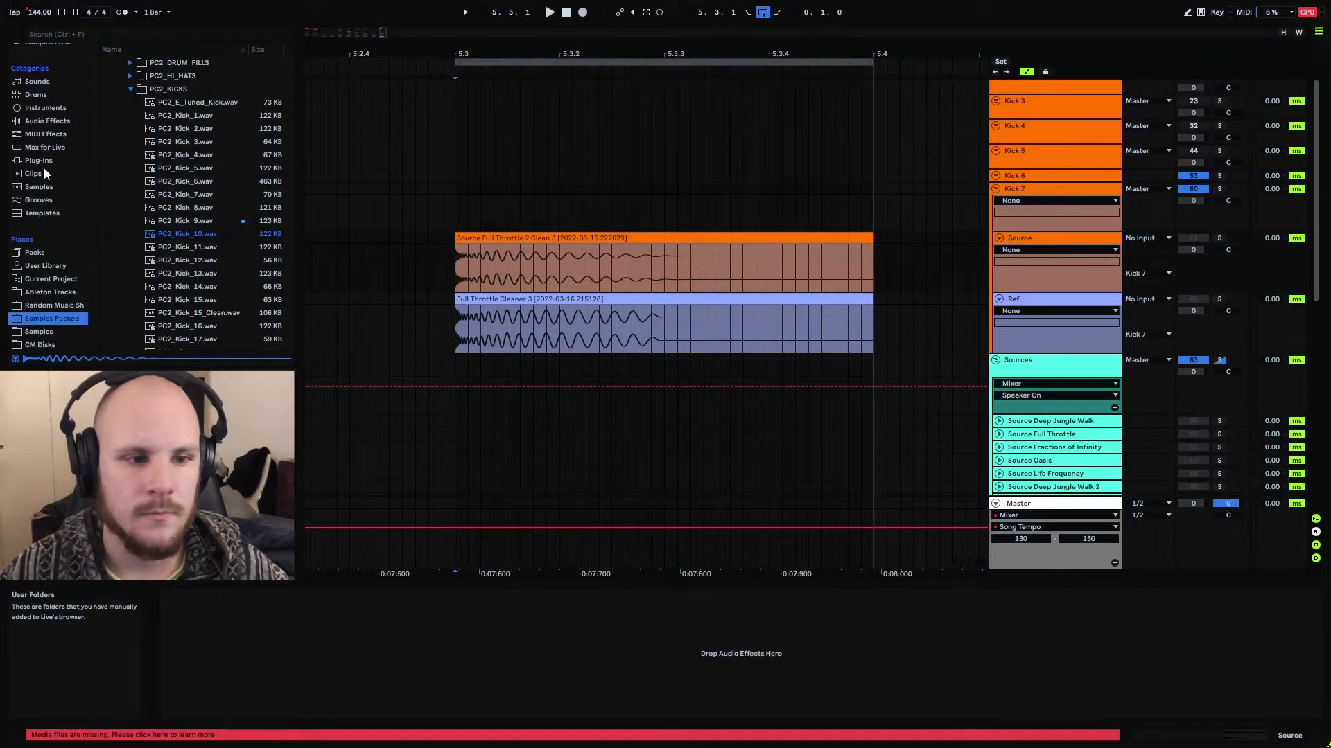
left_click(39, 161)
left_click(105, 63)
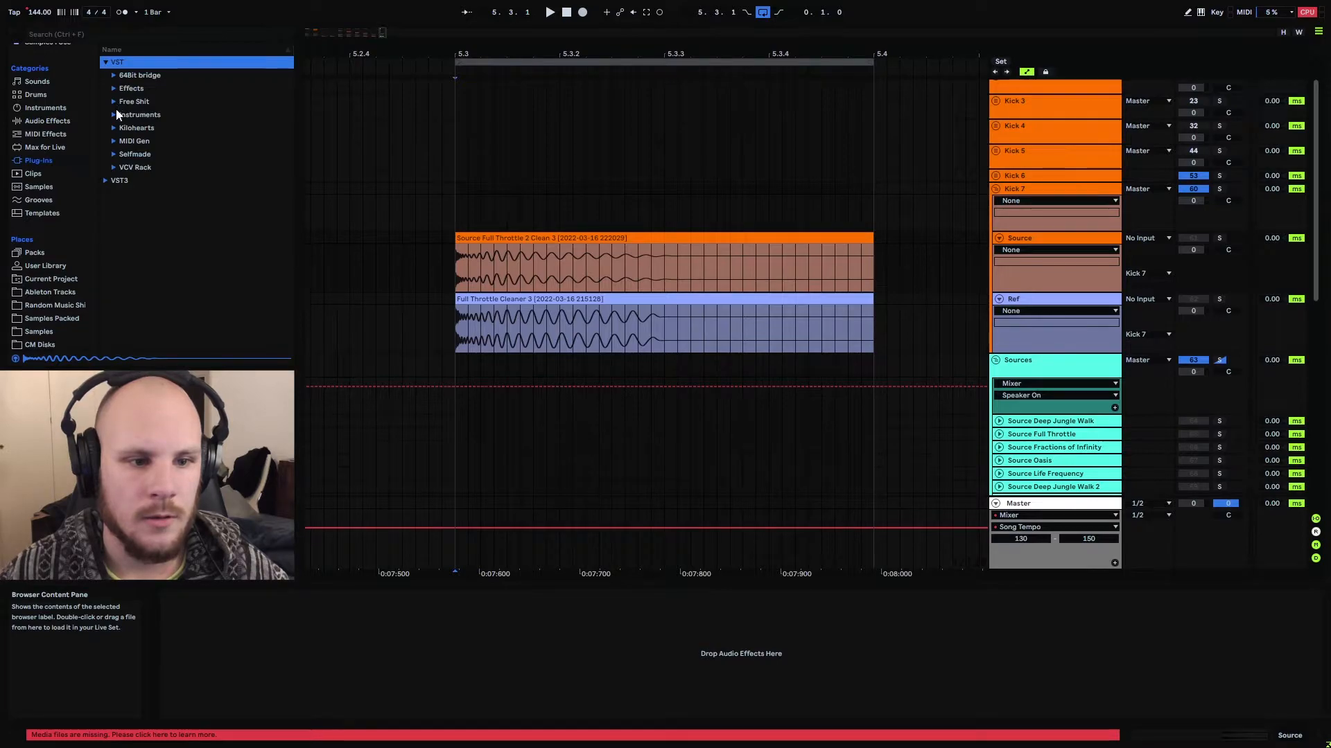
left_click(113, 89)
left_click(123, 207)
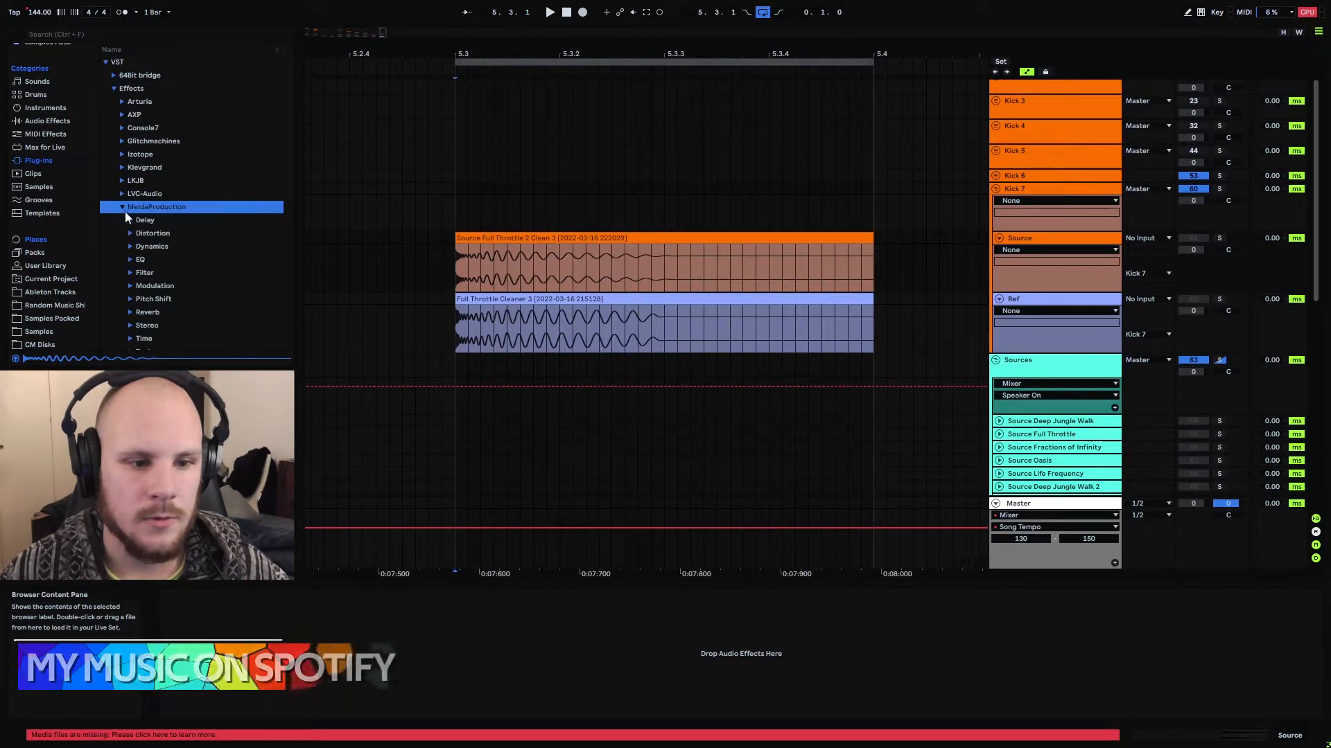
left_click(142, 261)
left_click(181, 257)
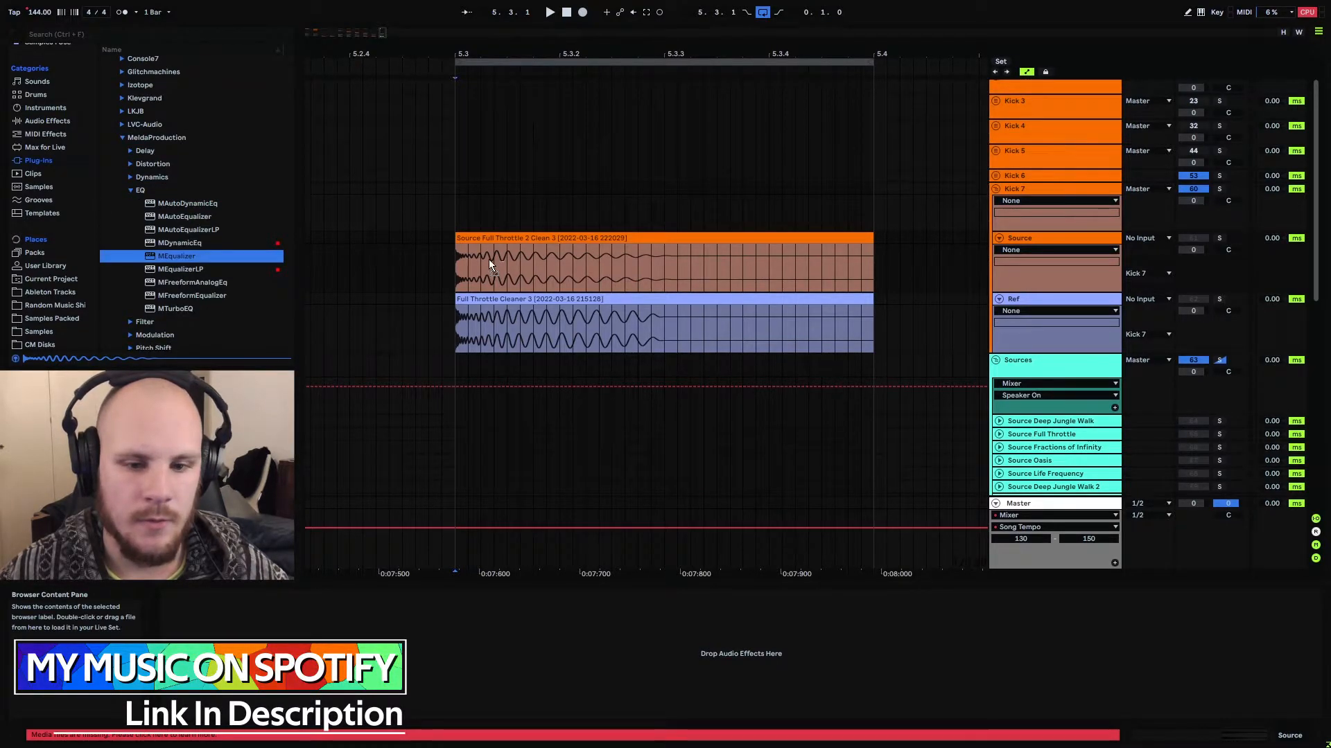
left_click_drag(480, 262, 485, 267)
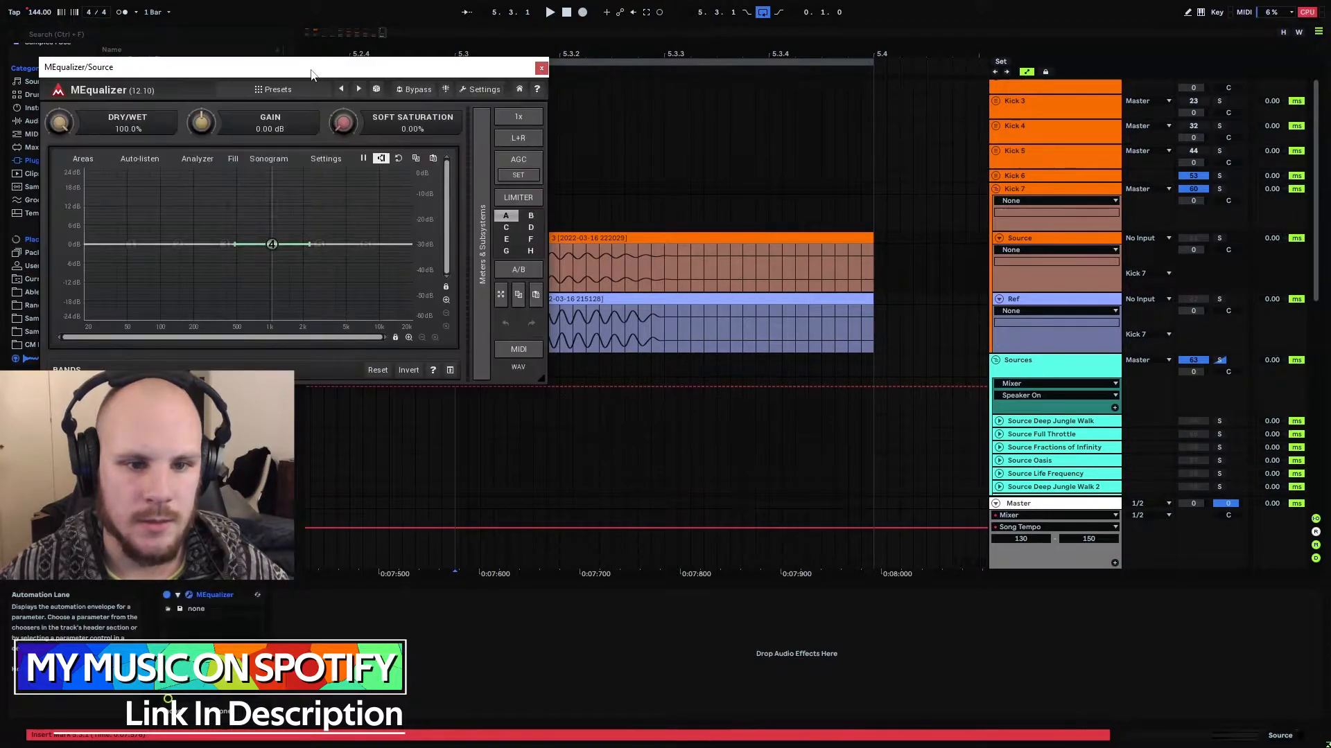
left_click_drag(589, 46, 578, 36)
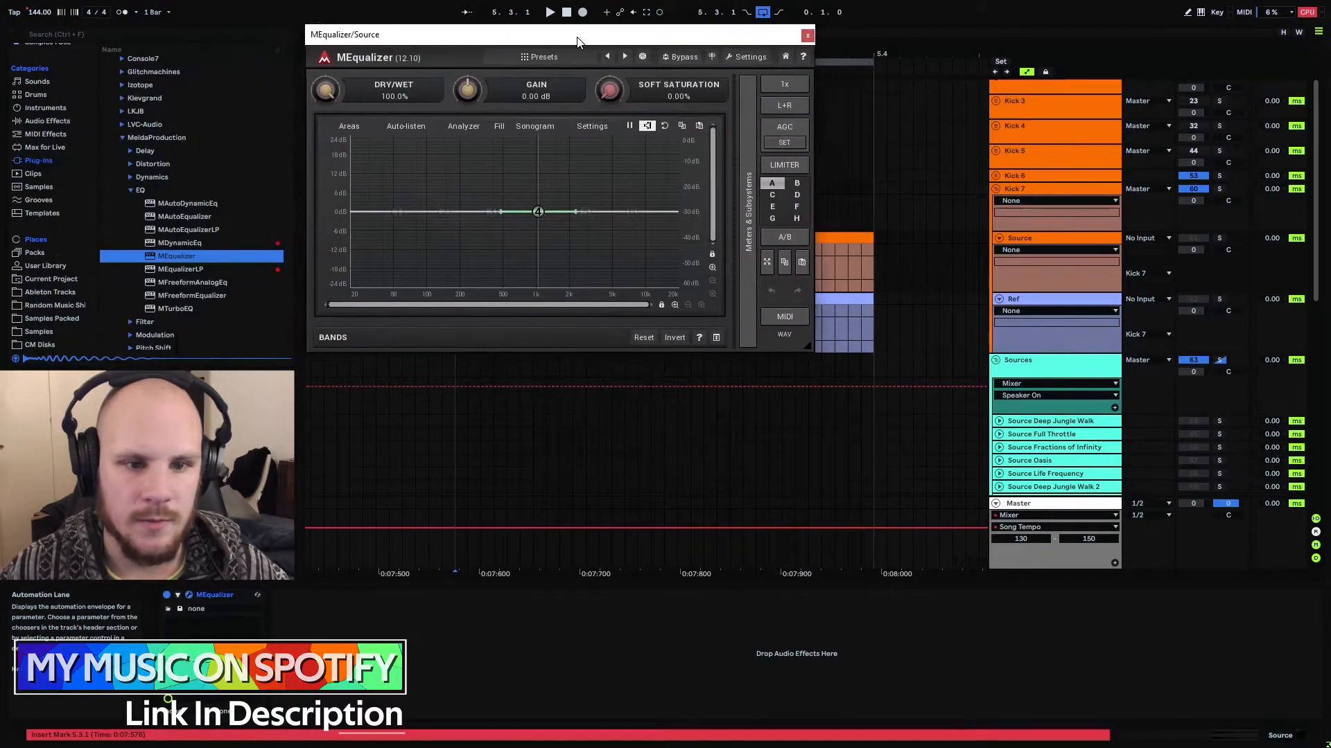
Apply the Projektor Advanced preset to the MEqualizer analyzer on Source, check its graph settings and close the analyzer settings
left_click(595, 129)
left_click(391, 255)
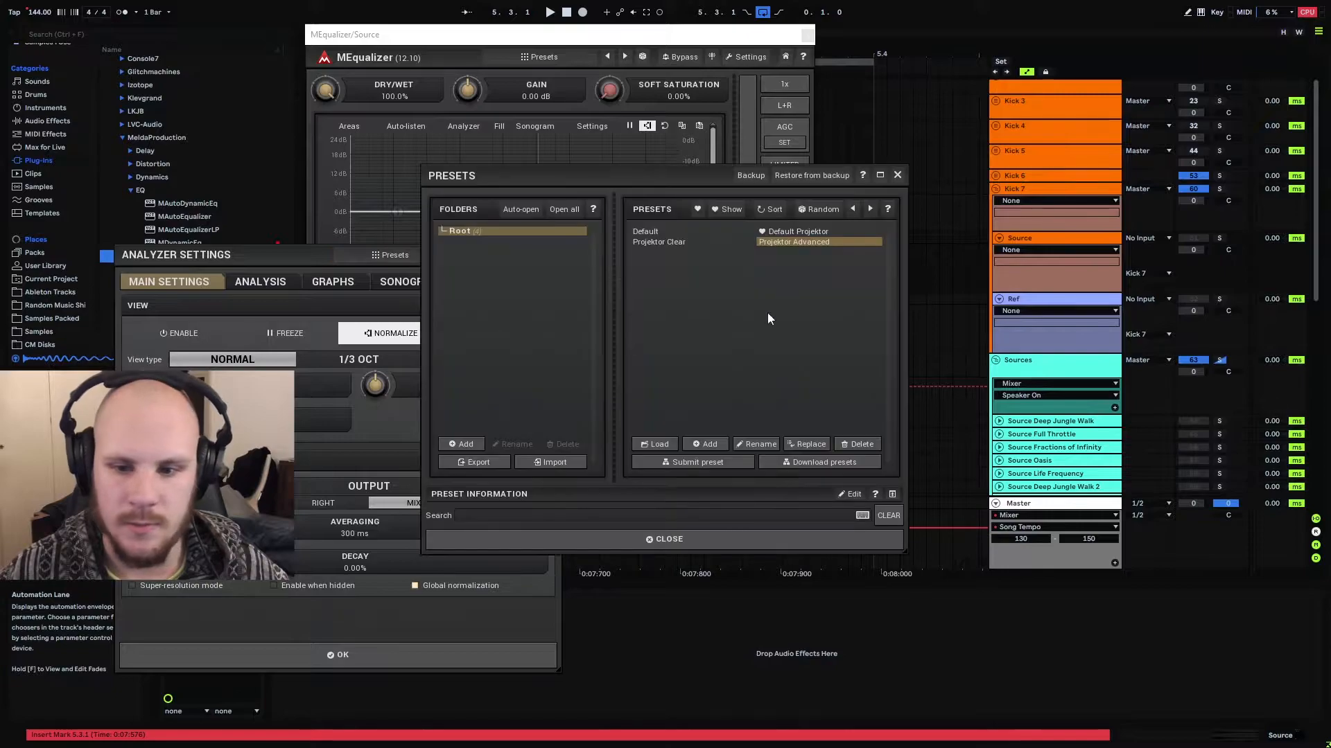
left_click(800, 244)
left_click(897, 175)
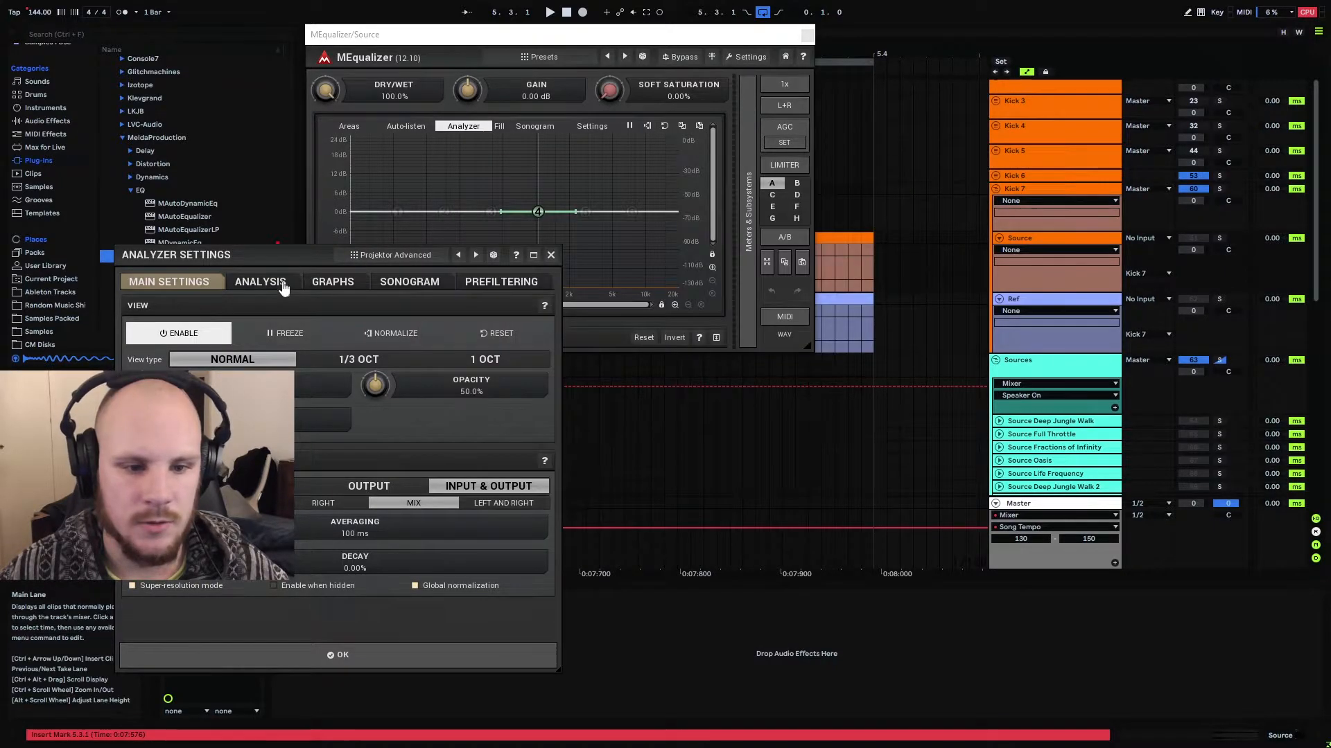
left_click(309, 284)
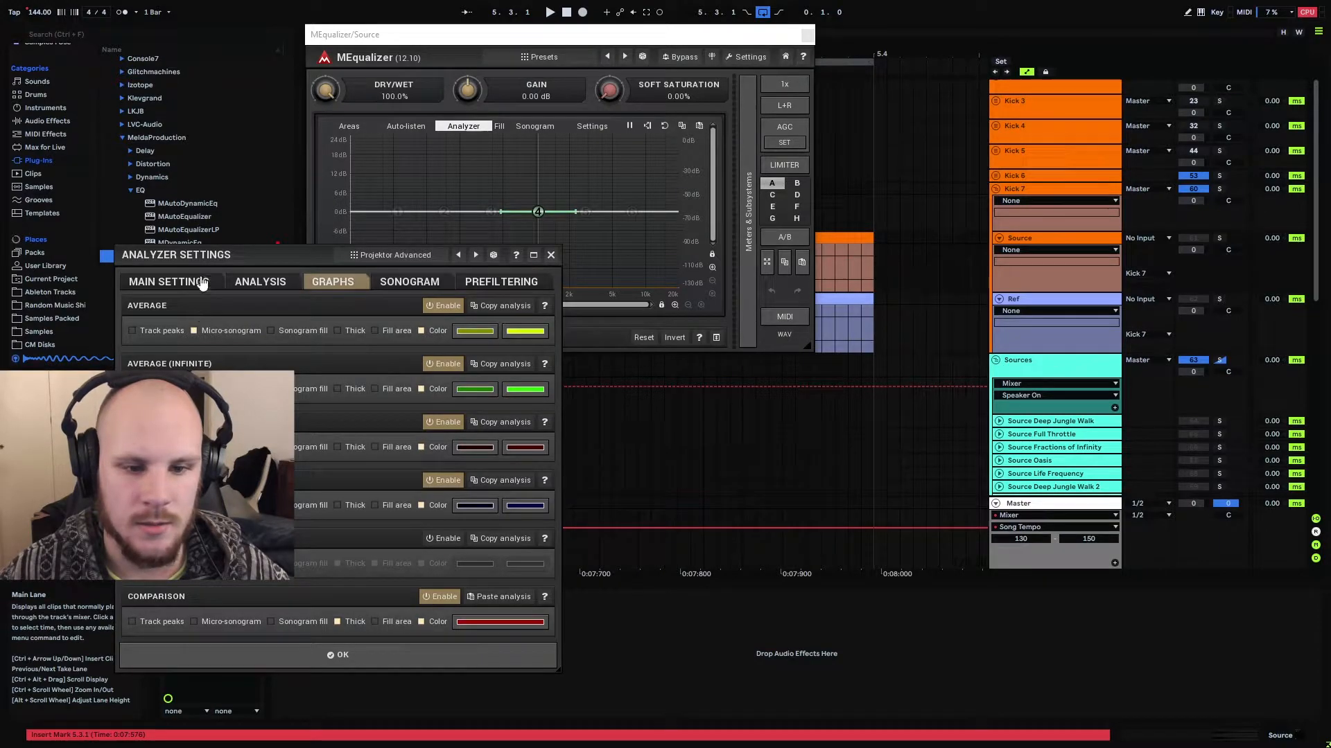
left_click(551, 255)
Copy the configured MEqualizer from the Source track to the Ref track
left_click(217, 597)
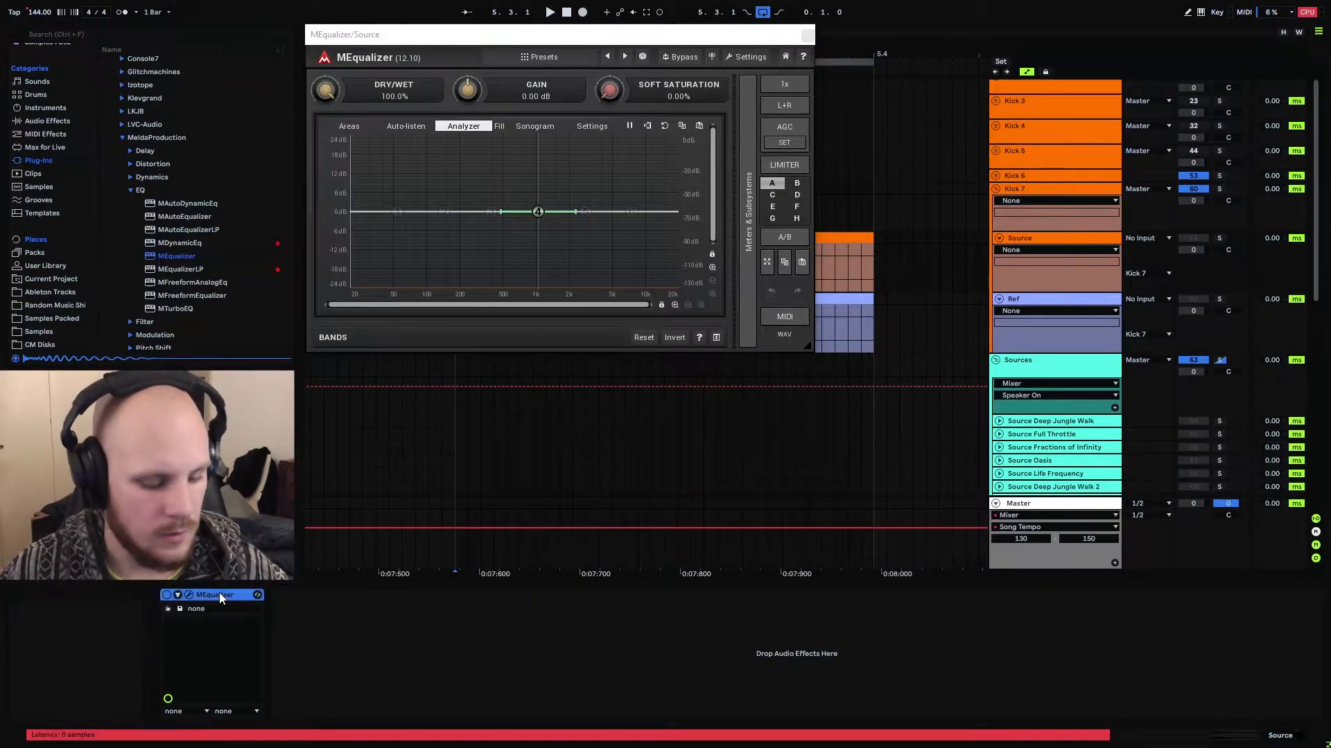
left_click(1024, 299)
left_click(596, 655)
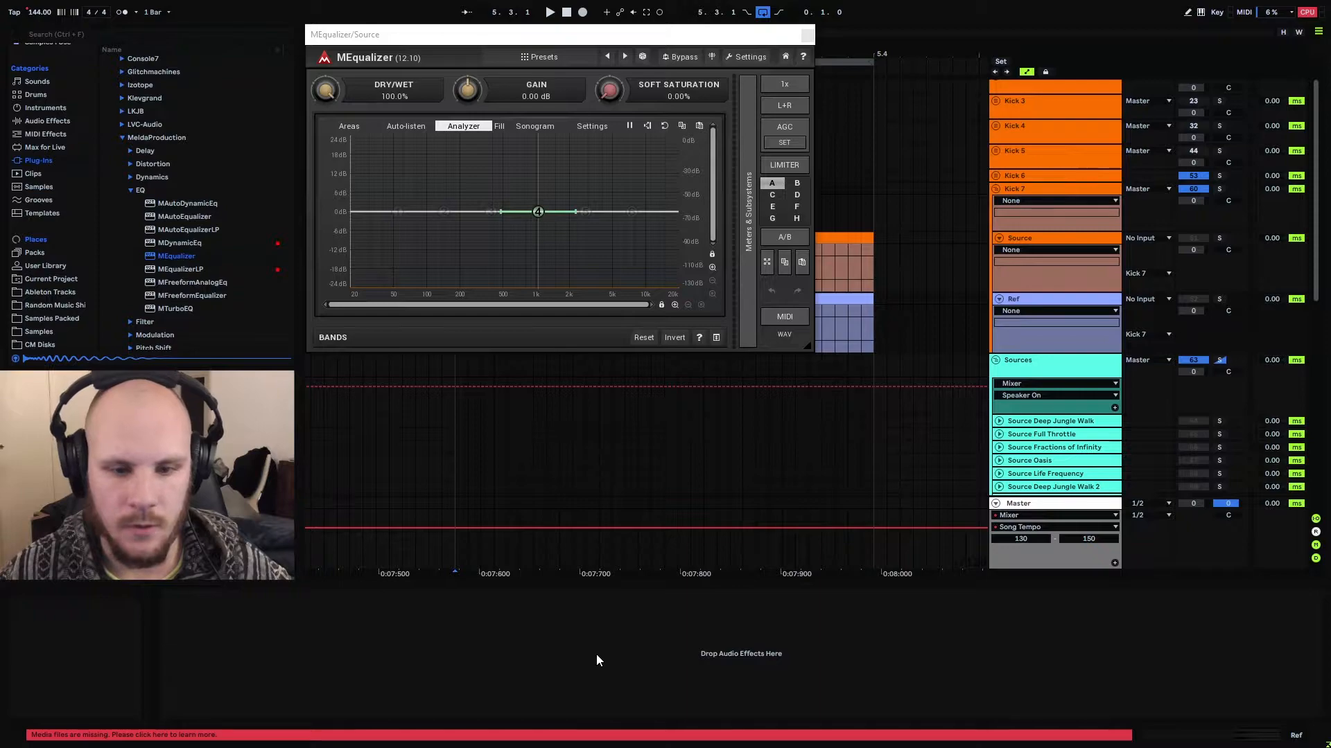
key("ctrl+v")
Place the Source and Ref MEqualizer windows side by side and enlarge both to nearly the full screen height
left_click_drag(432, 40, 942, 42)
scroll(674, 402, "up", 1)
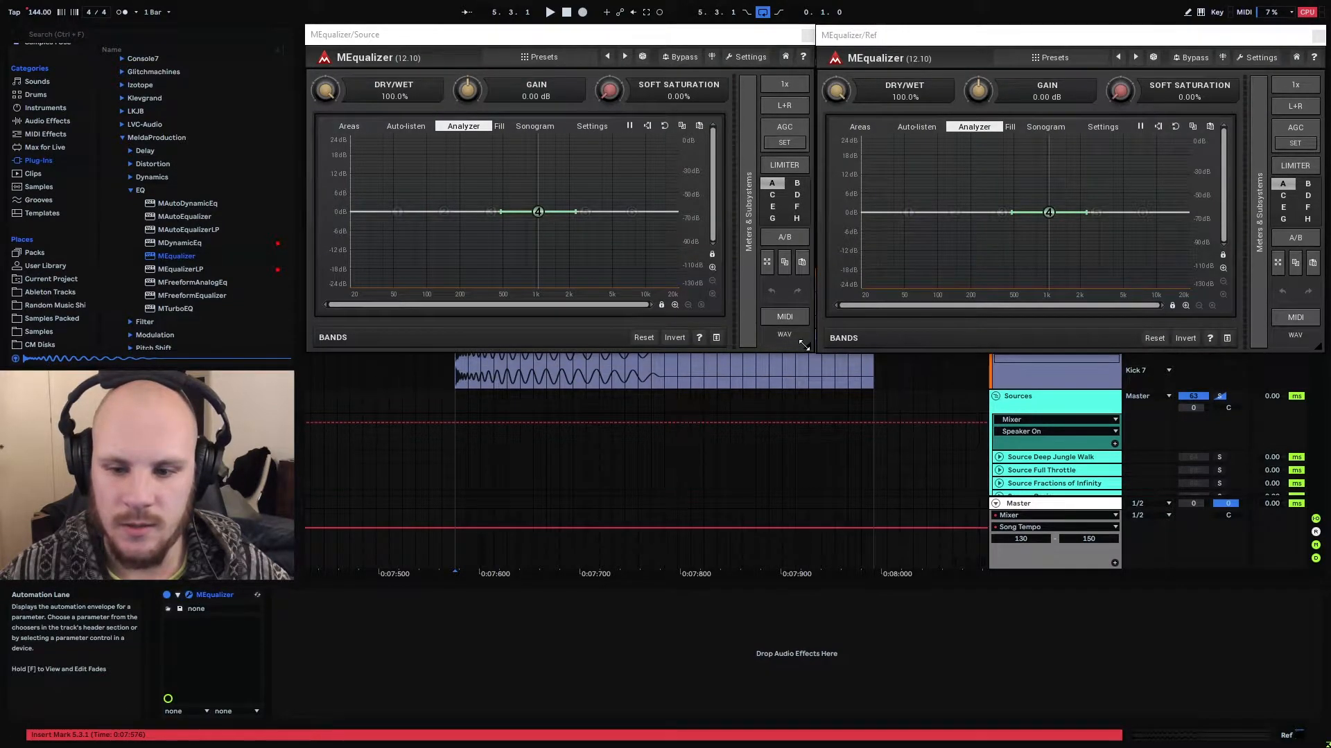
left_click_drag(808, 347, 804, 712)
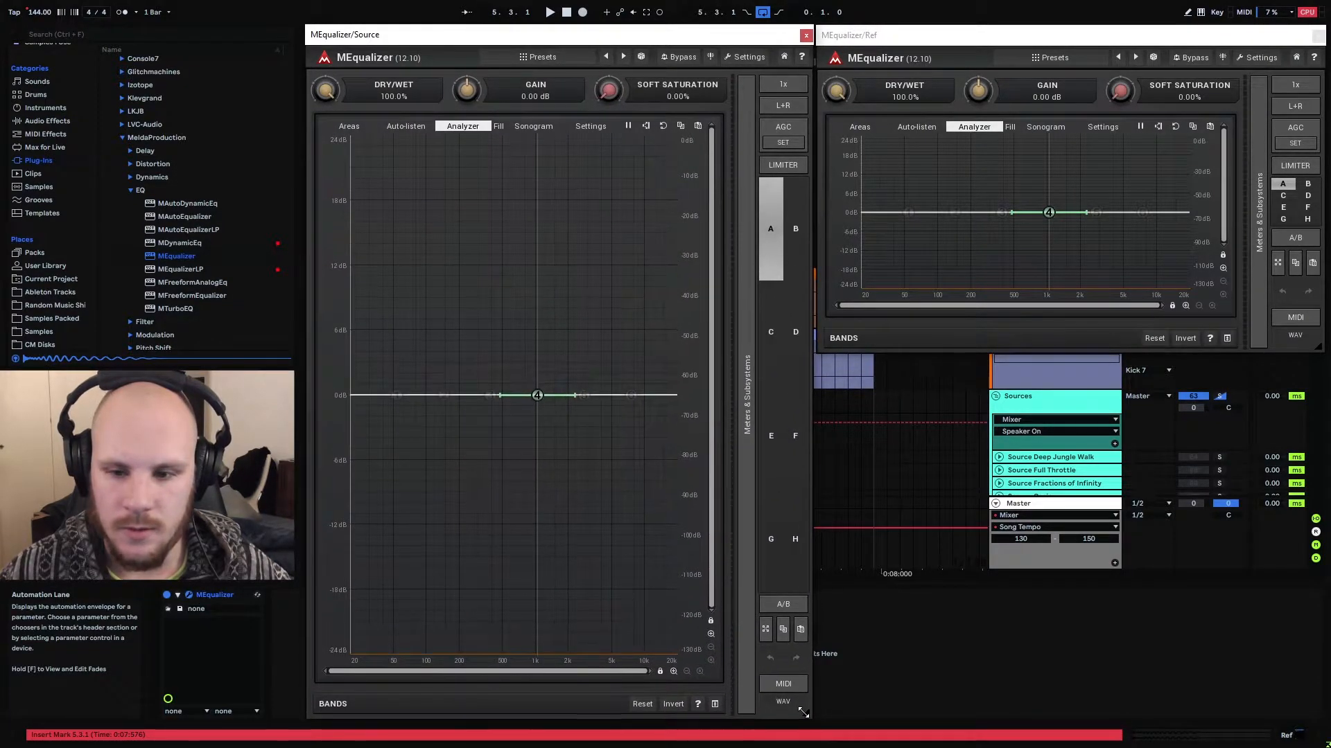
left_click_drag(1318, 347, 1315, 712)
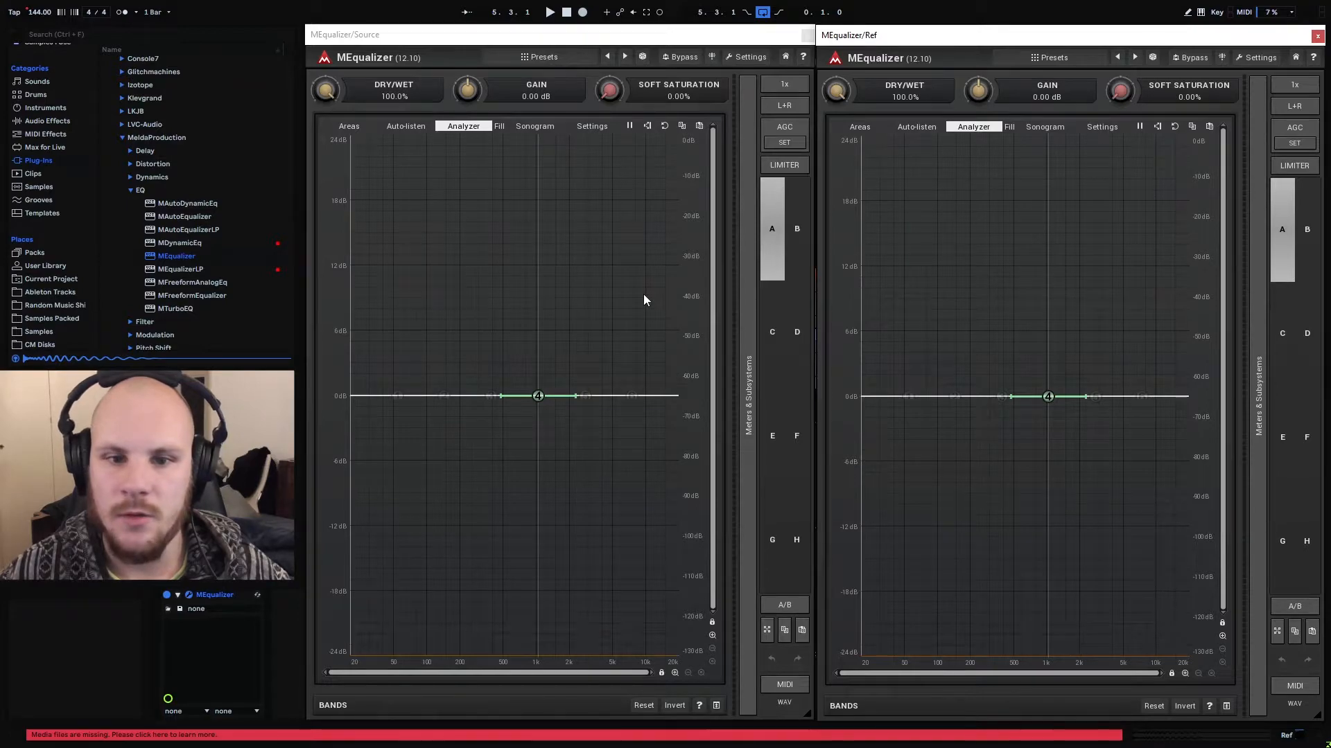
Play both kicks to compare their spectra and boost band 4 on Source by about 7.5 dB at about 55 Hz
key("space")
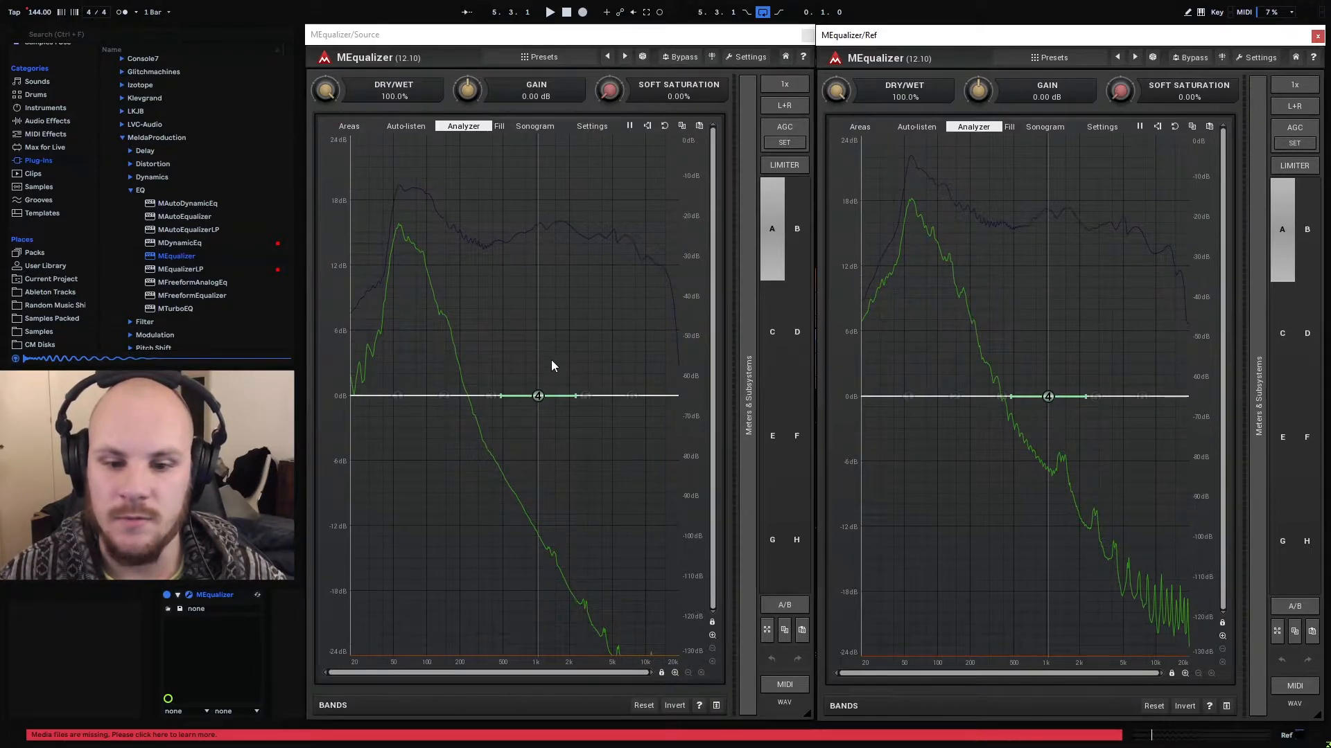
left_click_drag(537, 396, 398, 366)
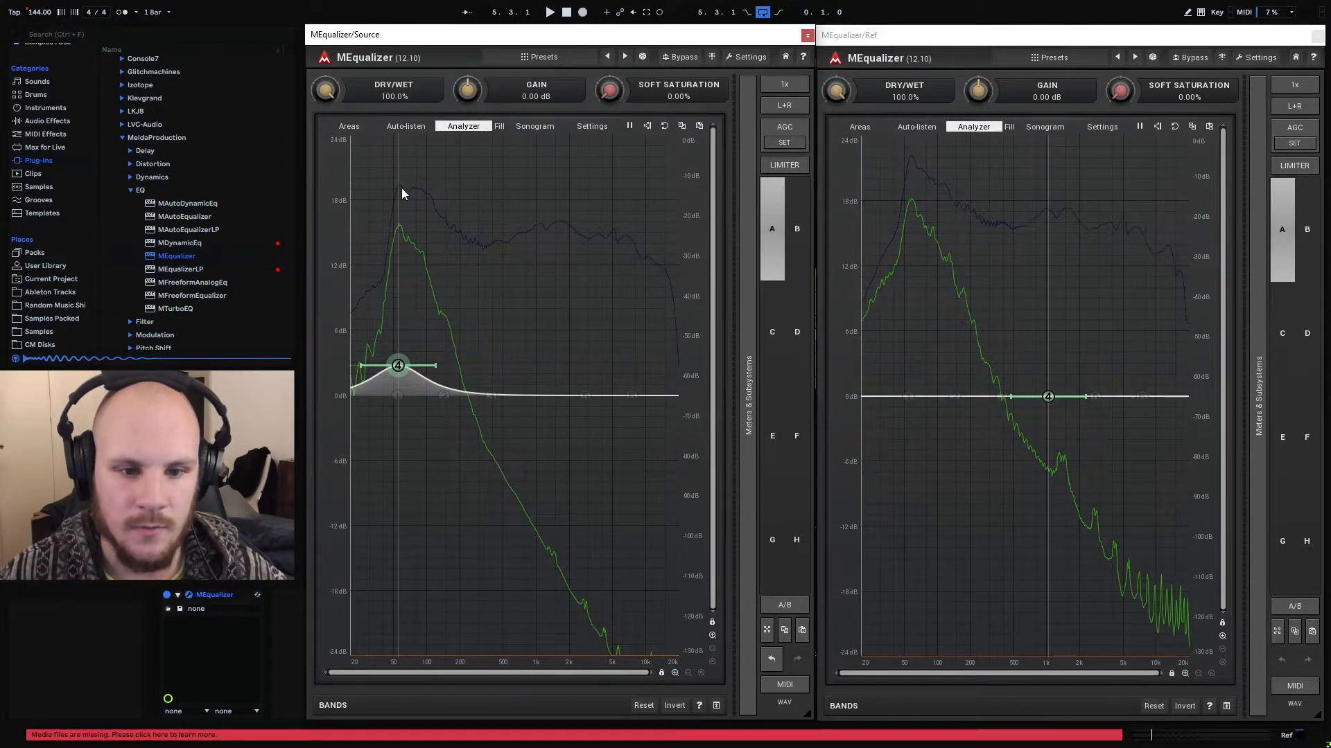
key("space")
left_click_drag(398, 365, 397, 313)
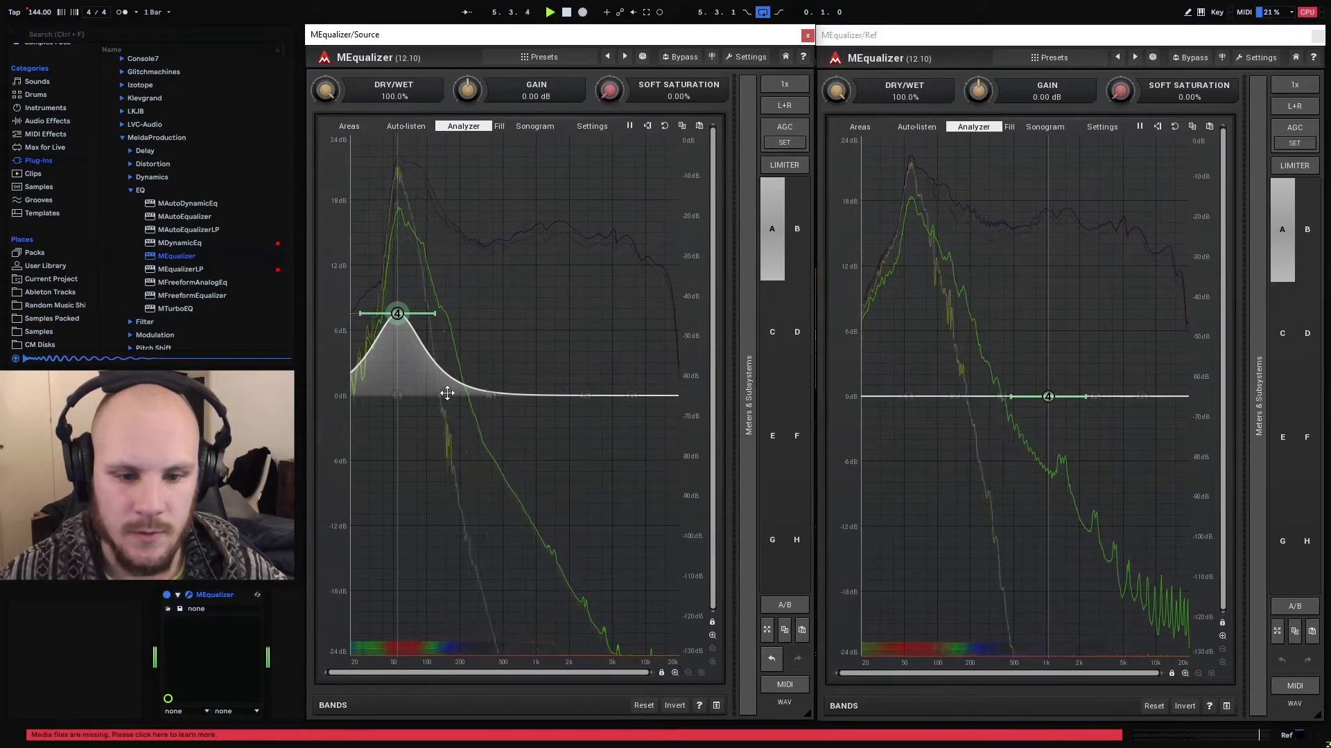
Add a band 2 cut of about 4 dB near 90 Hz on Source and raise band 4 to about 9 dB during playback
left_click_drag(444, 396, 431, 434)
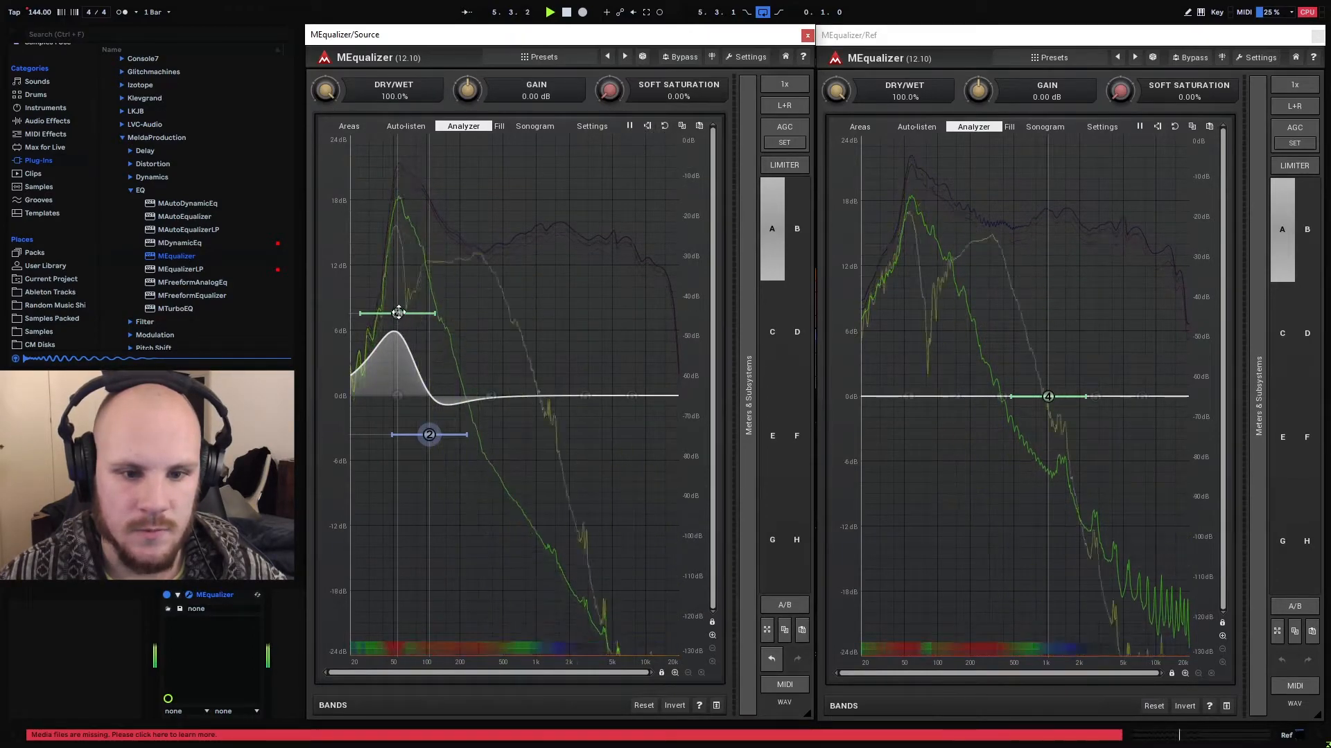
left_click_drag(397, 313, 397, 304)
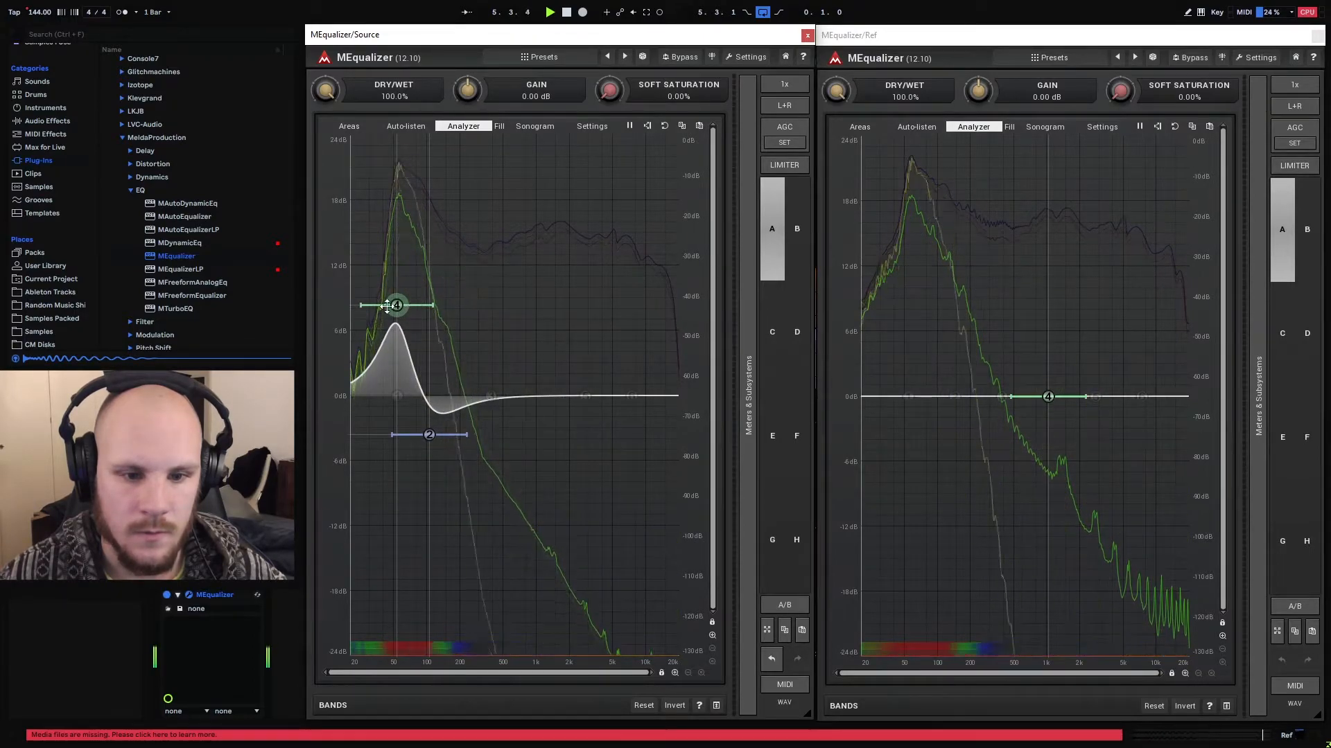
left_click_drag(396, 305, 423, 308)
mouse_move(429, 436)
left_mouse_down()
mouse_move(462, 434)
mouse_move(420, 437)
left_mouse_up()
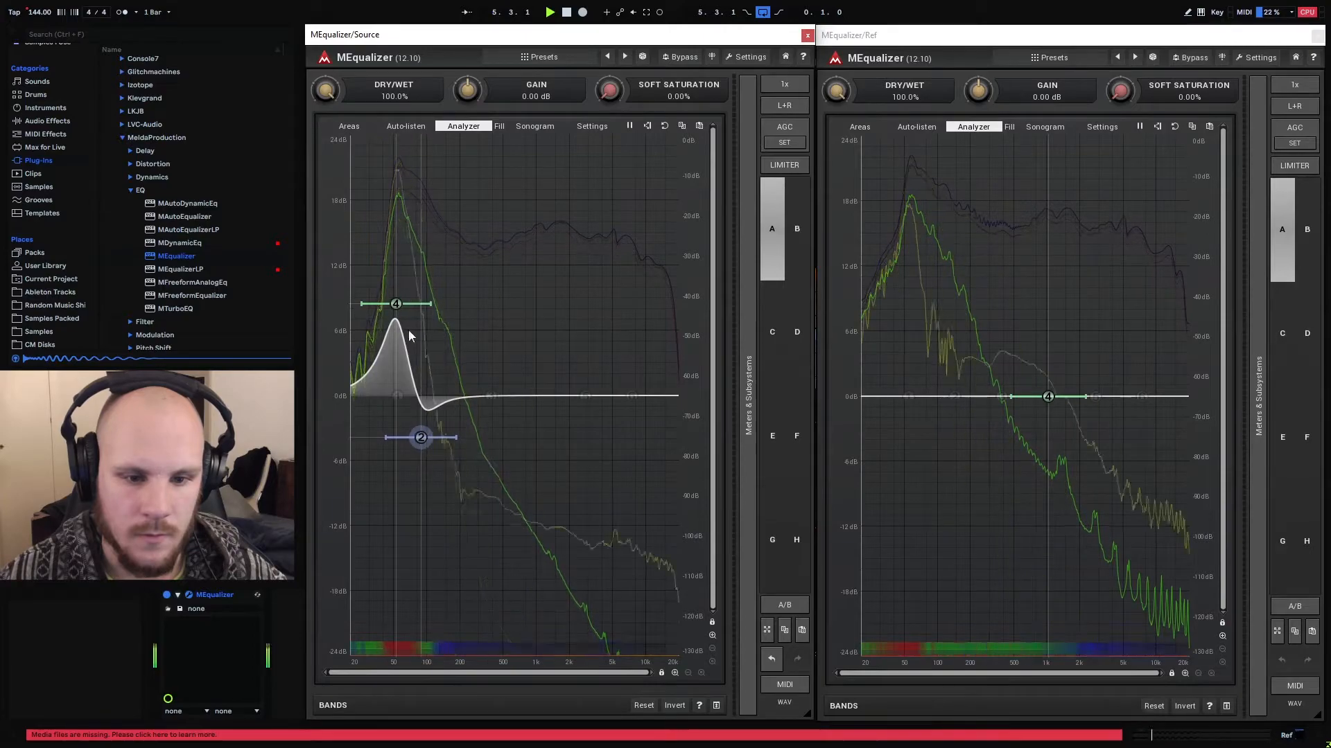
left_click_drag(396, 304, 395, 297)
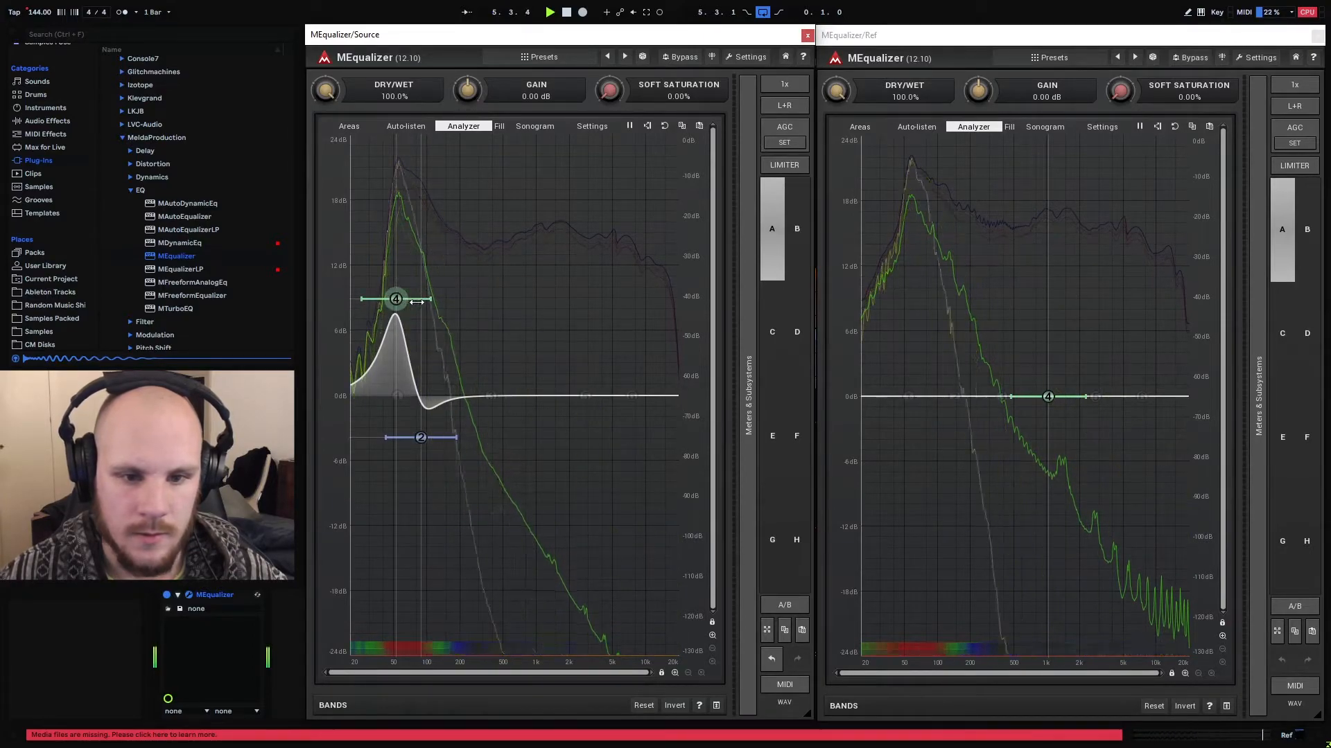
key("space")
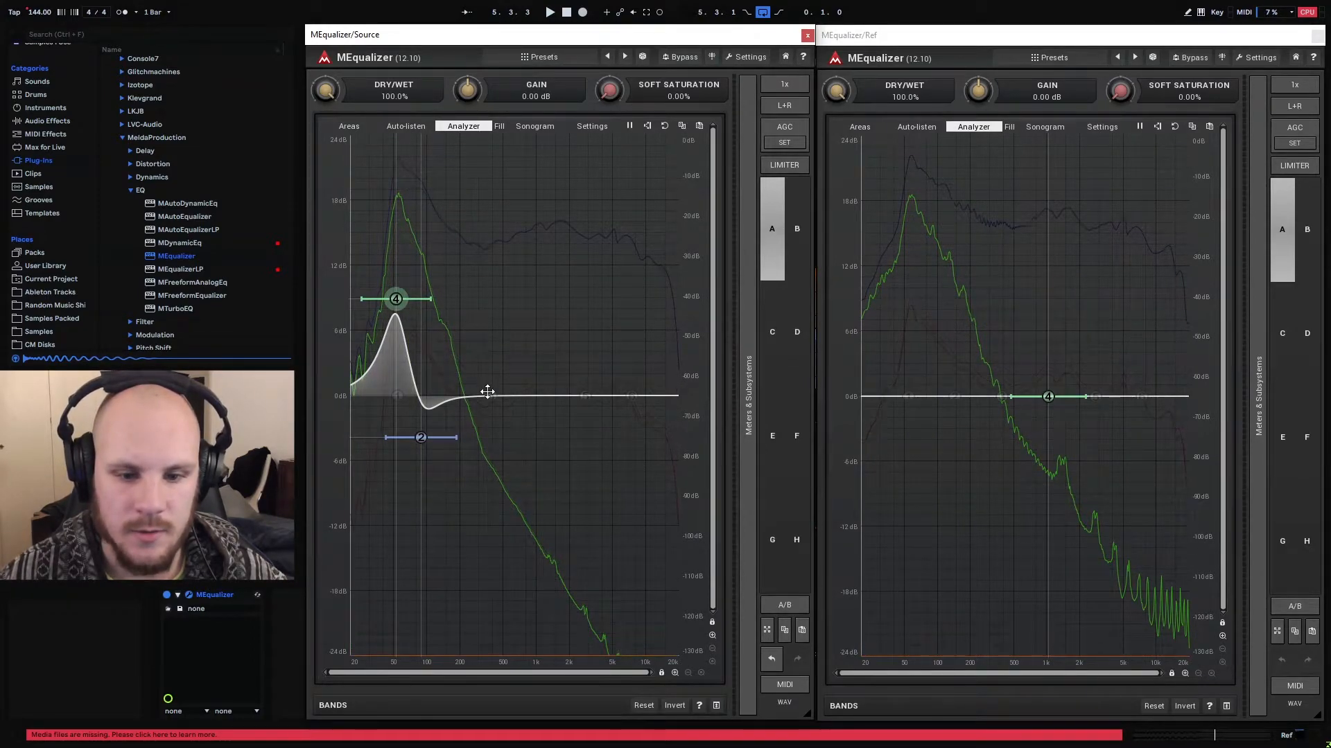
Shift the band 2 cut on Source down to about 75 Hz, narrow the band 4 boost and restart playback
left_click_drag(422, 444, 420, 445)
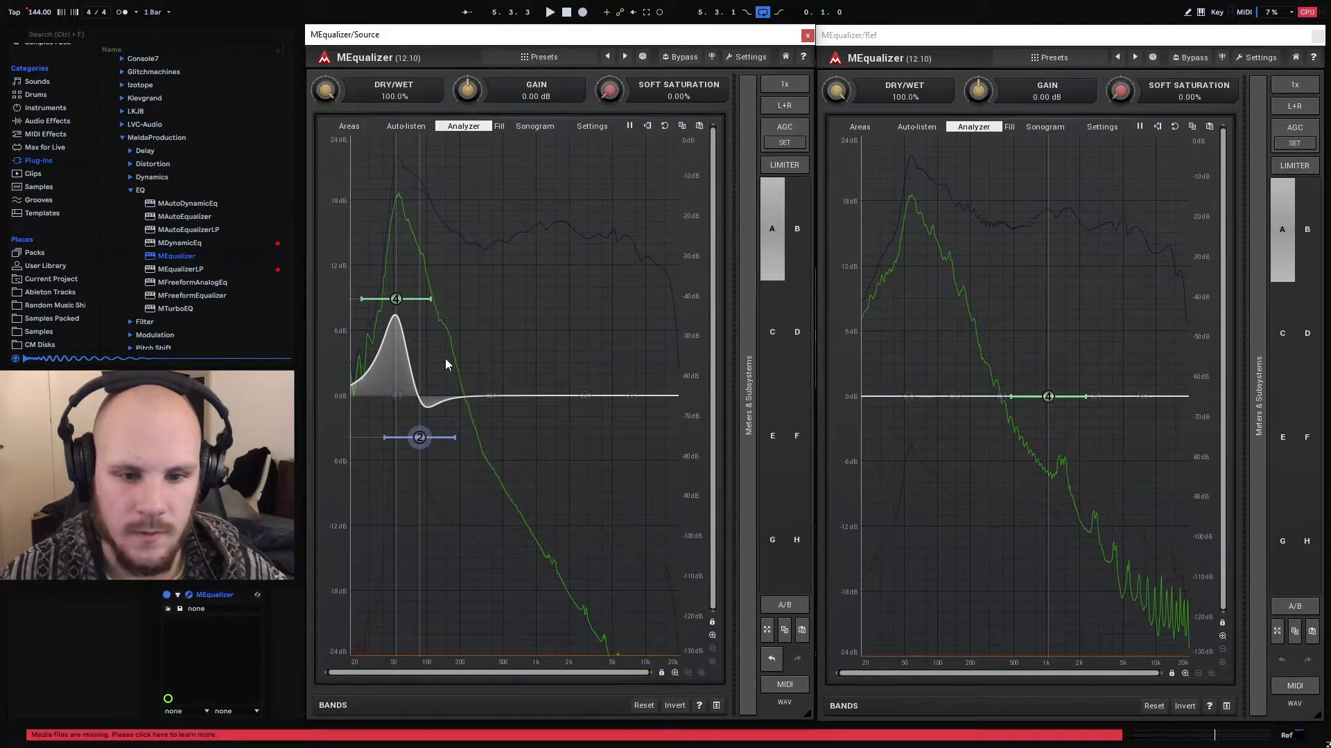
left_click_drag(416, 438, 411, 438)
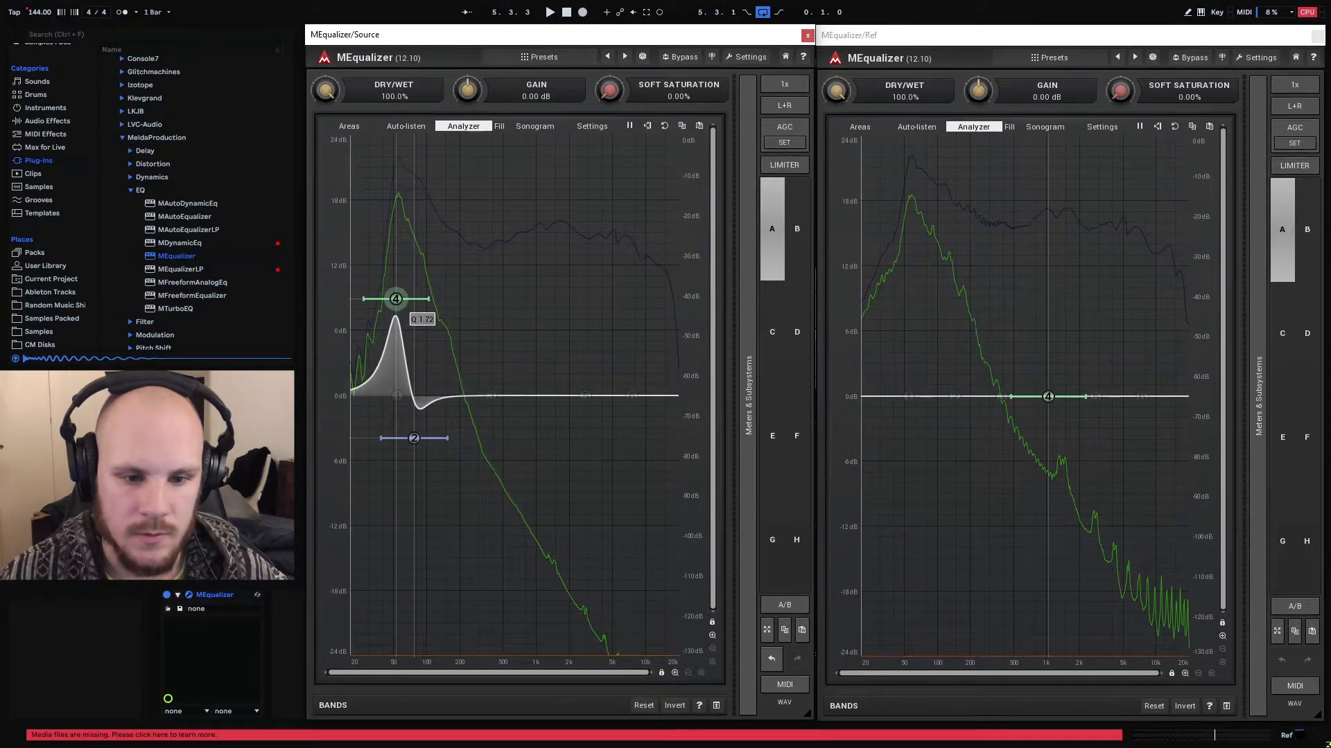
left_click_drag(396, 298, 427, 300)
key("space")
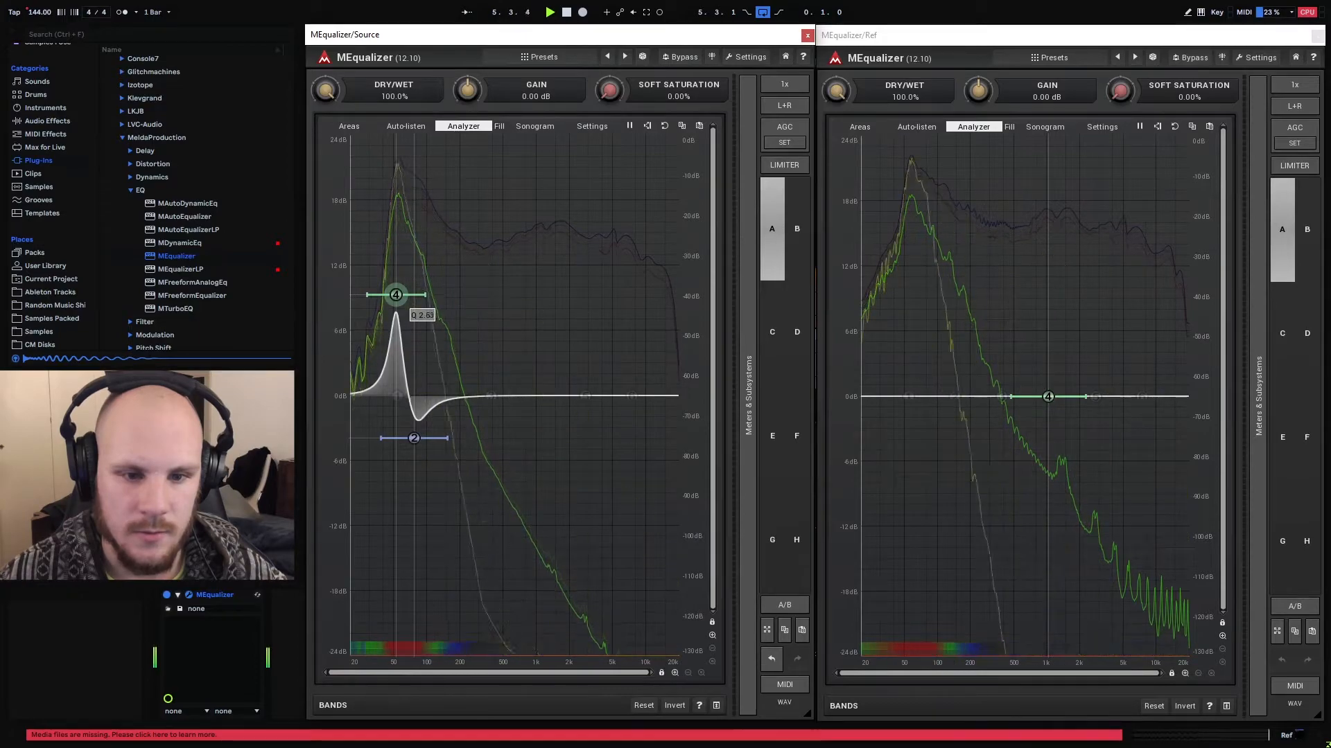
Raise band 4 on Source to about 10 dB and rebalance the band 2 cut to about 3.5 dB near 75 Hz
mouse_move(413, 438)
left_mouse_down()
mouse_move(412, 454)
mouse_move(408, 445)
left_mouse_up()
left_click_drag(396, 295, 428, 286)
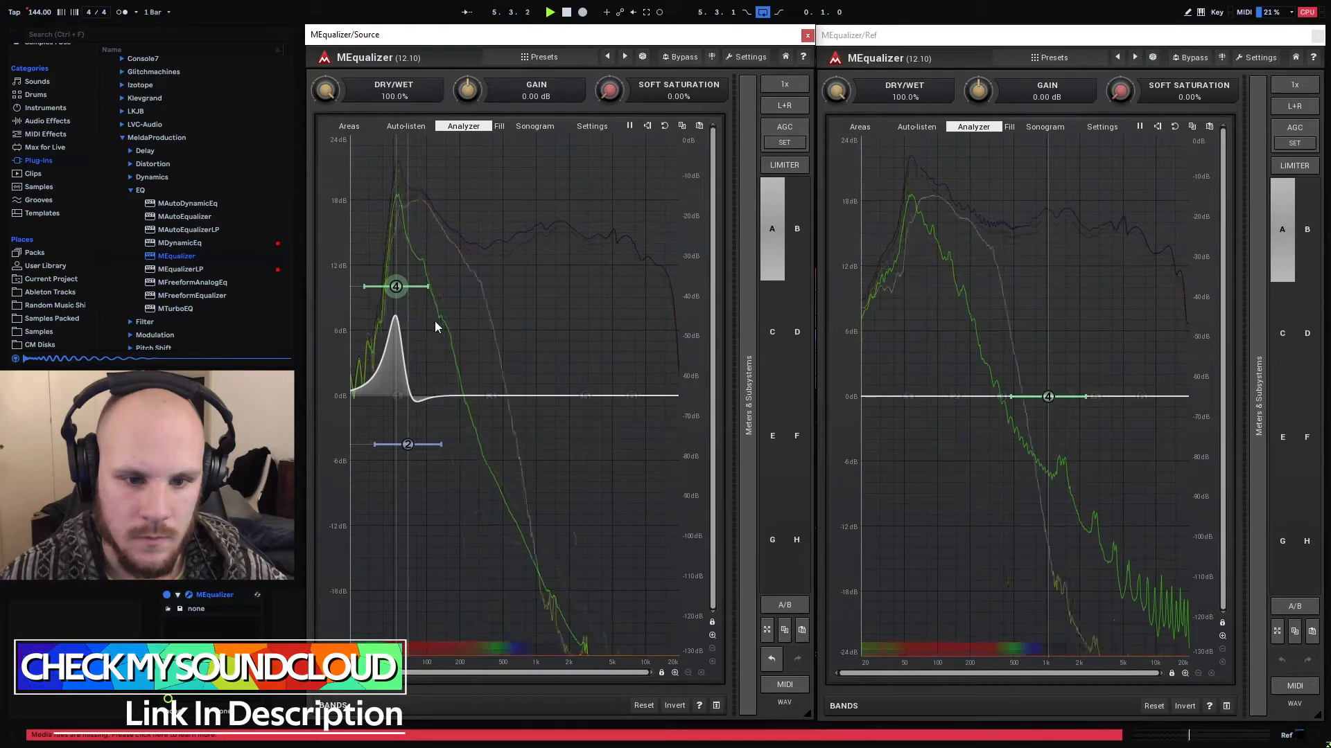
left_click_drag(409, 442, 447, 445)
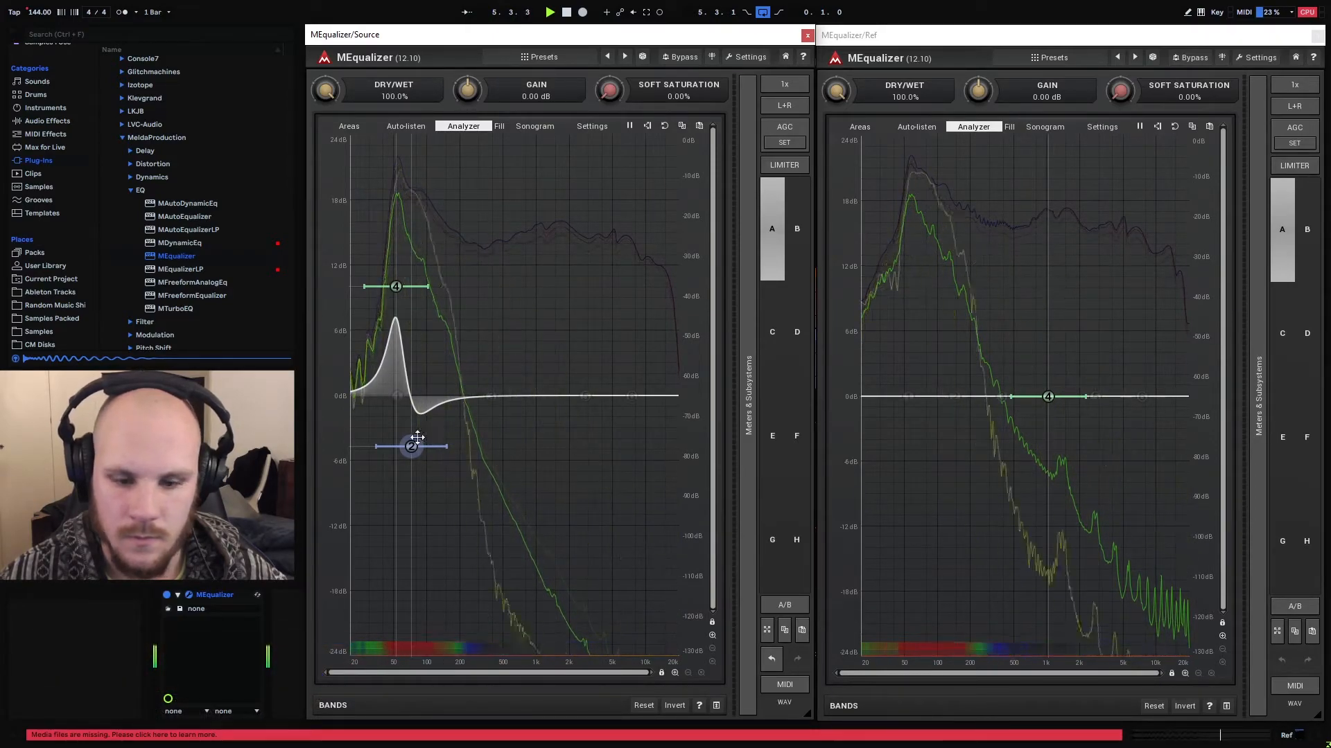
left_click_drag(407, 444, 408, 431)
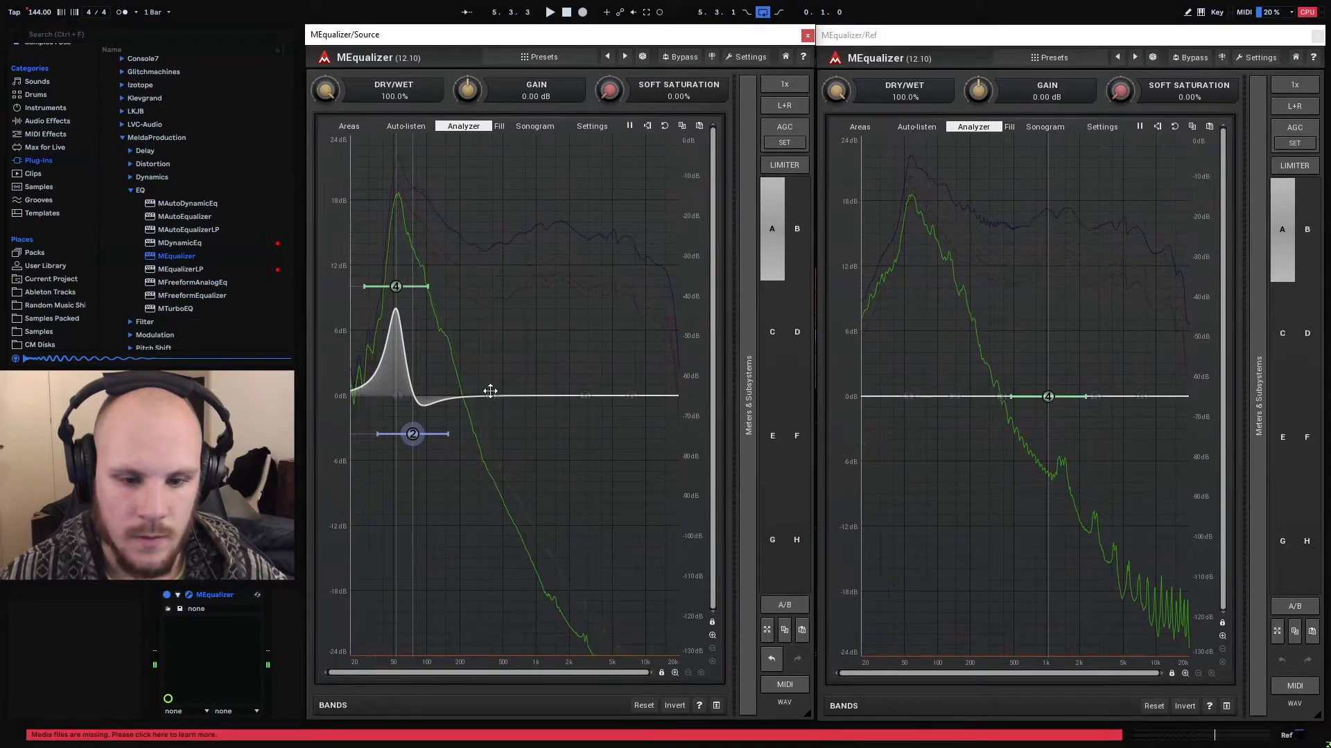
Add a band 3 boost of about 4 dB near 120 Hz on Source and deepen the band 2 cut to about 5 dB during playback
double_click(450, 385)
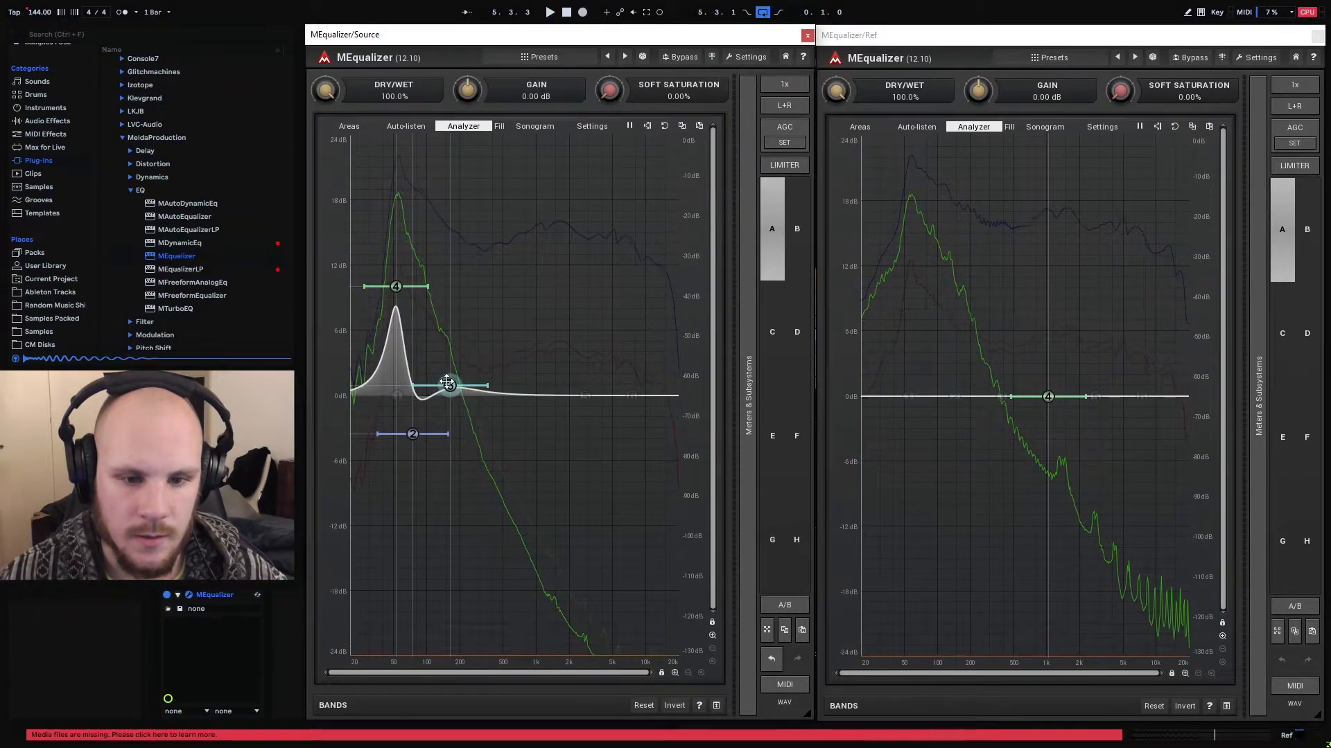
left_click_drag(450, 384, 440, 359)
key("space")
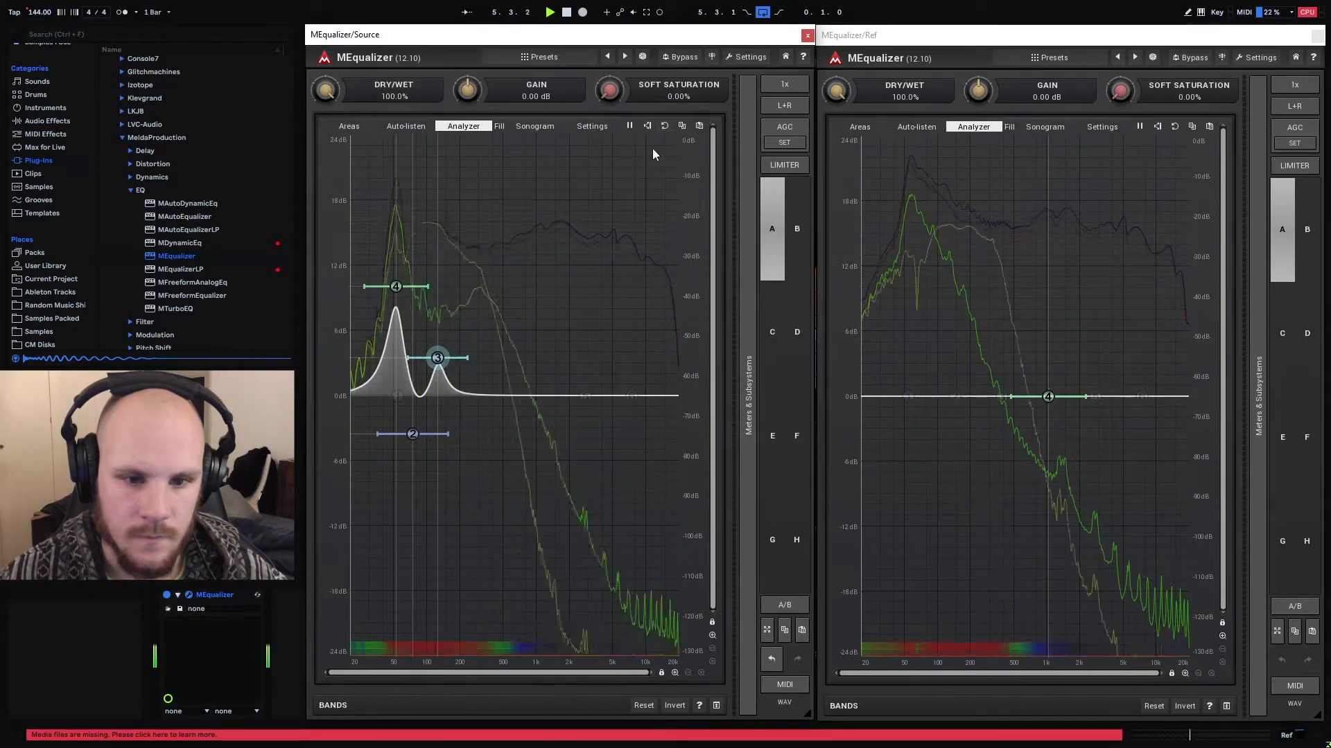
left_click_drag(412, 434, 413, 448)
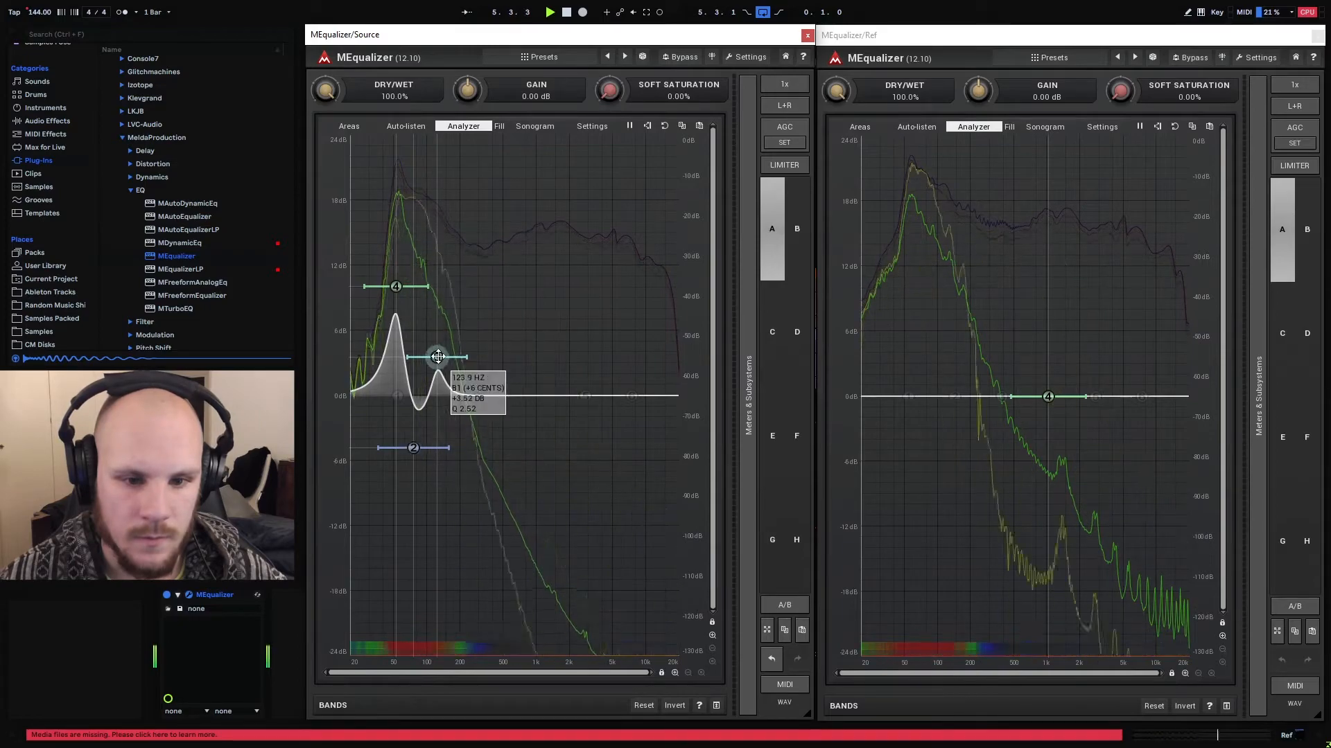
left_click_drag(438, 358, 436, 349)
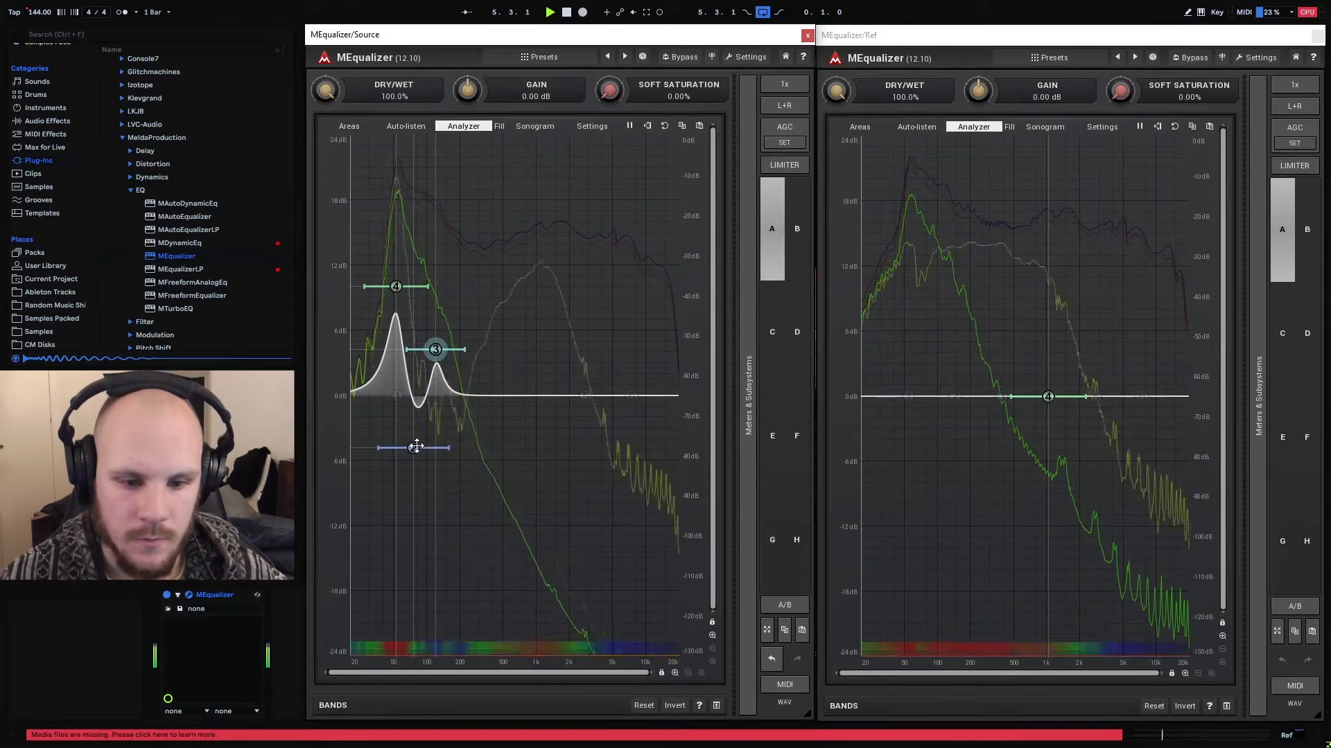
Set the band 2 cut on Source to about 6 dB near 80 Hz and raise band 4 to about 10.5 dB
left_click_drag(413, 448, 411, 464)
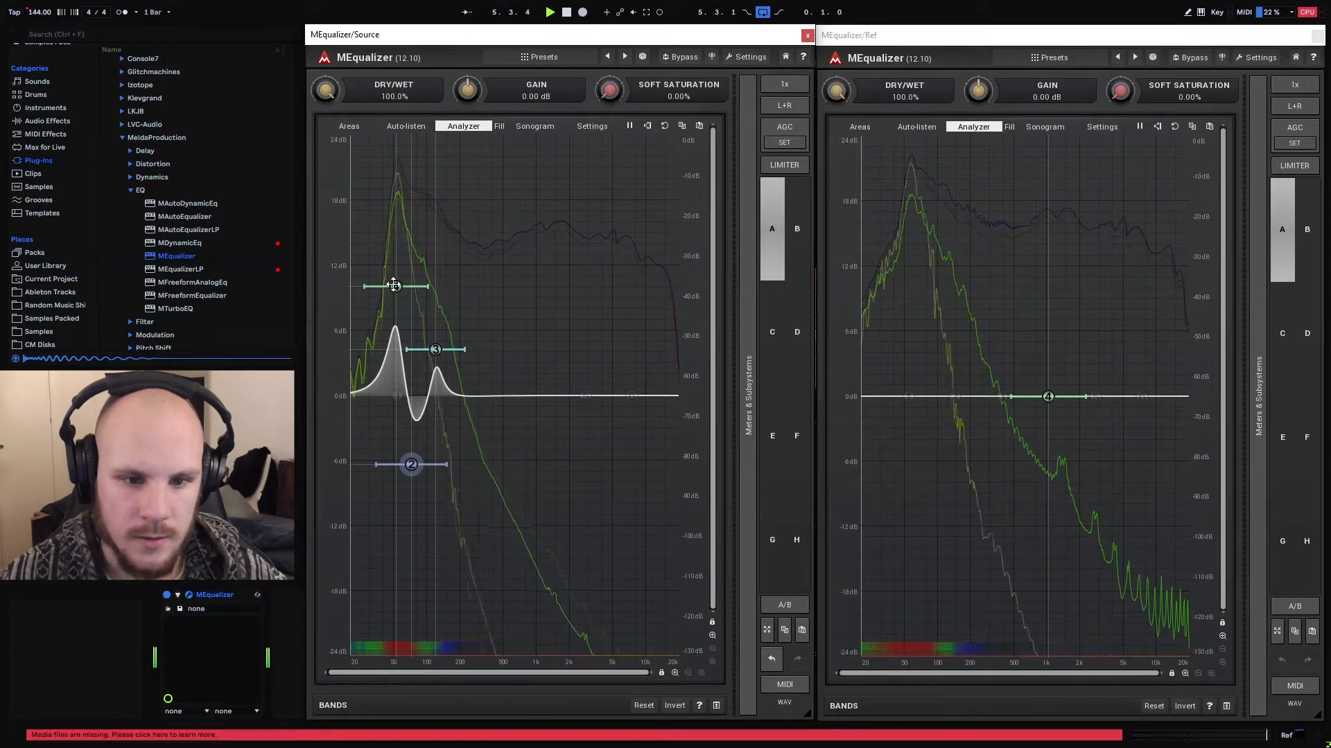
left_click_drag(394, 285, 395, 282)
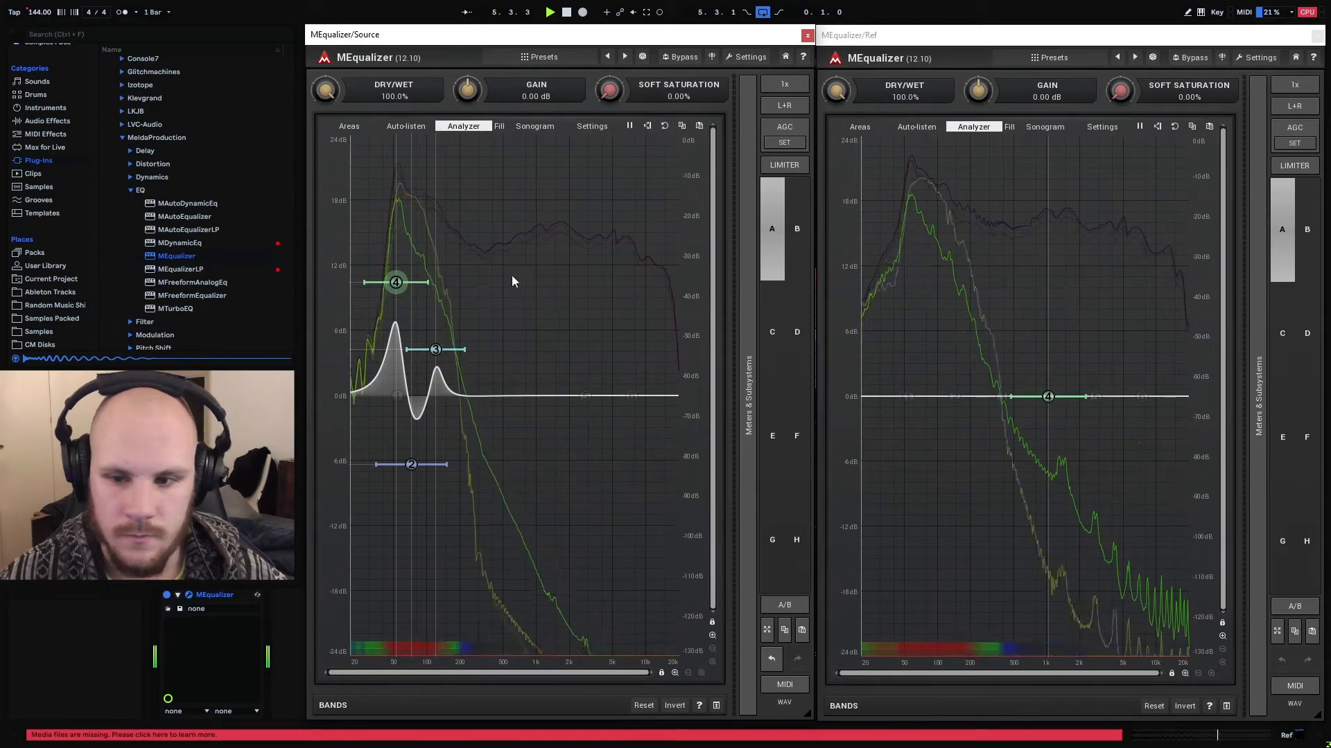
left_click_drag(405, 460, 412, 458)
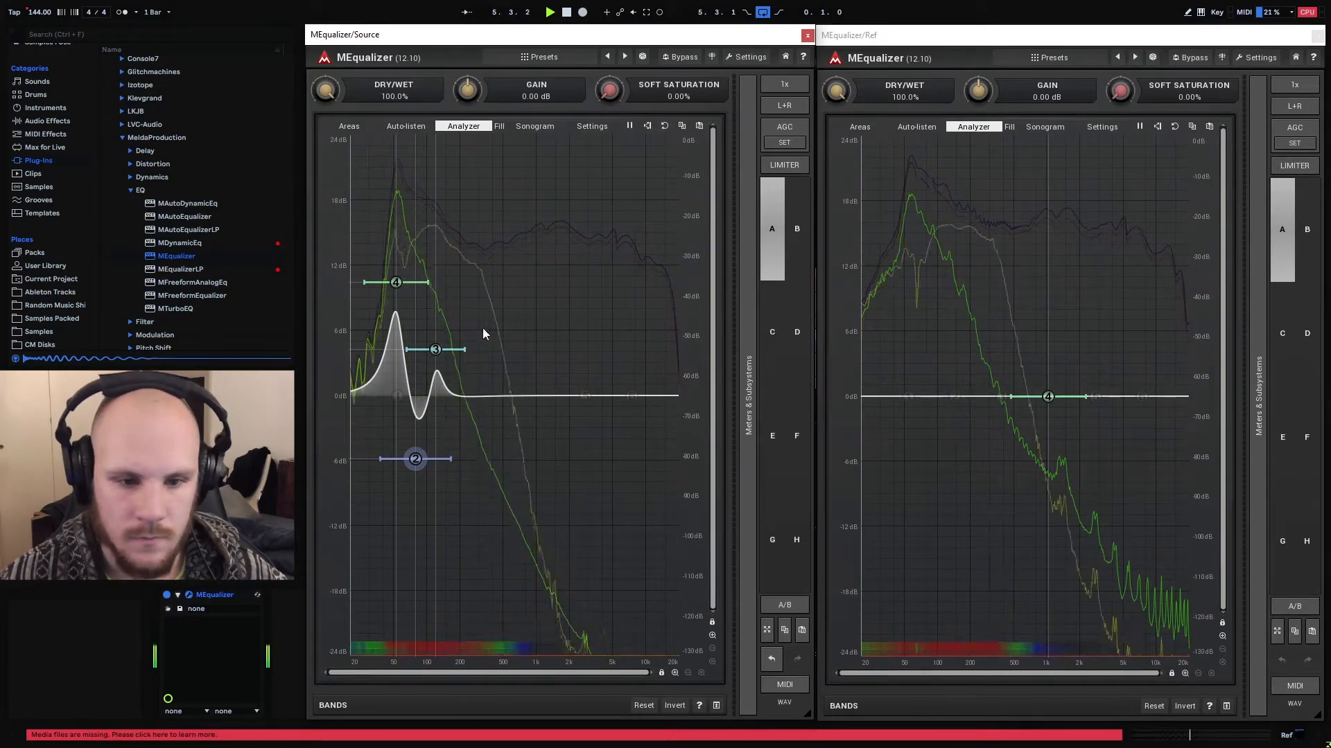
key("space")
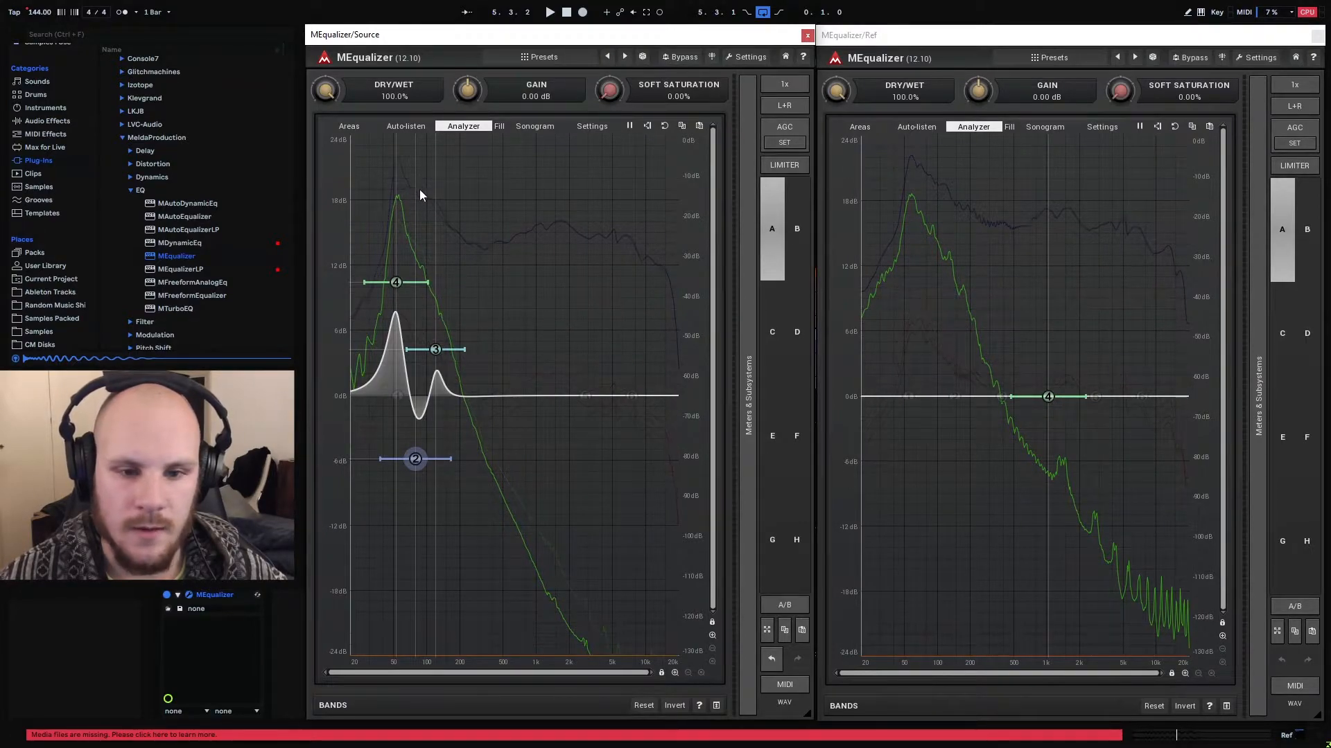
Add a second MEqualizer after the first one and give it a narrowed band 4 boost of about 5 dB near 80 Hz
left_click(806, 36)
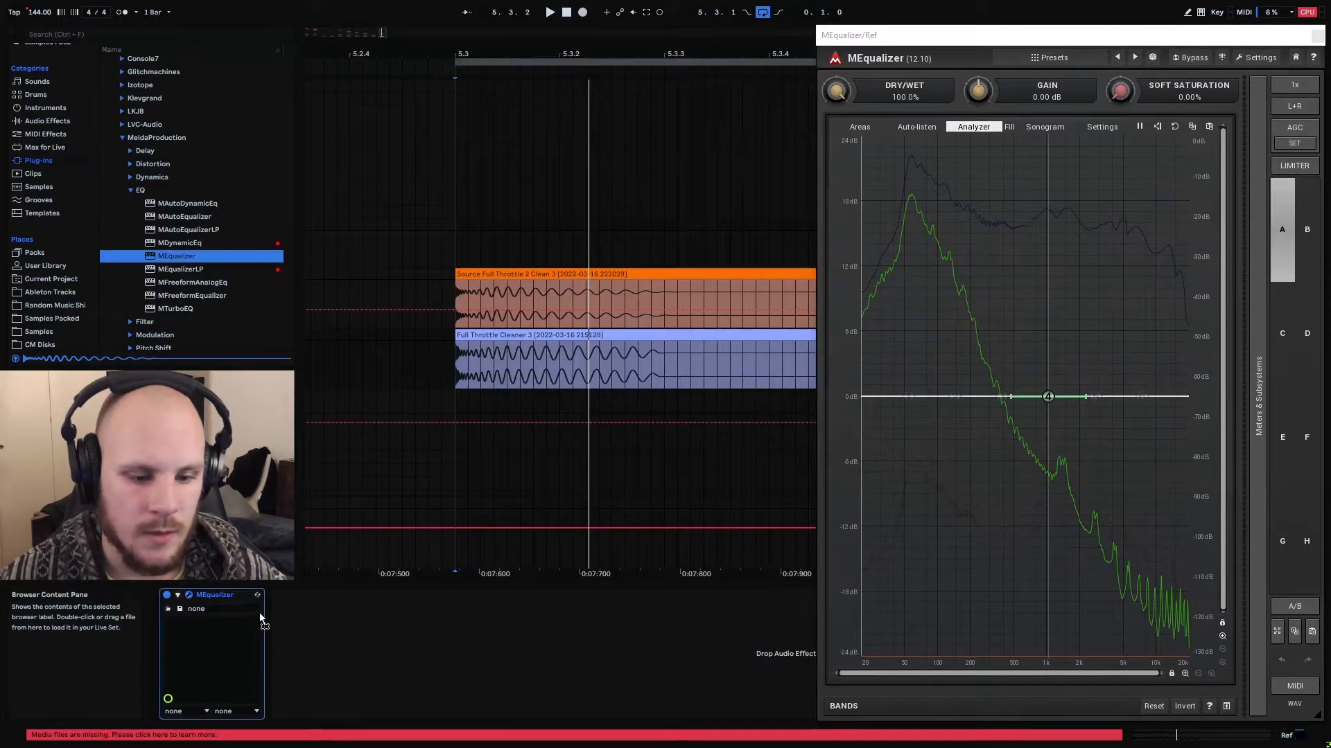
left_click_drag(174, 650, 275, 643)
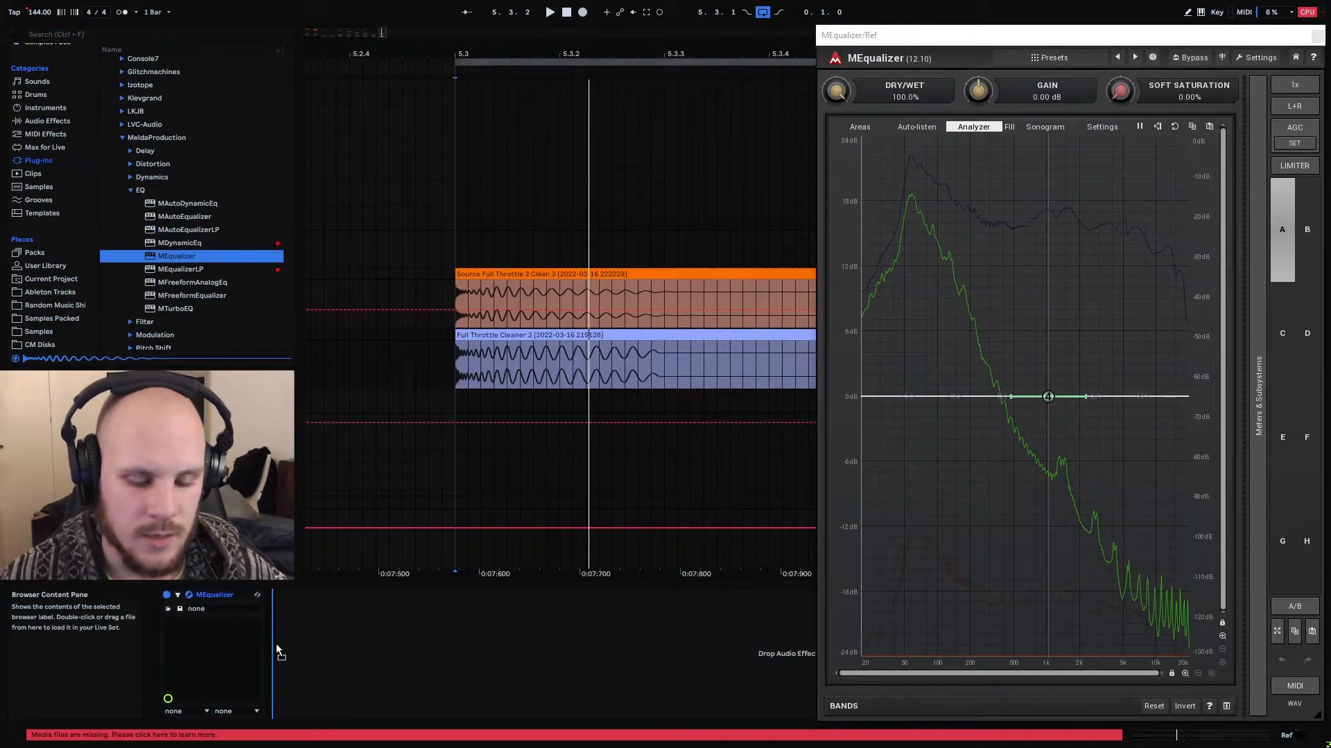
left_click_drag(928, 63, 416, 63)
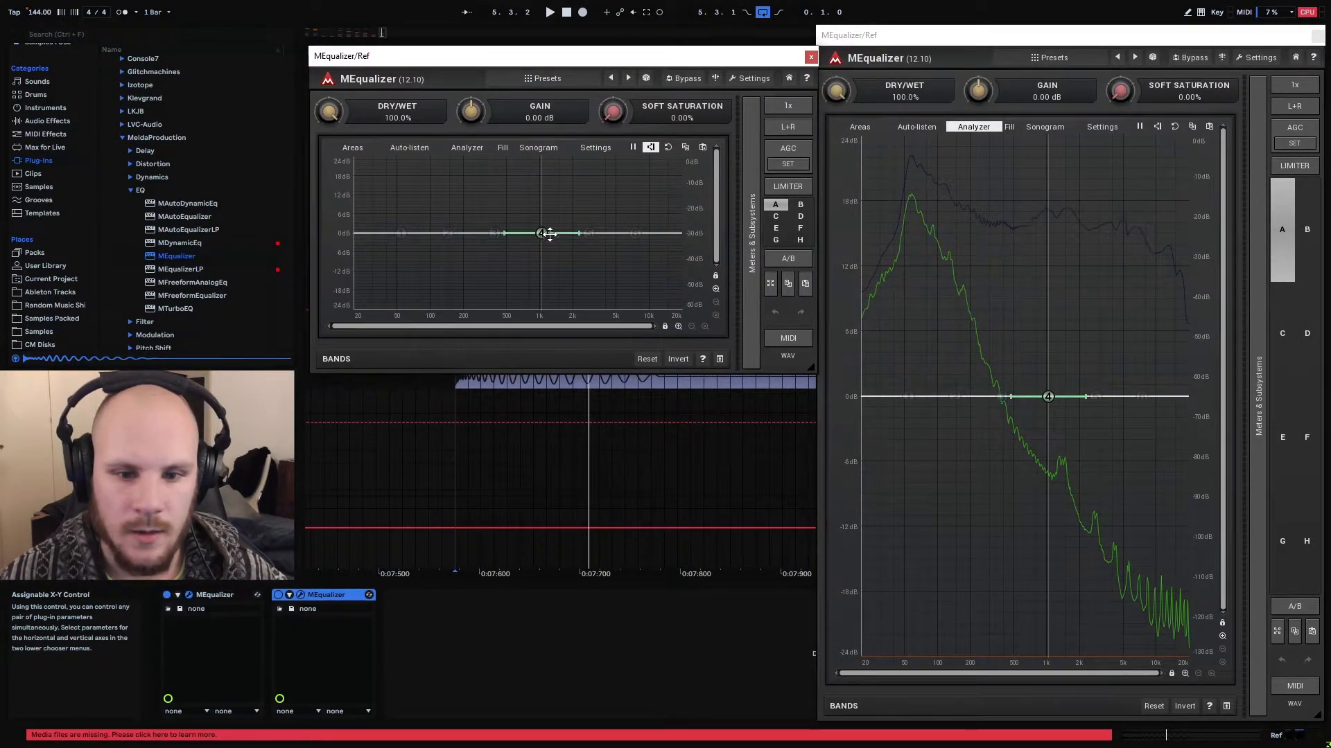
left_click_drag(549, 234, 414, 220)
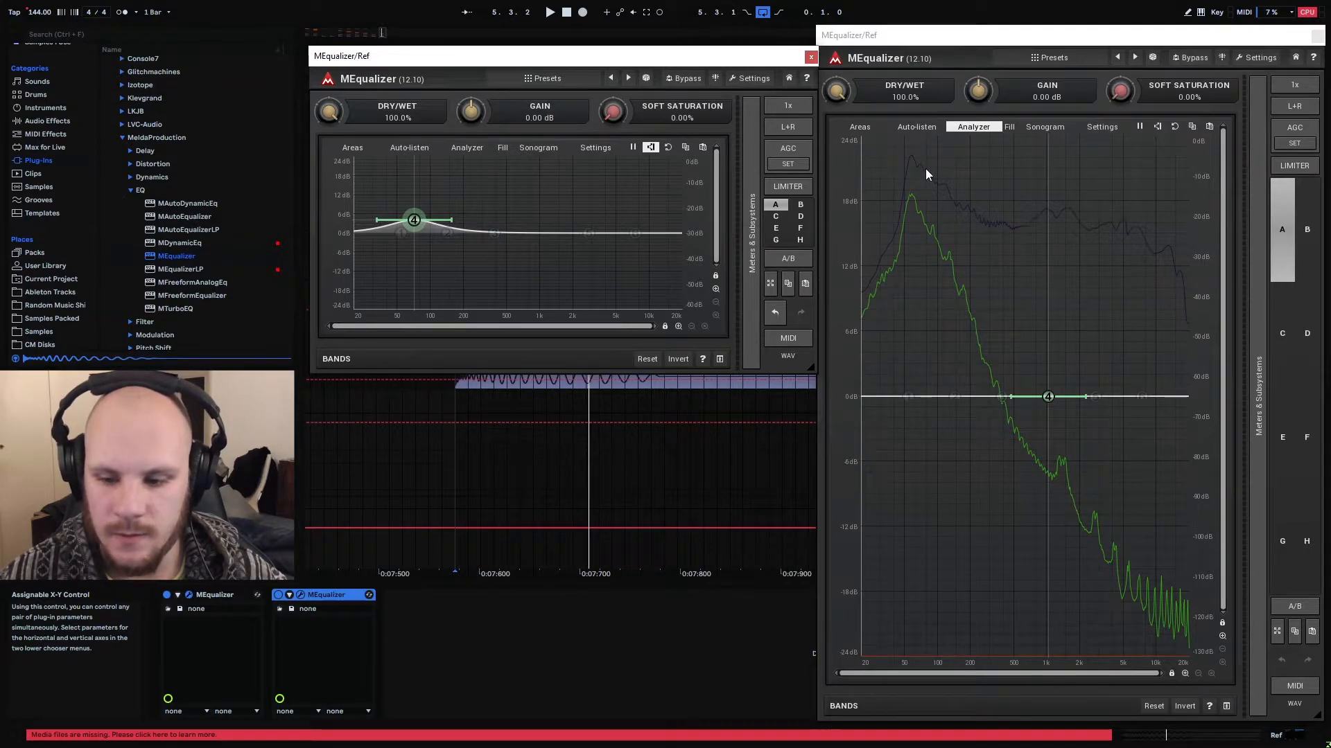
left_click_drag(415, 220, 422, 219)
scroll(422, 219, "up", 2)
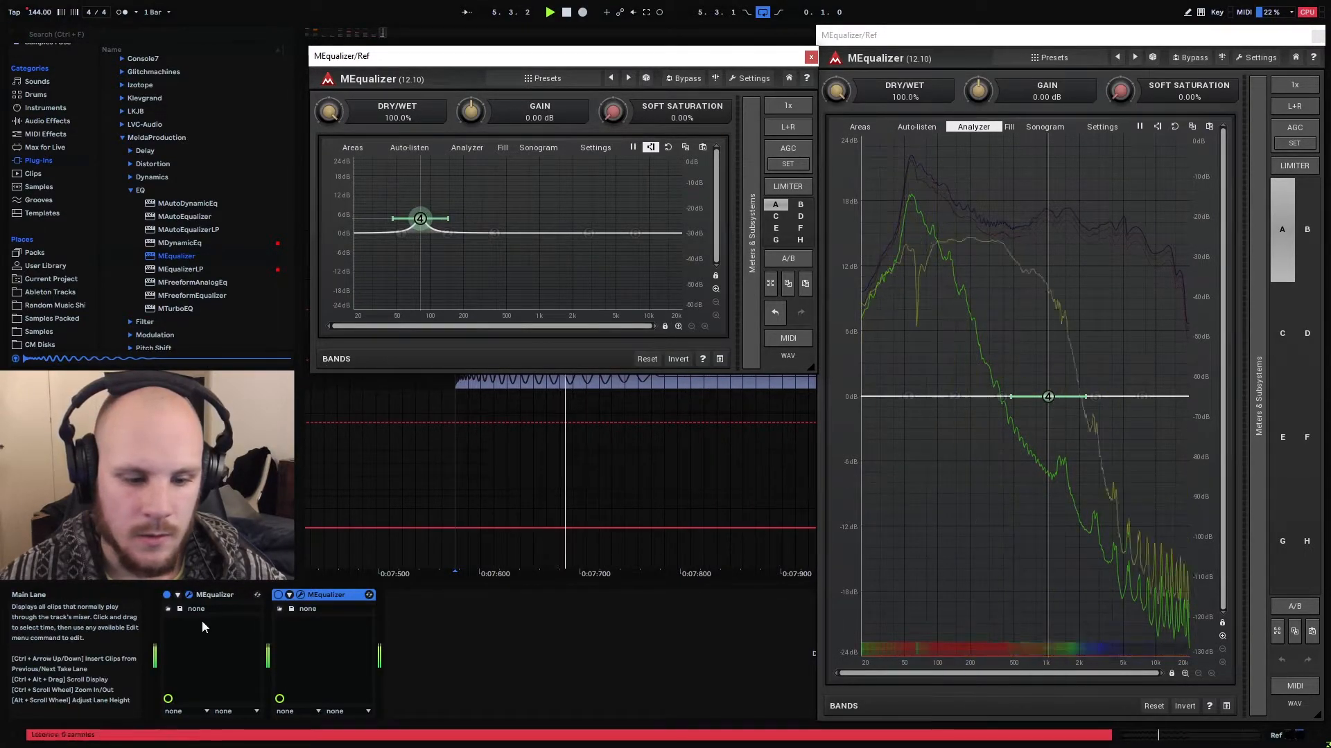
Reopen the first MEqualizer on Source and add a band 5 boost of about 4 dB near 1 kHz
left_click(190, 595)
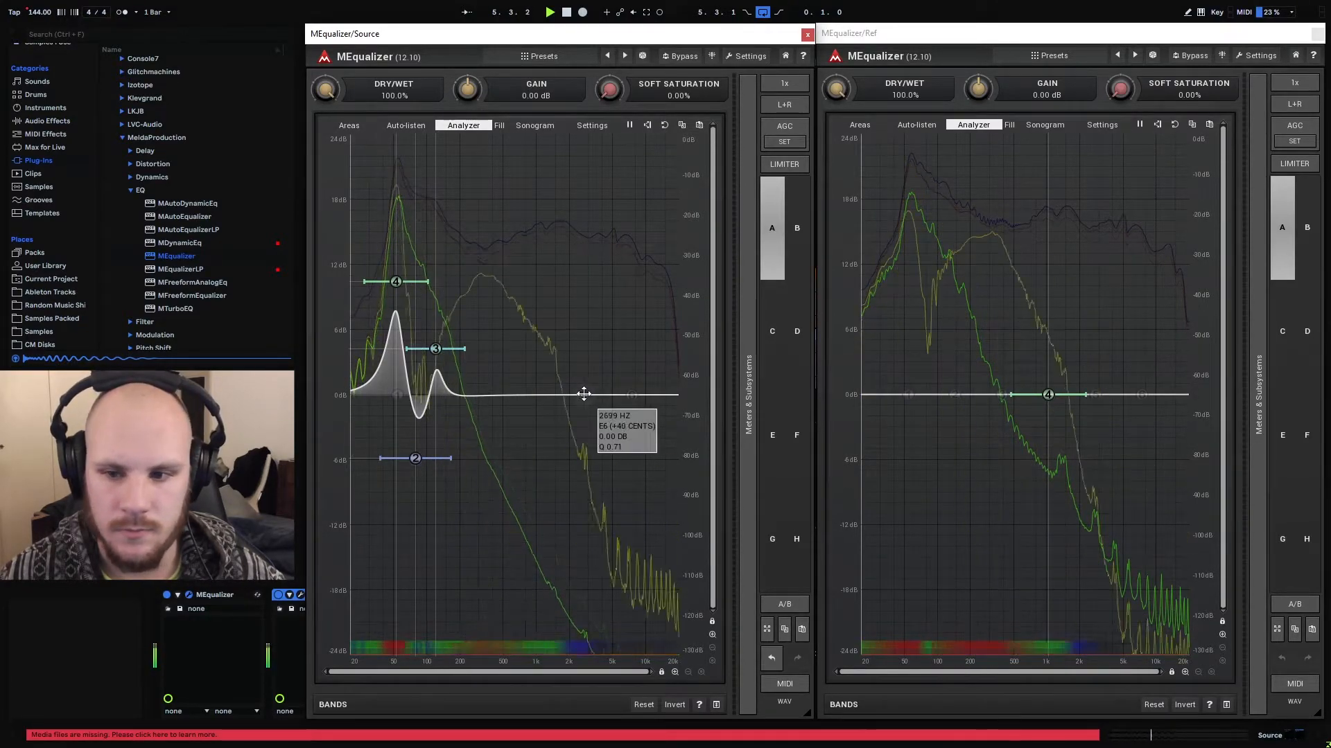
left_click(511, 392)
left_click_drag(511, 391, 534, 354)
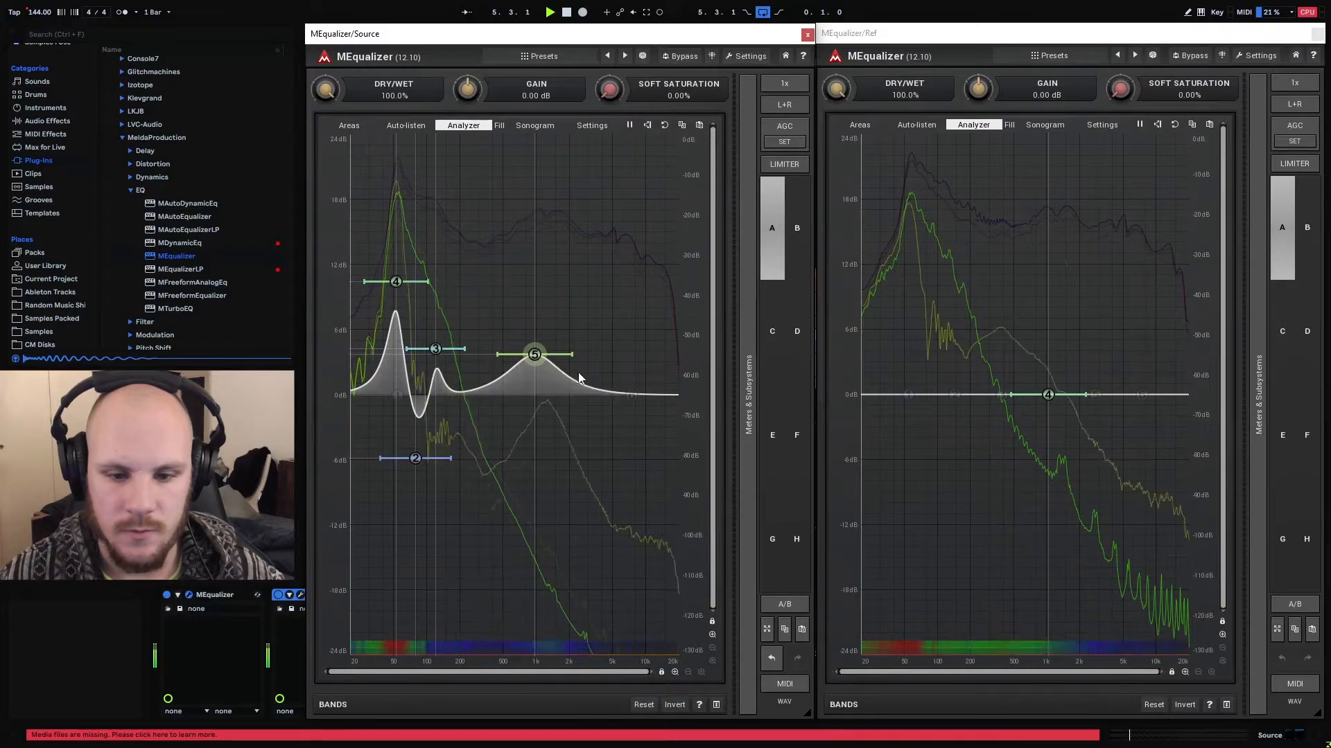
Add a band 6 boost of about 4 dB near 350 Hz to the first MEqualizer on Source
double_click(479, 395)
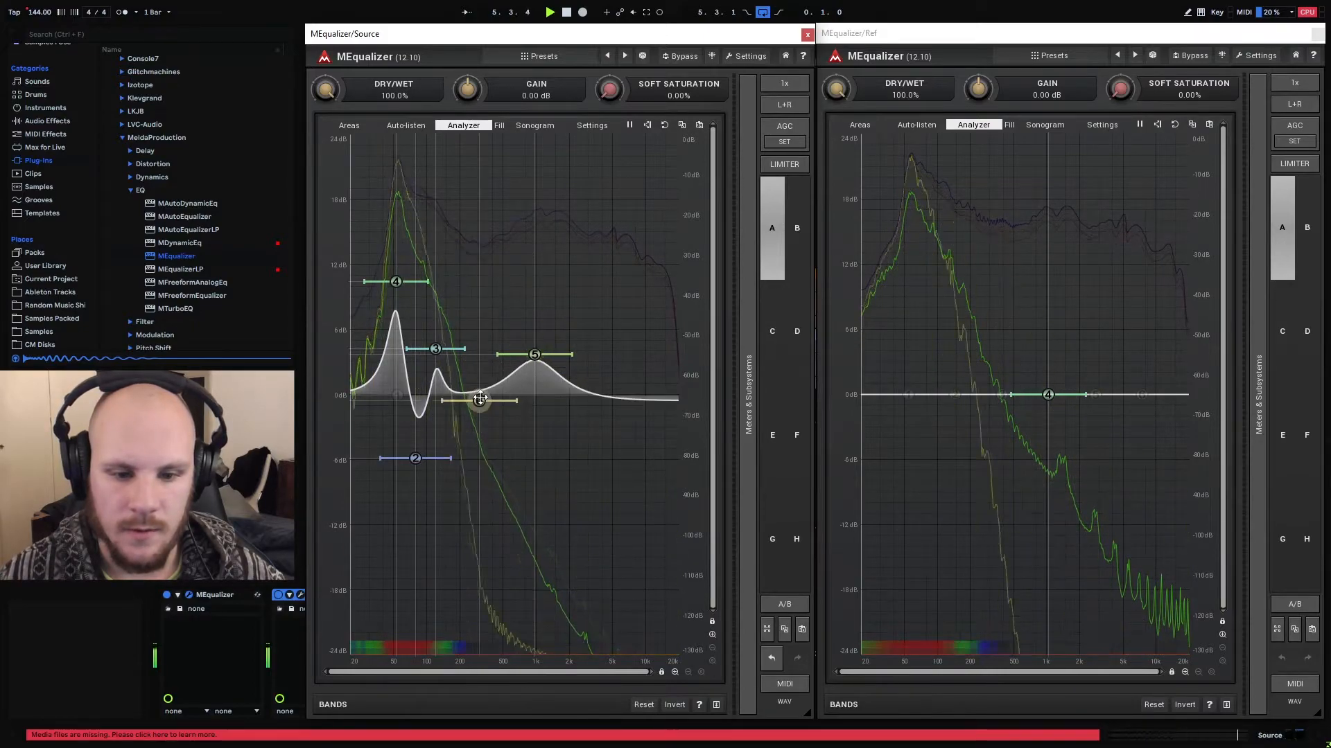
double_click(476, 393)
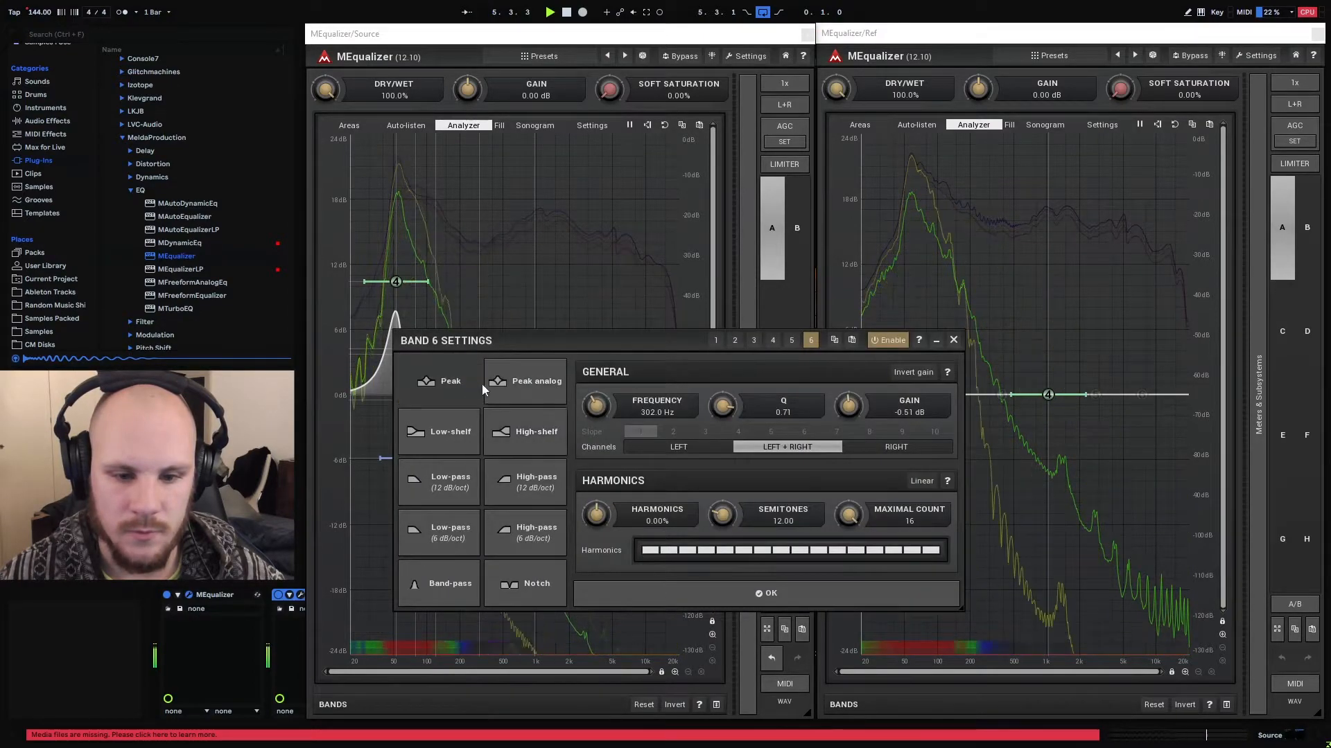
left_click(939, 340)
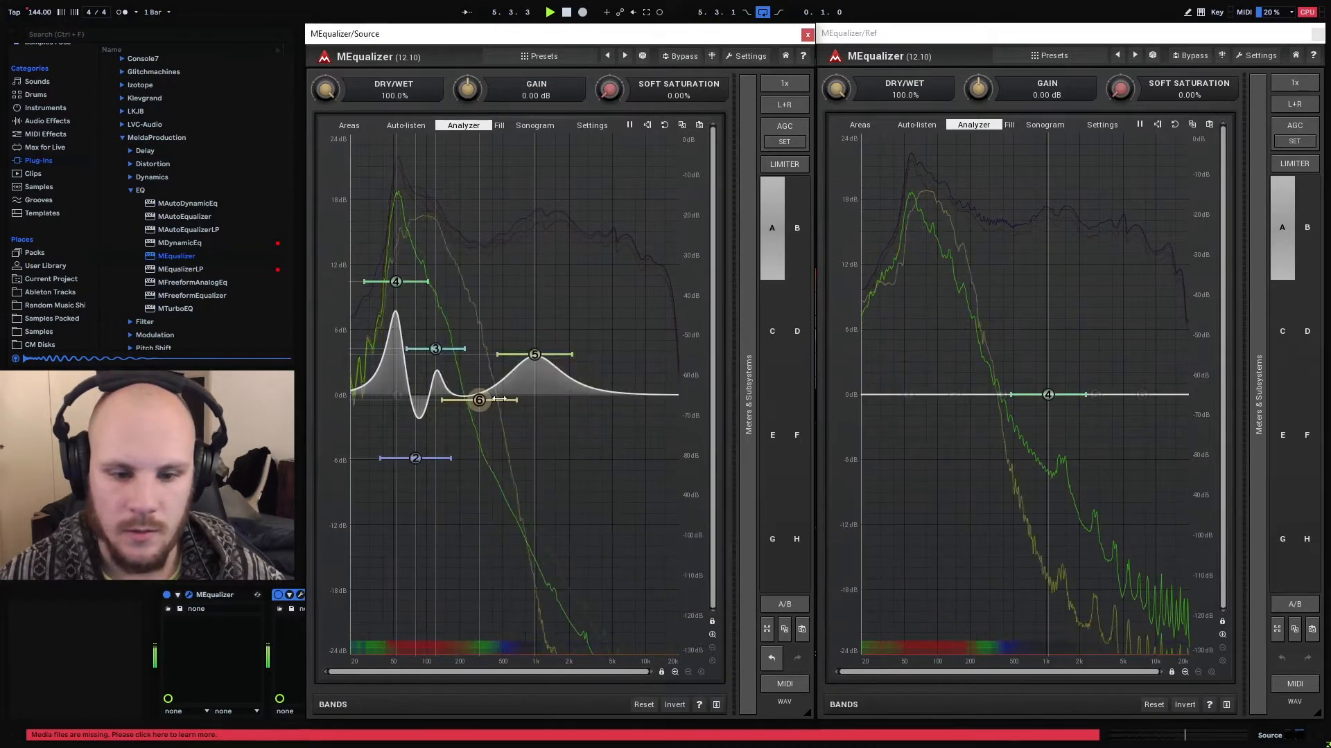
left_click_drag(479, 400, 487, 352)
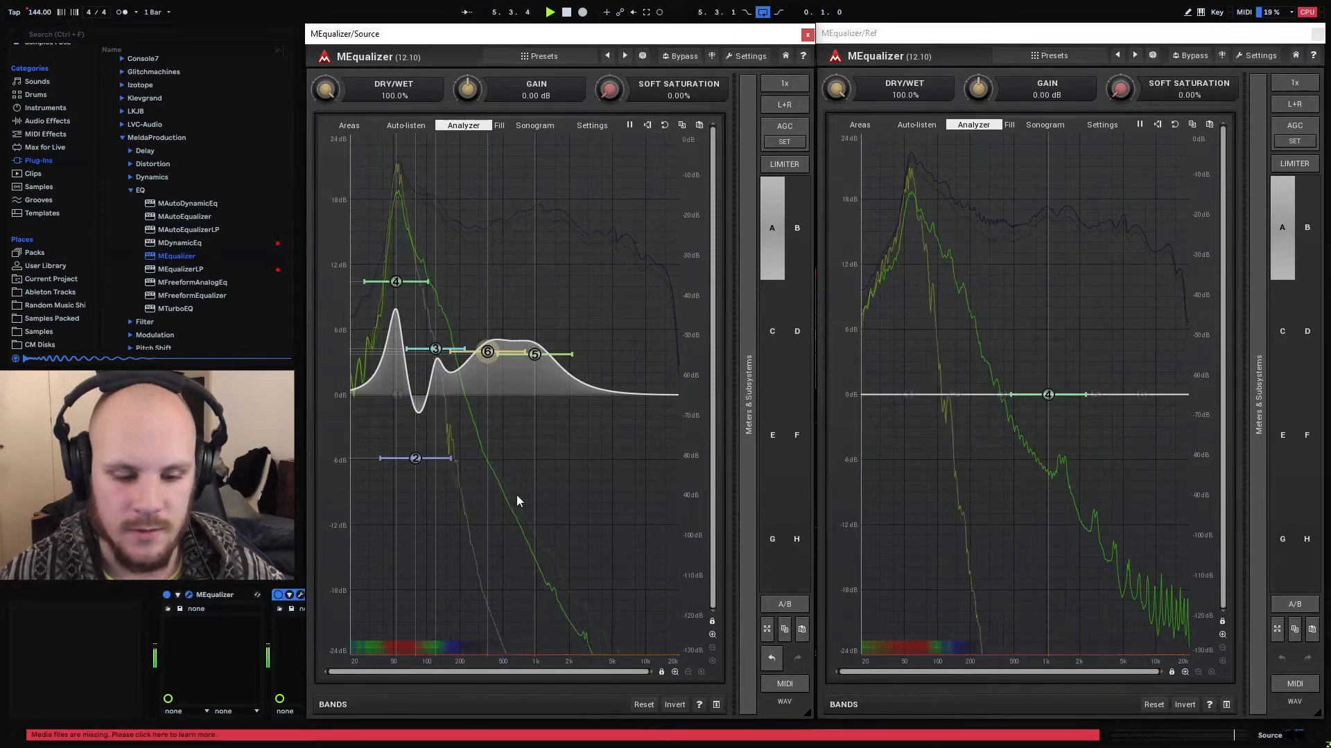
Add a band 3 cut of about 3.7 dB near 467 Hz in the second MEqualizer on Source and close its window
left_click(299, 595)
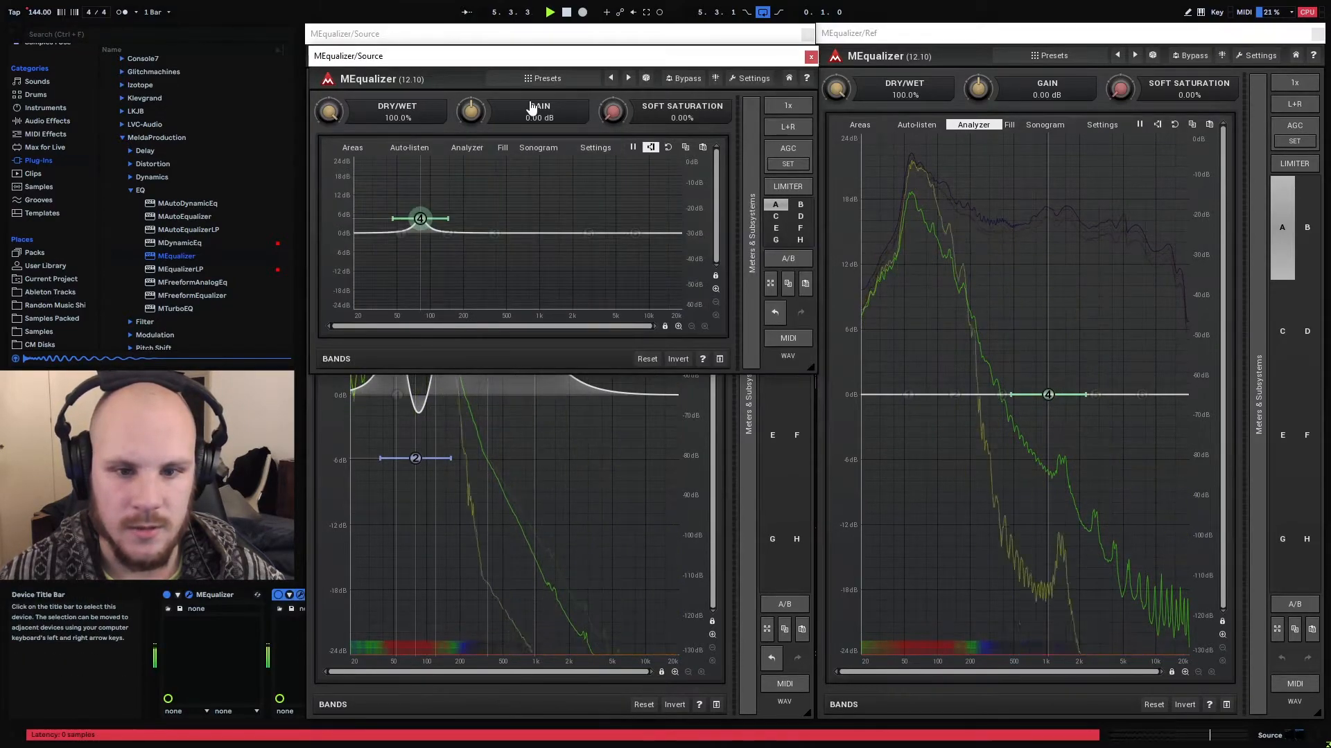
left_click_drag(549, 62, 449, 376)
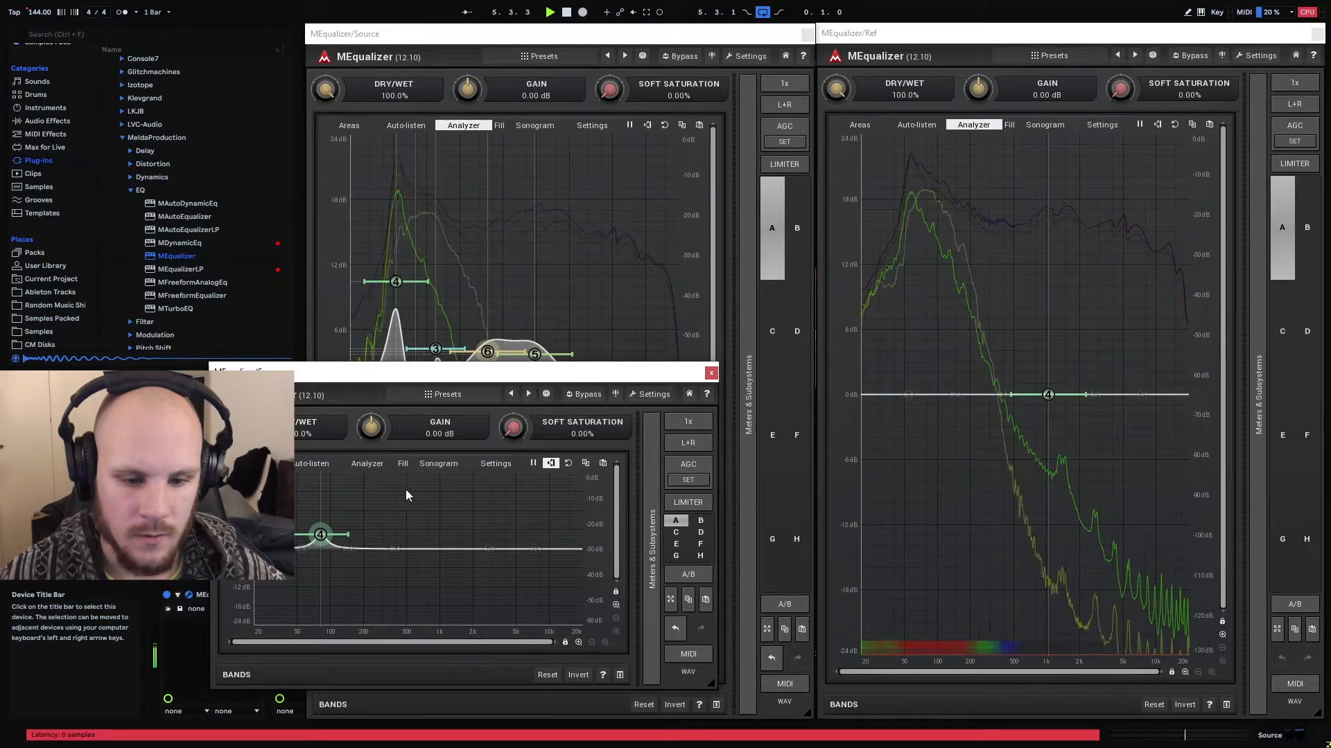
mouse_move(393, 548)
left_mouse_down()
mouse_move(433, 562)
mouse_move(405, 566)
left_mouse_up()
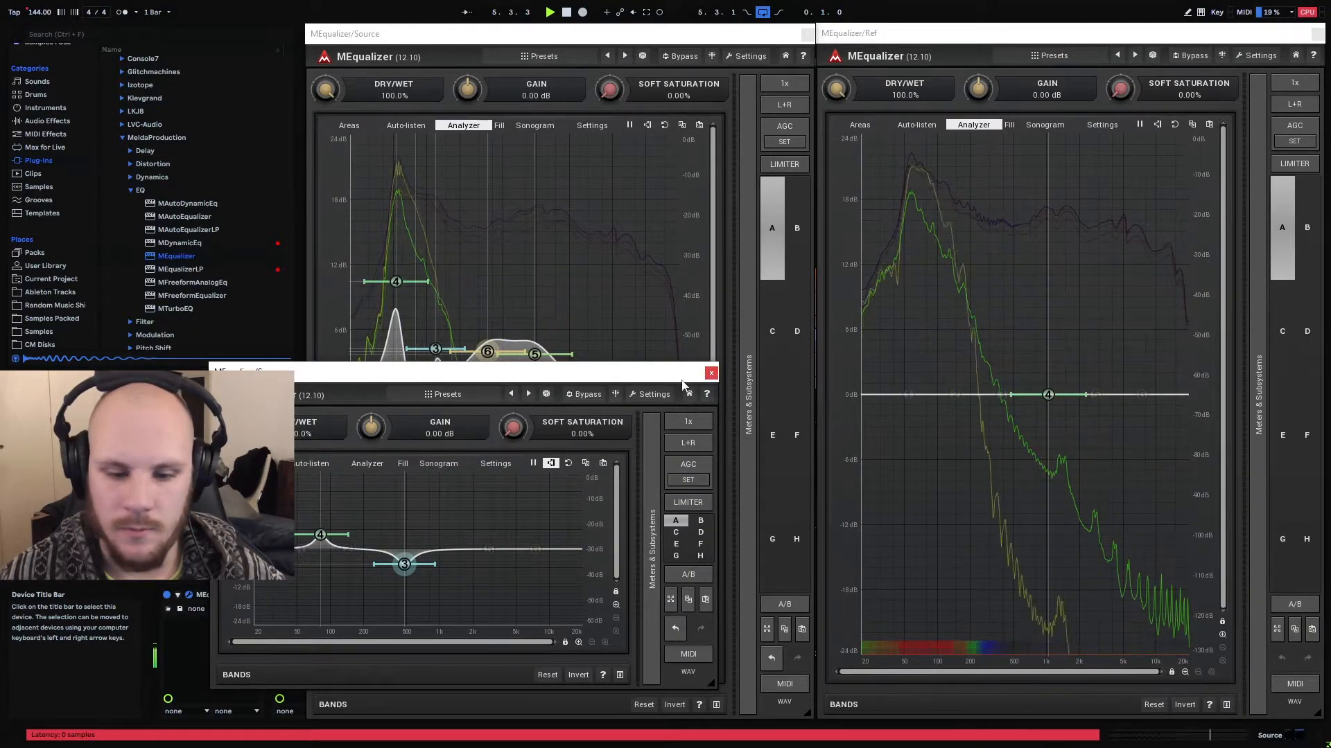
left_click_drag(404, 564, 404, 561)
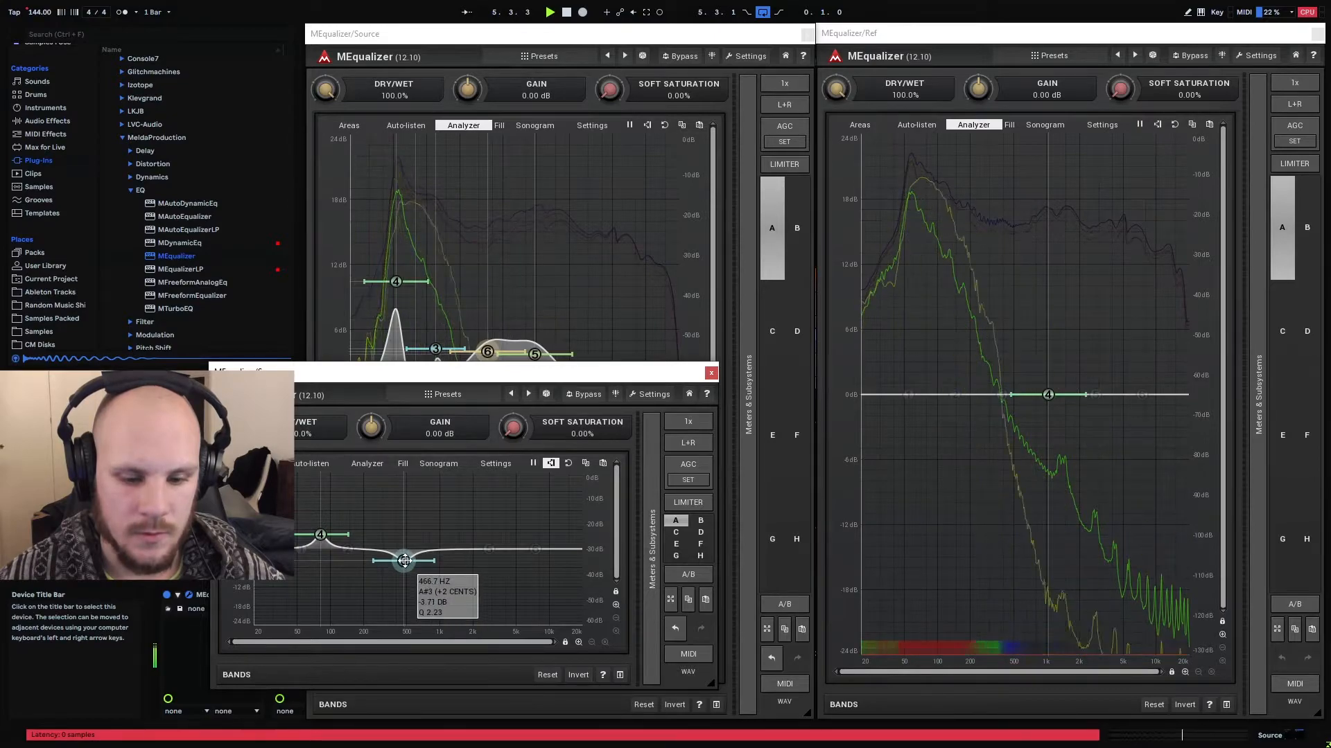
left_click(711, 373)
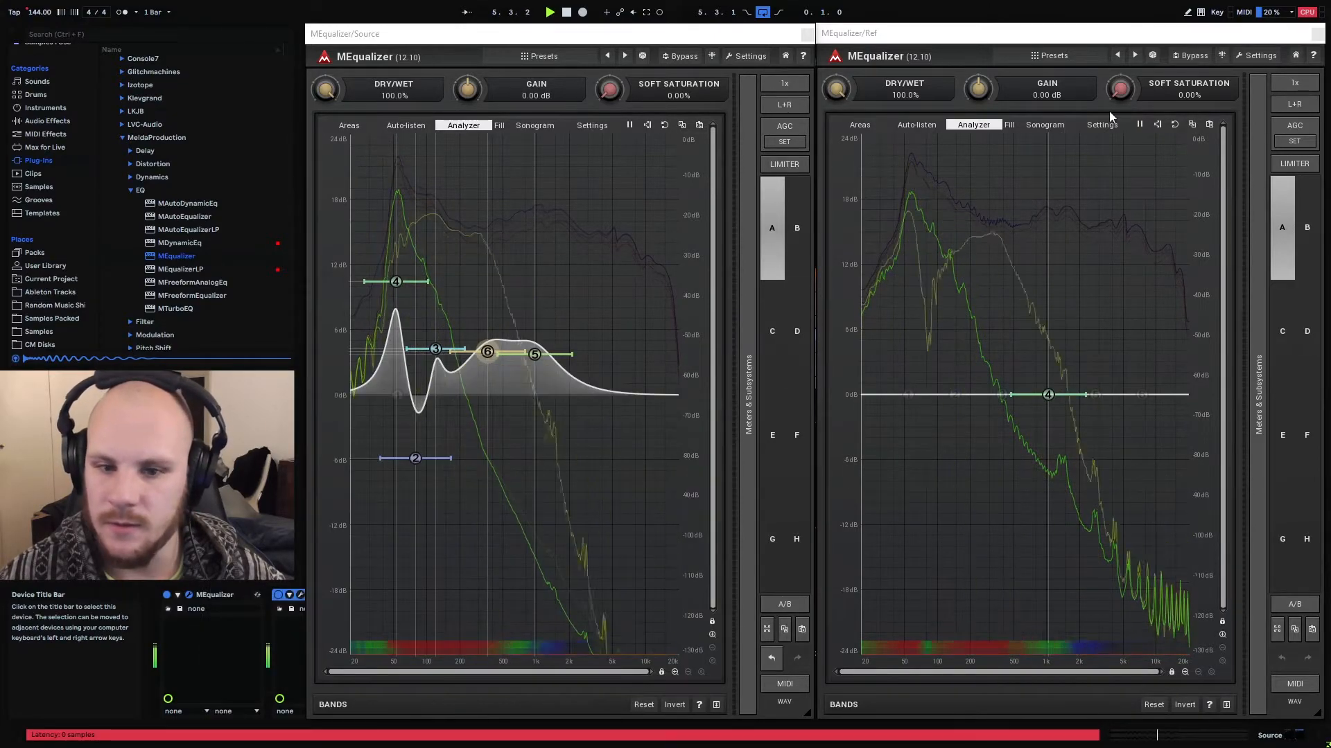
Stop playback and add a third MEqualizer on Source, placing its window beside the Ref equalizer
key("space")
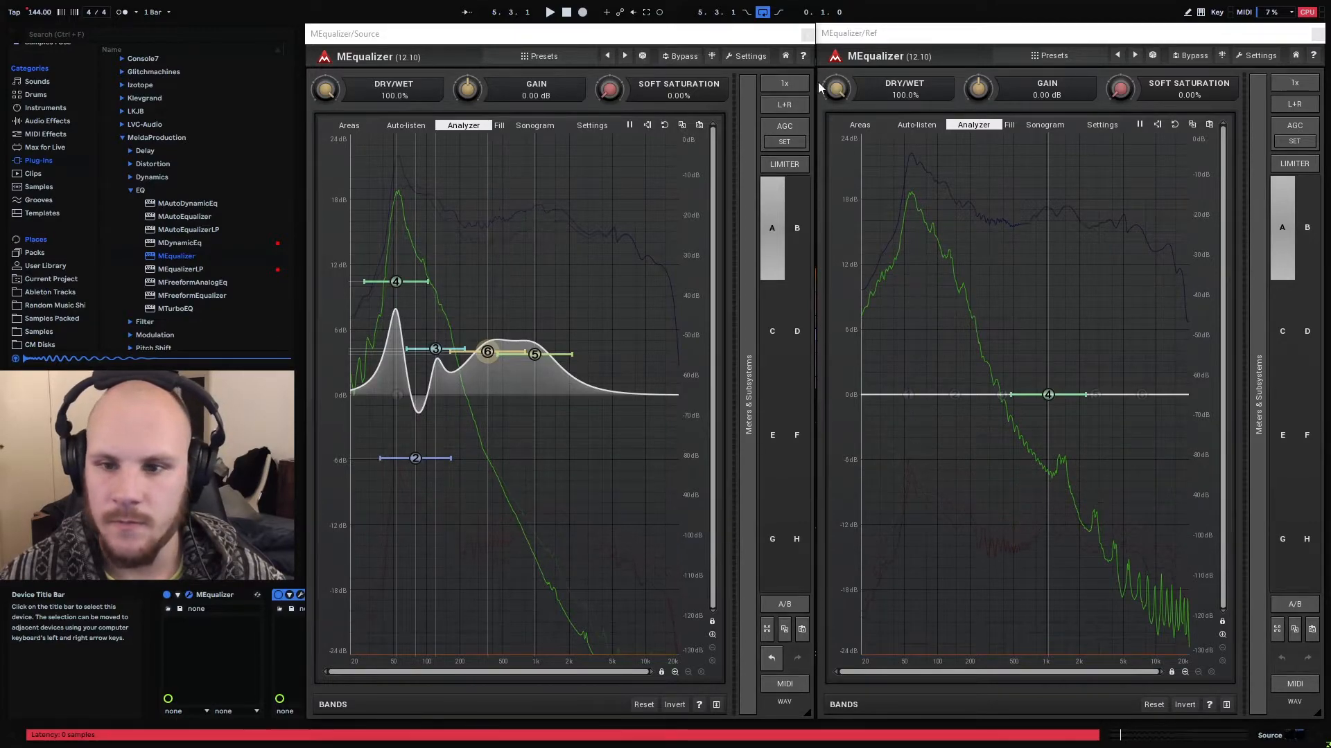
left_click(807, 36)
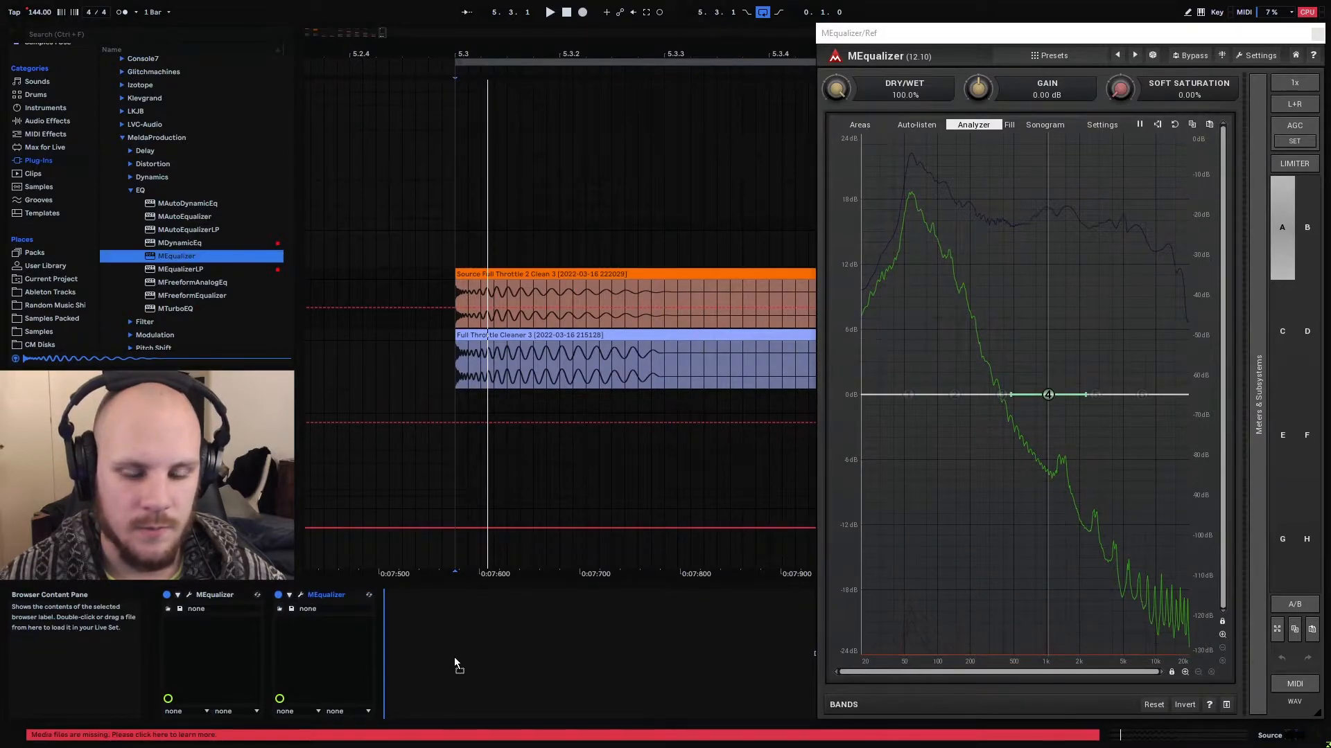
left_click_drag(456, 662, 456, 664)
left_click_drag(487, 395, 493, 38)
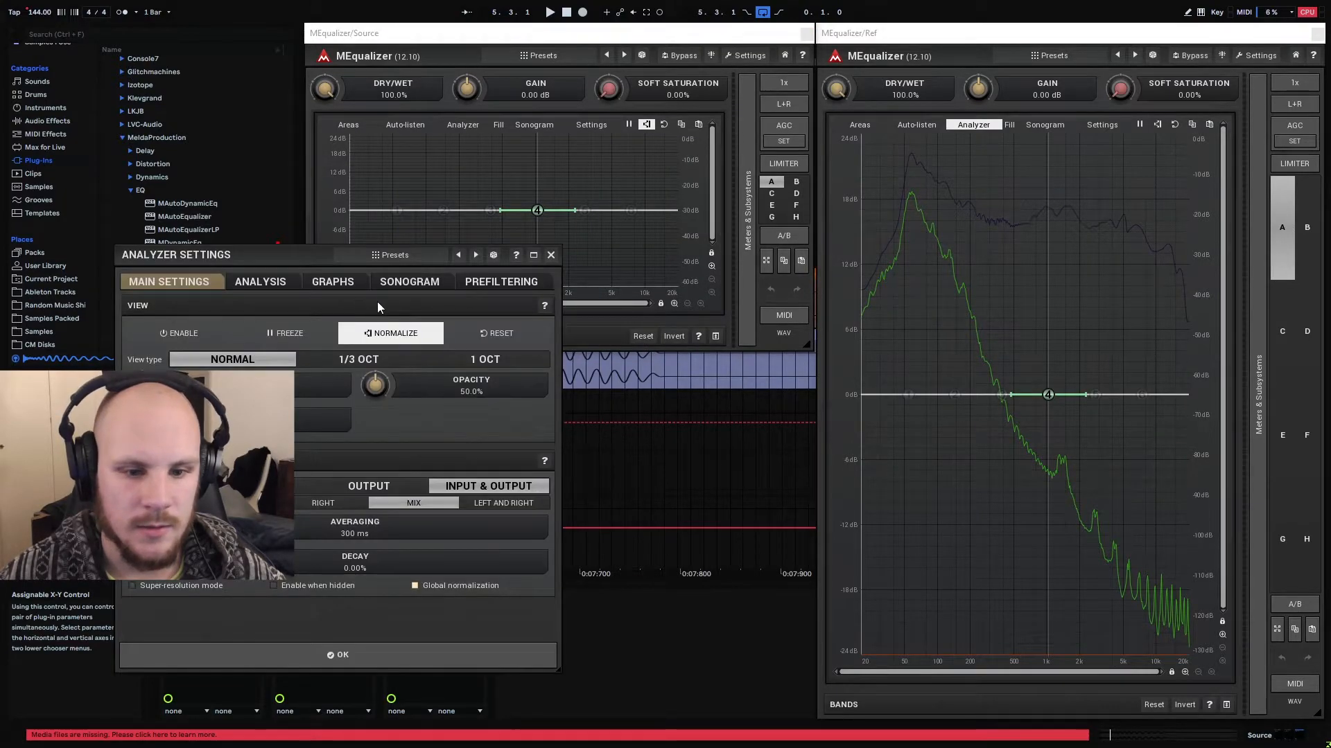
Load the Projektor Advanced analyzer preset in the third MEqualizer and enlarge its window to match the Ref equalizer's height
left_click(404, 269)
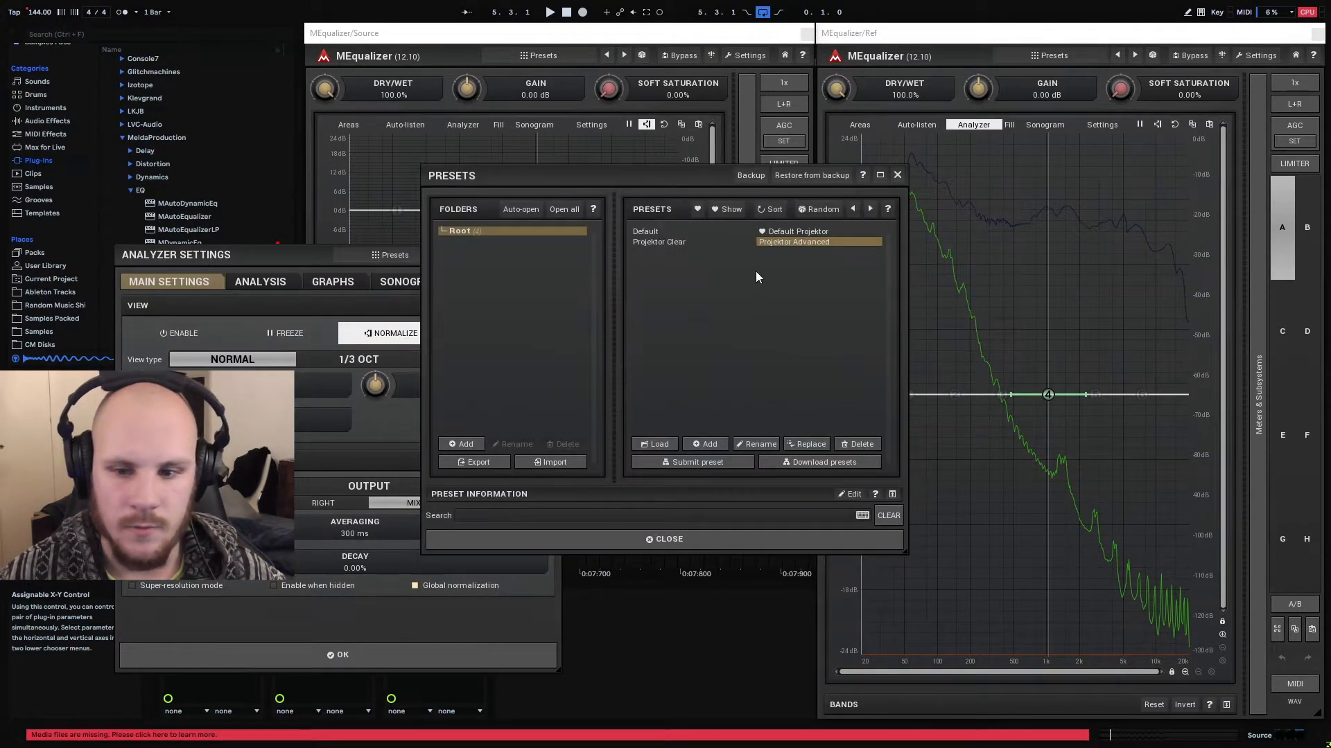
left_click(788, 244)
left_click(892, 170)
left_click(316, 287)
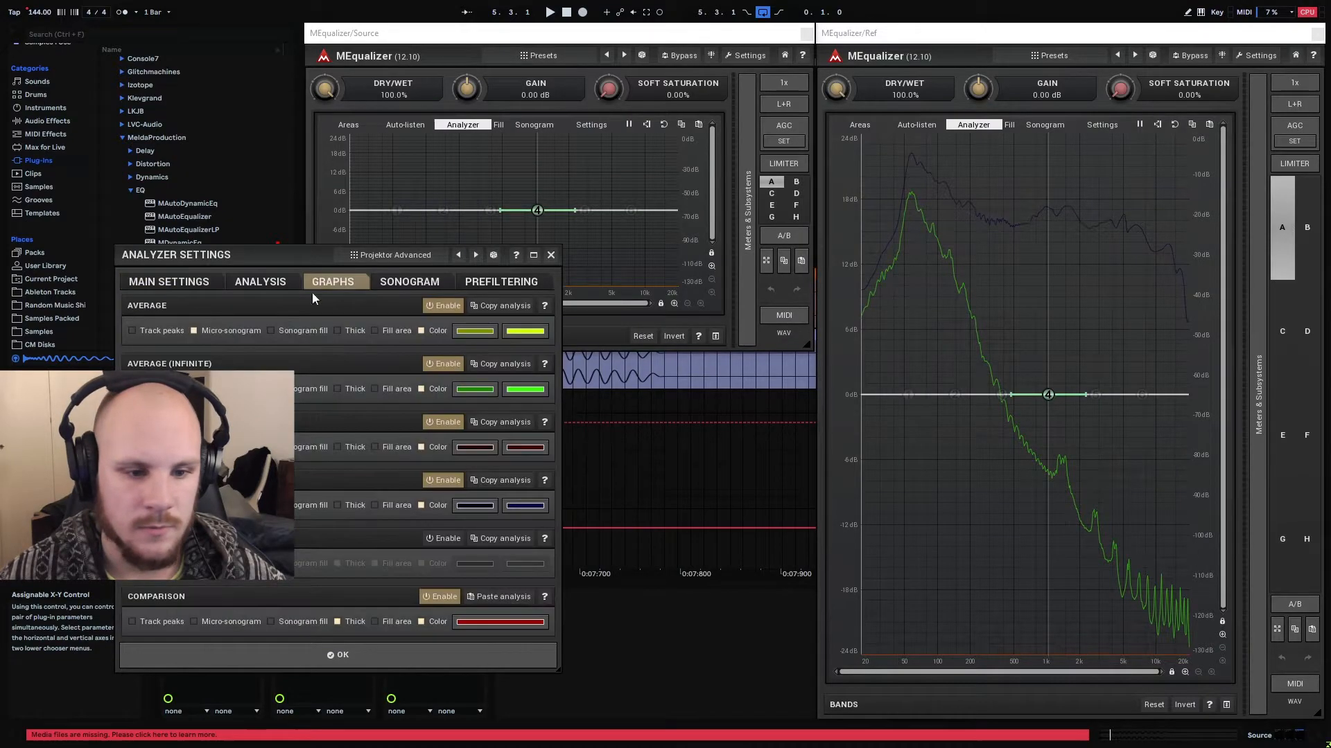
left_click(551, 257)
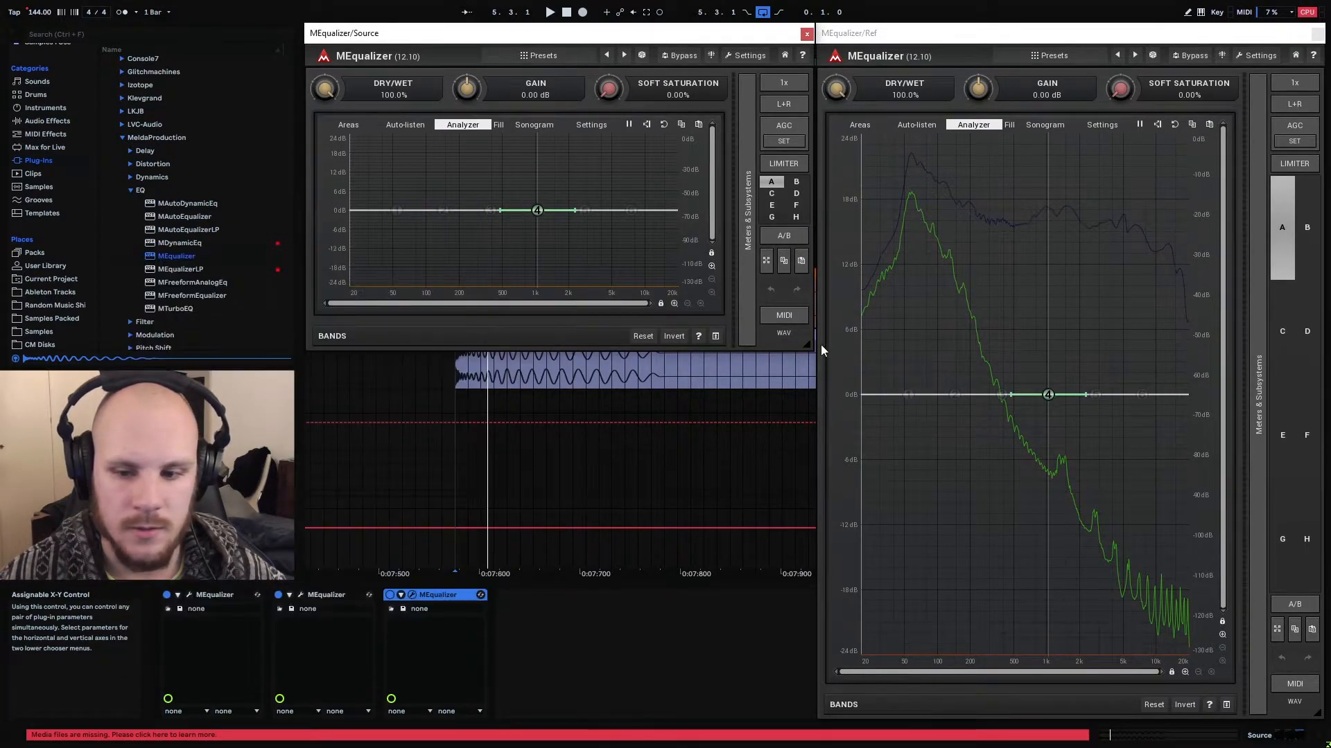
left_click_drag(806, 344, 805, 716)
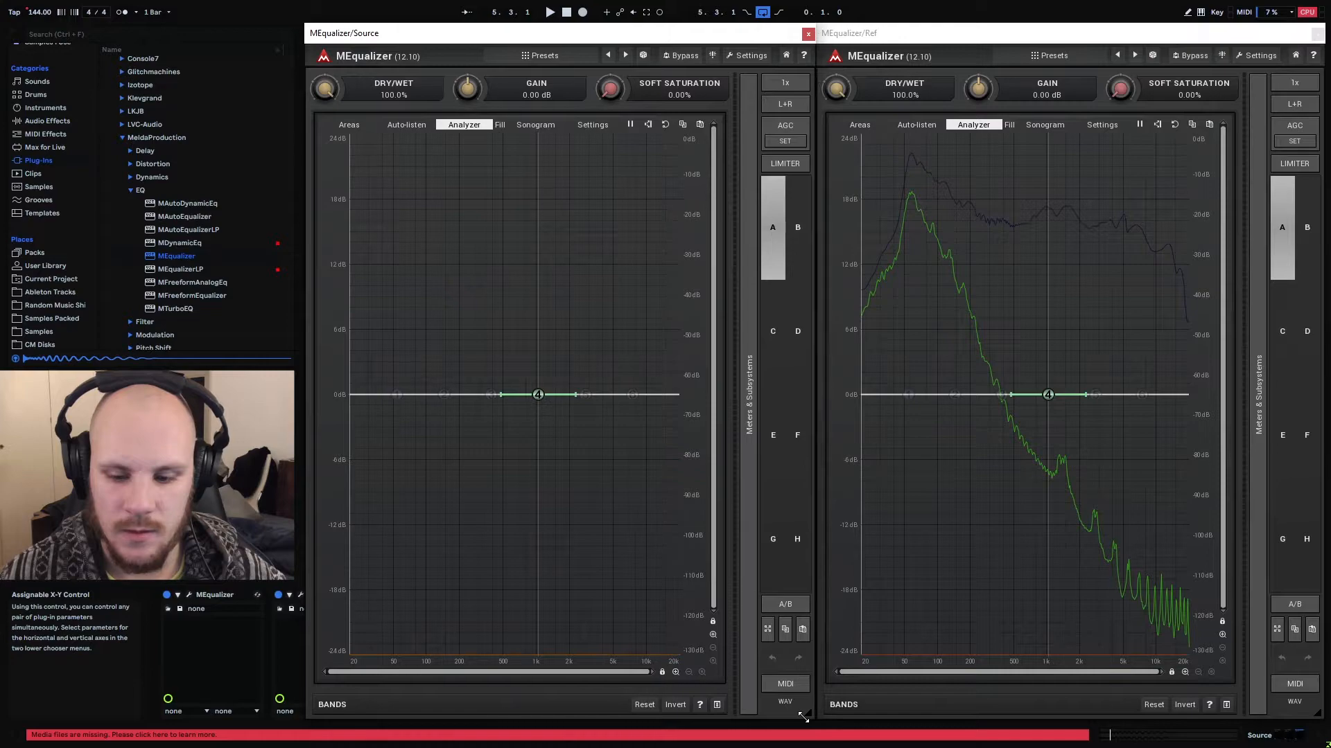
Play the loop and add a narrow band 4 cut of about 2.6 dB near 700 Hz in the third MEqualizer
key("space")
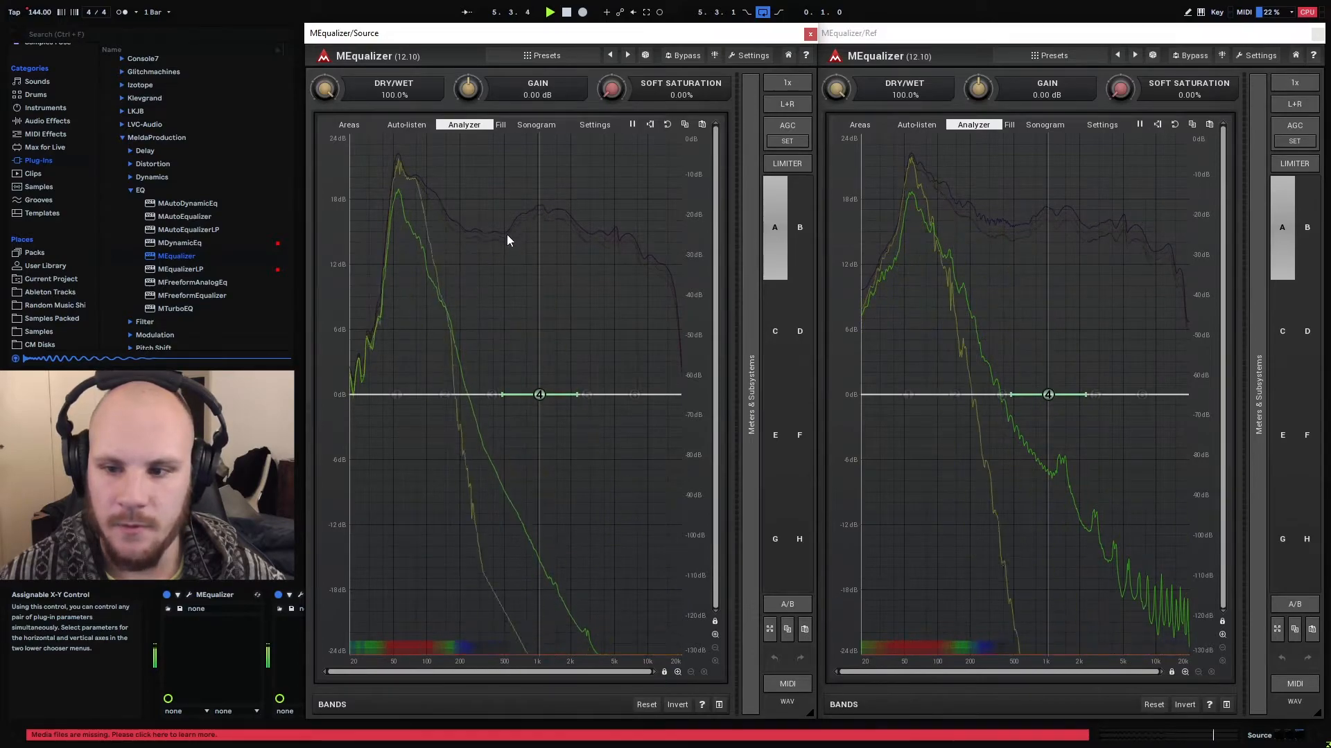
left_click_drag(539, 394, 517, 414)
scroll(519, 405, "up", 6)
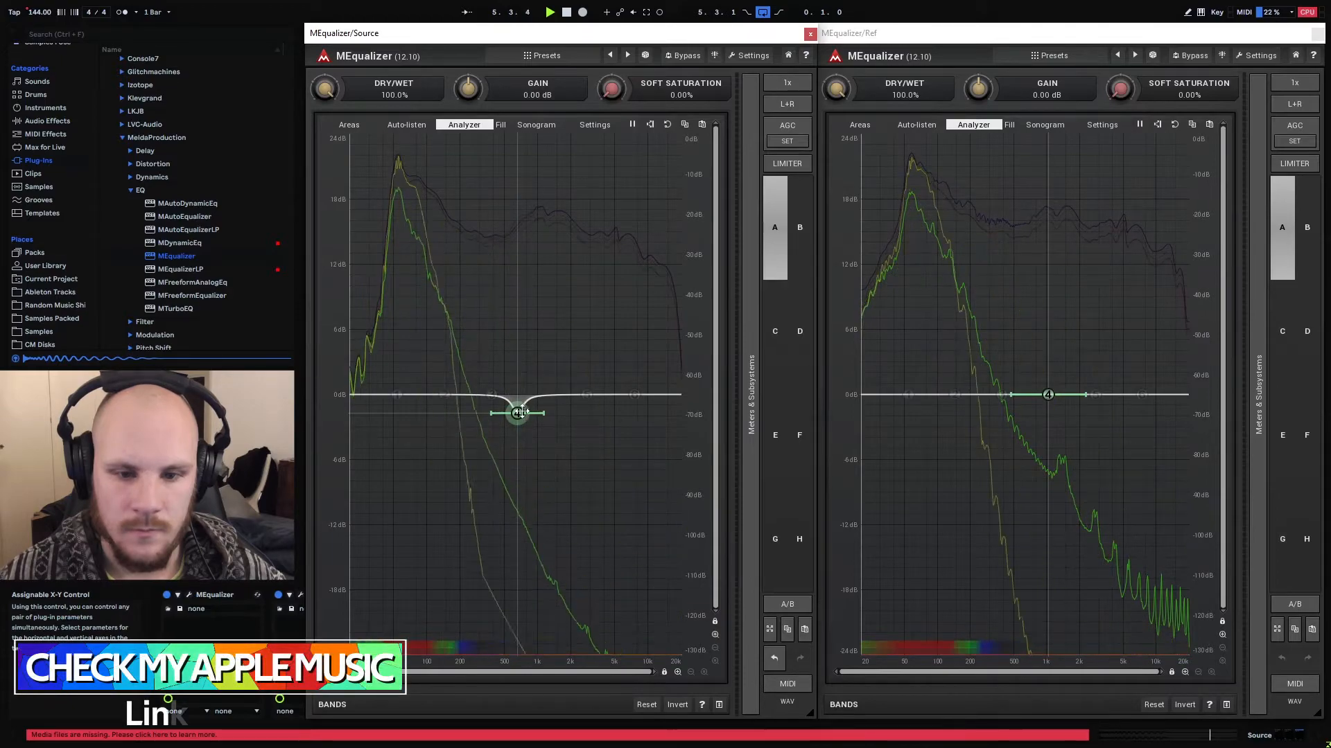
left_click_drag(521, 411, 546, 425)
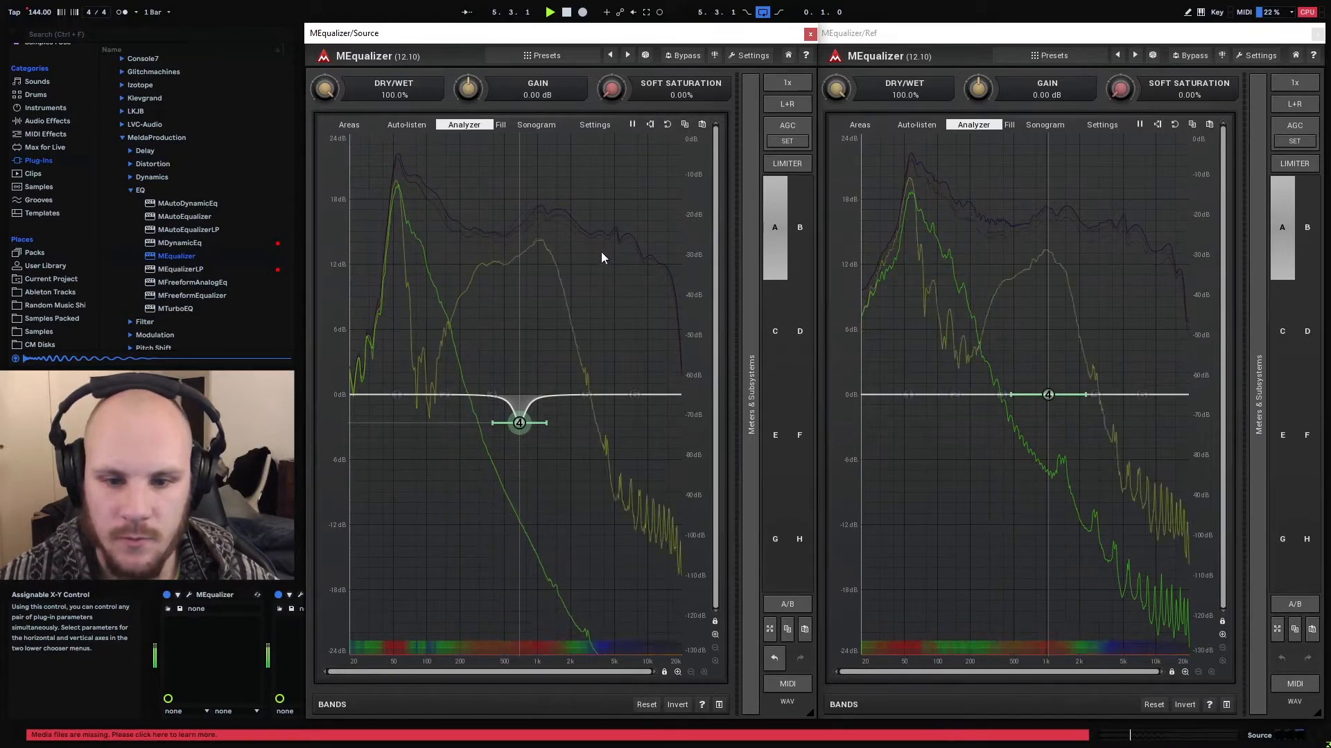
Add a wide band 5 boost of about 3.3 dB near 5 kHz and a narrow band 6 boost of about 3.5 dB near 13 kHz
left_click_drag(589, 394, 618, 359)
scroll(614, 372, "down", 3)
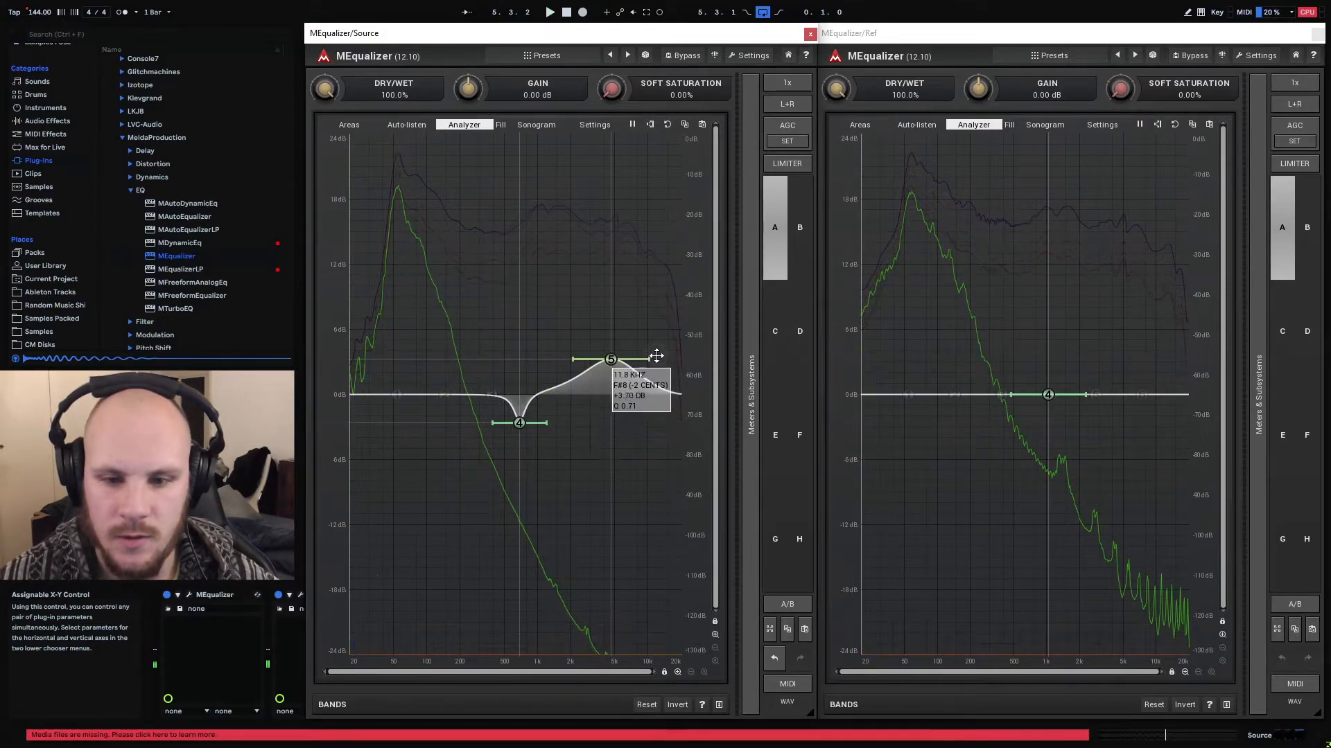
left_click_drag(657, 352, 664, 351)
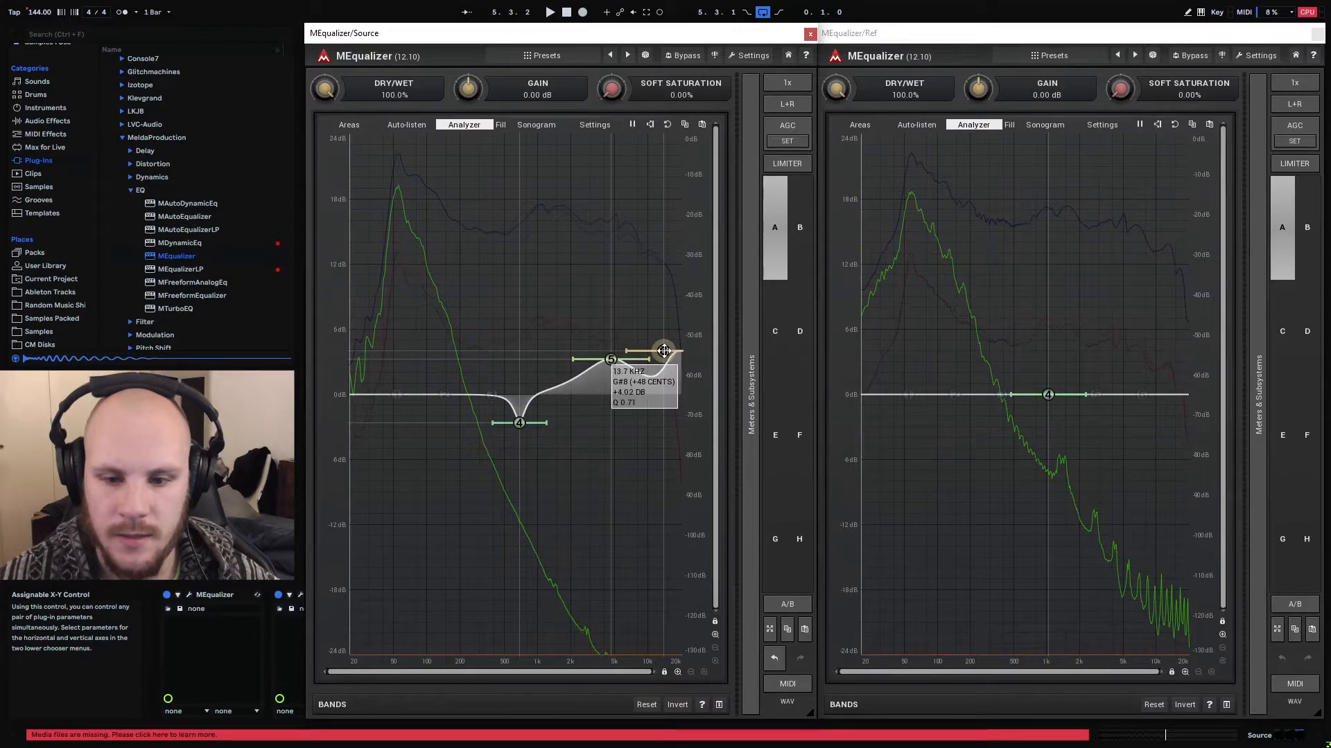
double_click(662, 350)
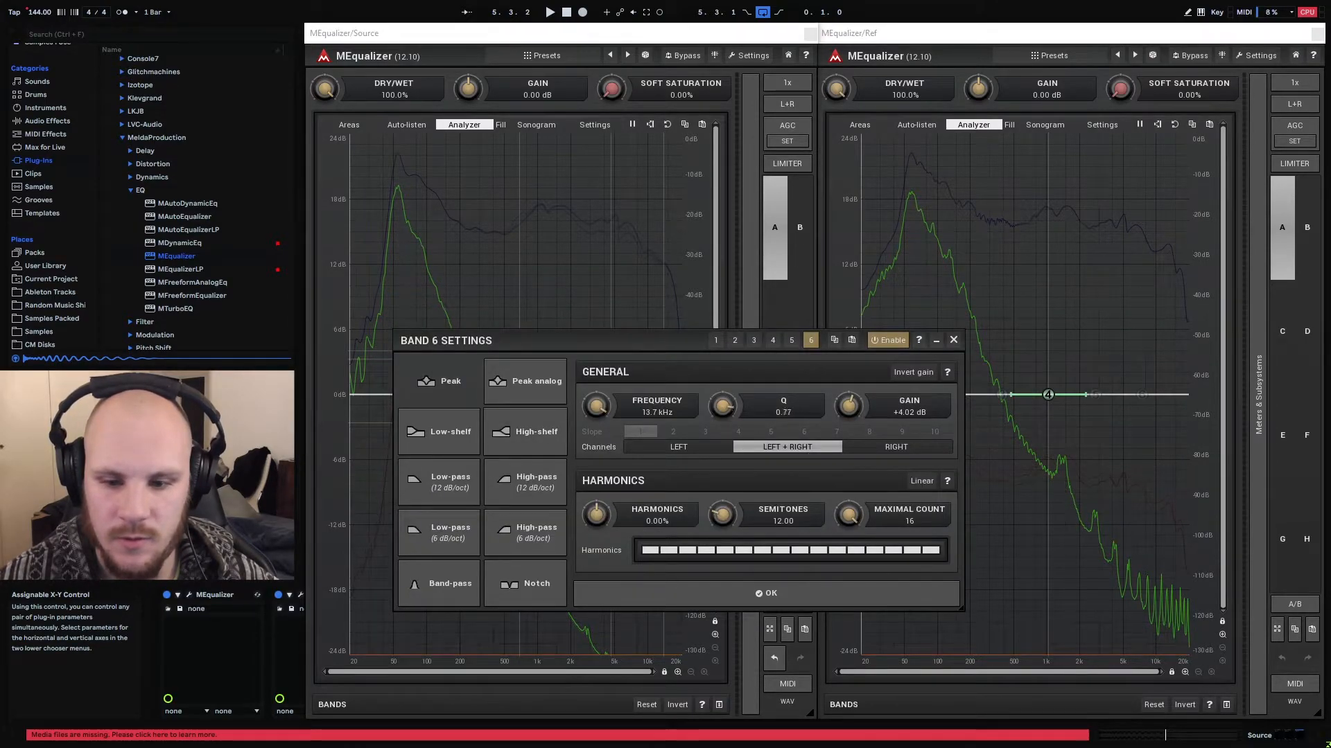
left_click(954, 341)
mouse_move(662, 351)
left_mouse_down()
mouse_move(683, 346)
mouse_move(660, 356)
left_mouse_up()
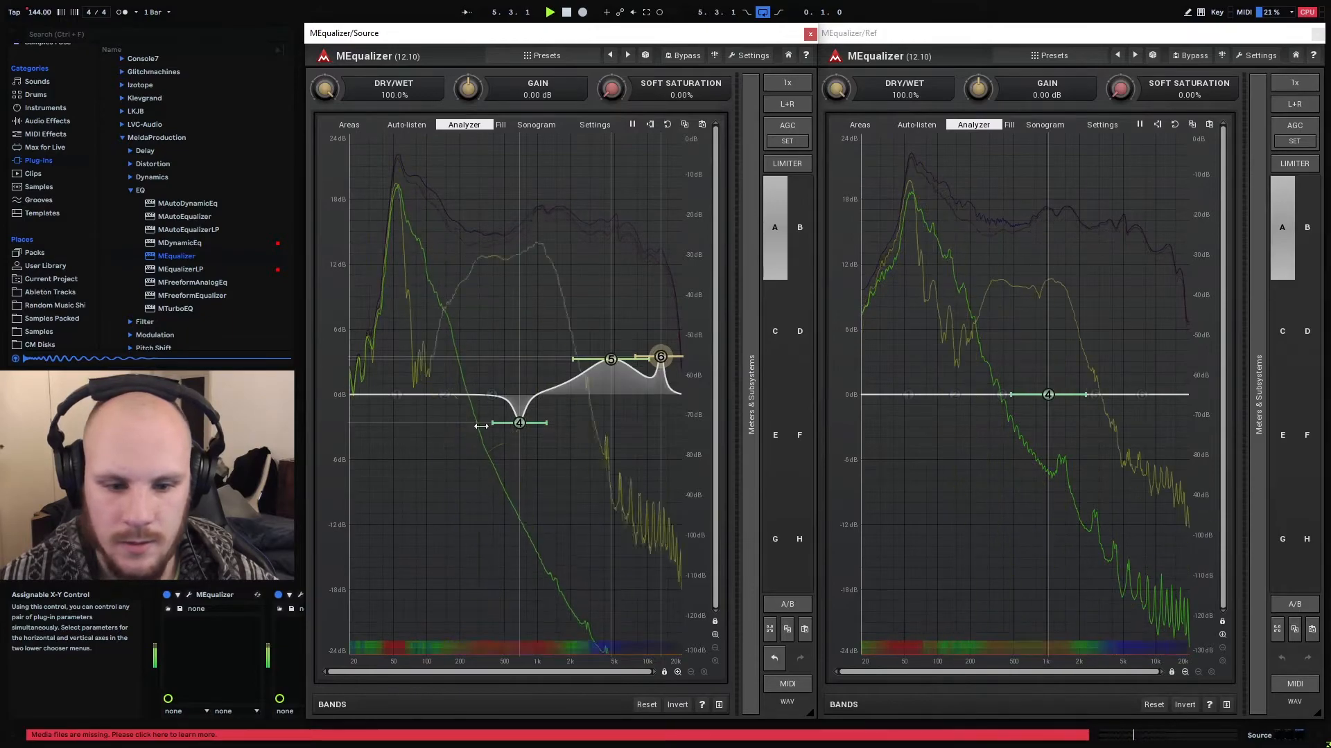
Add a narrow band 2 cut of about 3 dB near 10 kHz in the third MEqualizer while the loop plays
double_click(641, 418)
mouse_move(642, 418)
left_mouse_down()
mouse_move(625, 419)
mouse_move(649, 430)
left_mouse_up()
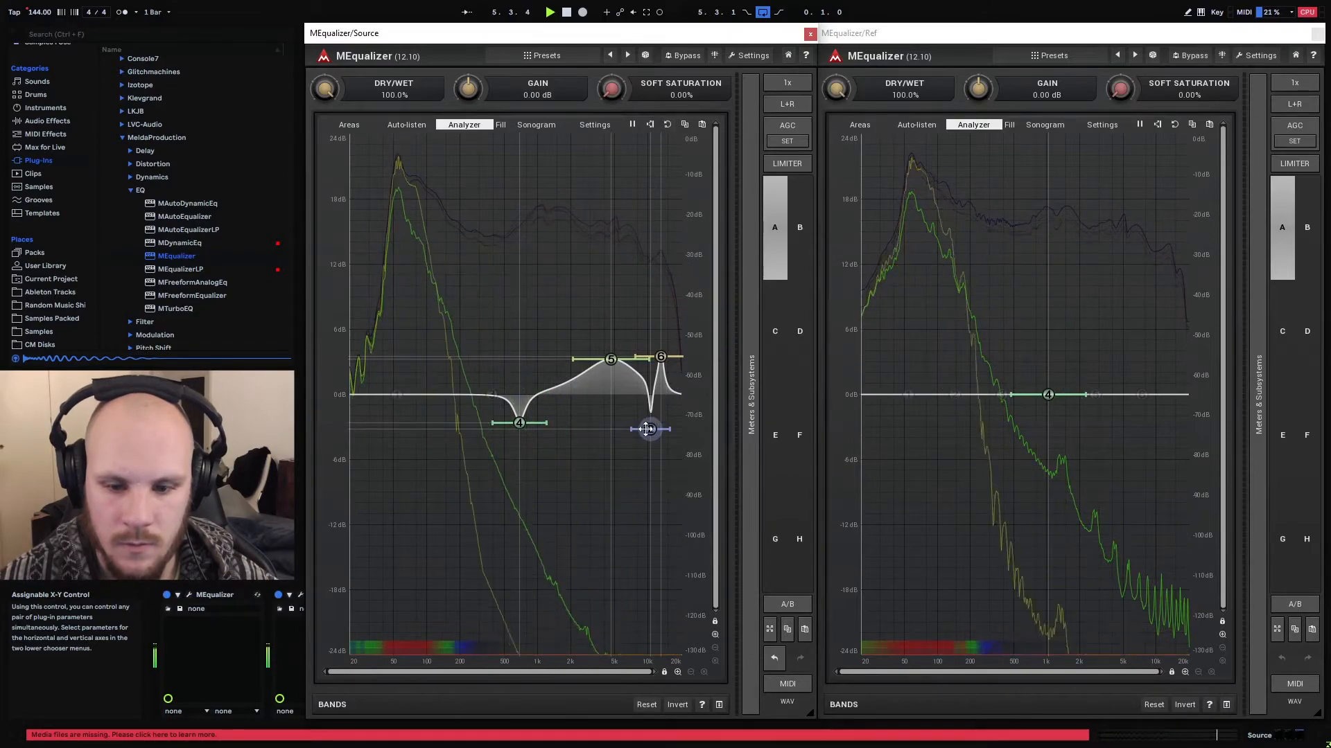
left_click_drag(650, 429, 647, 426)
scroll(649, 426, "down", 2)
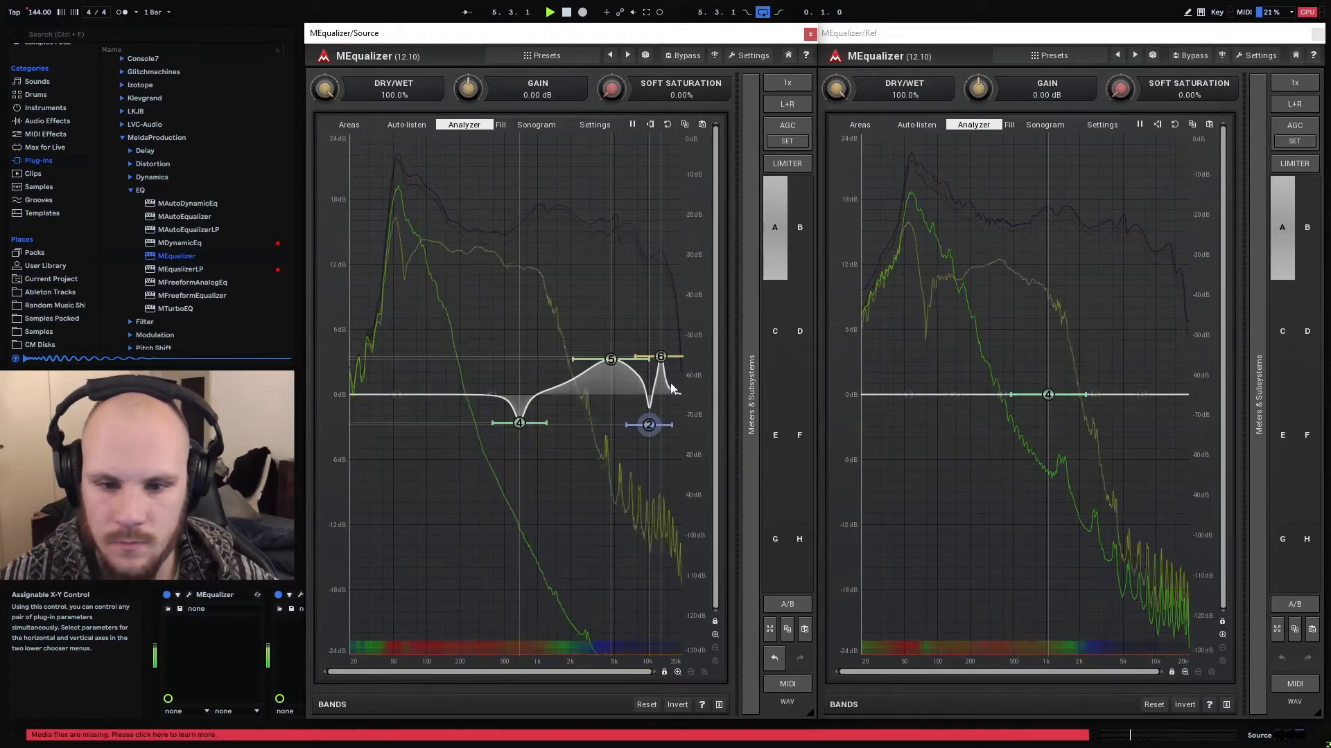
mouse_move(650, 425)
left_mouse_down()
mouse_move(670, 421)
mouse_move(644, 413)
left_mouse_up()
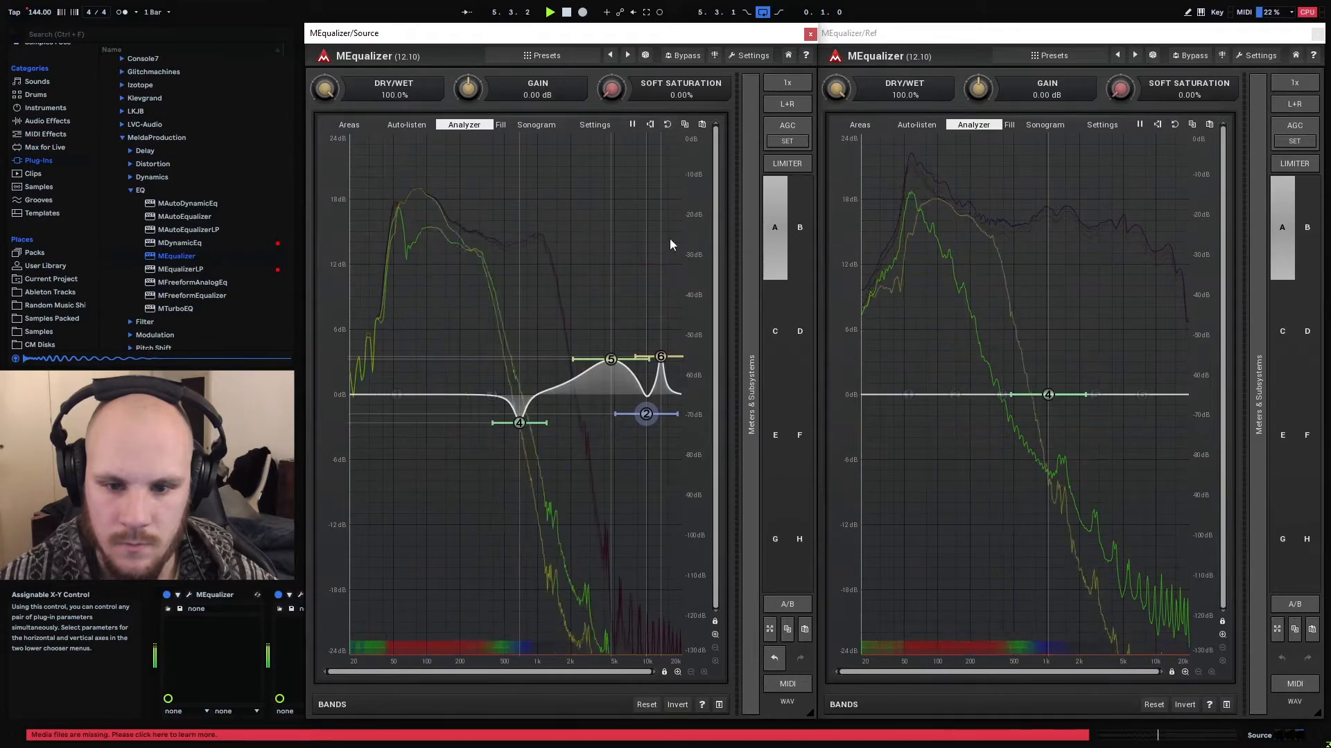
left_click_drag(645, 414, 650, 419)
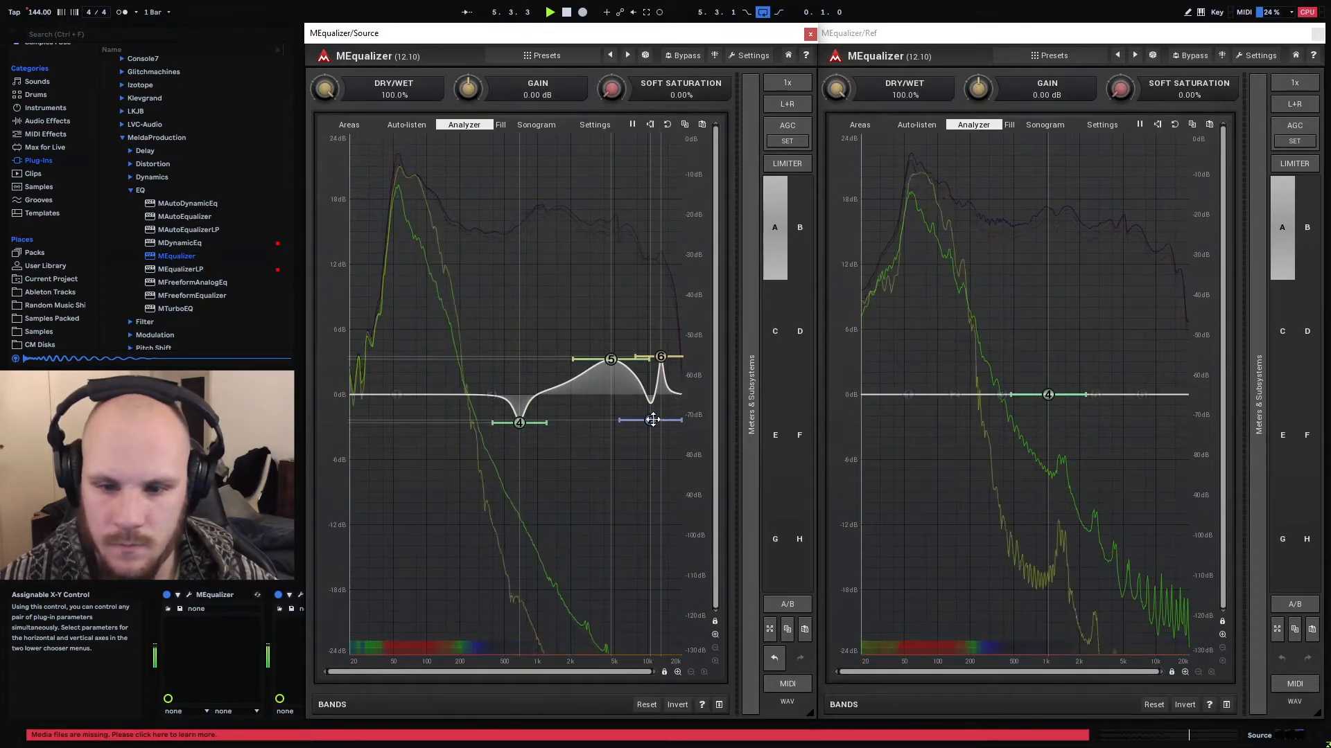
left_click_drag(650, 425, 649, 429)
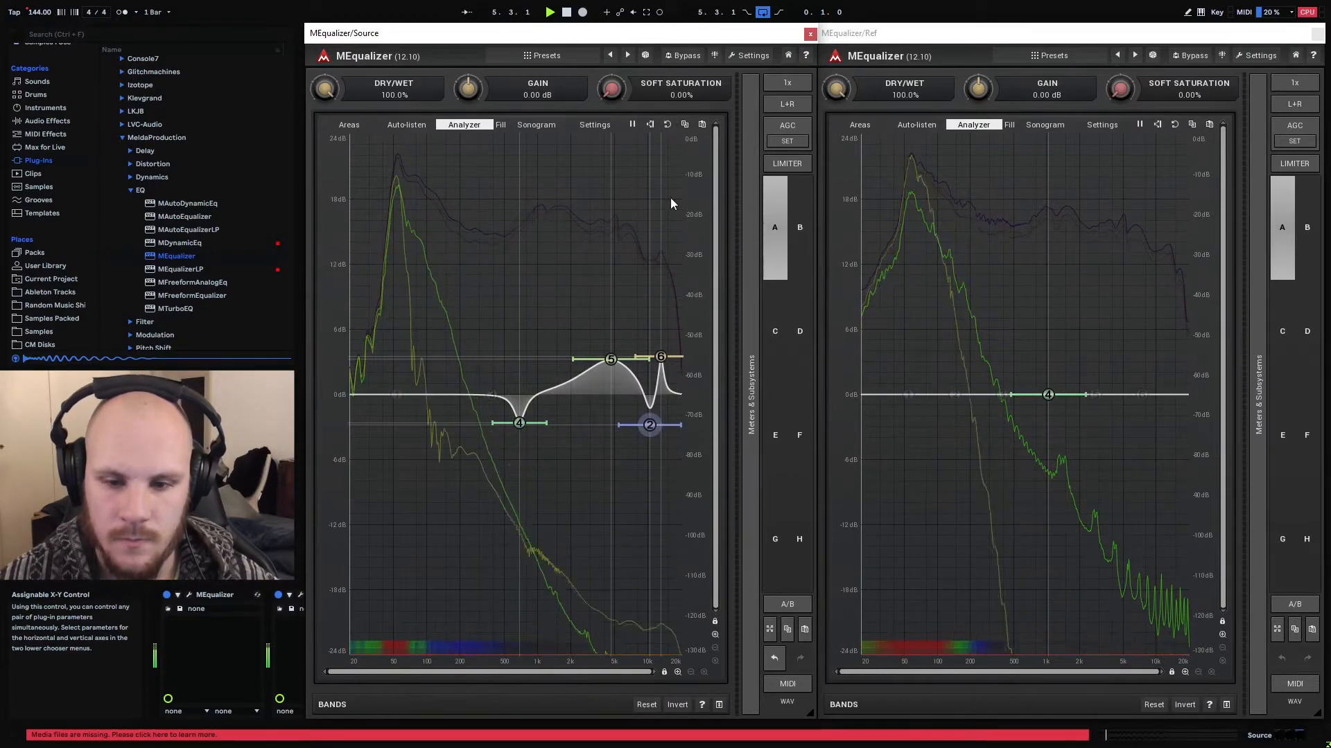
Stop playback and close the Source and Ref equalizer windows
key("space")
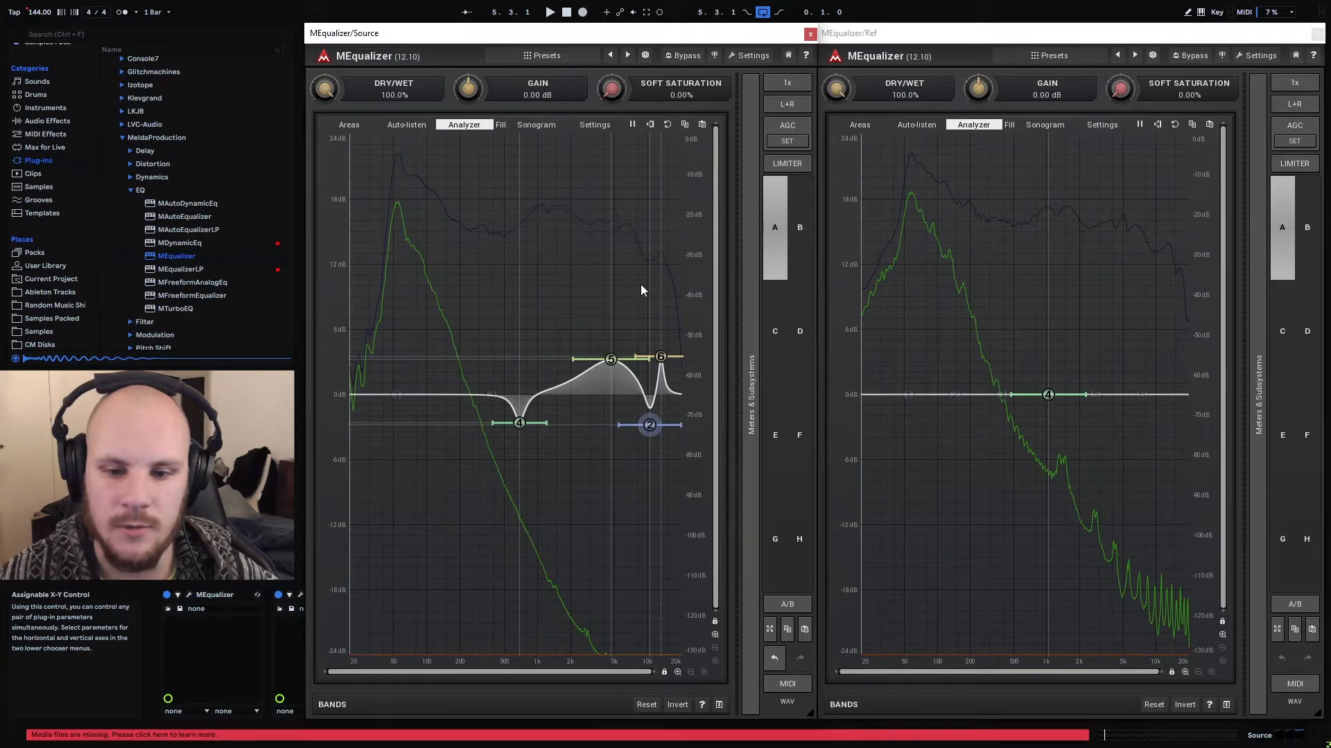
left_click(810, 34)
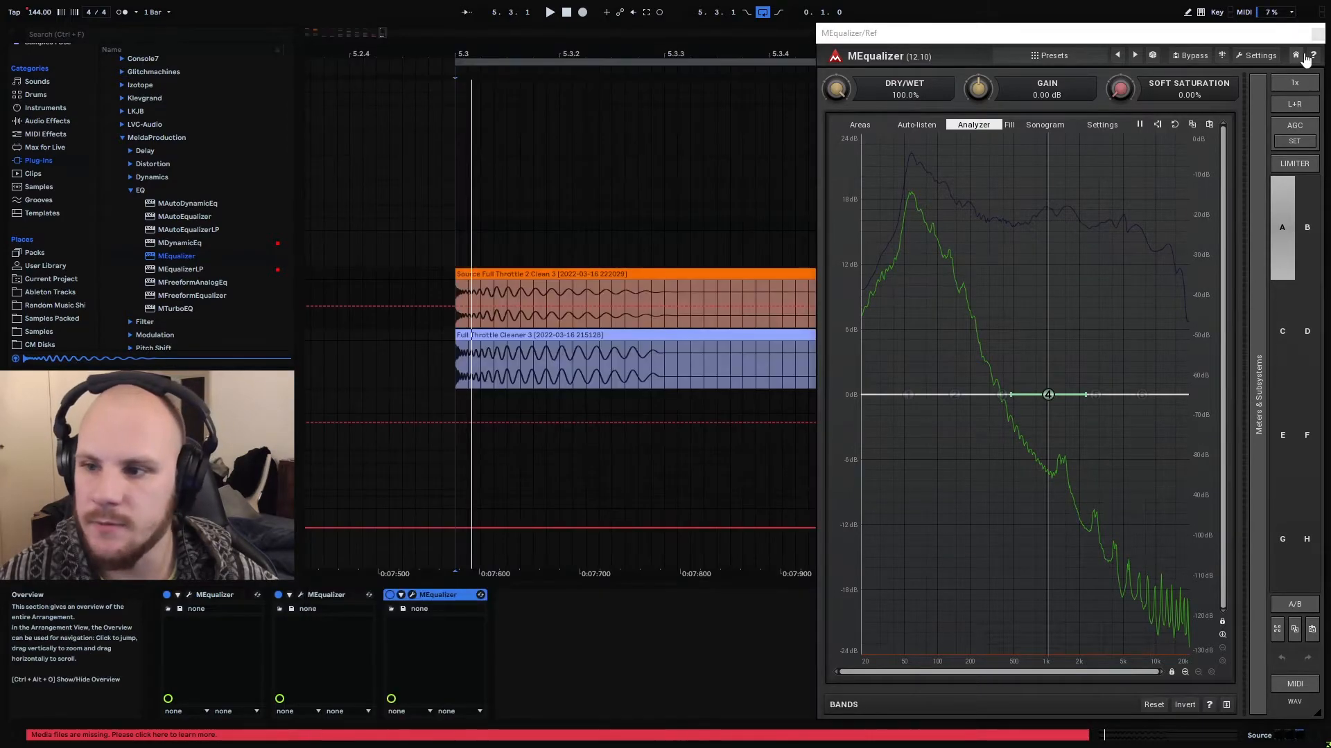
left_click(1317, 34)
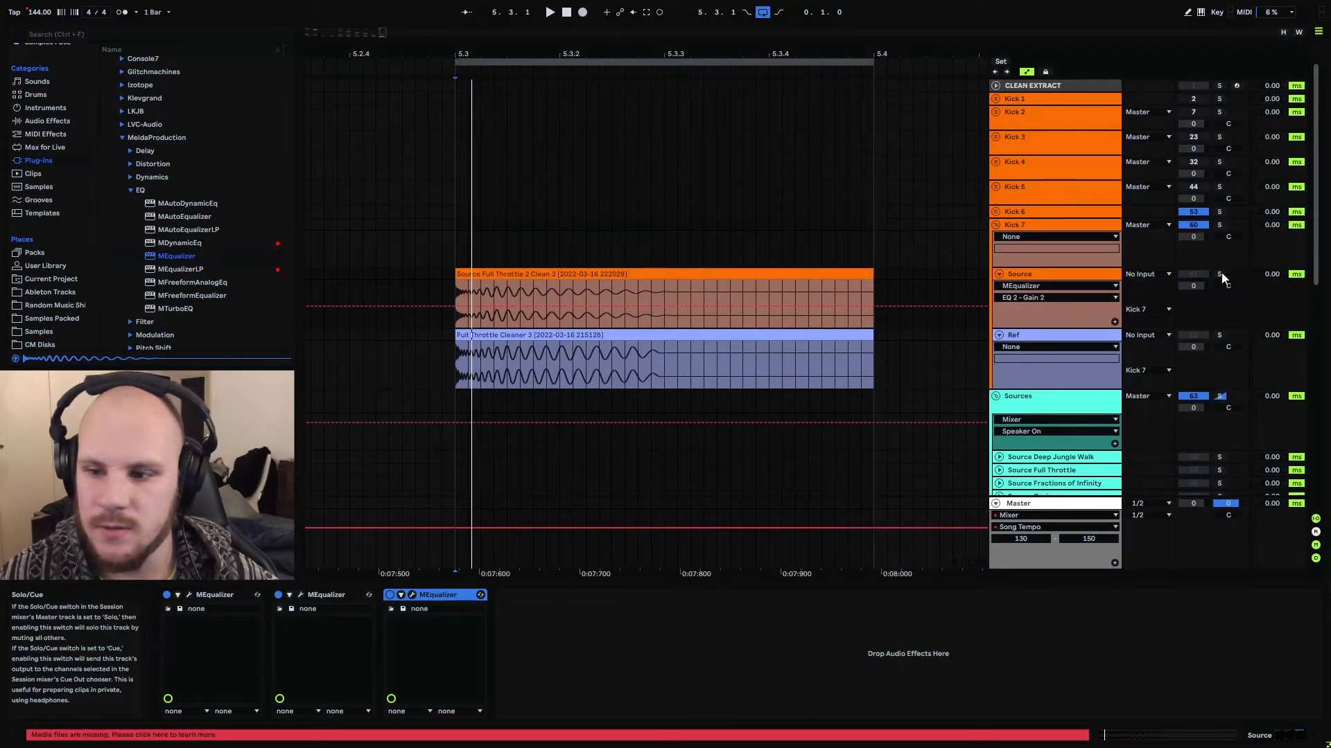
Play the loop and compare the equalized kick with the reference by alternately soloing Source and Ref
left_click(672, 275)
key("space")
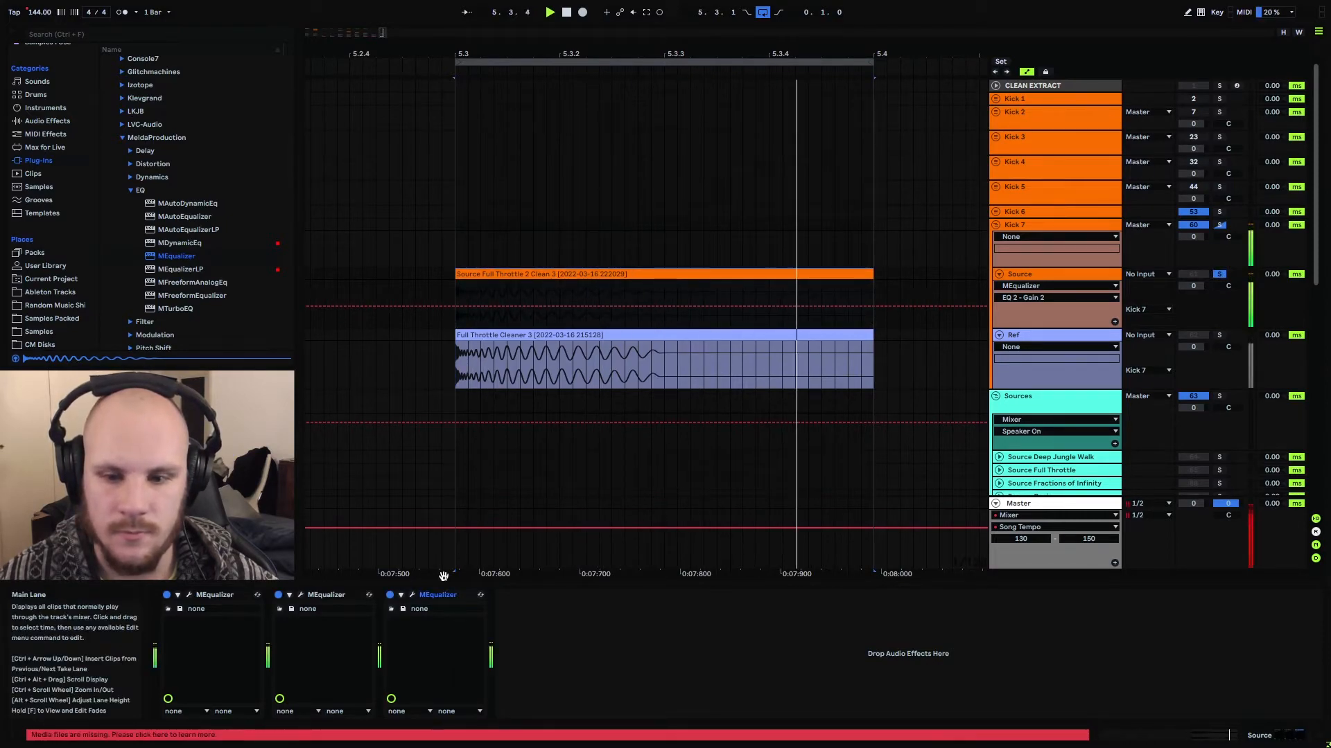
left_click(1221, 335)
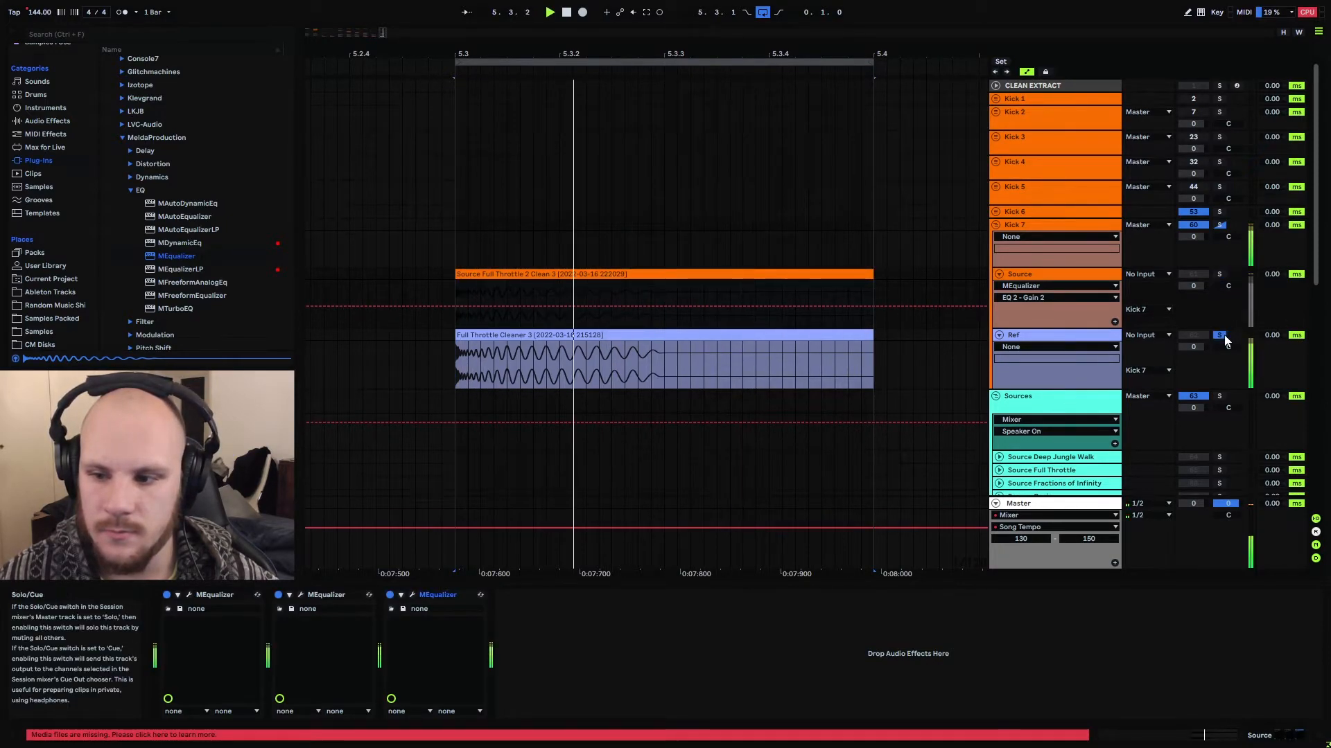
left_click(1220, 273)
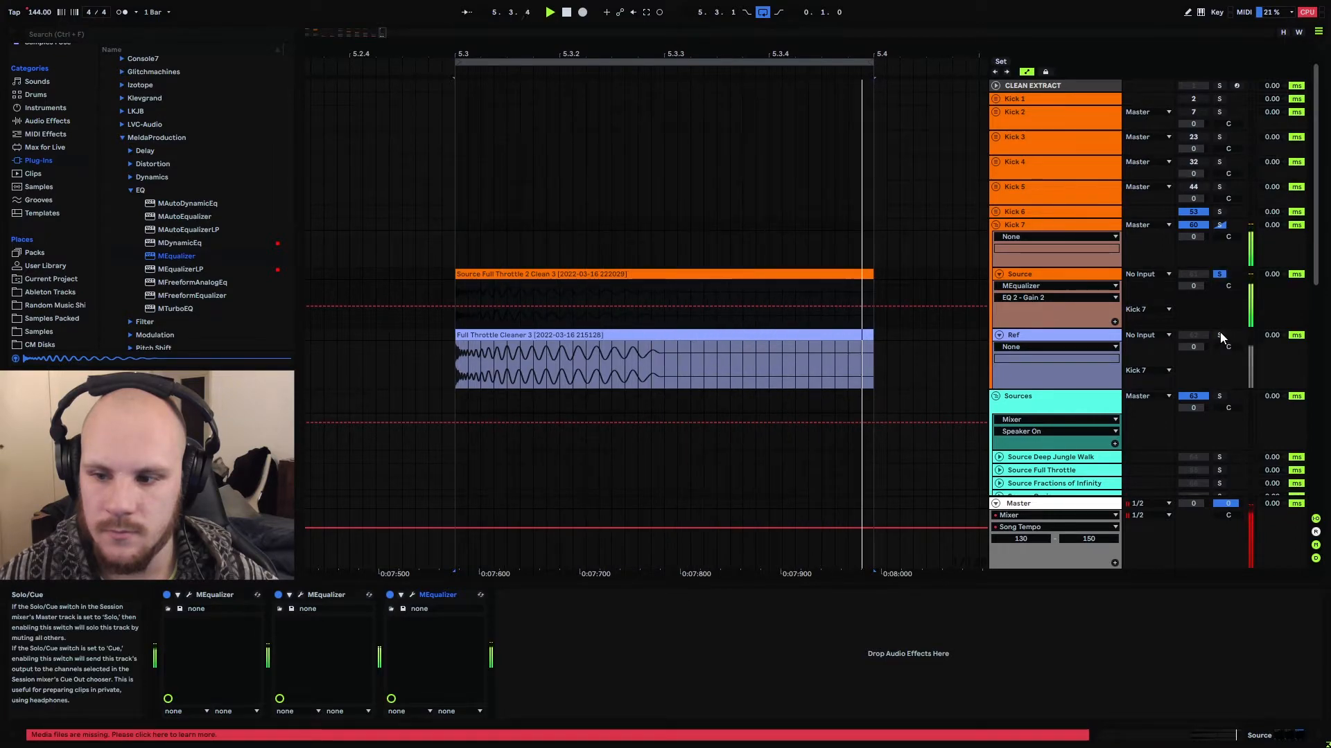
left_click(1220, 336)
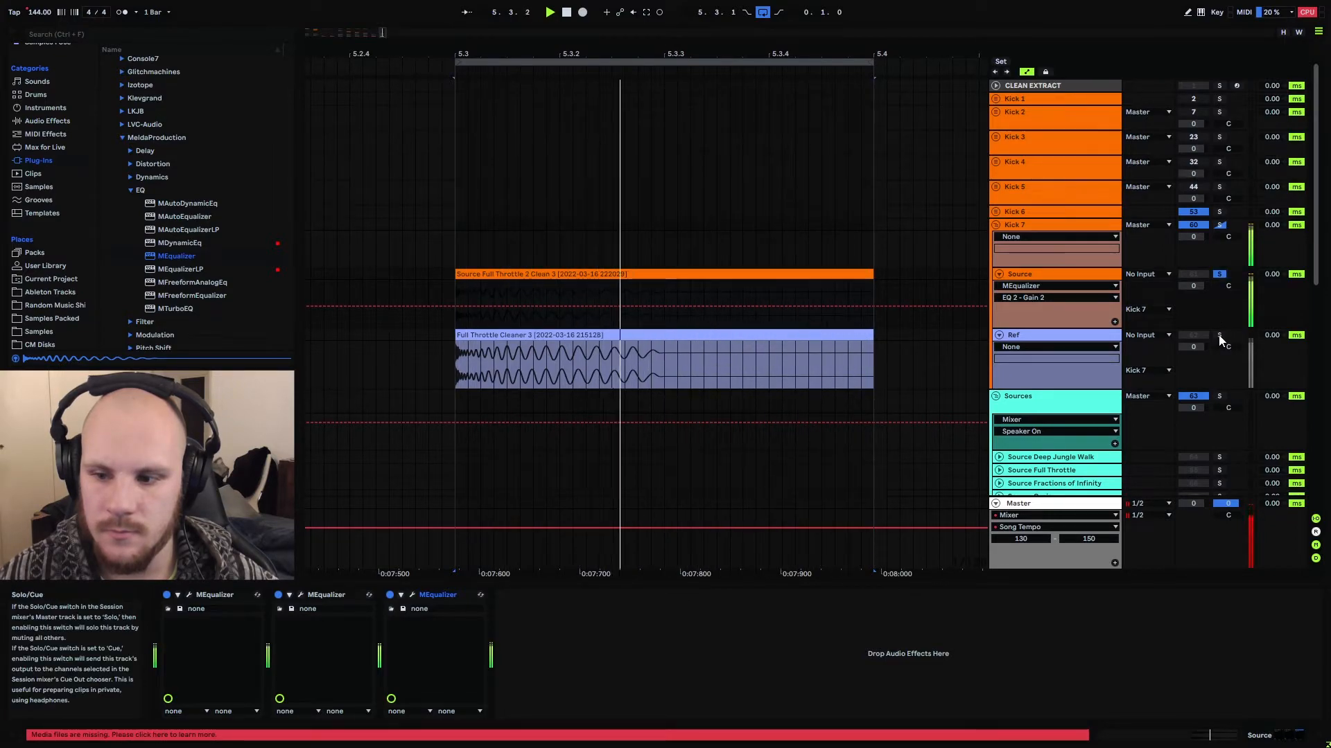
left_click(1220, 276)
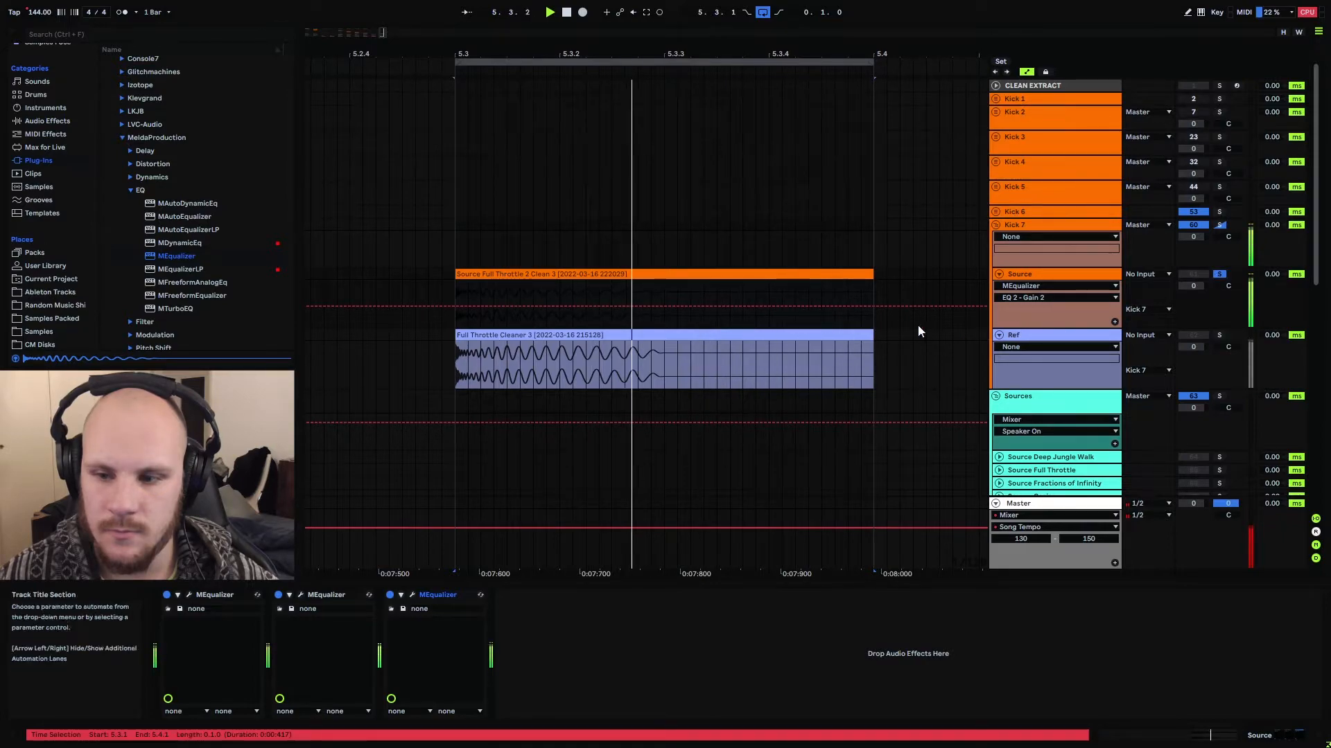
key("space")
Group the three MEqualizers on Source into one Audio Effect Rack
left_click(437, 594)
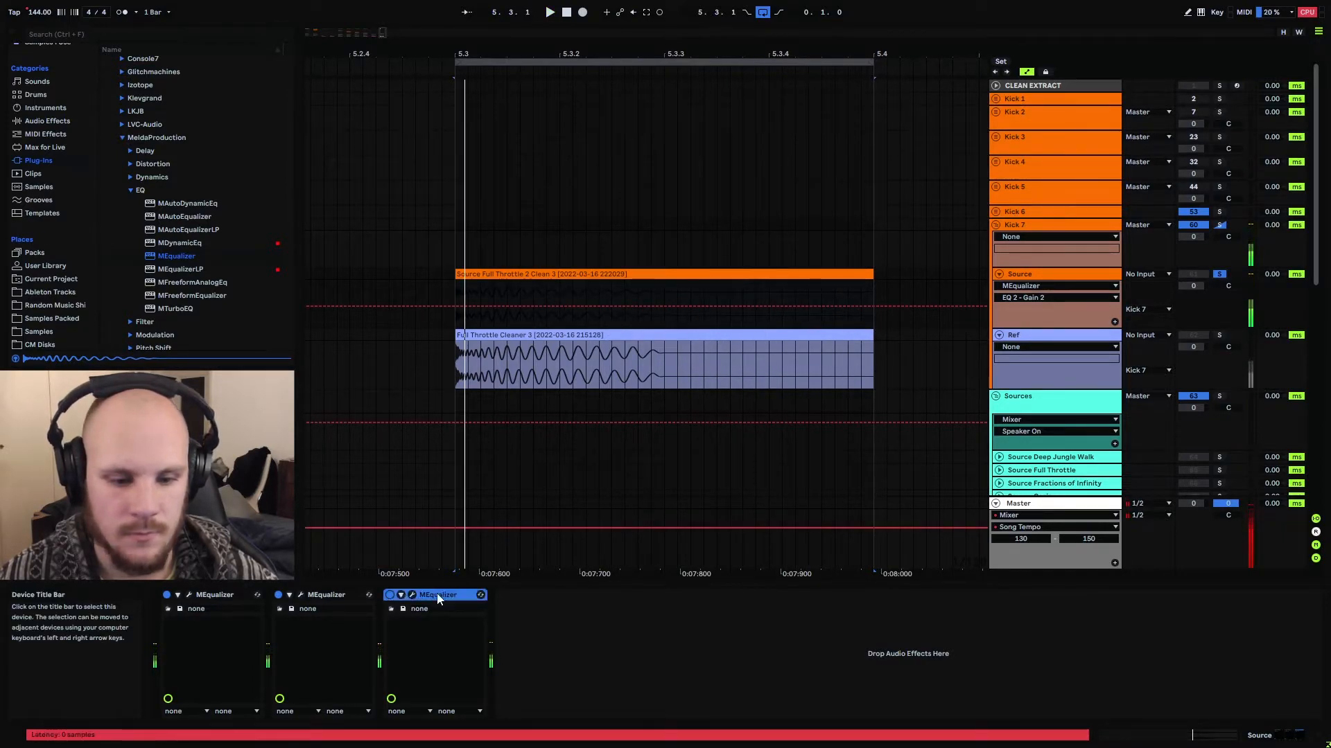
left_click(204, 596, "shift")
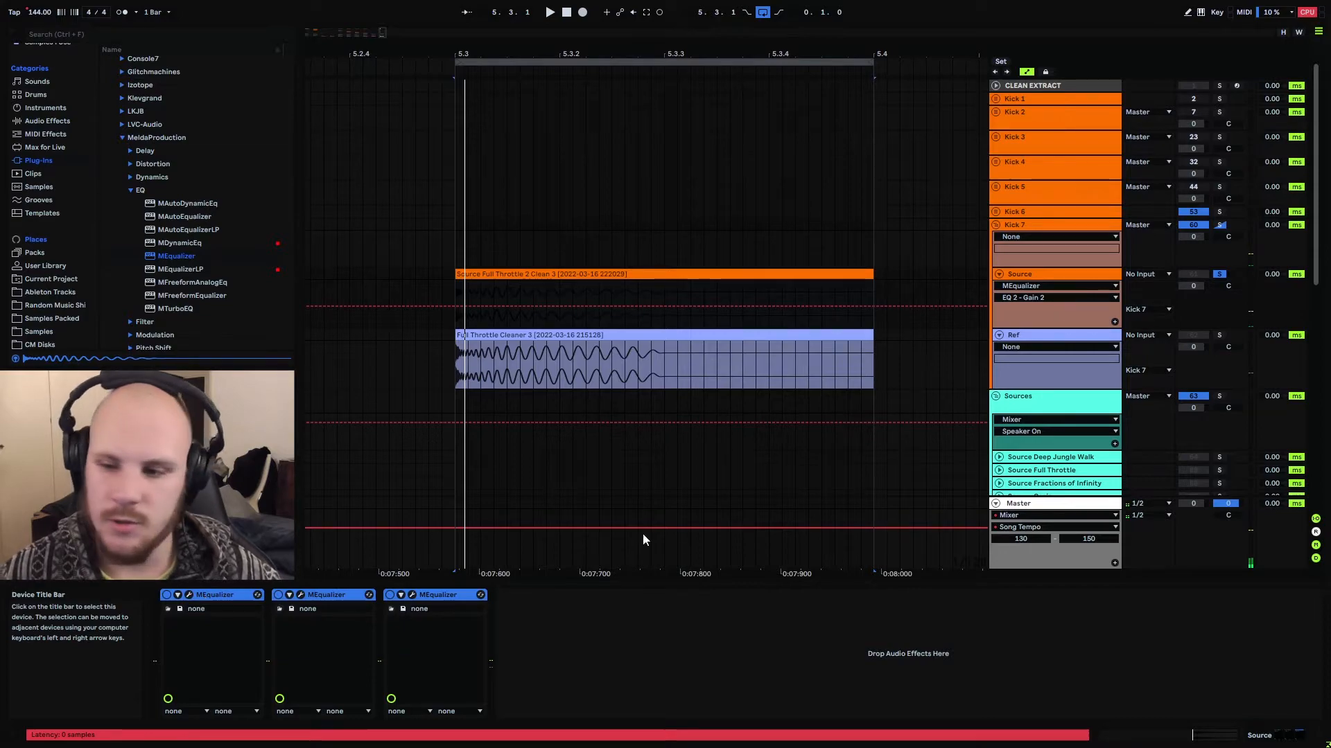
key("ctrl+g")
Play the loop and switch the Source effect rack off and on to compare the kick with and without EQ
key("space")
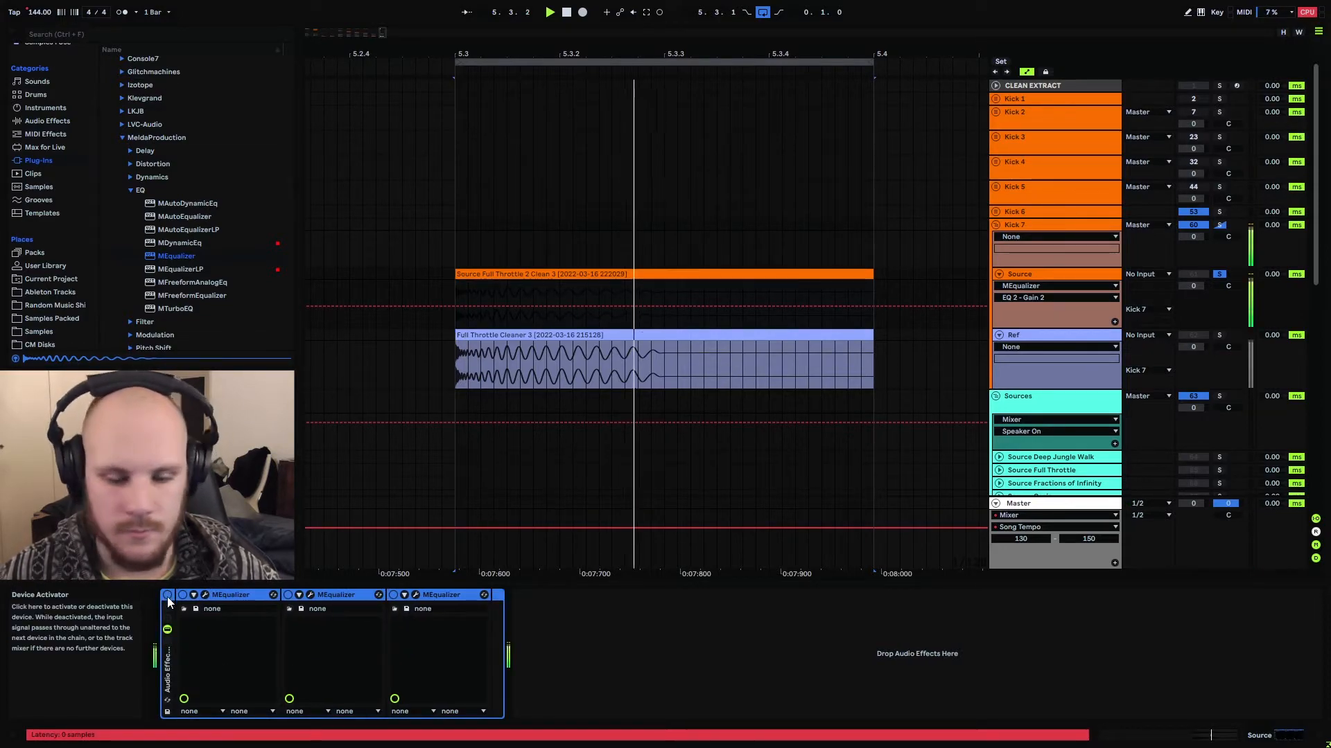
left_click(167, 596)
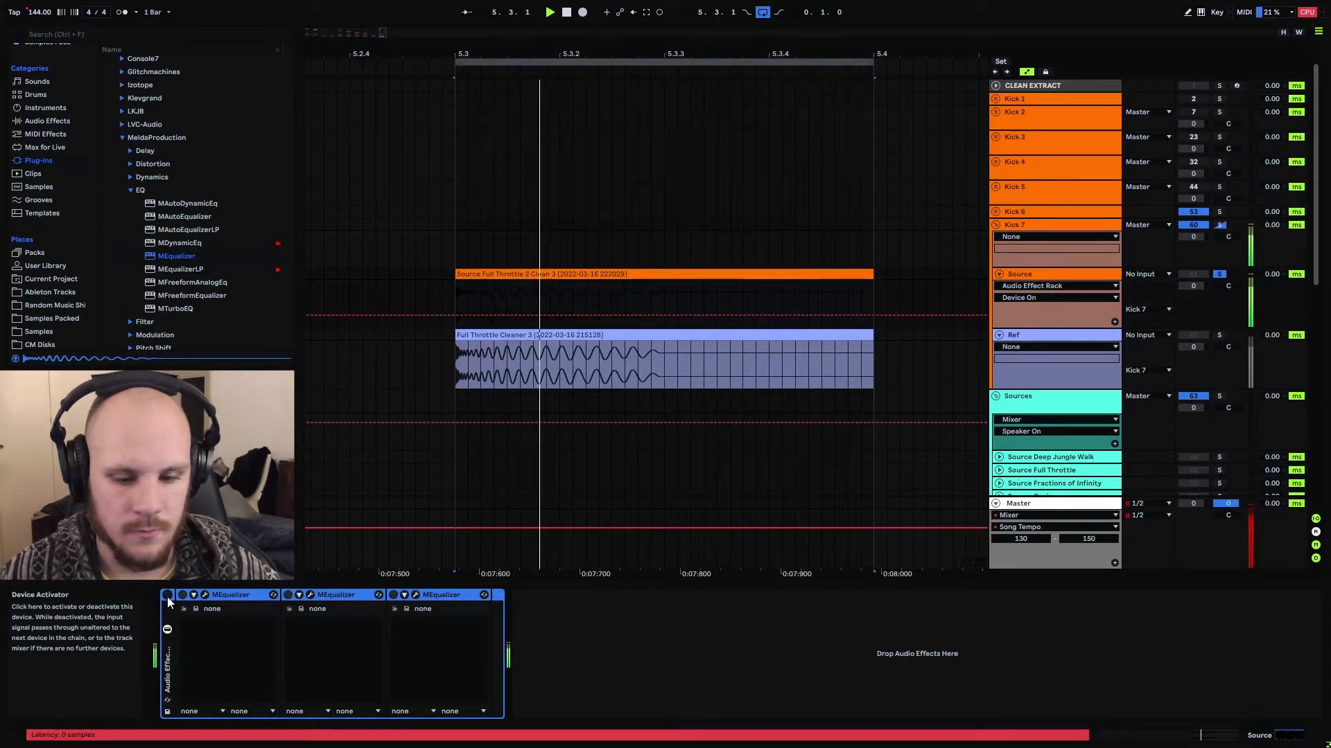
left_click(168, 597)
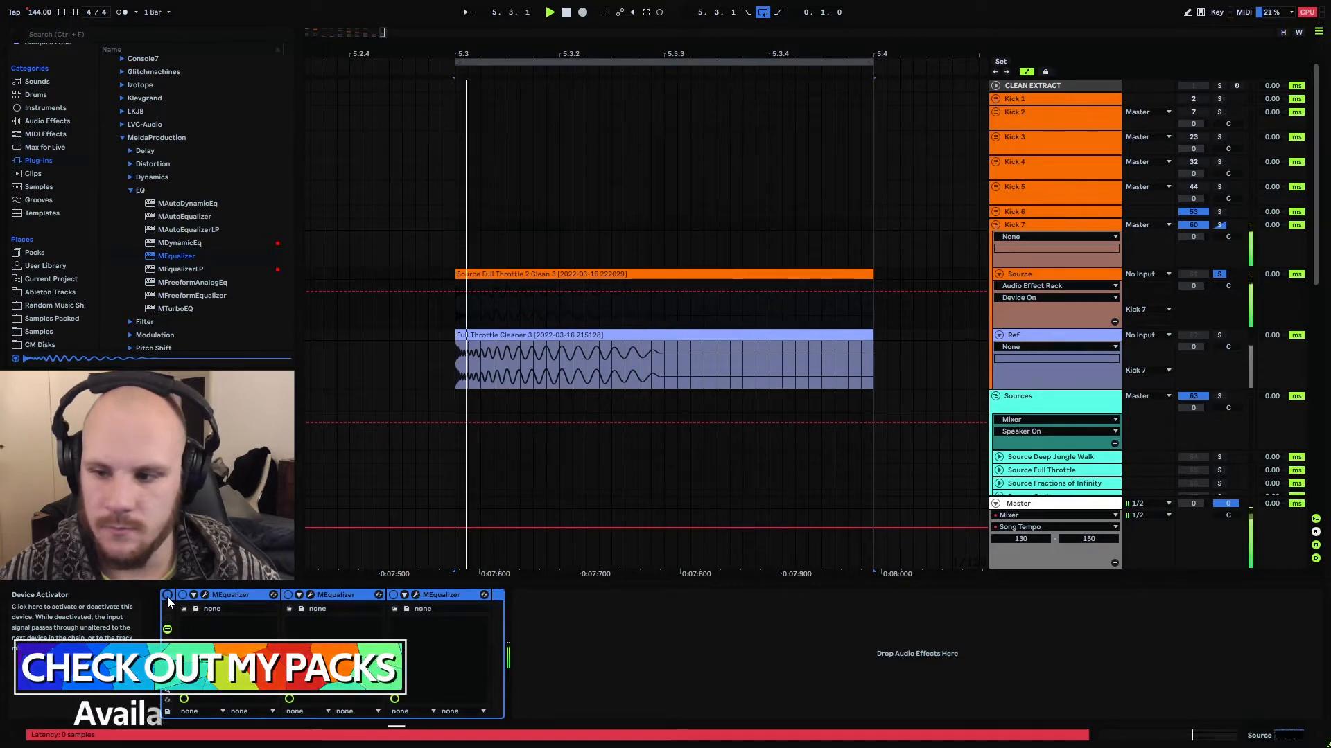
left_click(168, 597)
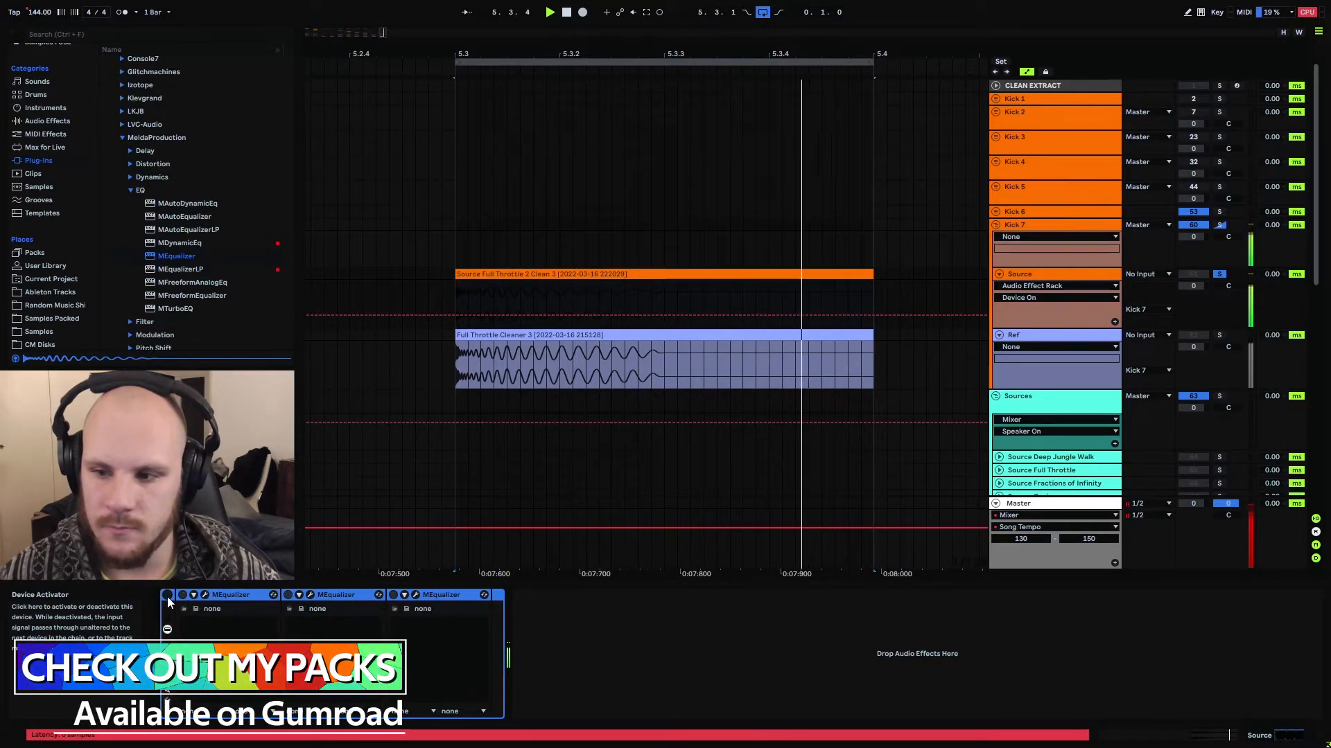
left_click(167, 597)
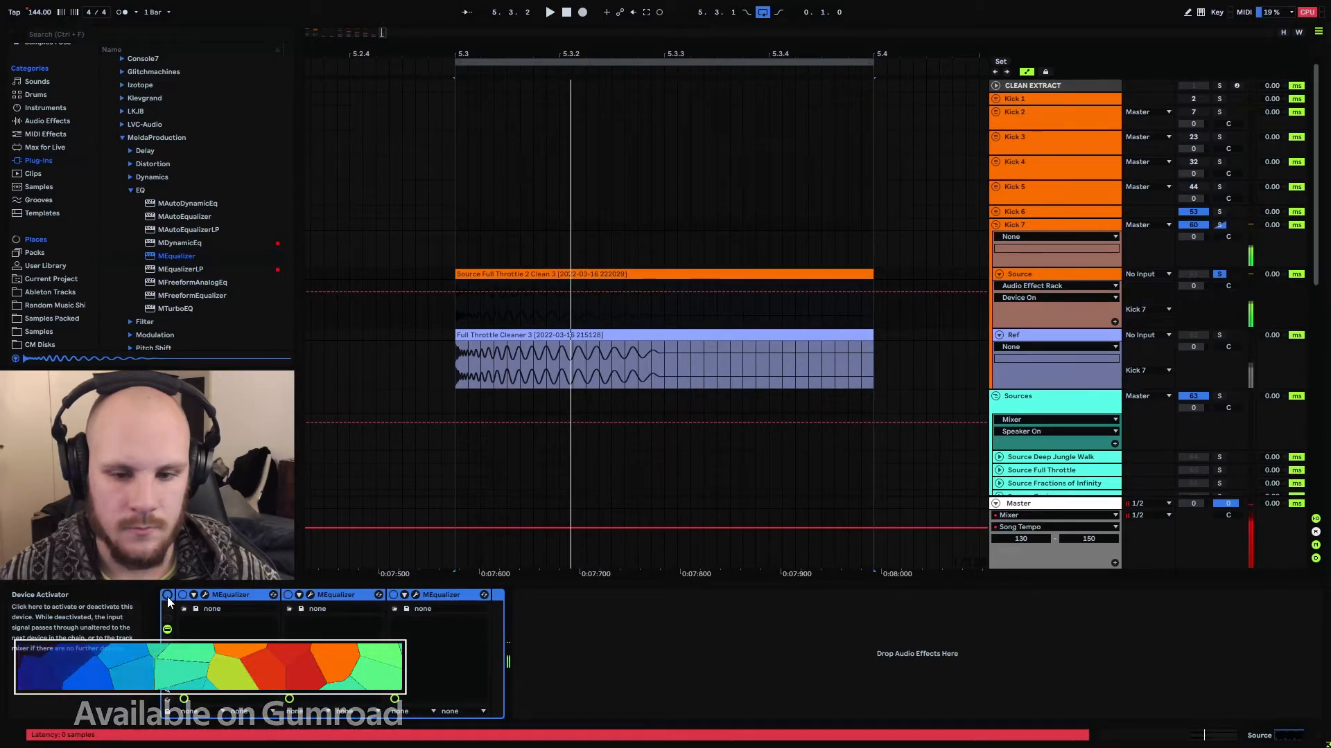
key("space")
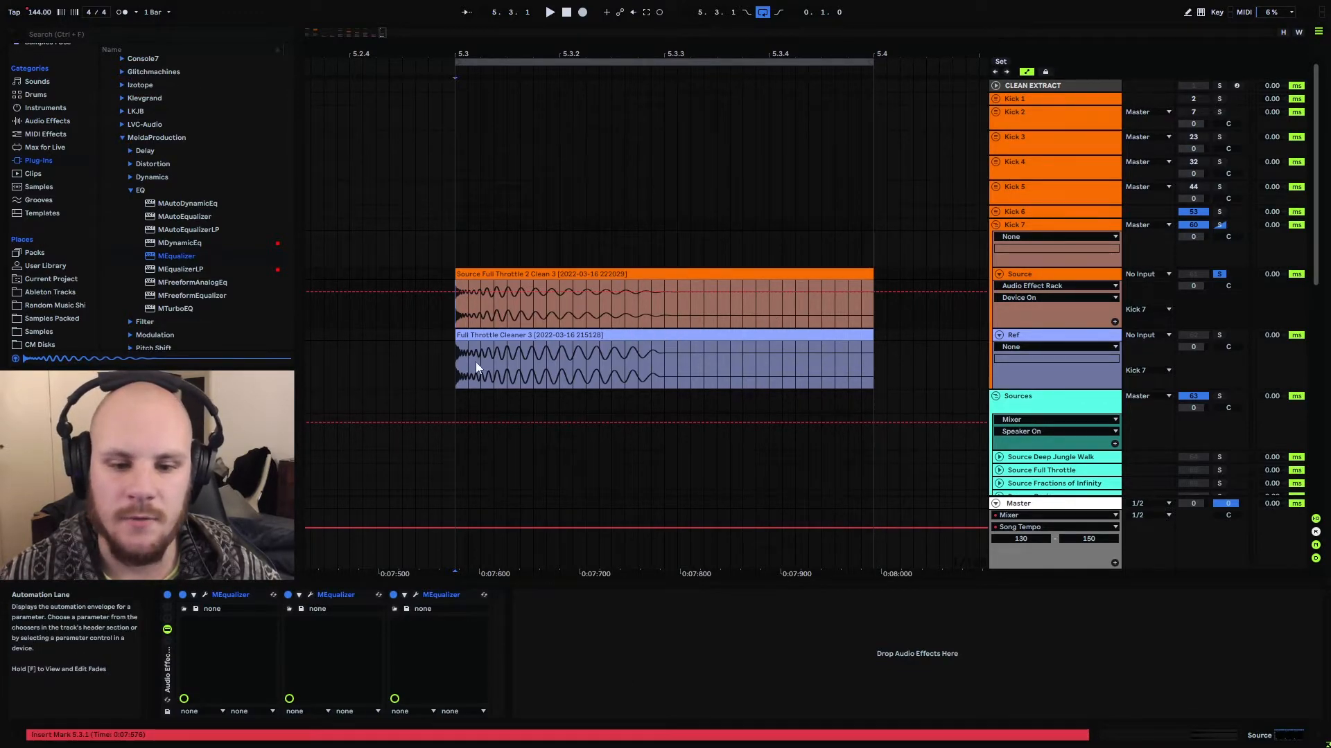
Compare the waveform shapes of the Source and Ref clips over the length of the kick
left_click_drag(459, 365, 704, 373)
left_click(560, 364)
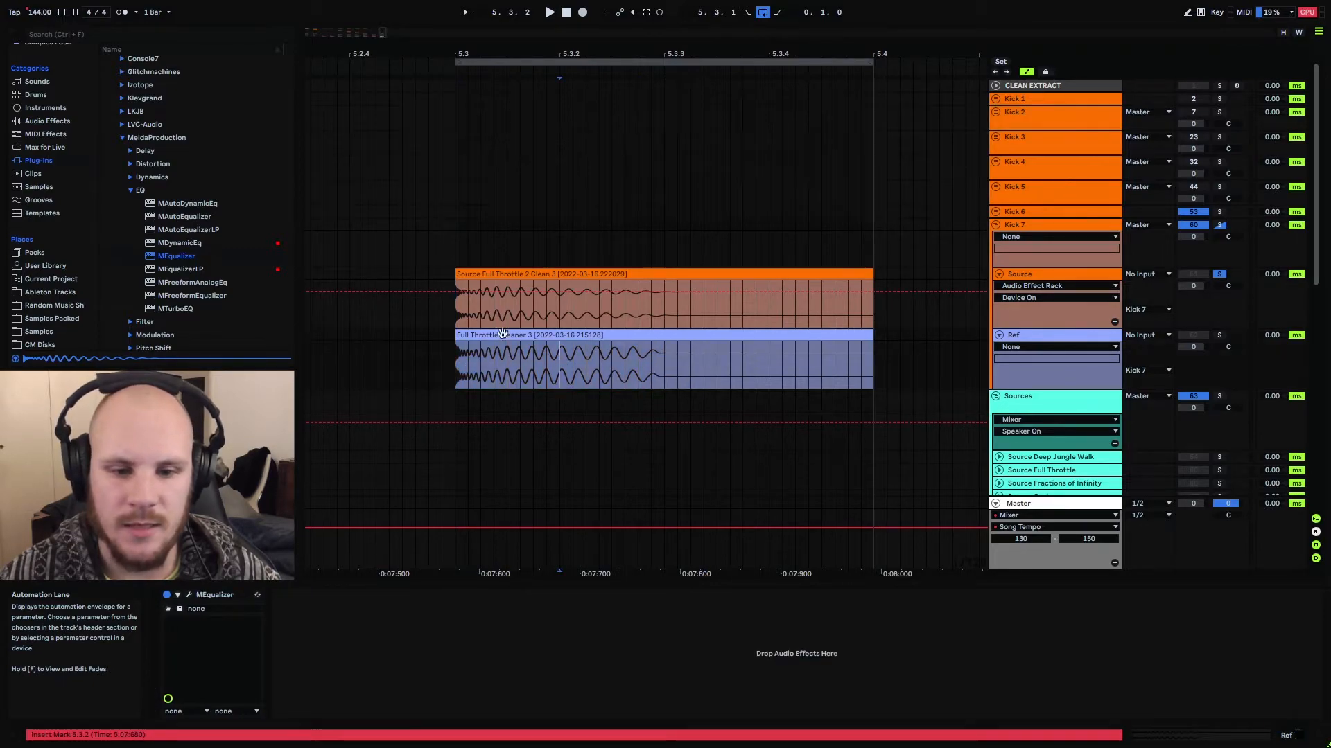
left_click_drag(462, 317, 701, 319)
left_click(703, 319)
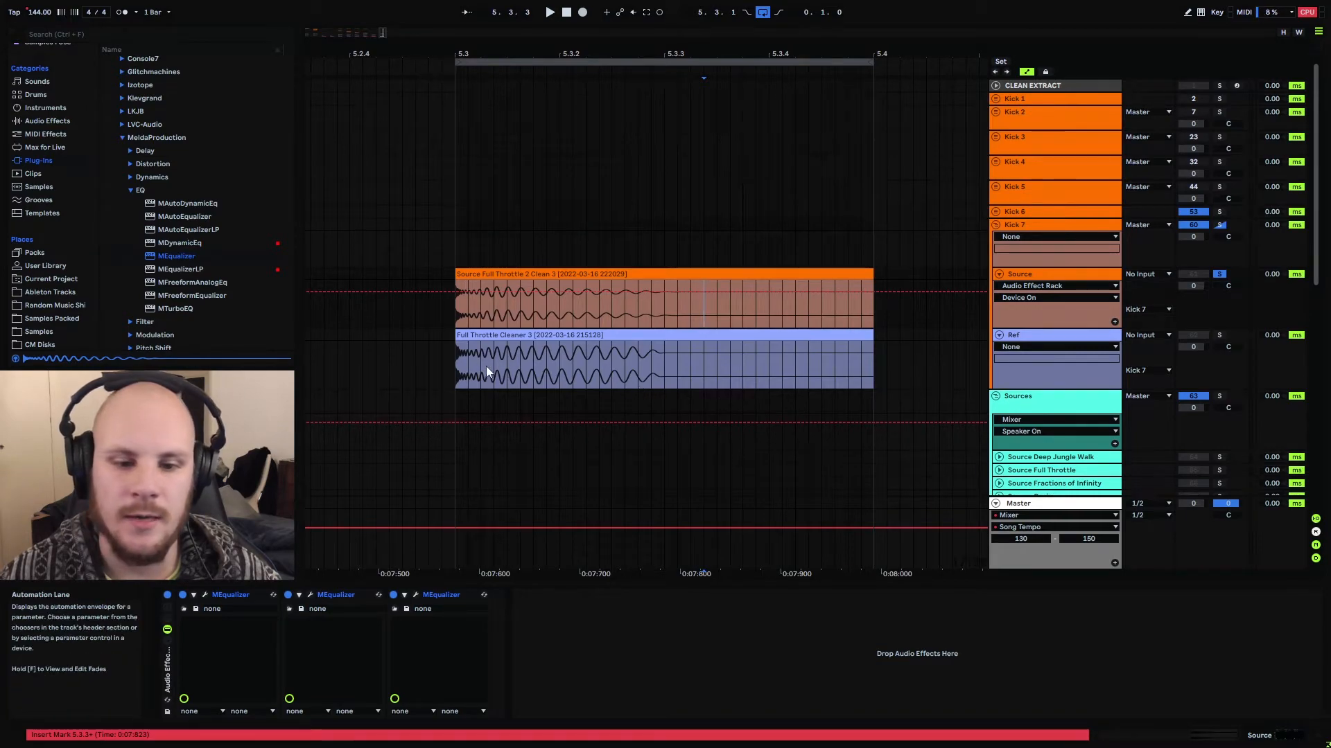
left_click_drag(456, 363, 672, 368)
left_click(672, 369)
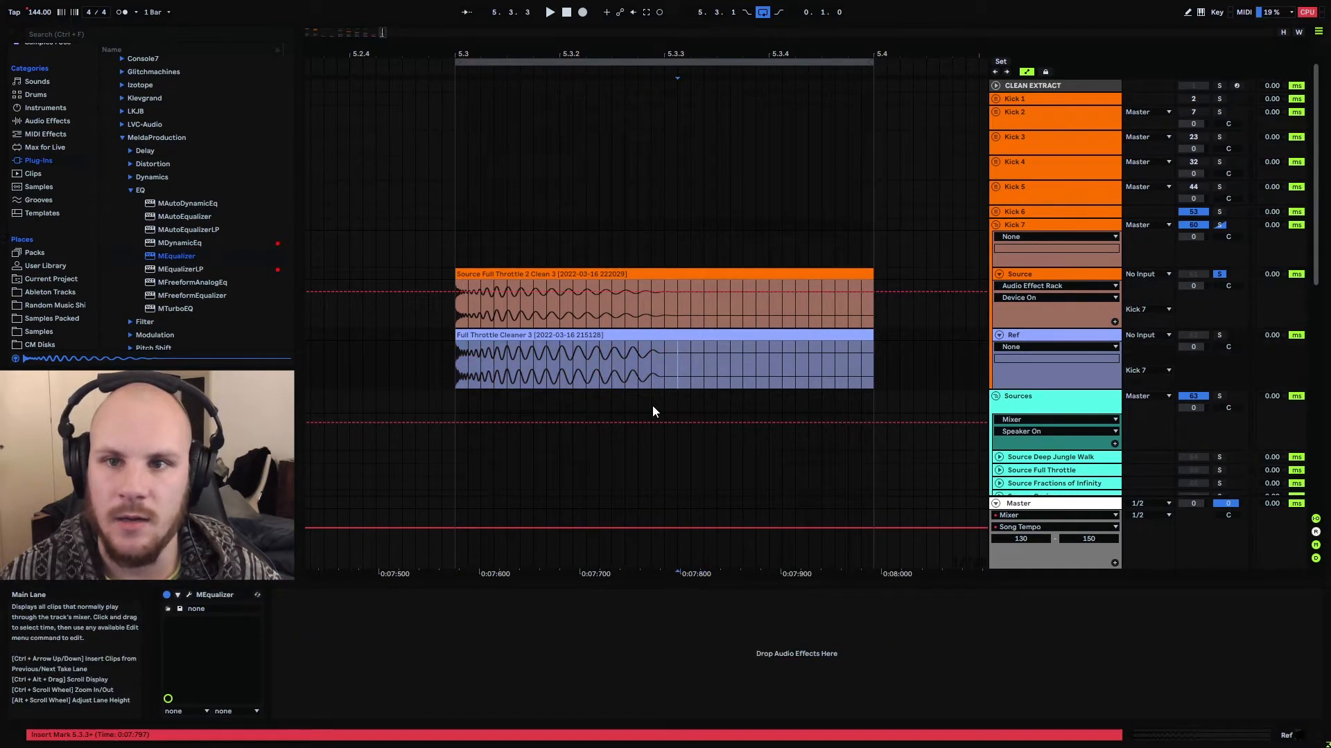
Insert an audio track below Source, route Source's Post Mixer output into it, and record the processed kick
left_click(1038, 276)
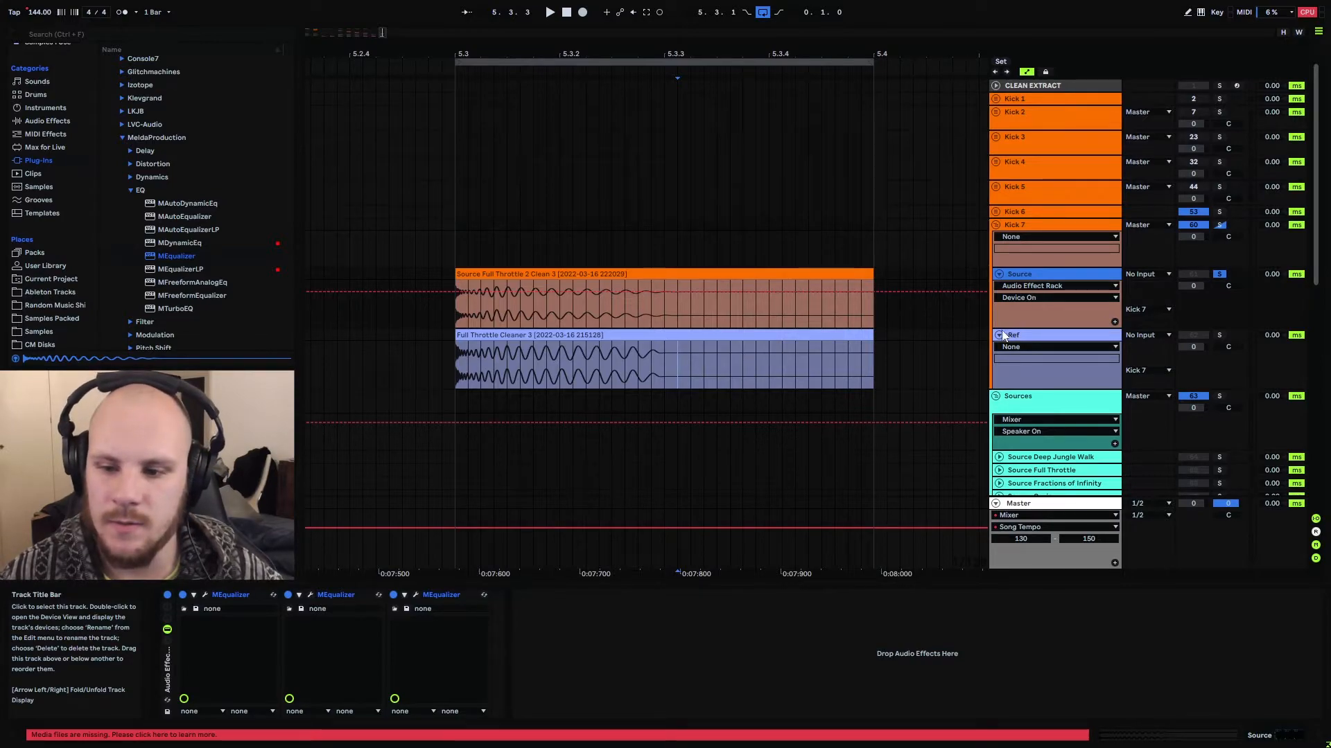
key("ctrl+t")
left_click(1143, 338)
mouse_move(477, 54)
left_mouse_down()
mouse_move(477, 97)
mouse_move(371, 92)
mouse_move(461, 90)
mouse_move(440, 61)
mouse_move(466, 54)
left_mouse_up()
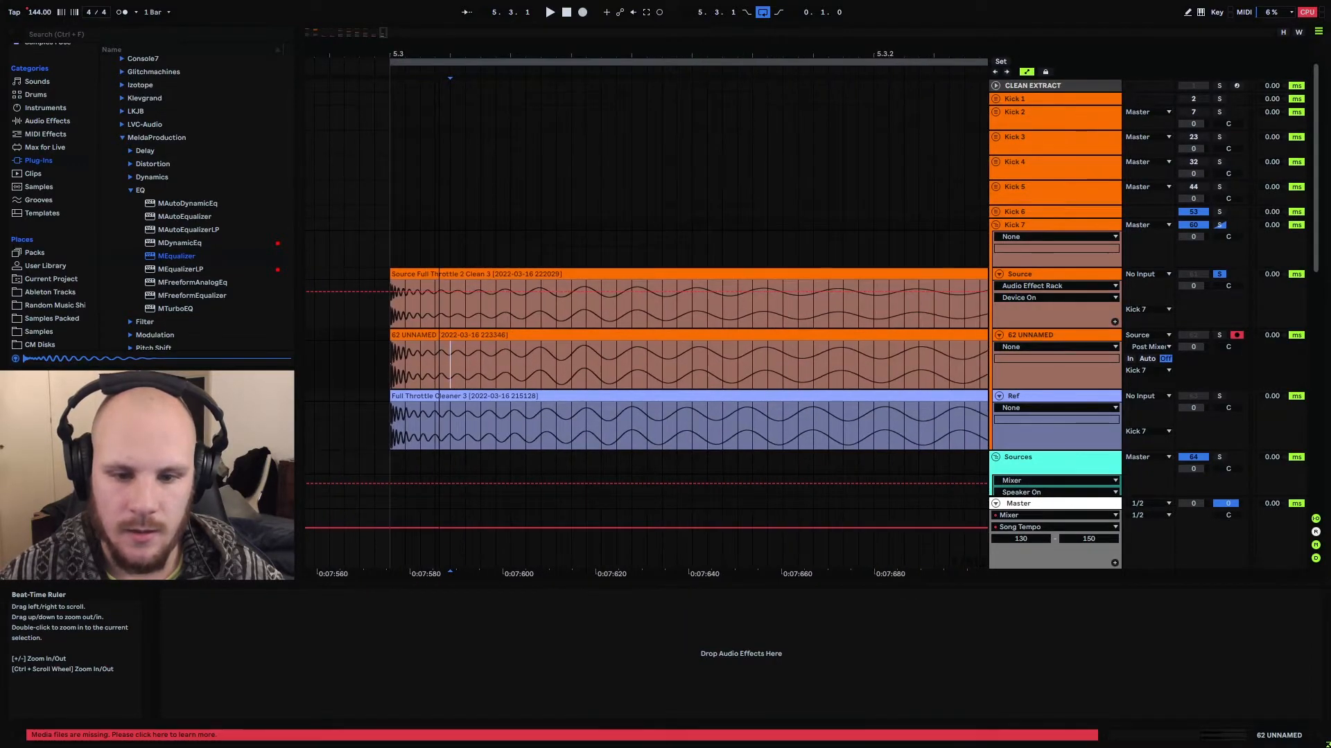
Split the recorded kick clip at 5.3.3, where the reference kick ends, and delete the tail, keeping the first part selected
left_click(462, 361)
left_click_drag(466, 368, 475, 364)
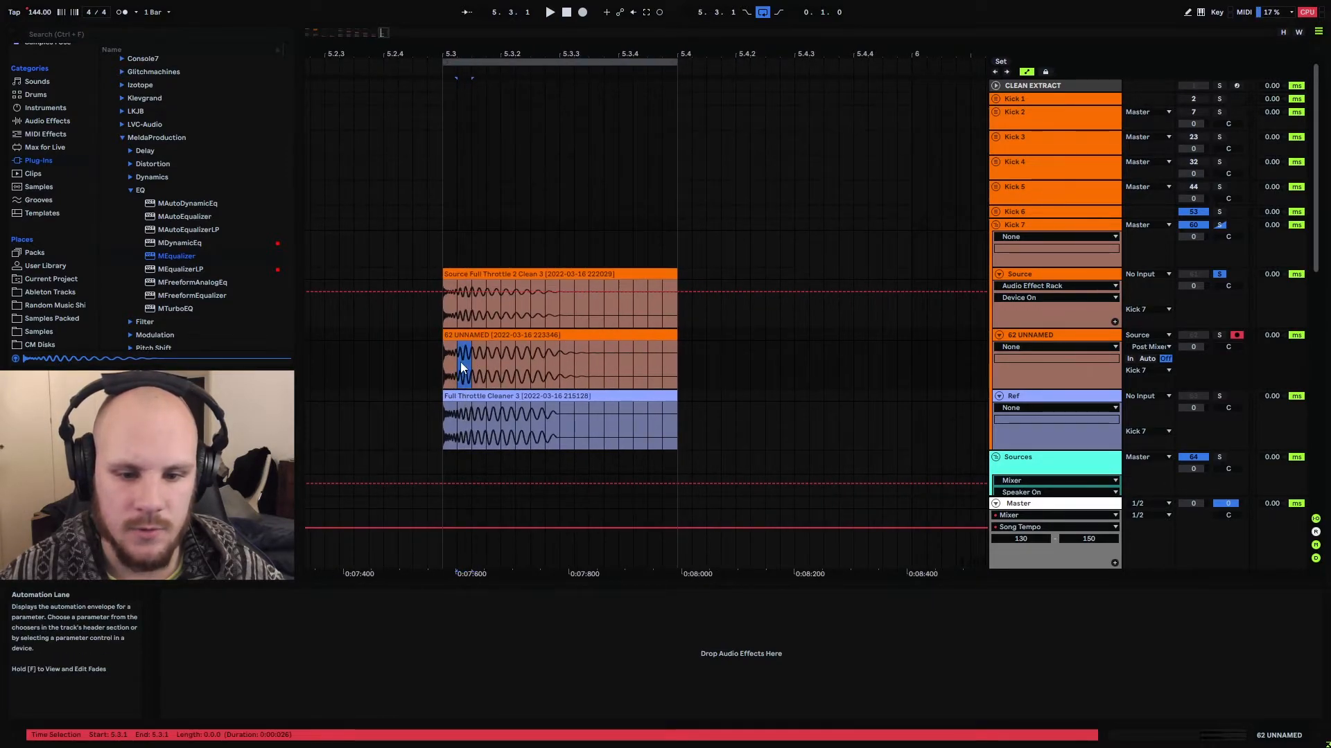
left_click(461, 365)
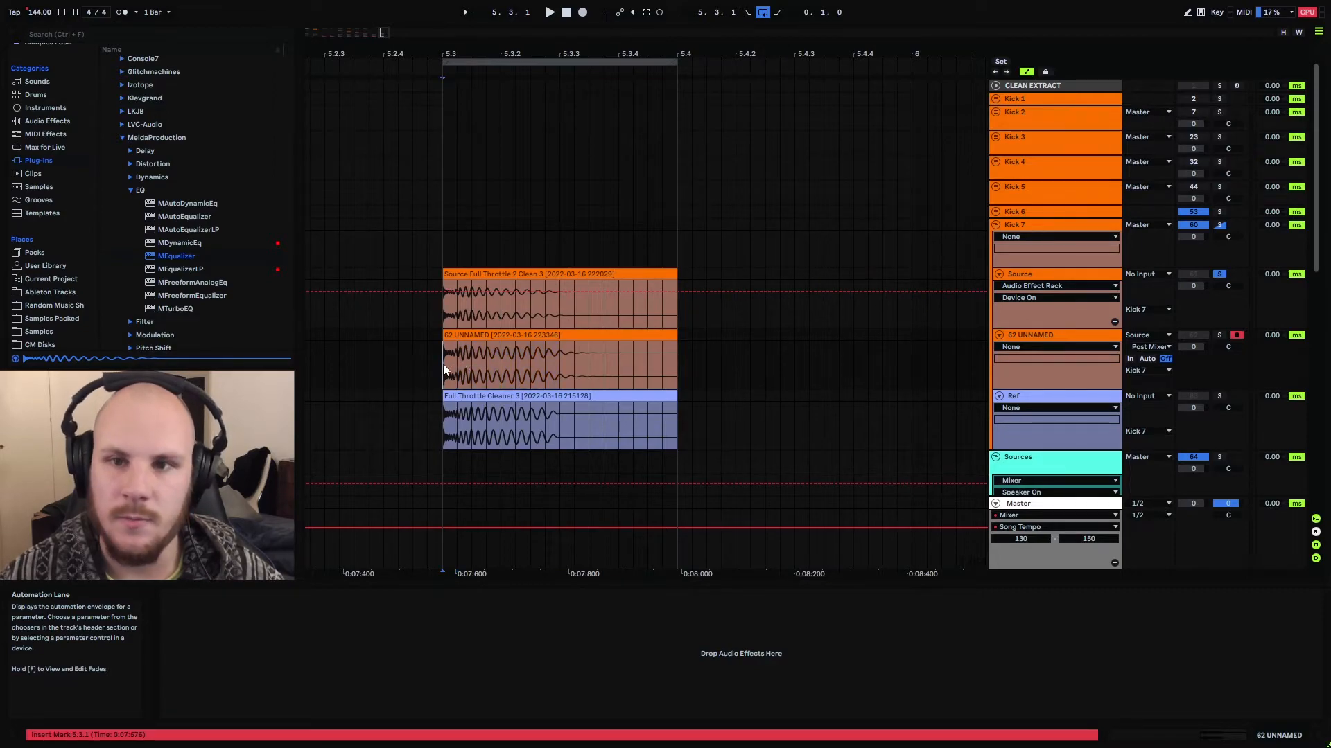
left_click(558, 361)
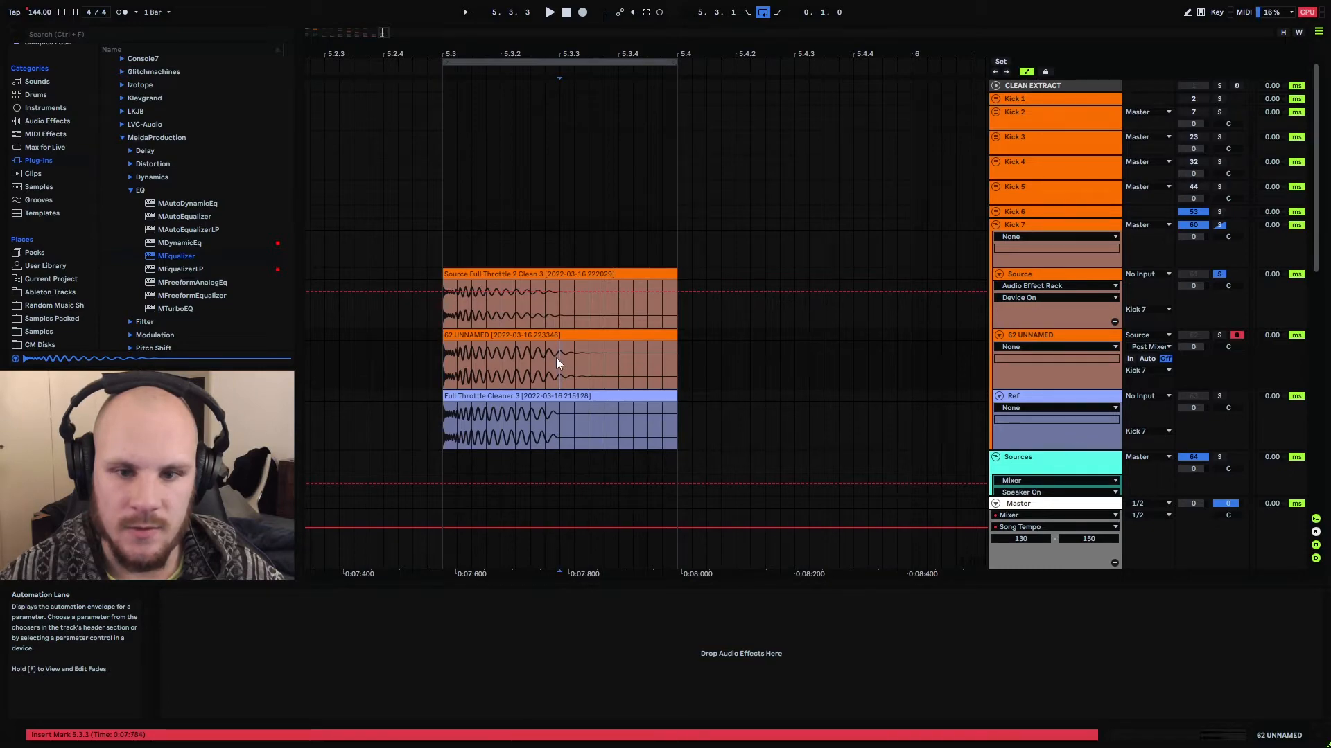
left_click_drag(557, 361, 599, 363)
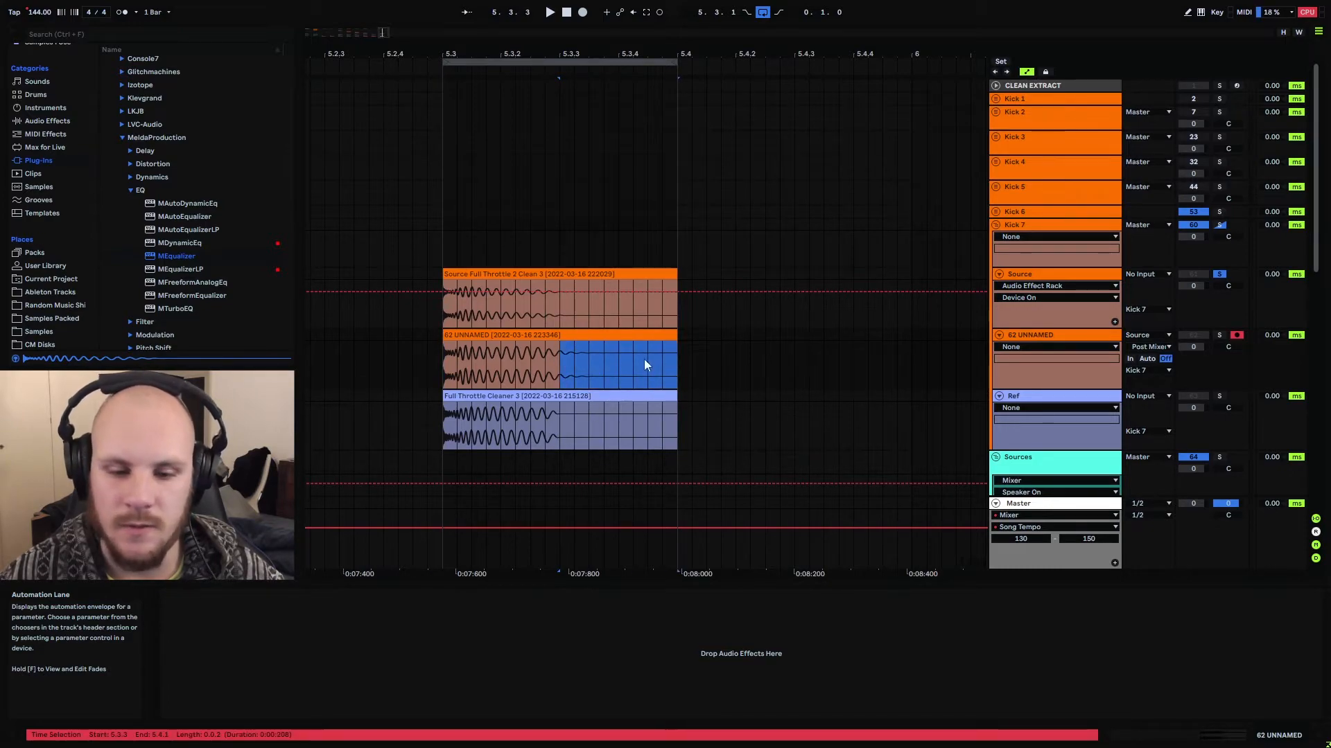
left_click(560, 359)
key("ctrl+e")
left_click(578, 336)
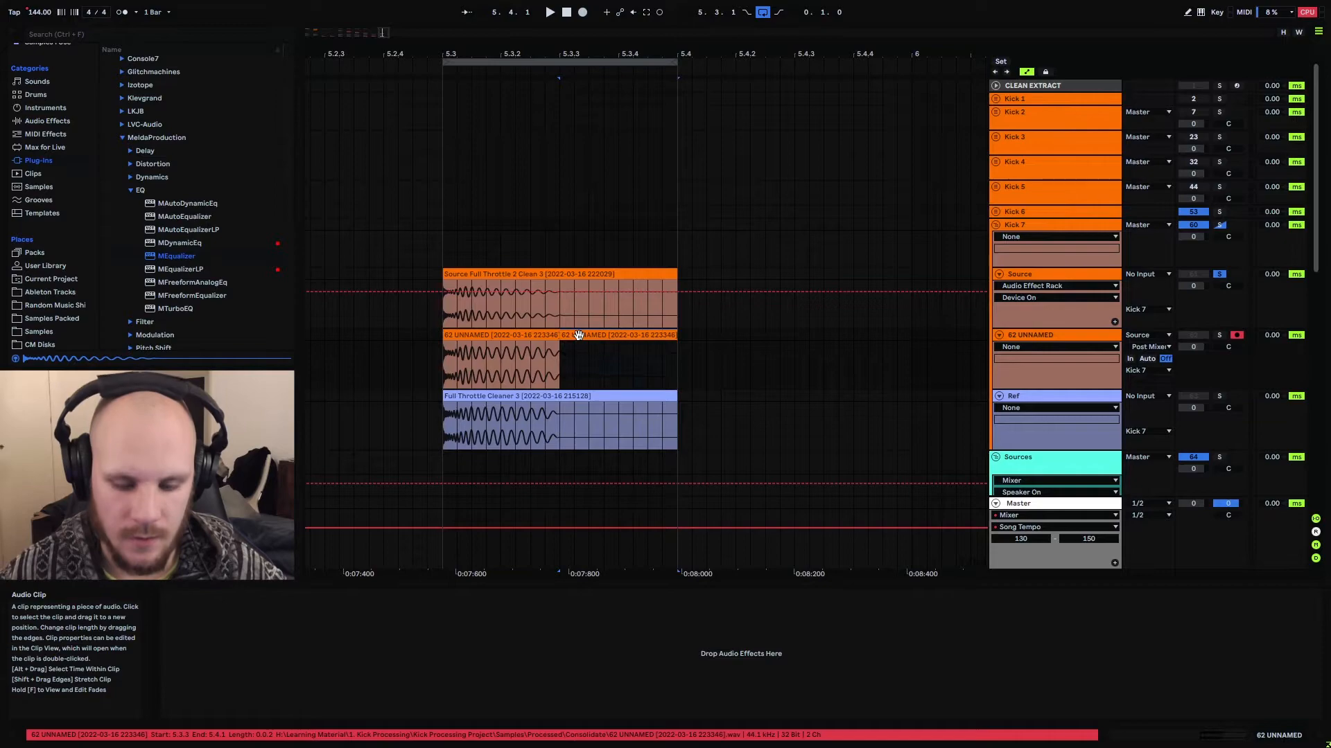
key("Delete")
left_click(534, 335)
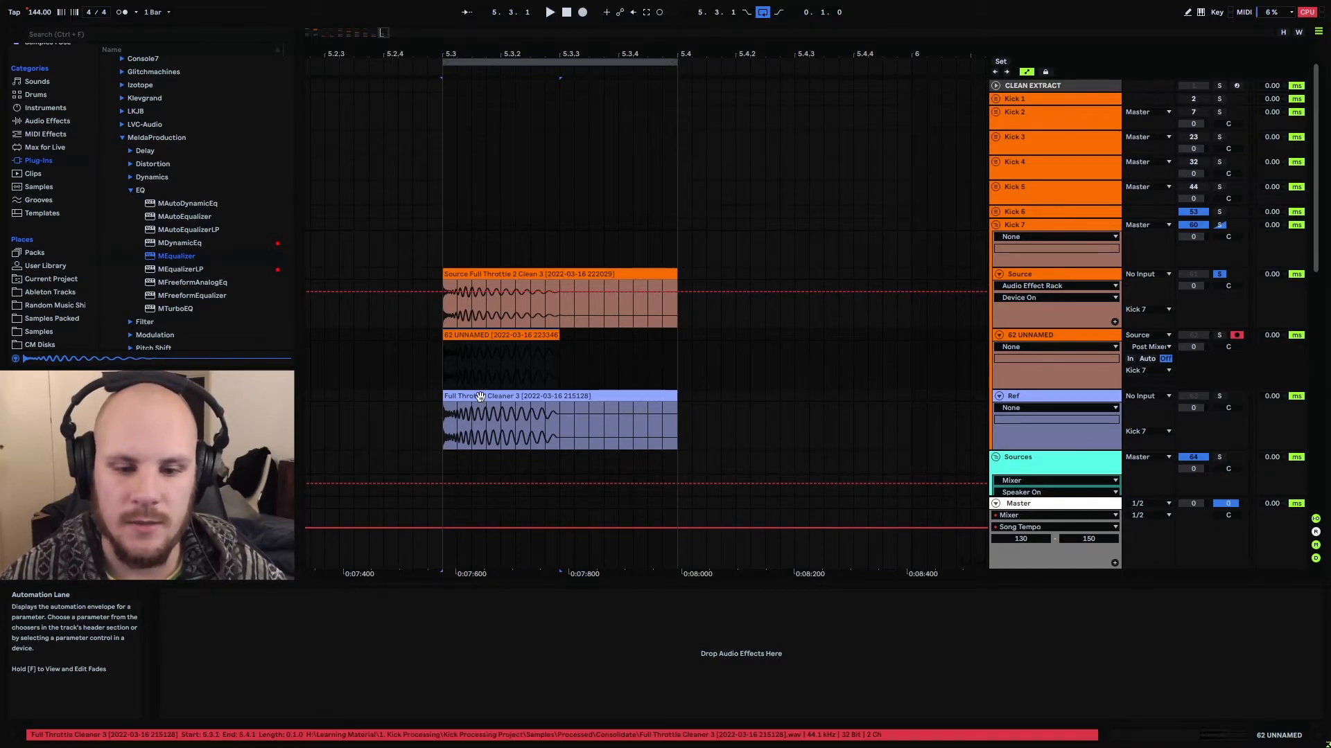
Play the kick from 5.3.1 with Ref soloed and switch the solo to the recorded kick track to compare them
left_click(998, 416)
left_click(1219, 398)
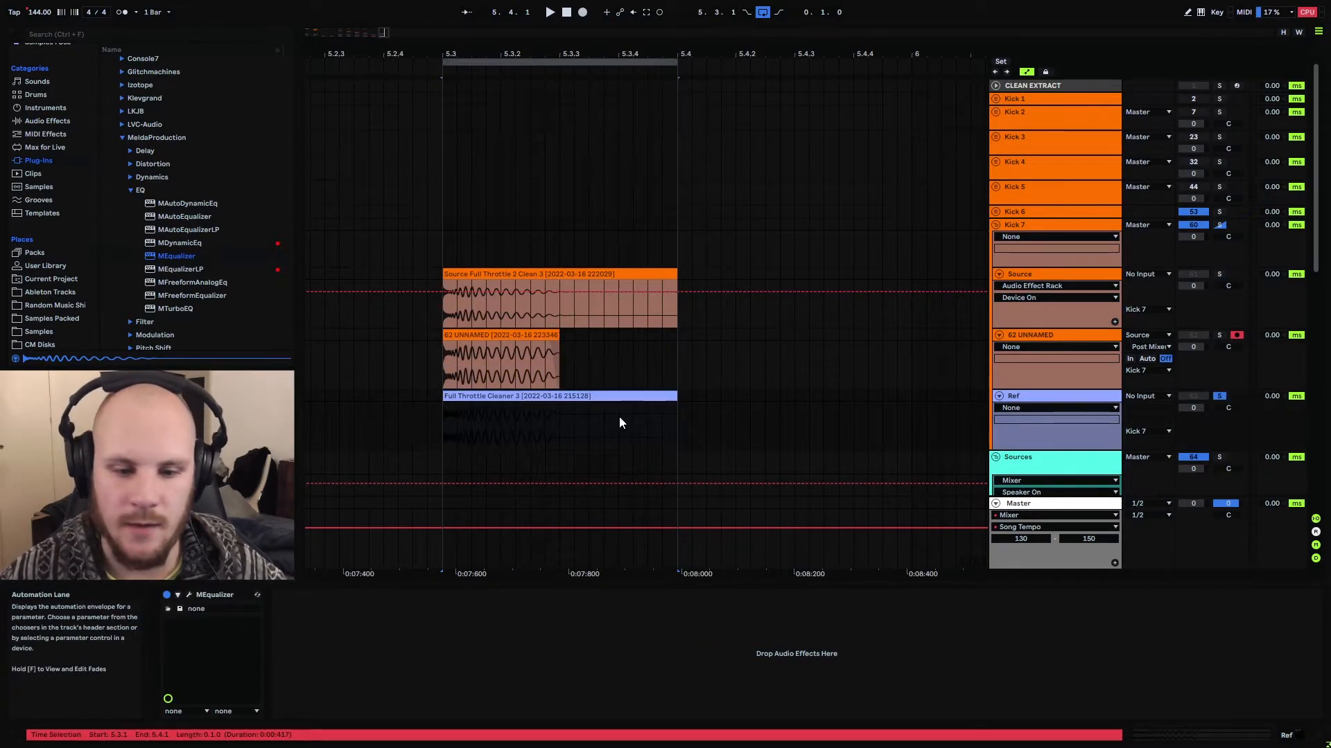
left_click(444, 424)
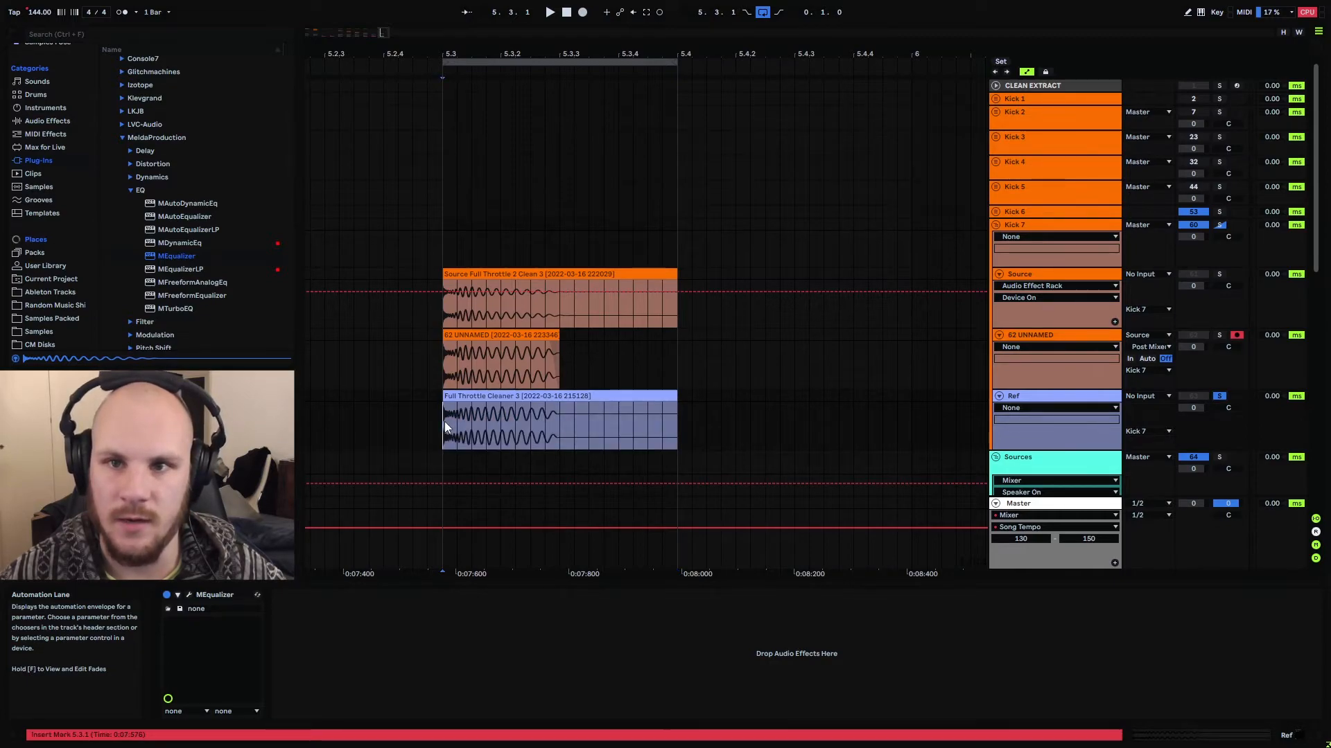
key("space")
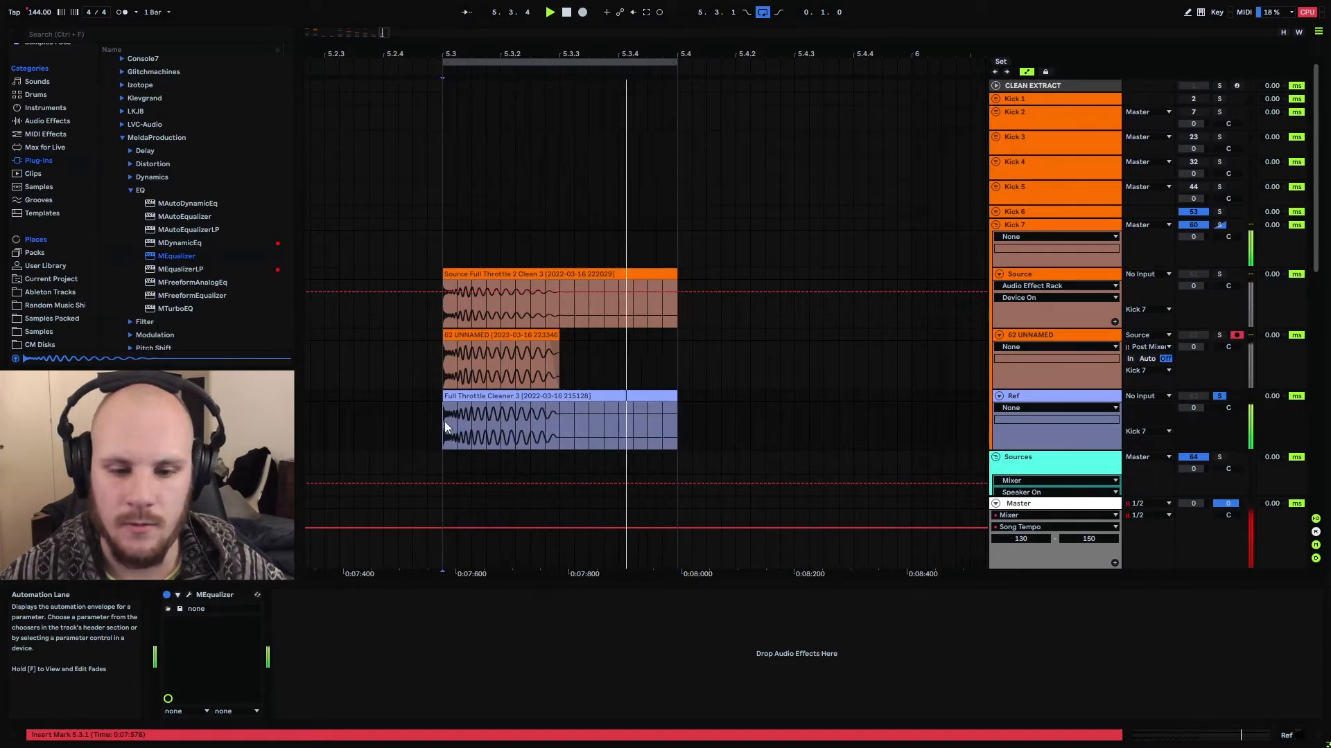
left_click(1219, 334)
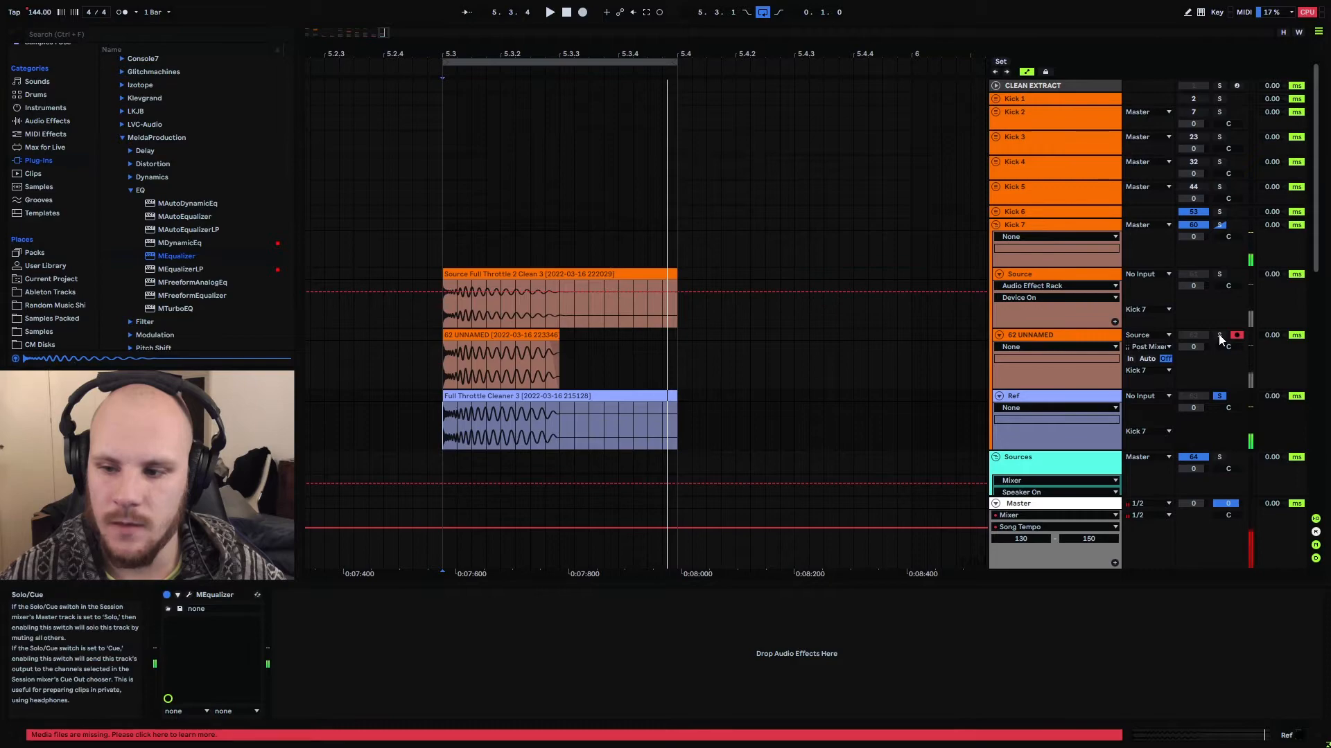
Insert an audio track below the recorded kick track and rename the two tracks Kick and Hat
left_click(1057, 337)
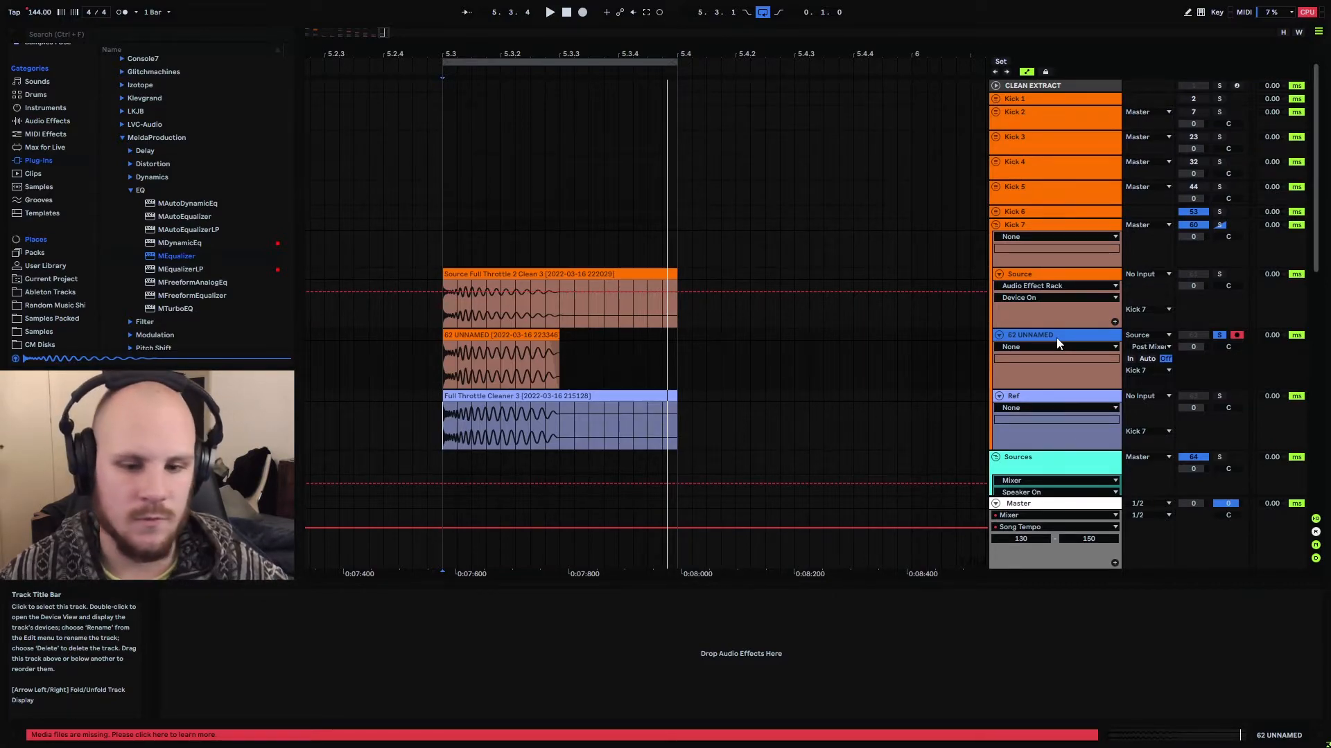
key("ctrl+t")
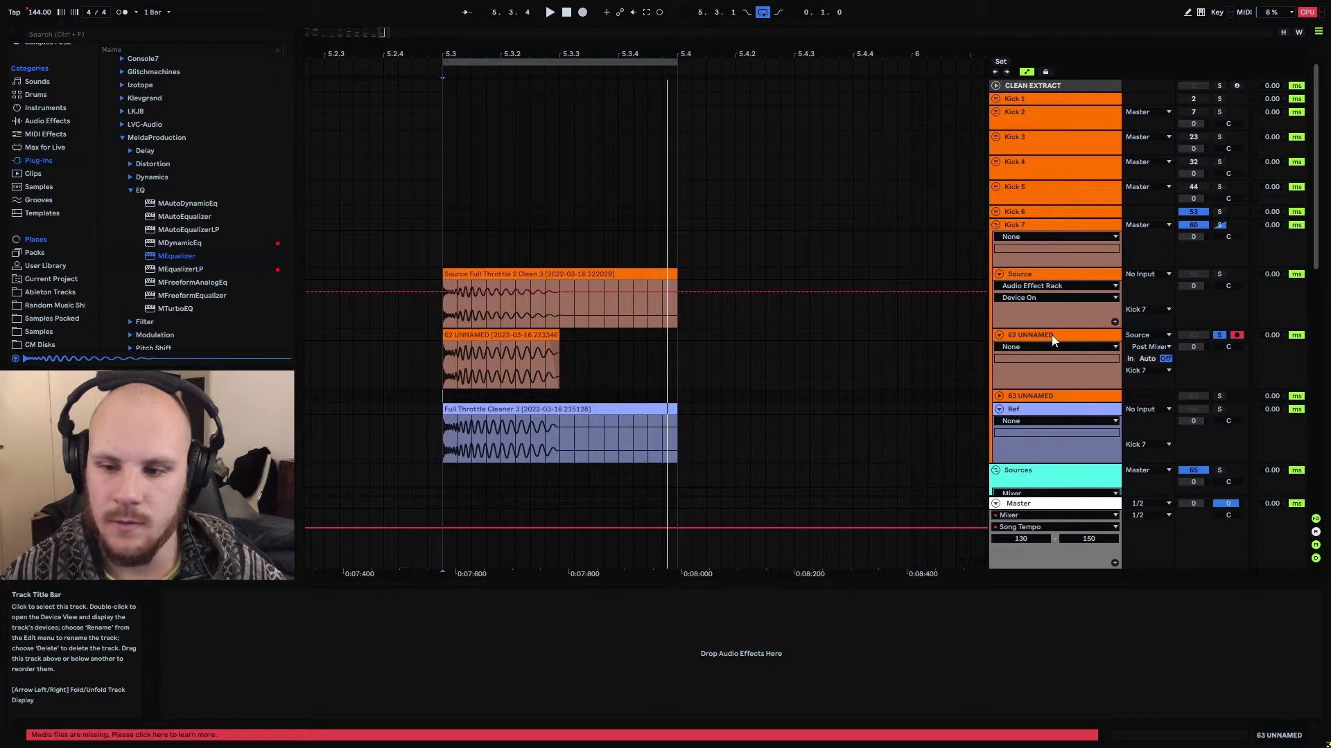
right_click(1053, 338)
left_click(1110, 391)
type("Kick")
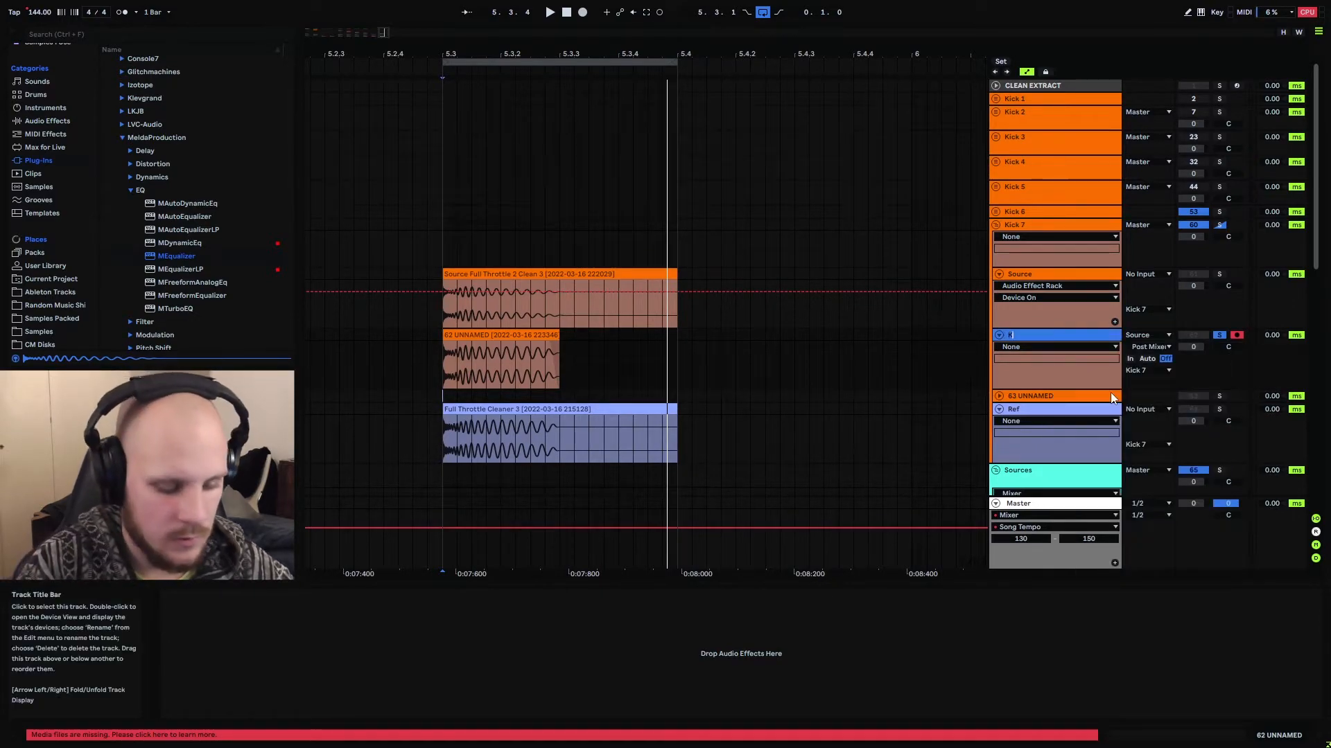
right_click(1059, 396)
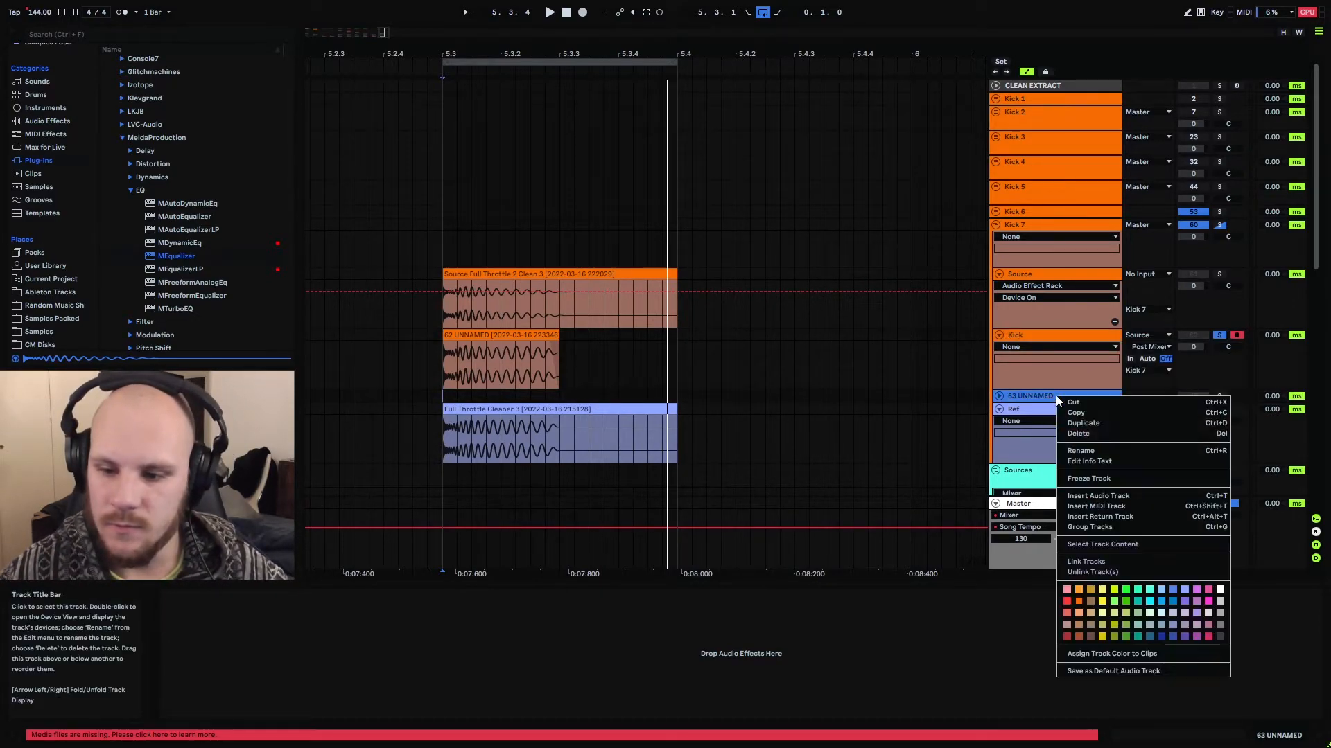
left_click(1091, 451)
type("Hat")
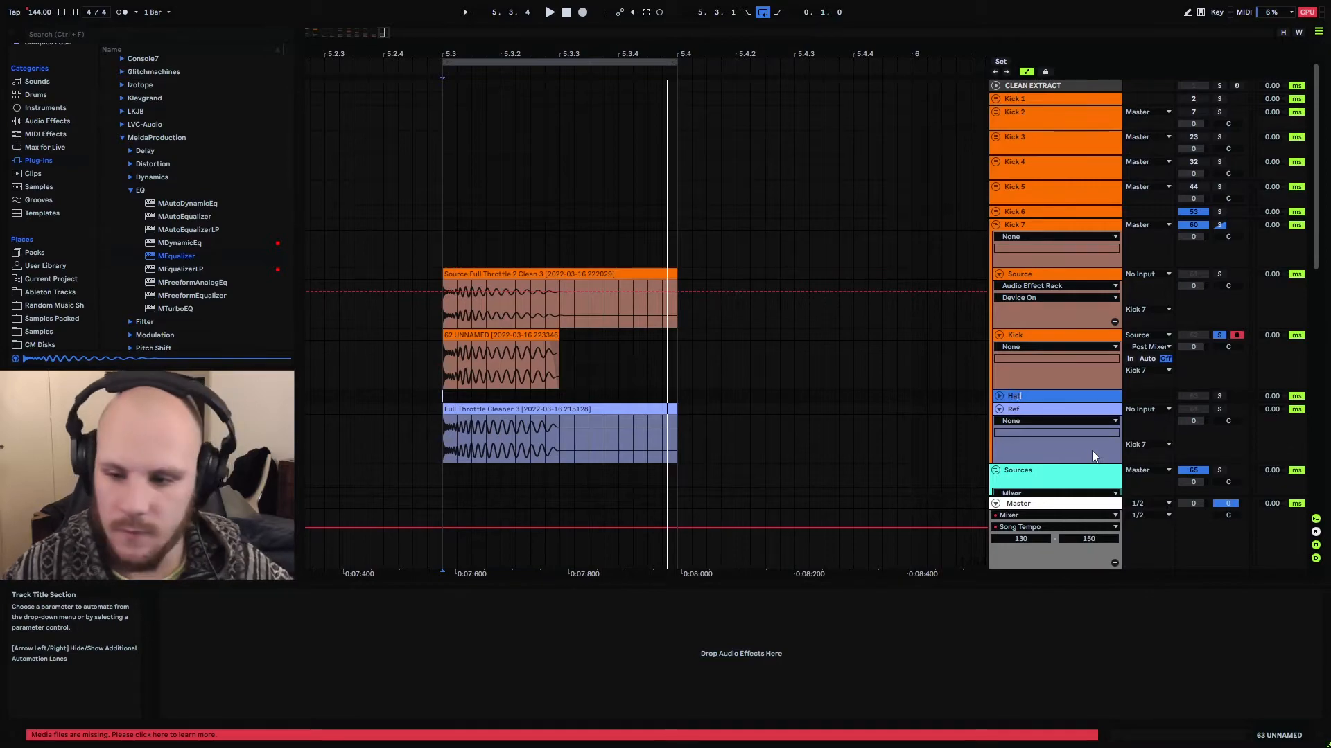
Group the Kick and Hat tracks, name the group Mix, and unfold Hat with the insert marker at 5.3.1
left_click(1010, 340)
left_click(1021, 393, "shift")
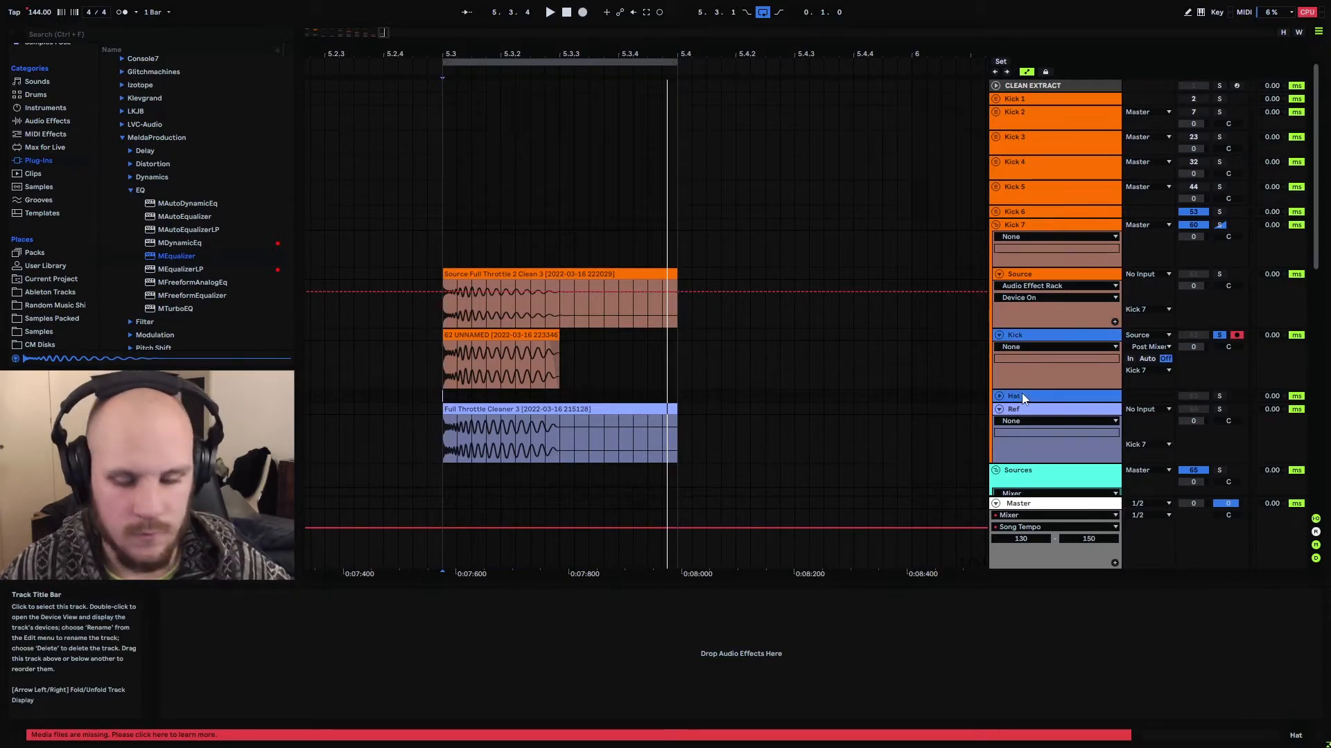
right_click(1027, 337)
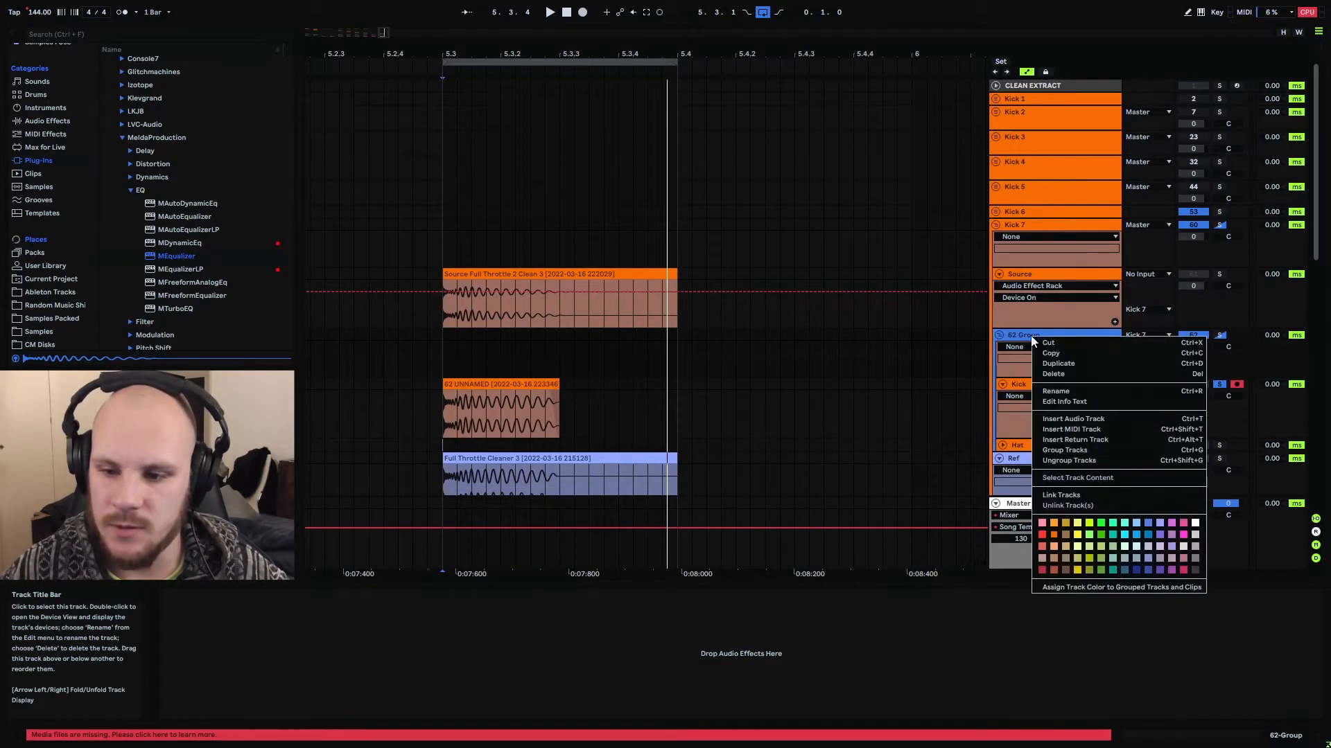
left_click(1065, 393)
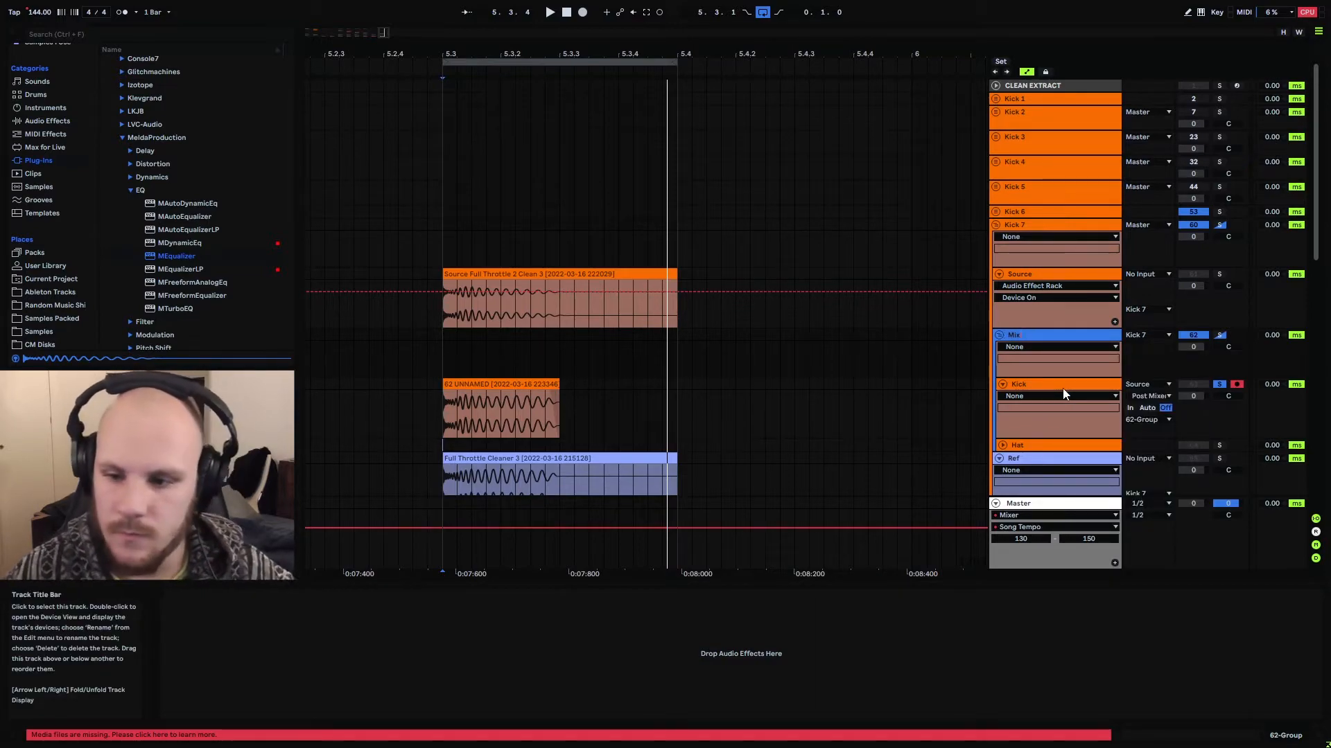
type("Mix")
key("Return")
left_click(1001, 445)
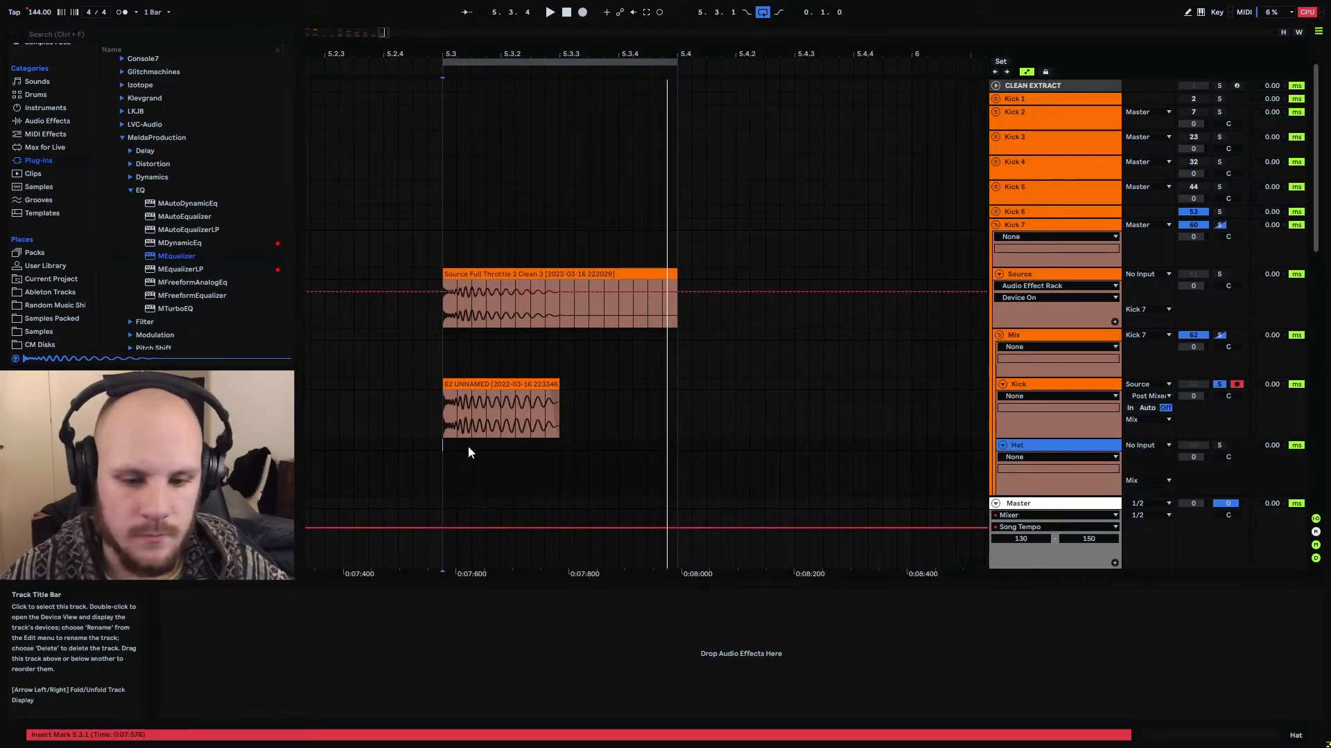
left_click(443, 454)
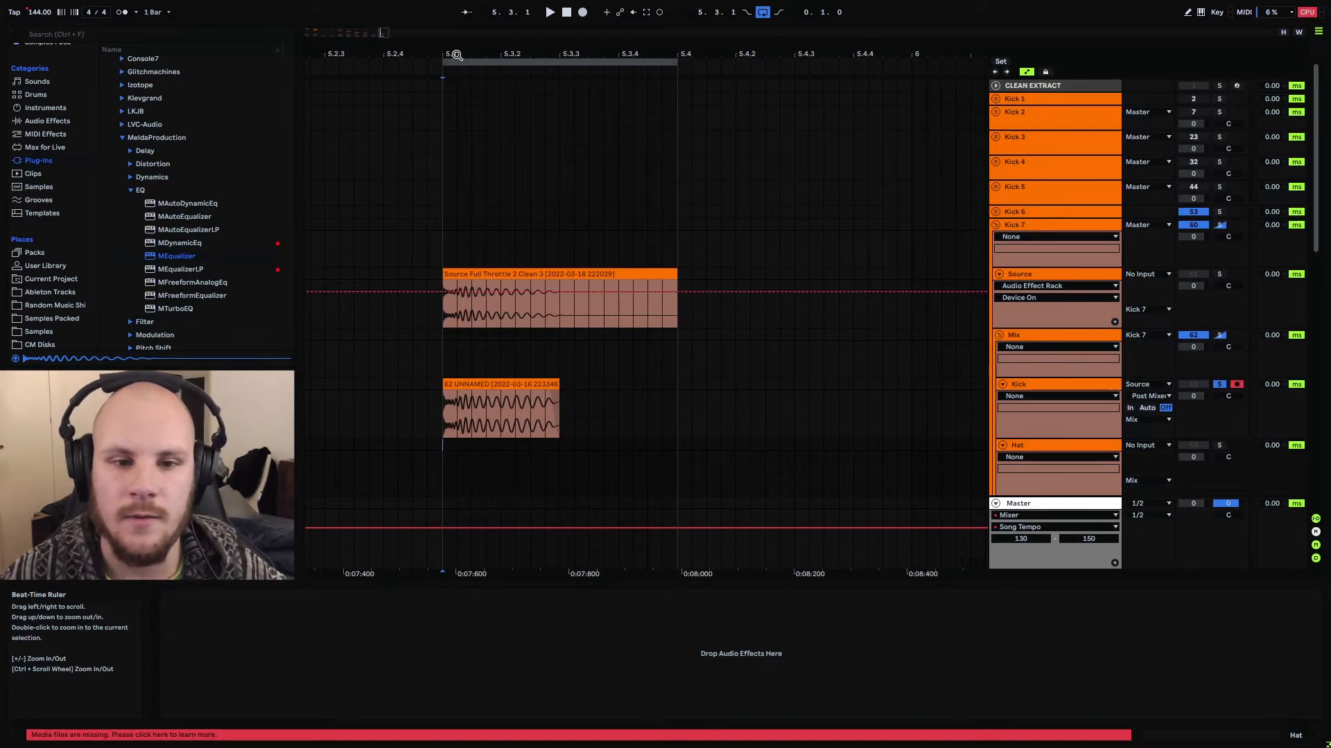
Expand Kick 2's Hat Renders group and measure the length of the hat hit at 1.3.1 on Hat Uncompressed
left_click_drag(457, 55, 459, 13)
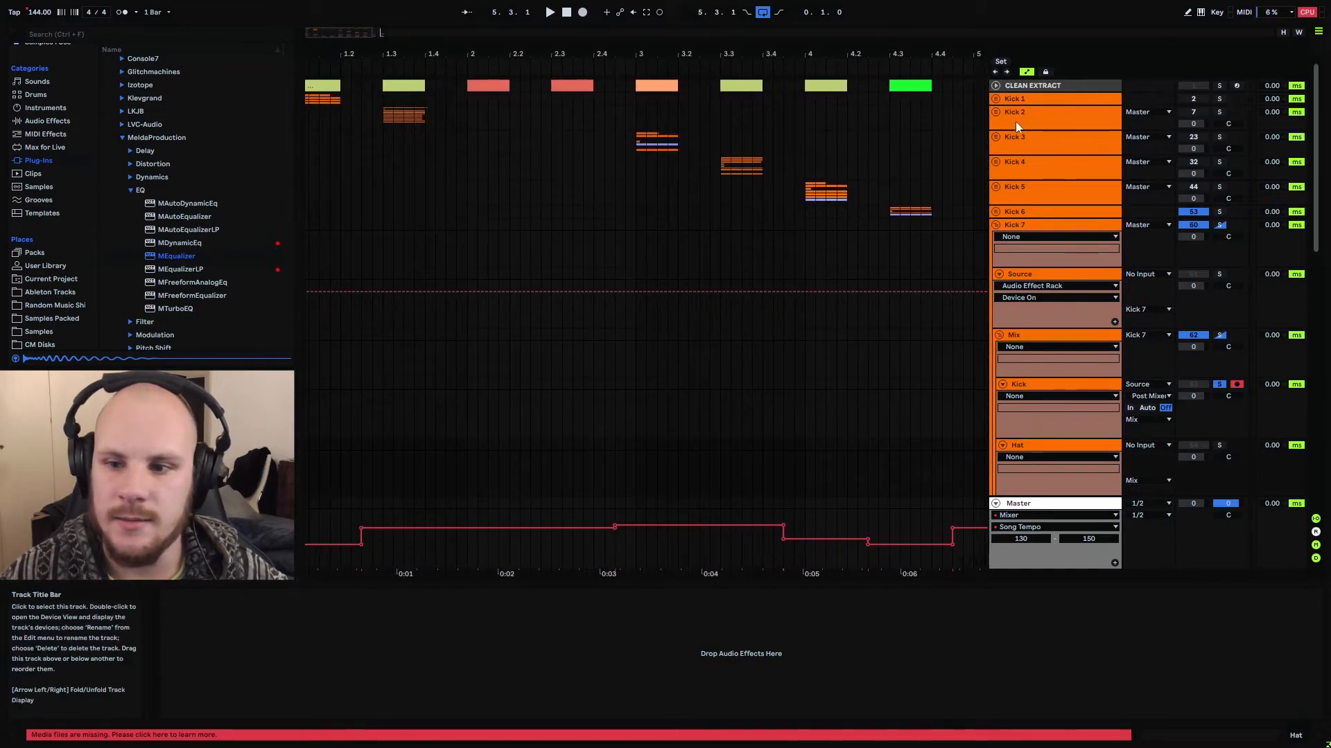
left_click(995, 113)
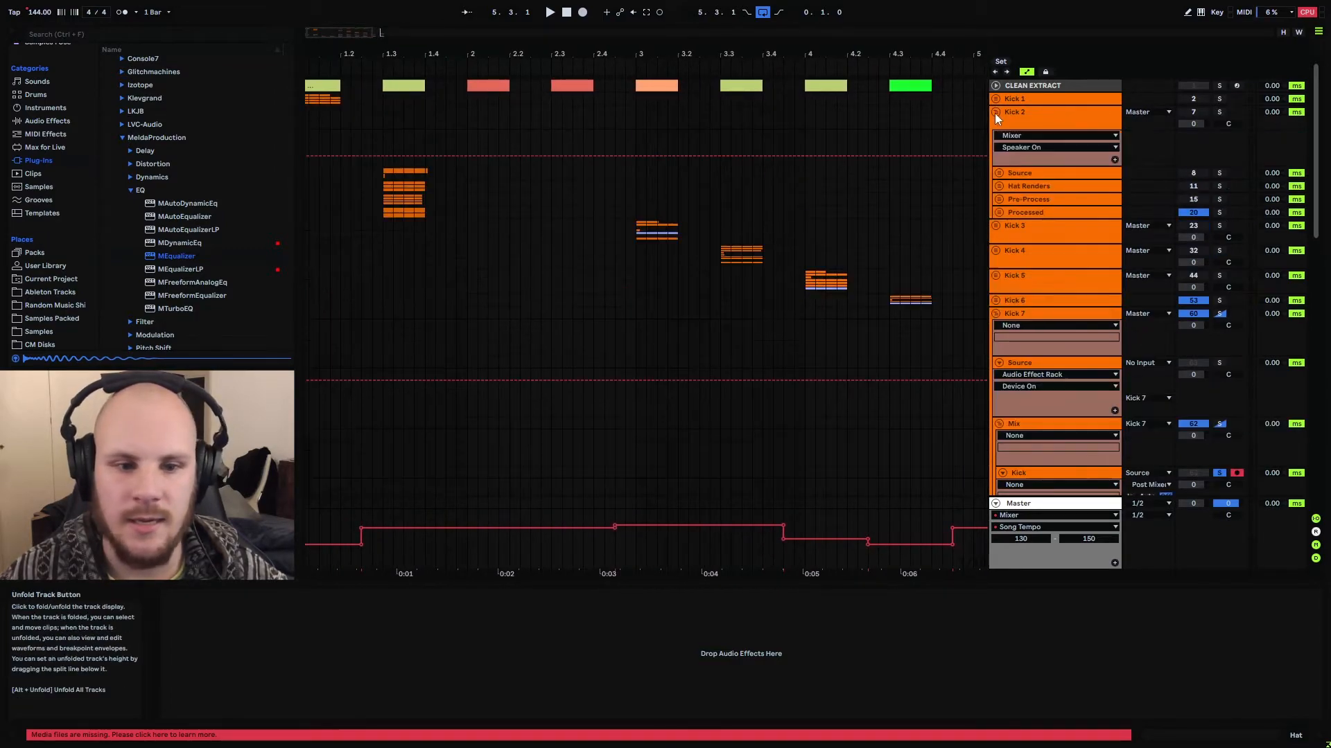
left_click(999, 186)
left_click_drag(394, 53, 496, 125)
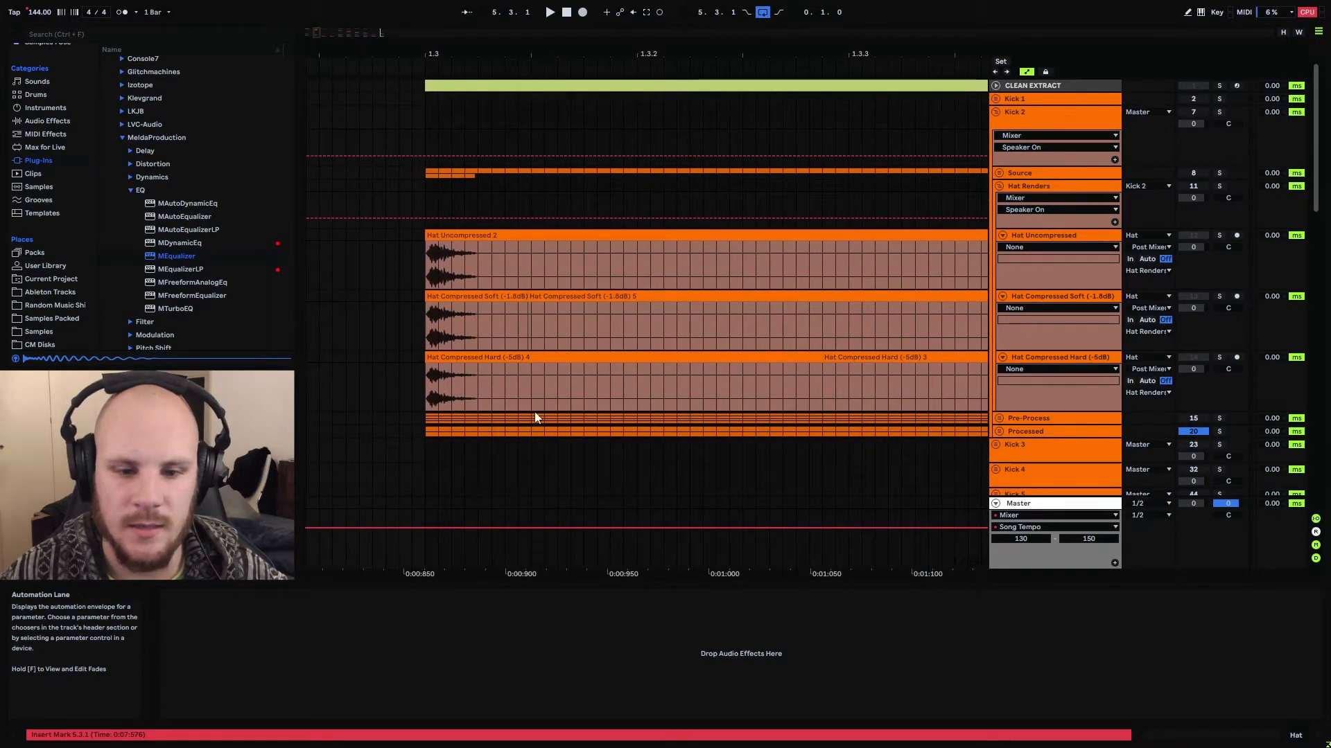
left_click(431, 269)
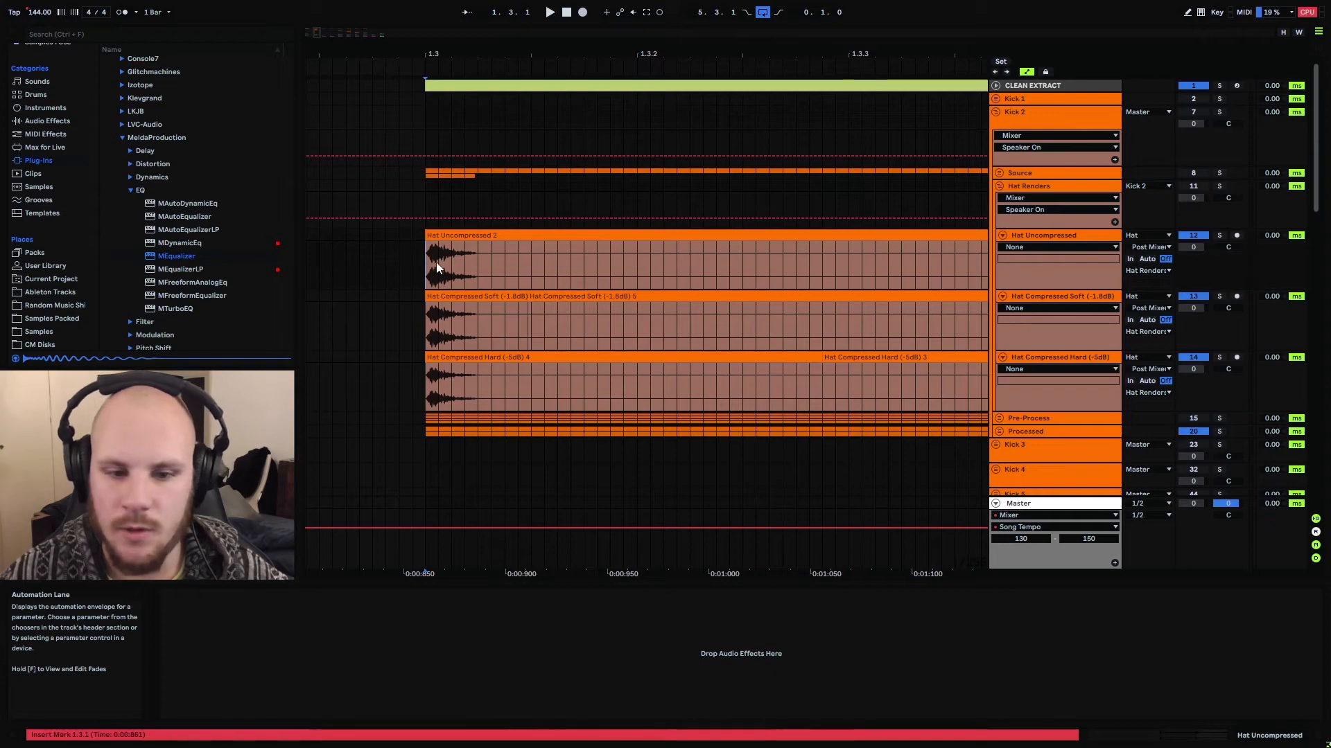
left_click_drag(437, 263, 518, 270)
left_click(481, 273)
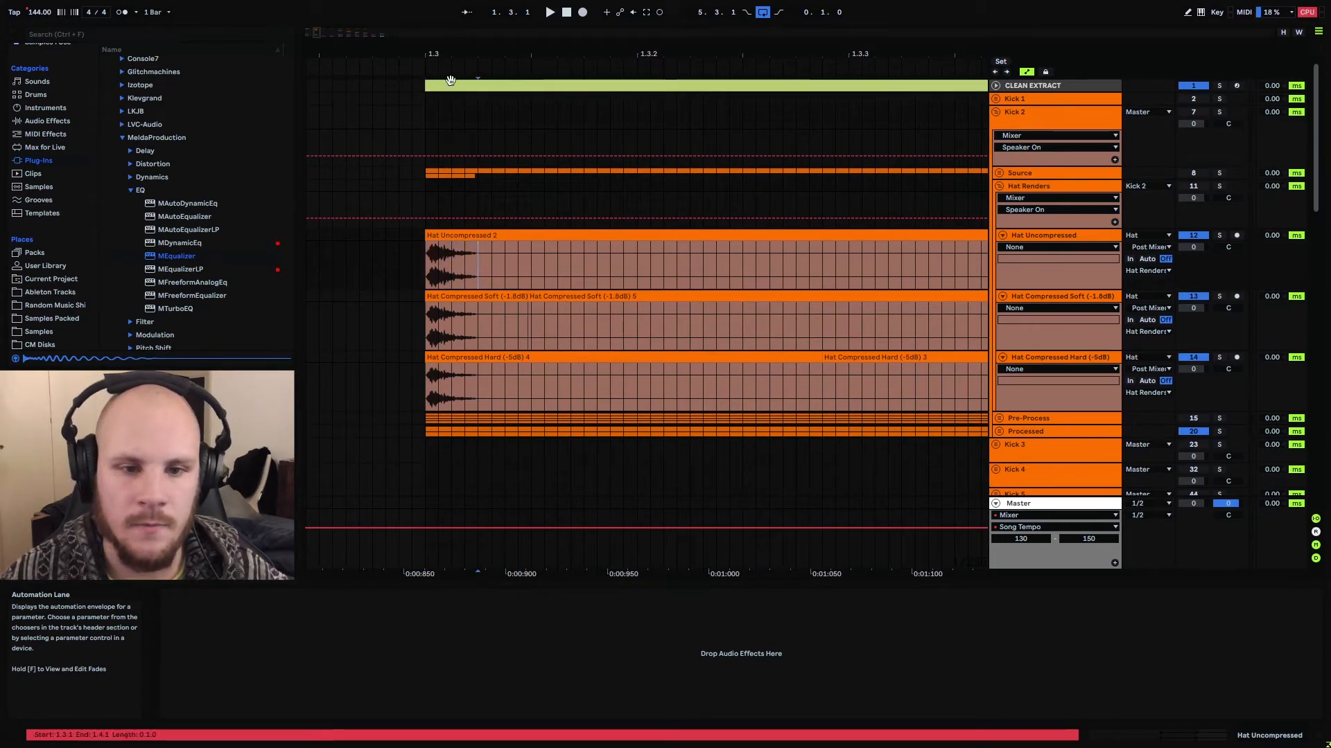
left_click_drag(450, 81, 467, 107)
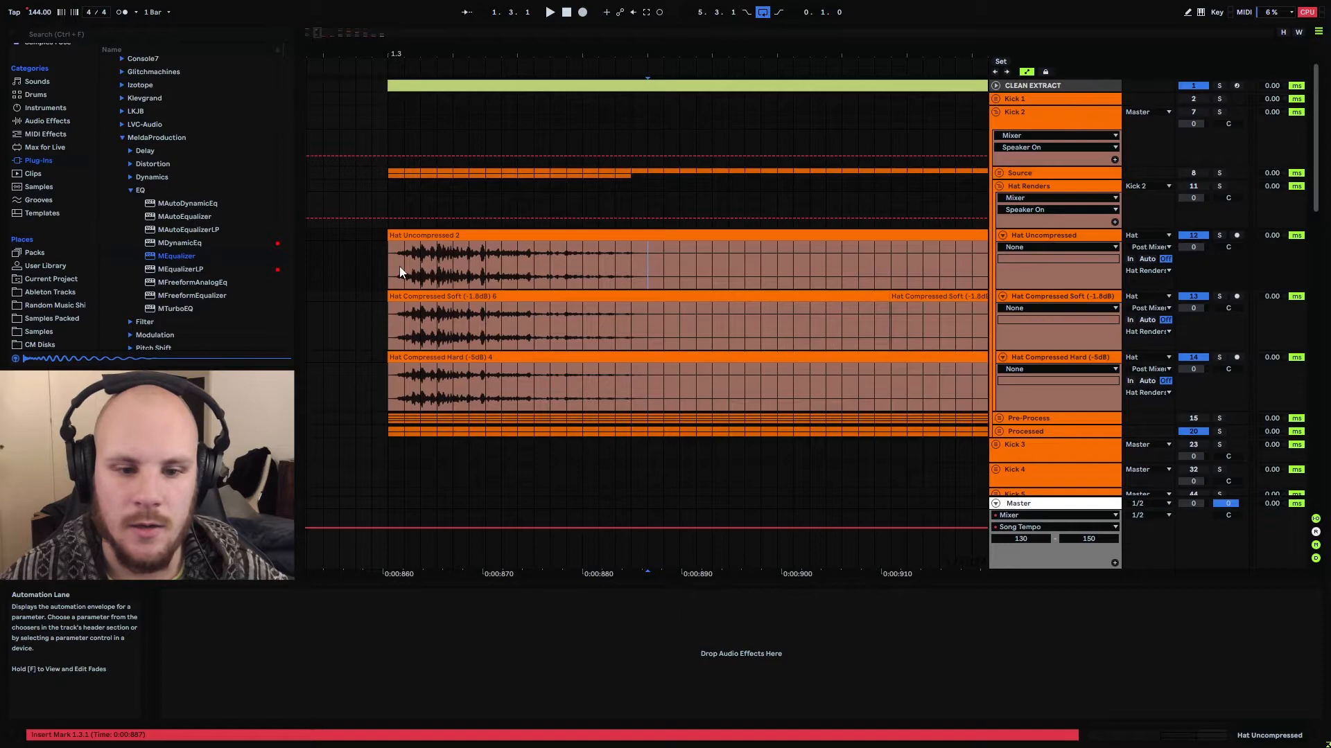
left_click_drag(398, 264, 638, 247)
left_click_drag(638, 249, 638, 249)
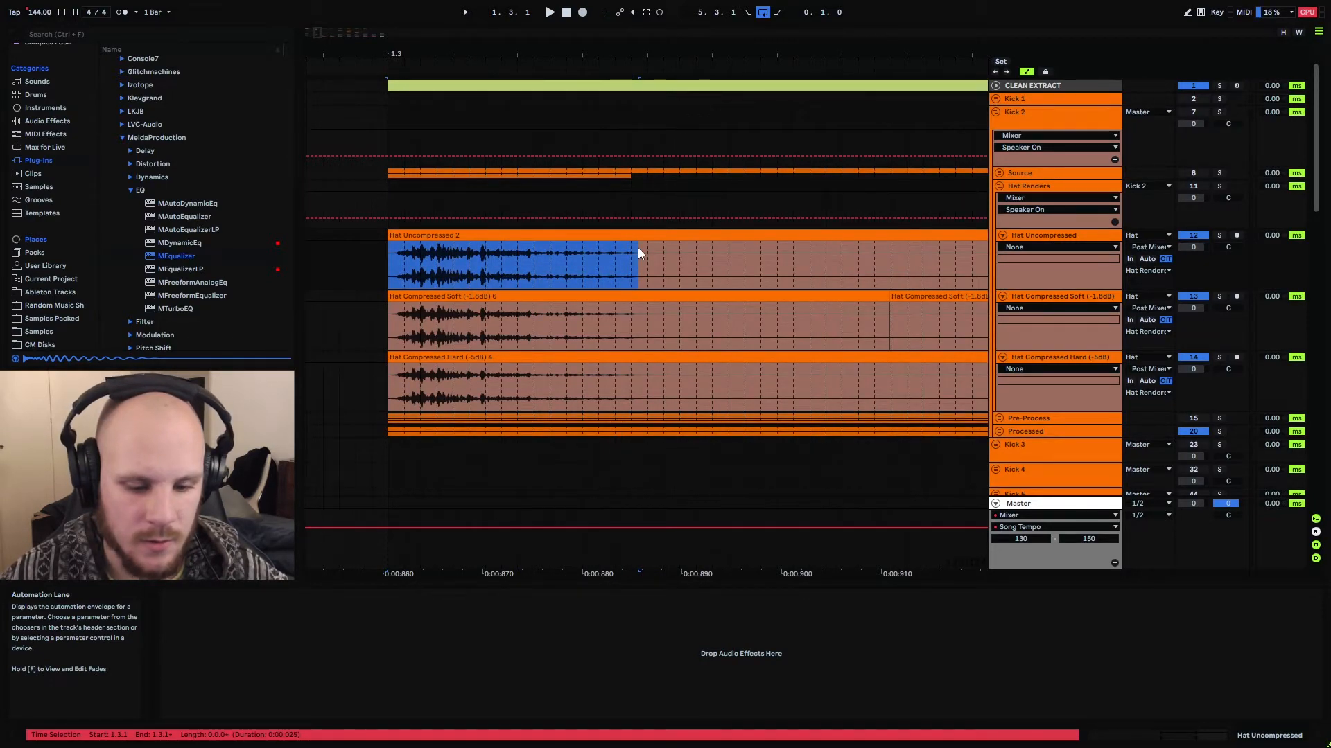
left_click_drag(638, 248, 641, 249)
Expand Kick 2's Source group and compare the opening transient of its kick clip with the length of the hat clip
left_click(998, 173)
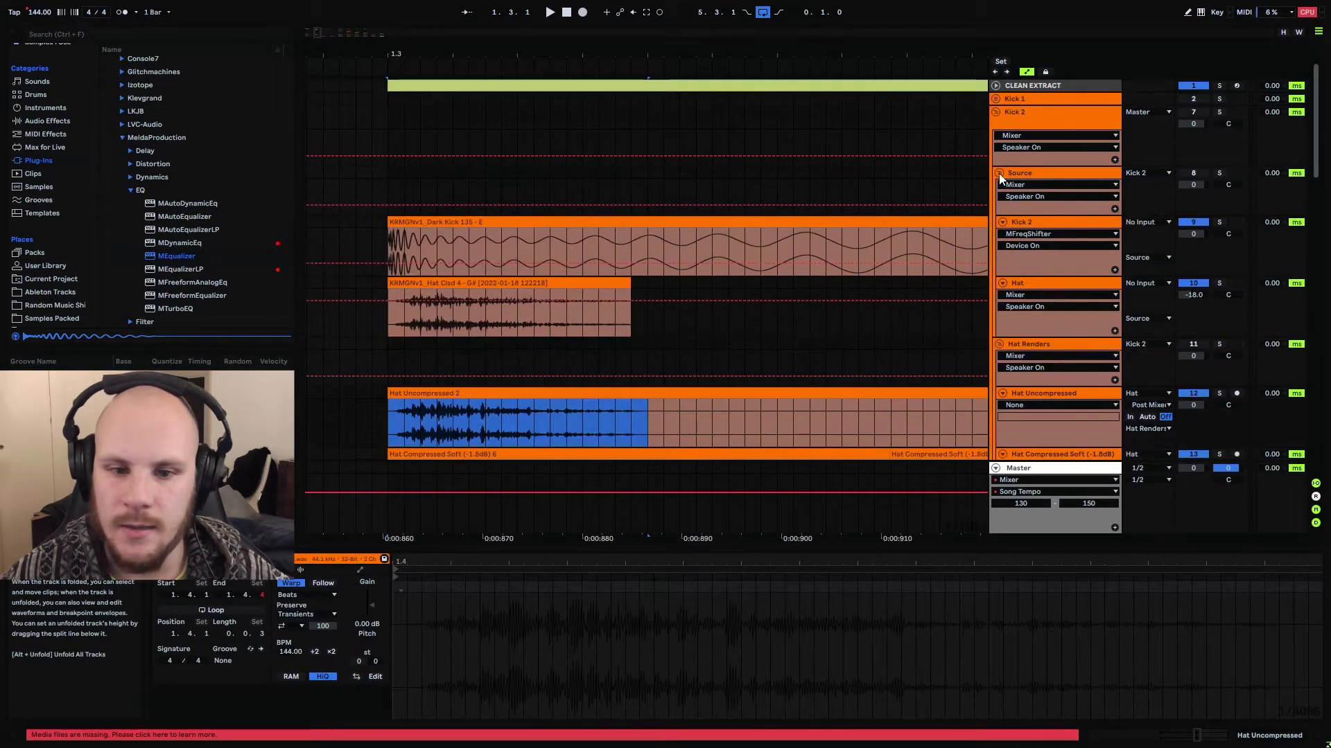
left_click(387, 251)
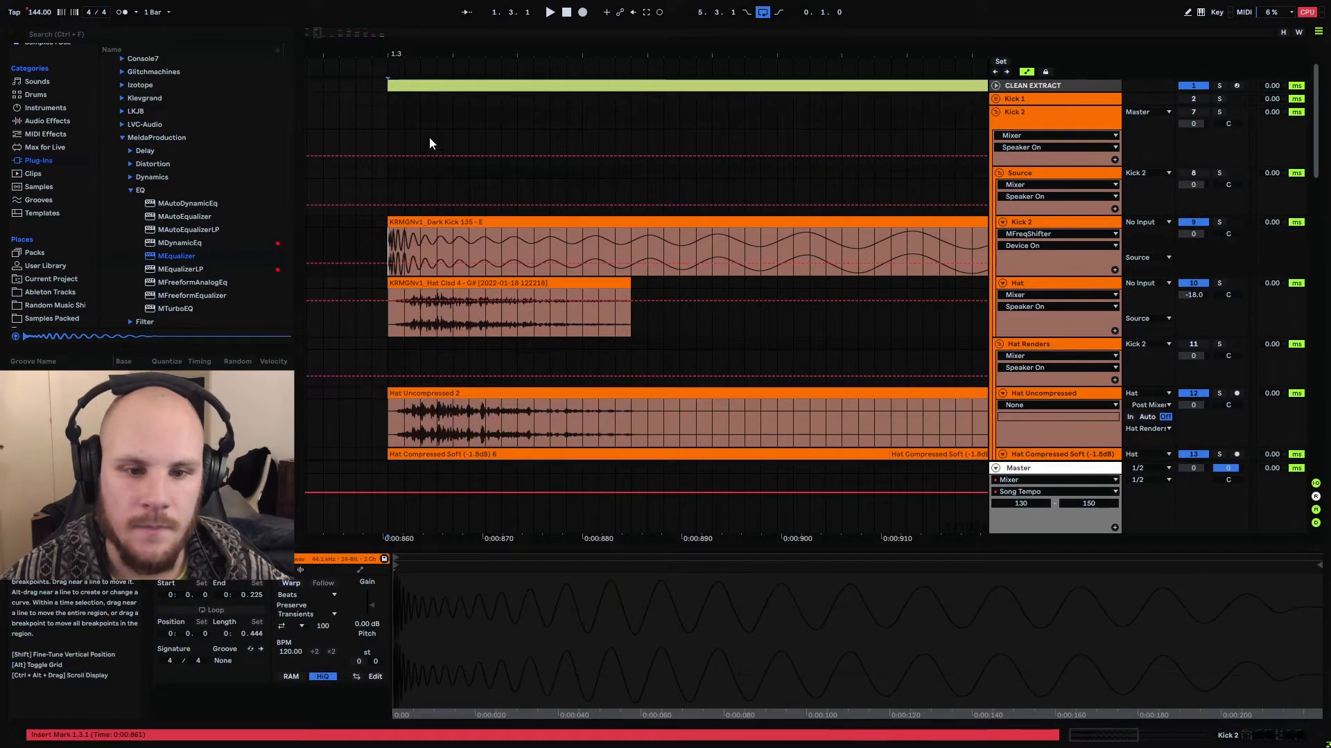
left_click_drag(406, 53, 408, 27)
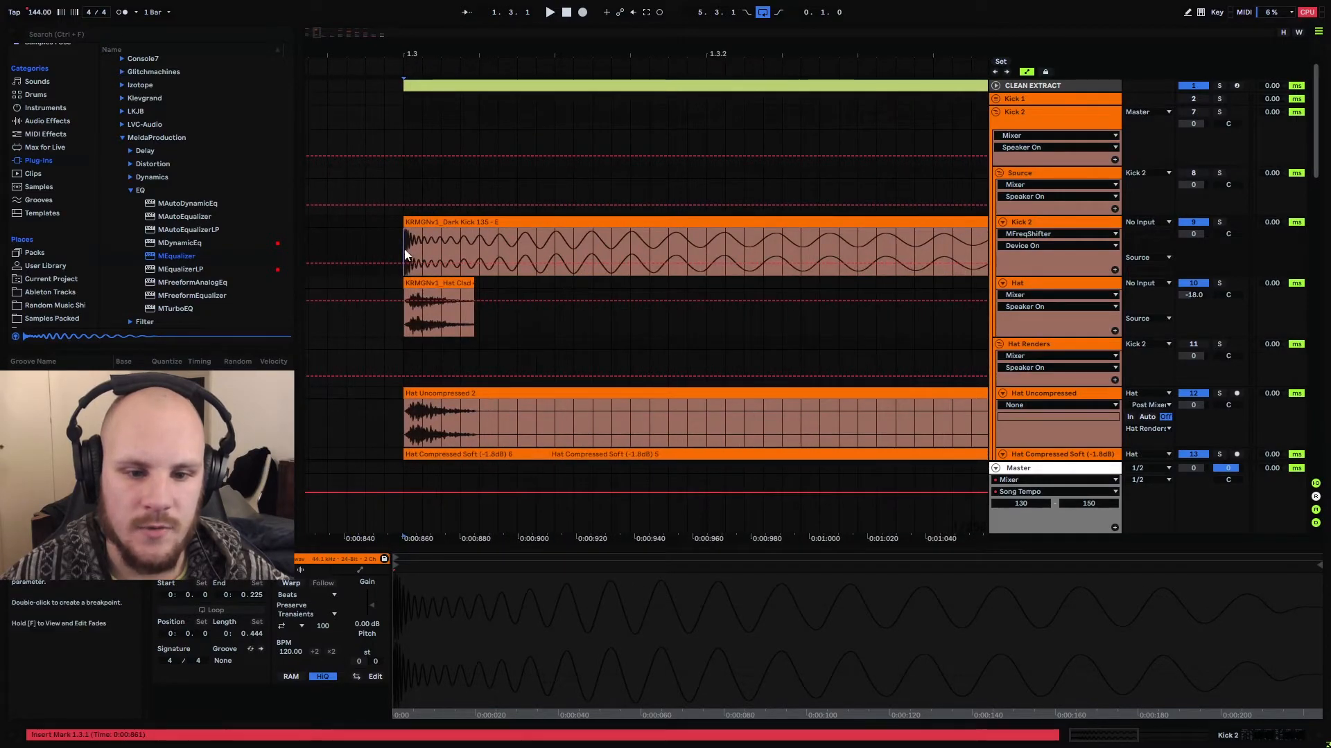
left_click_drag(404, 248, 478, 251)
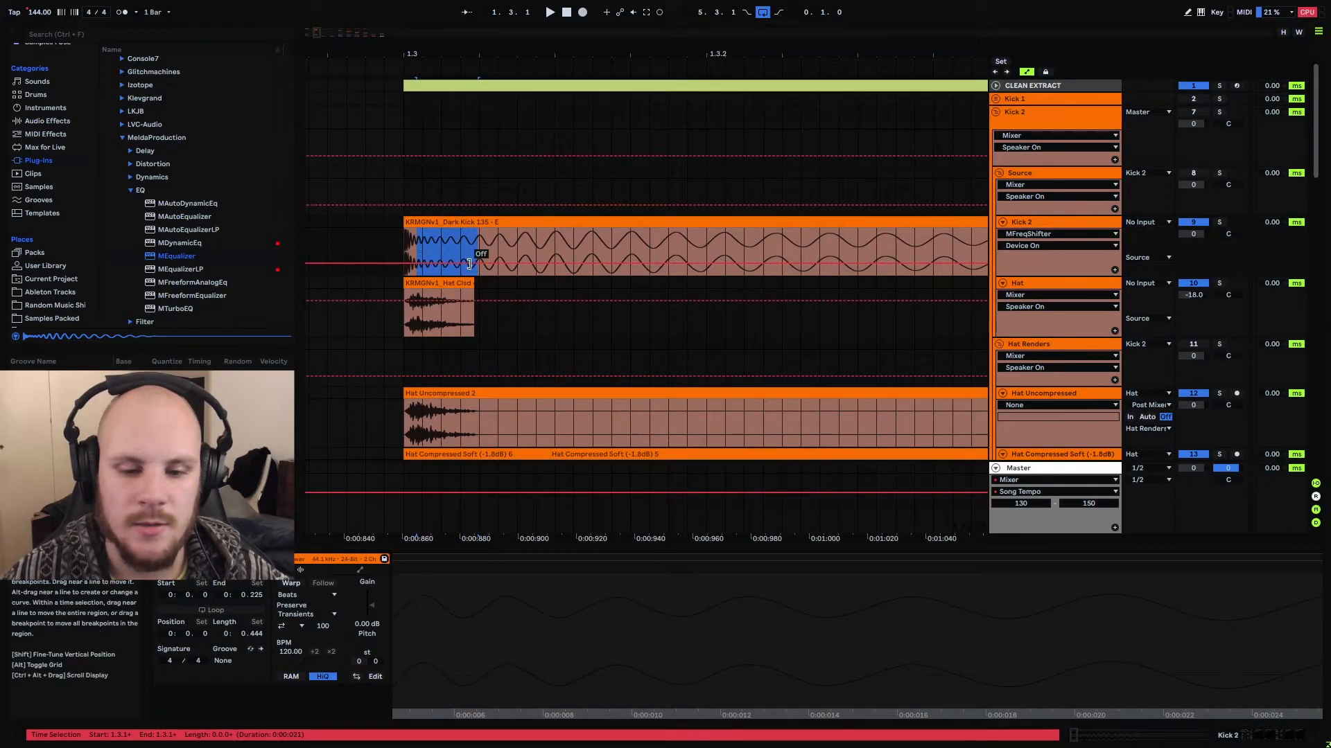
Audition closed hats 4 to 6 in the PC2_HI_HATS folder of Samples Packed and place PC2_Closed_Hat_6 on Kick 7's Hat track at 5.3.1
scroll(470, 264, "down", 5)
left_click_drag(476, 347, 430, 346)
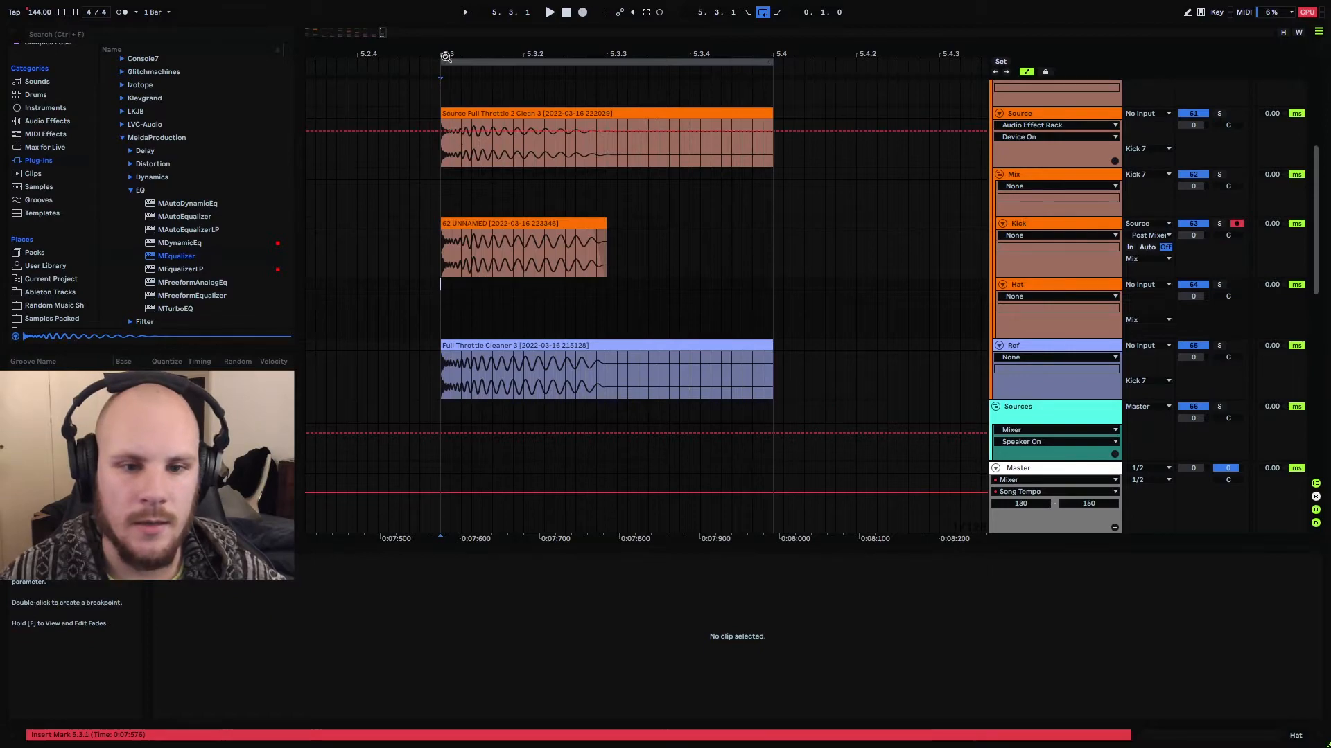
left_click_drag(445, 52, 384, 99)
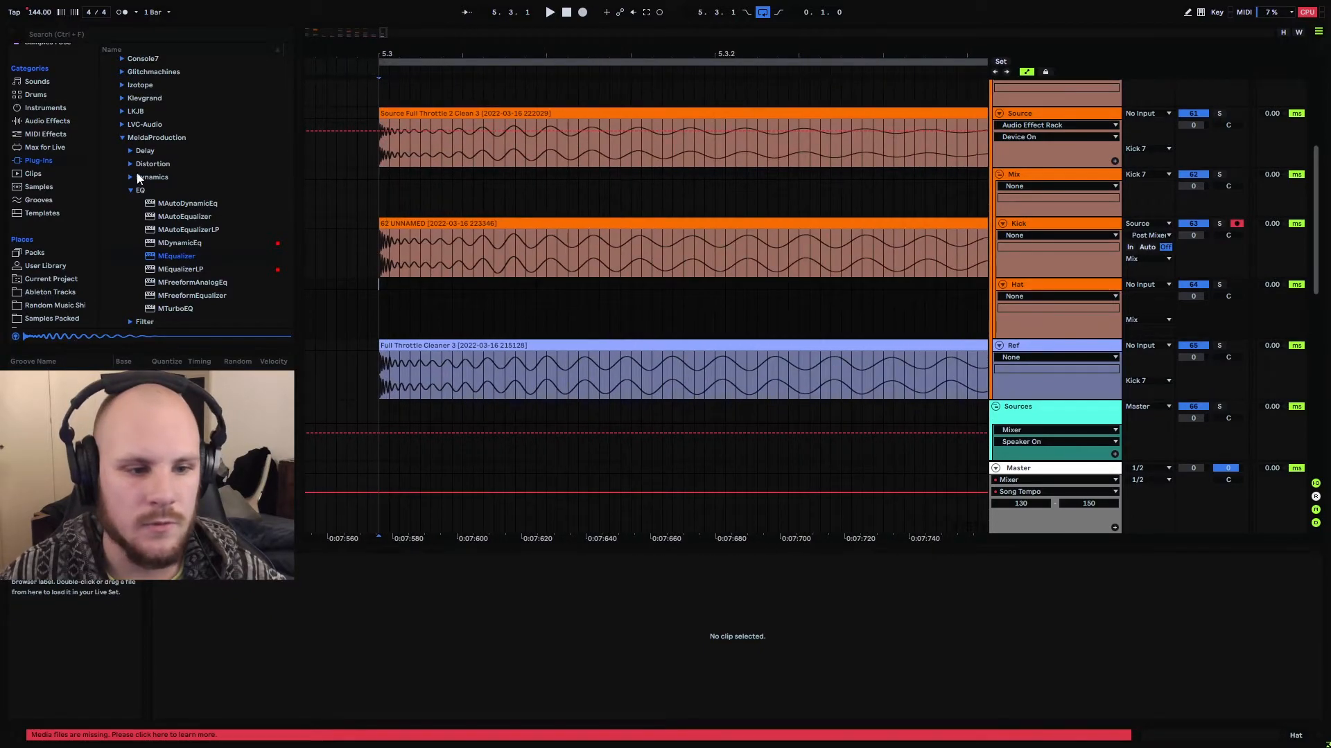
scroll(67, 277, "down", 2)
left_click(64, 263)
scroll(199, 187, "up", 2)
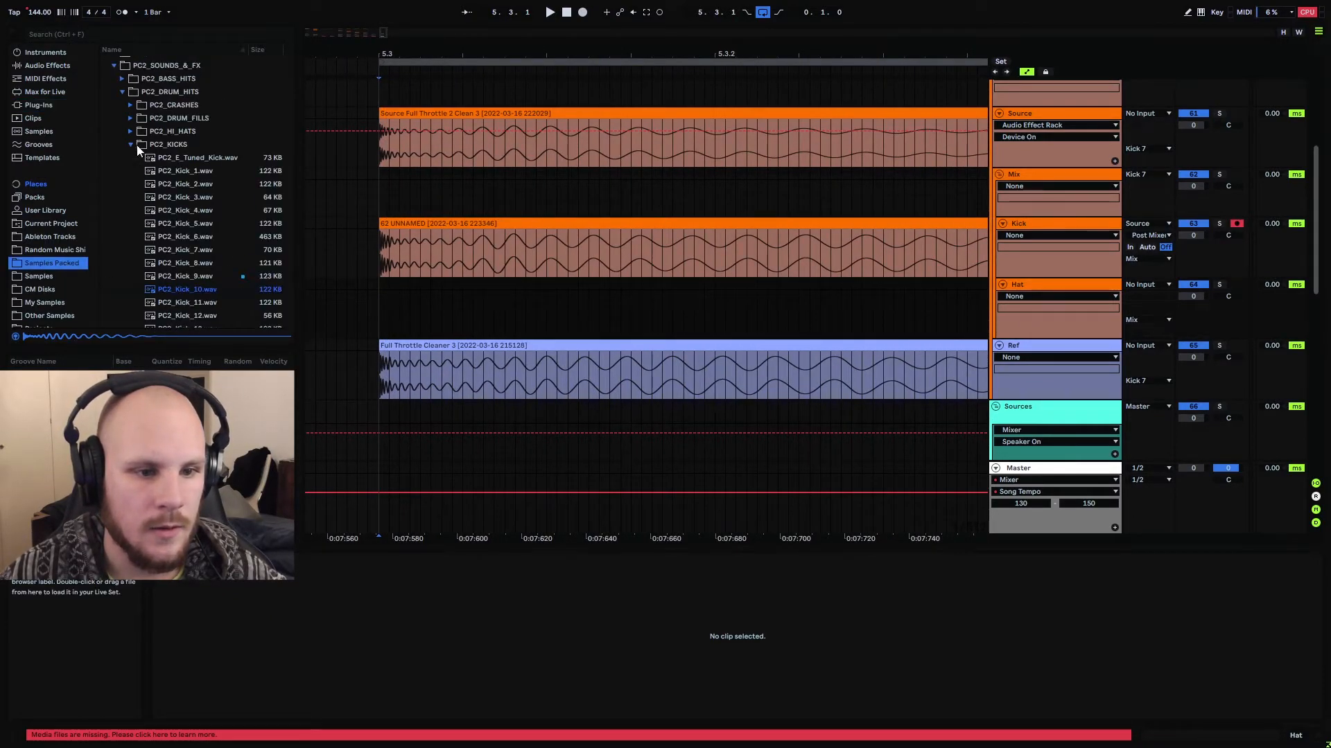
left_click(130, 136)
left_click(206, 203)
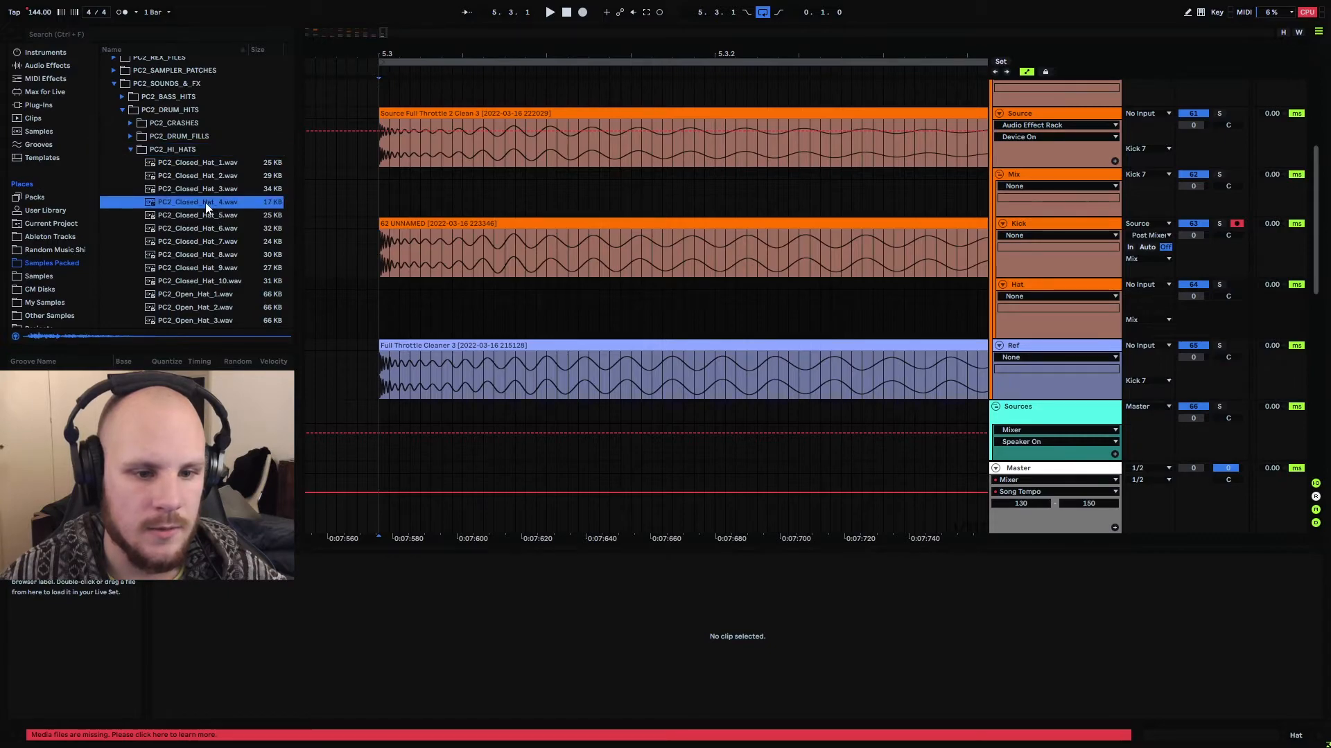
left_click(213, 217)
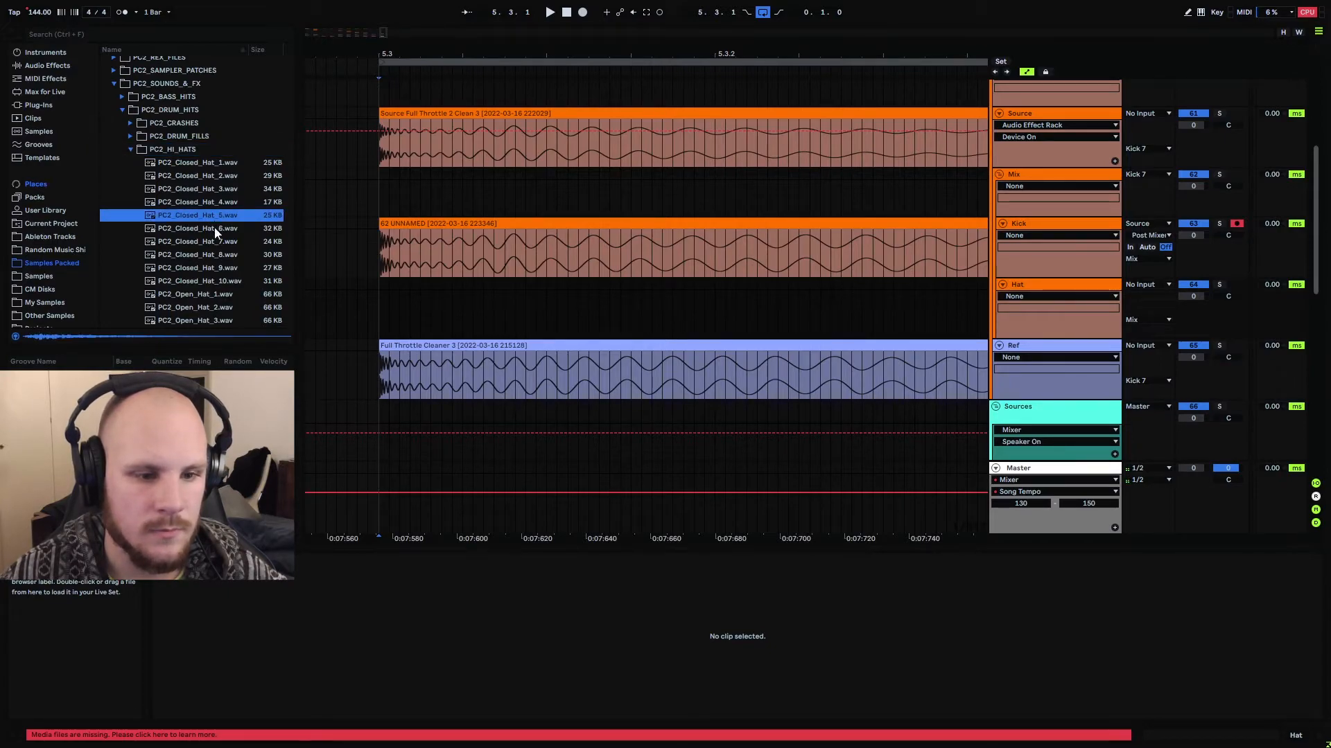
left_click(216, 231)
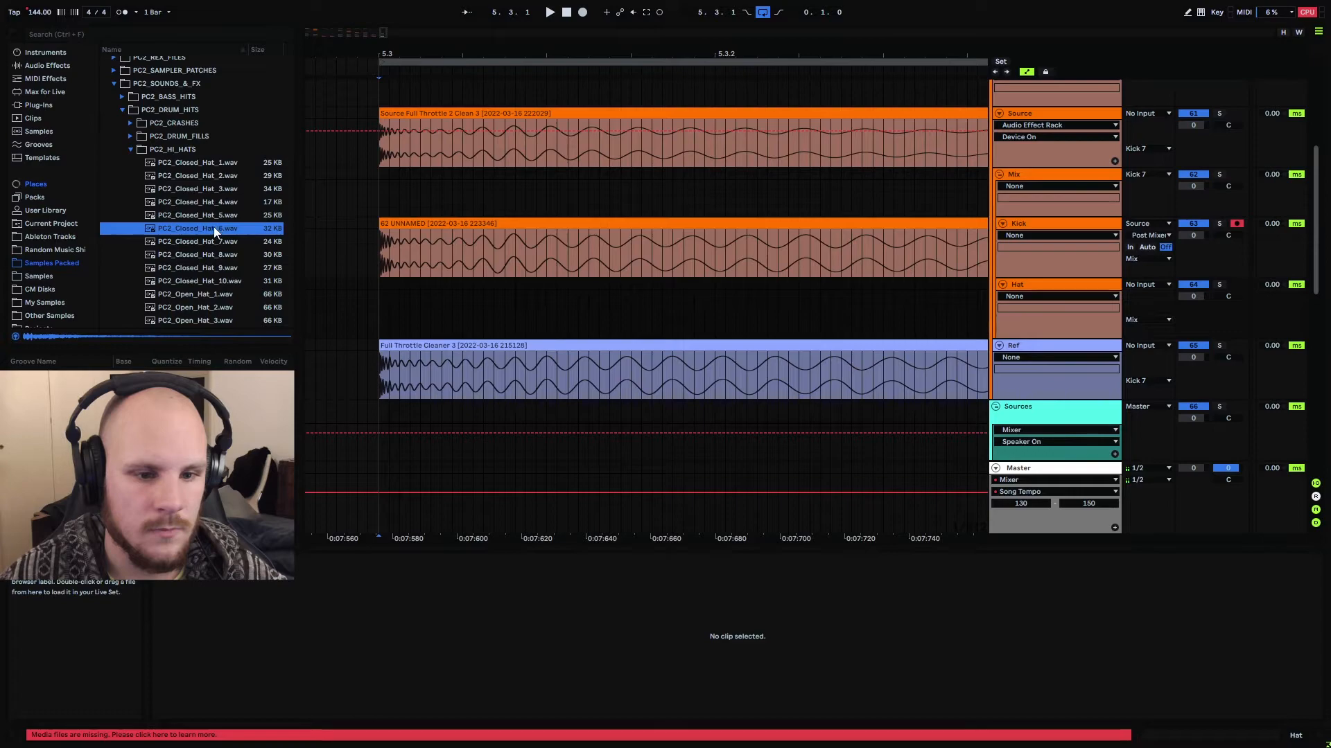
left_click_drag(215, 229, 386, 306)
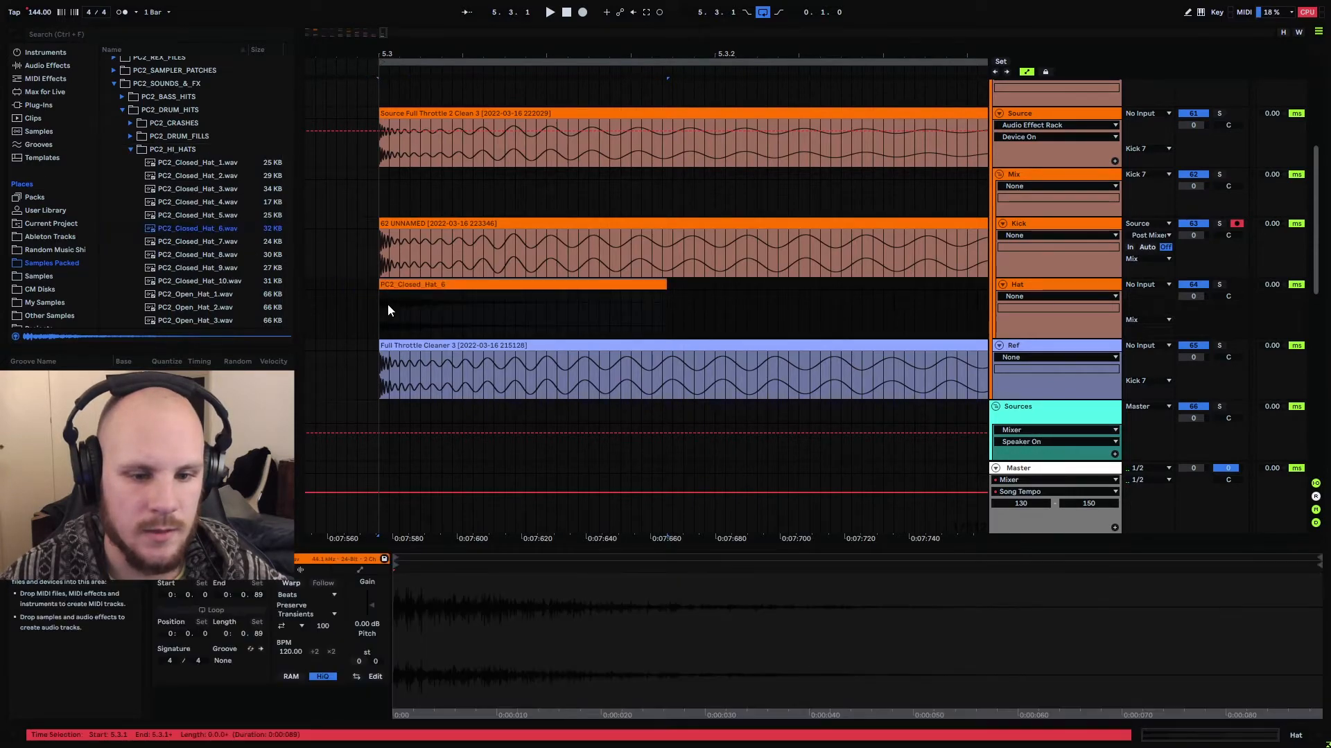
Trim the PC2_Closed_Hat_6 clip on the Hat track to about its first 28 ms, splitting it there and deleting the remainder
left_click_drag(375, 58, 375, 118)
left_click_drag(377, 251, 431, 254)
left_click(407, 255)
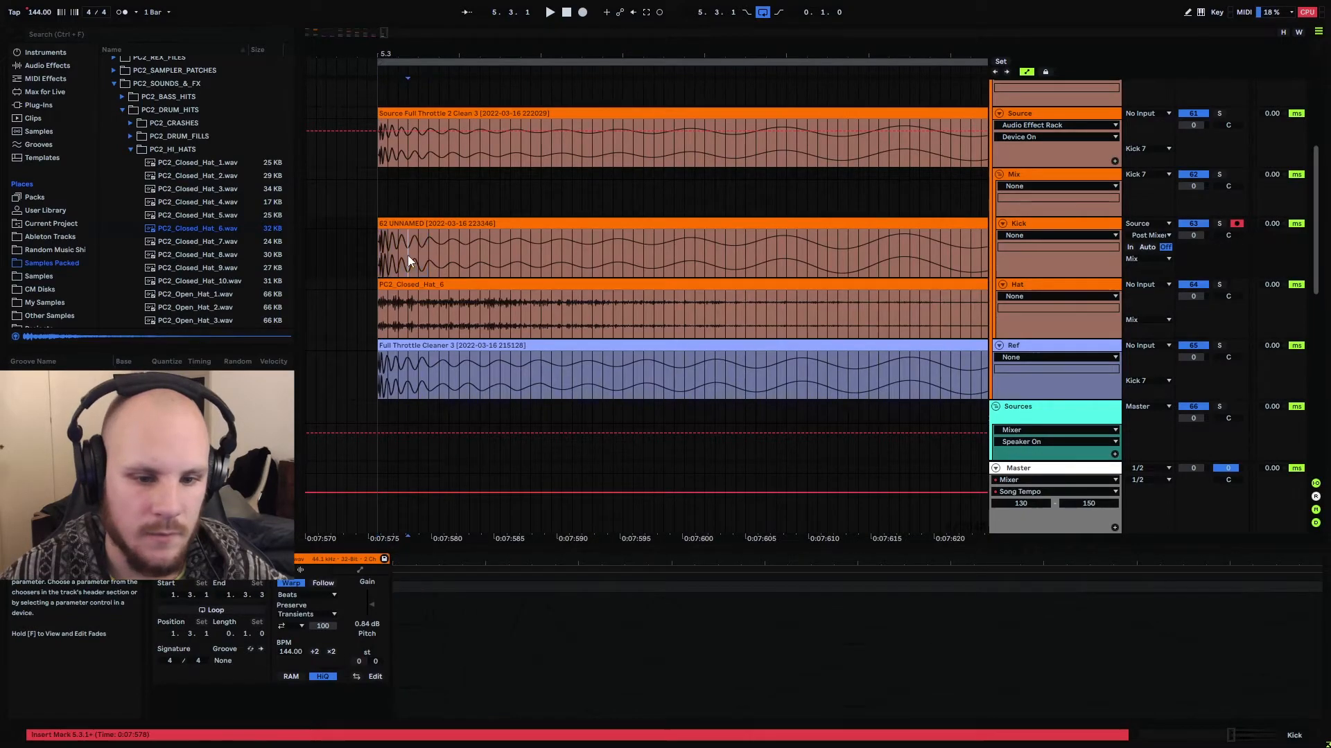
left_click_drag(379, 293, 722, 309)
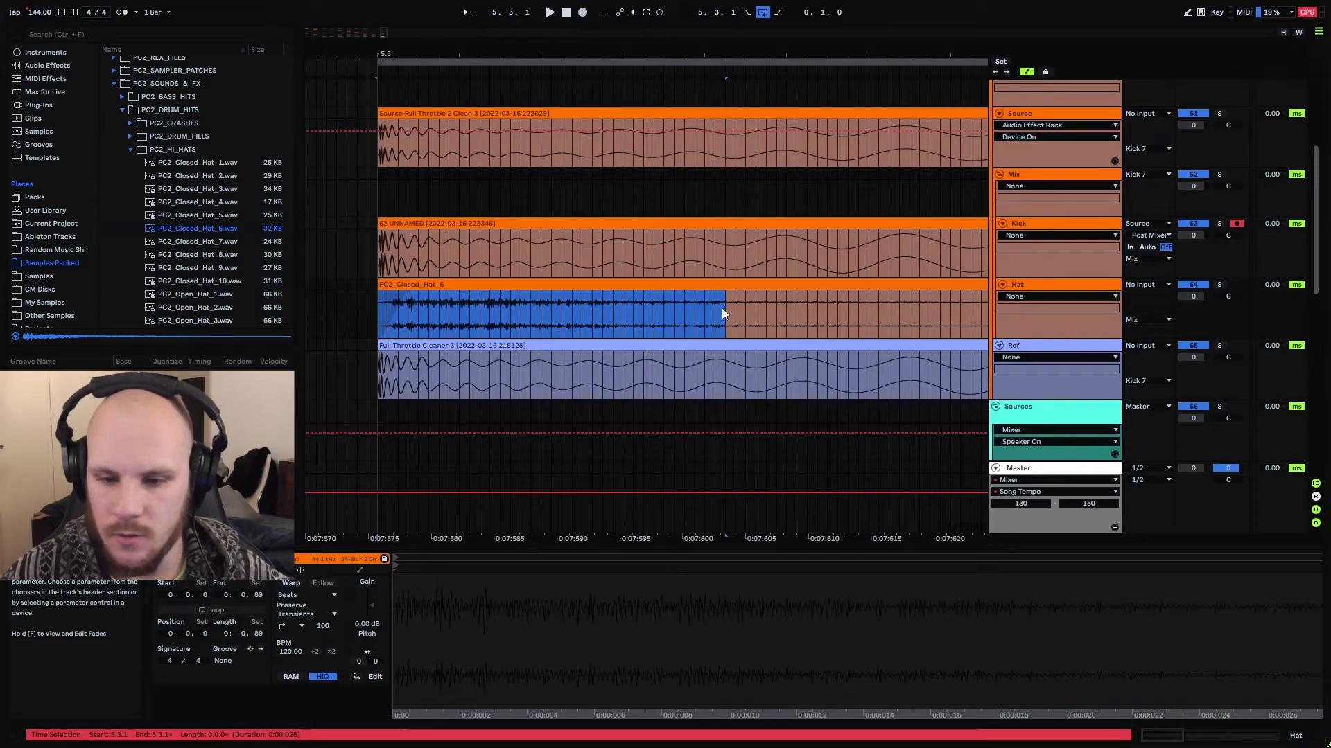
left_click(722, 309)
key("ctrl+e")
left_click(743, 286)
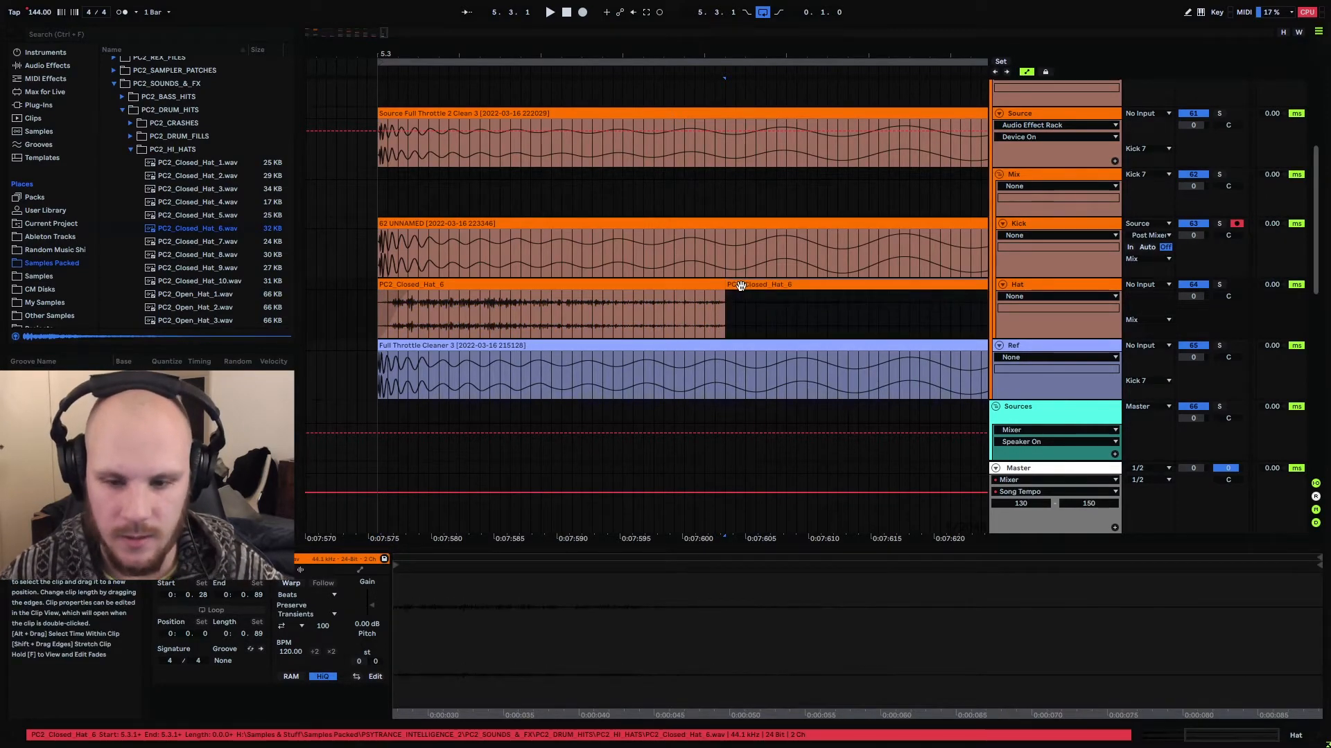
key("Delete")
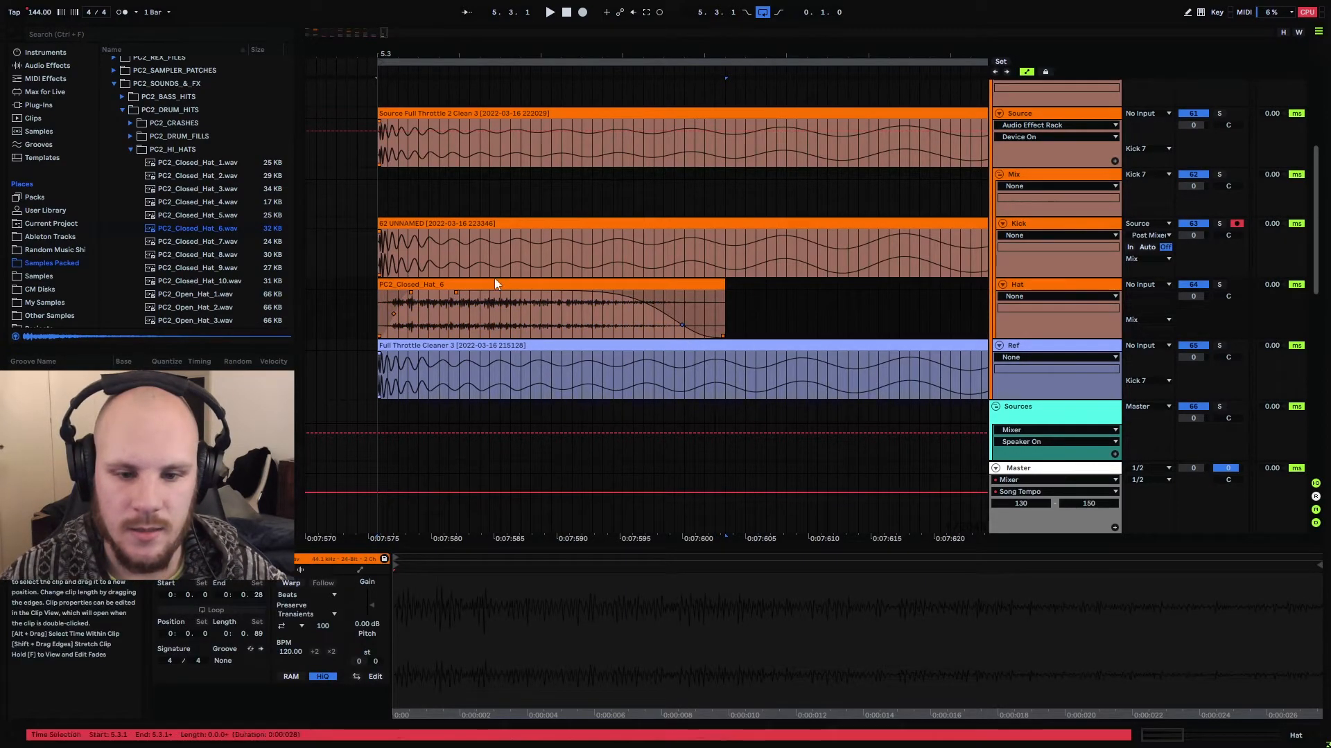
Shorten the fade-out at the end of the trimmed hat clip and consolidate the clip
left_click(633, 283)
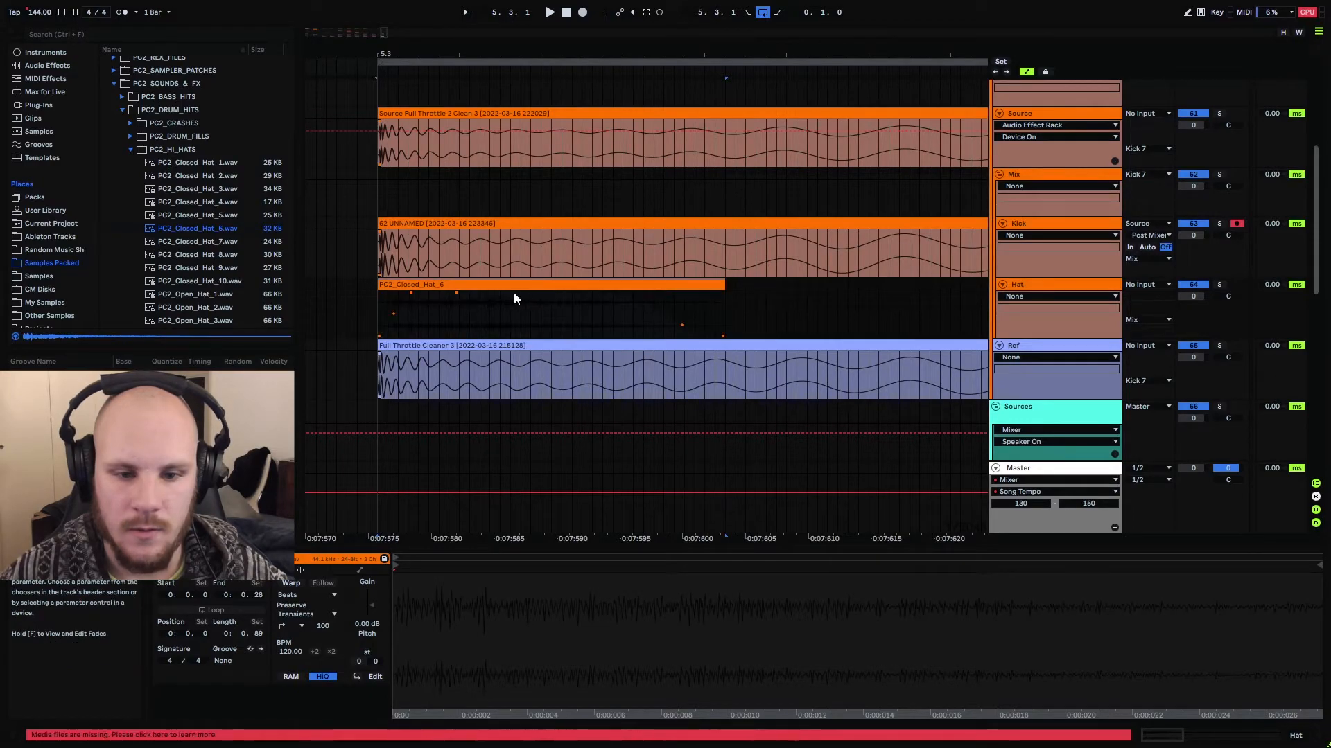
left_click_drag(456, 295, 590, 308)
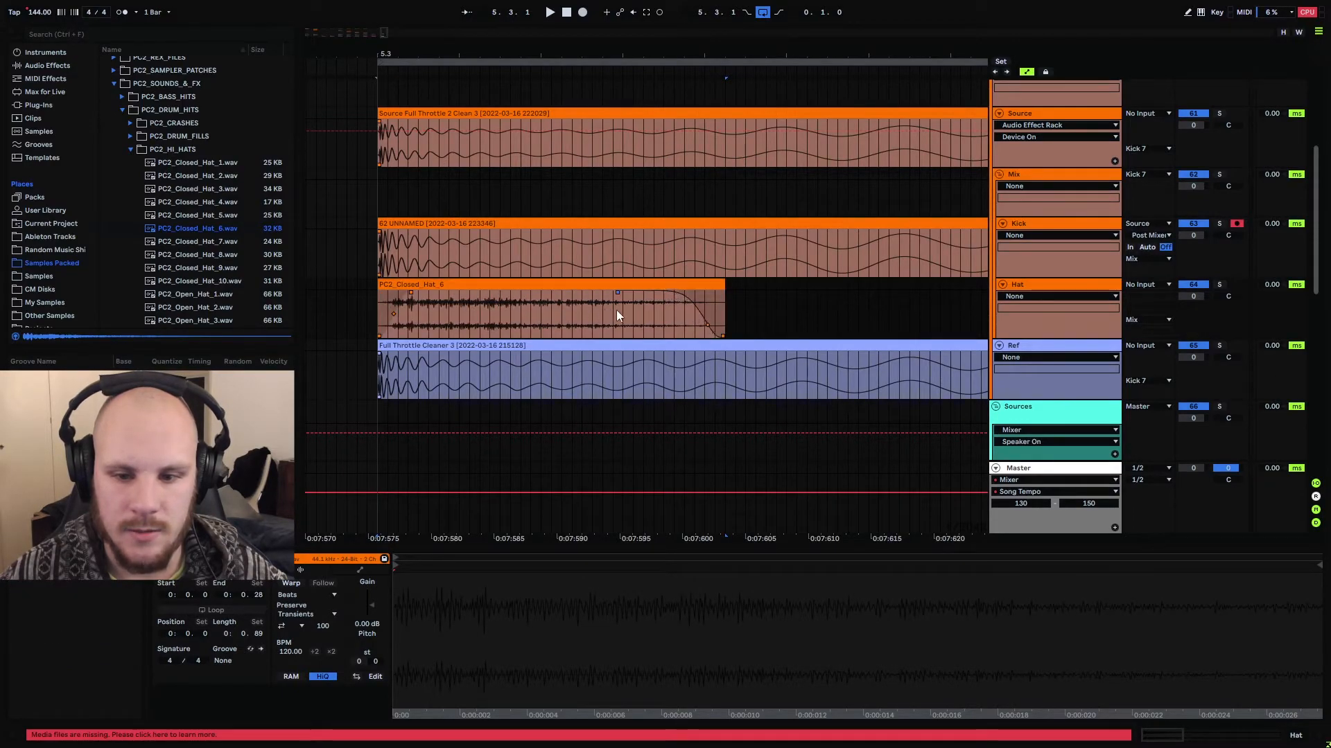
left_click(592, 283)
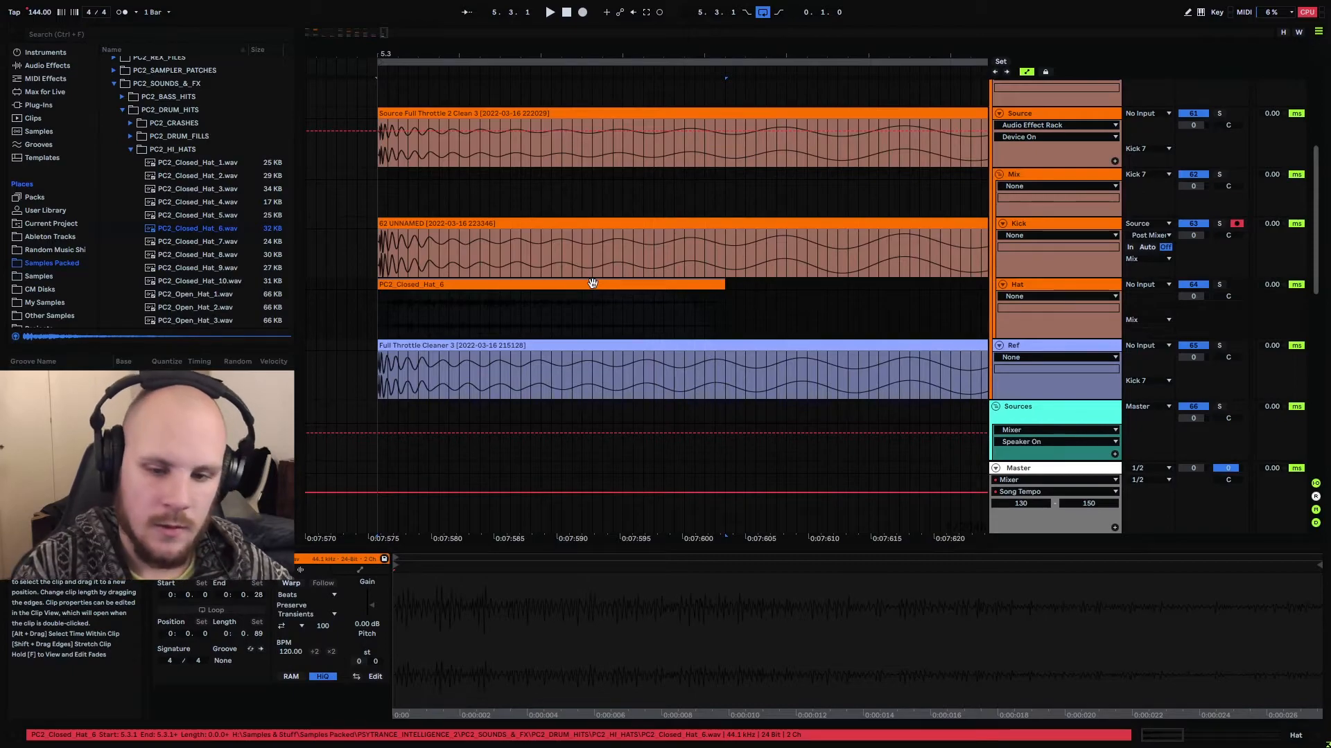
key("ctrl+j")
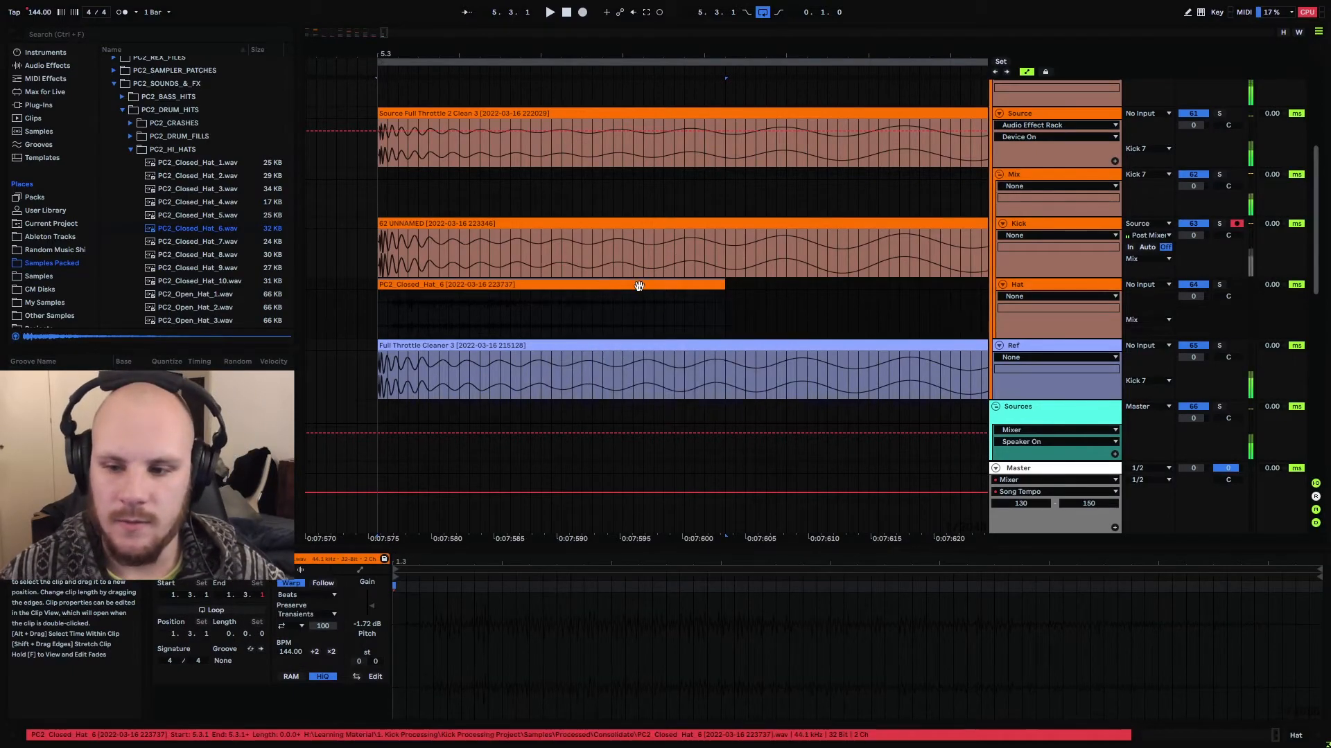
Insert the MeldaProduction MDynamics plug-in on the soloed Hat track and compare the hat's transient and tail with the kick's body
left_click(1037, 288)
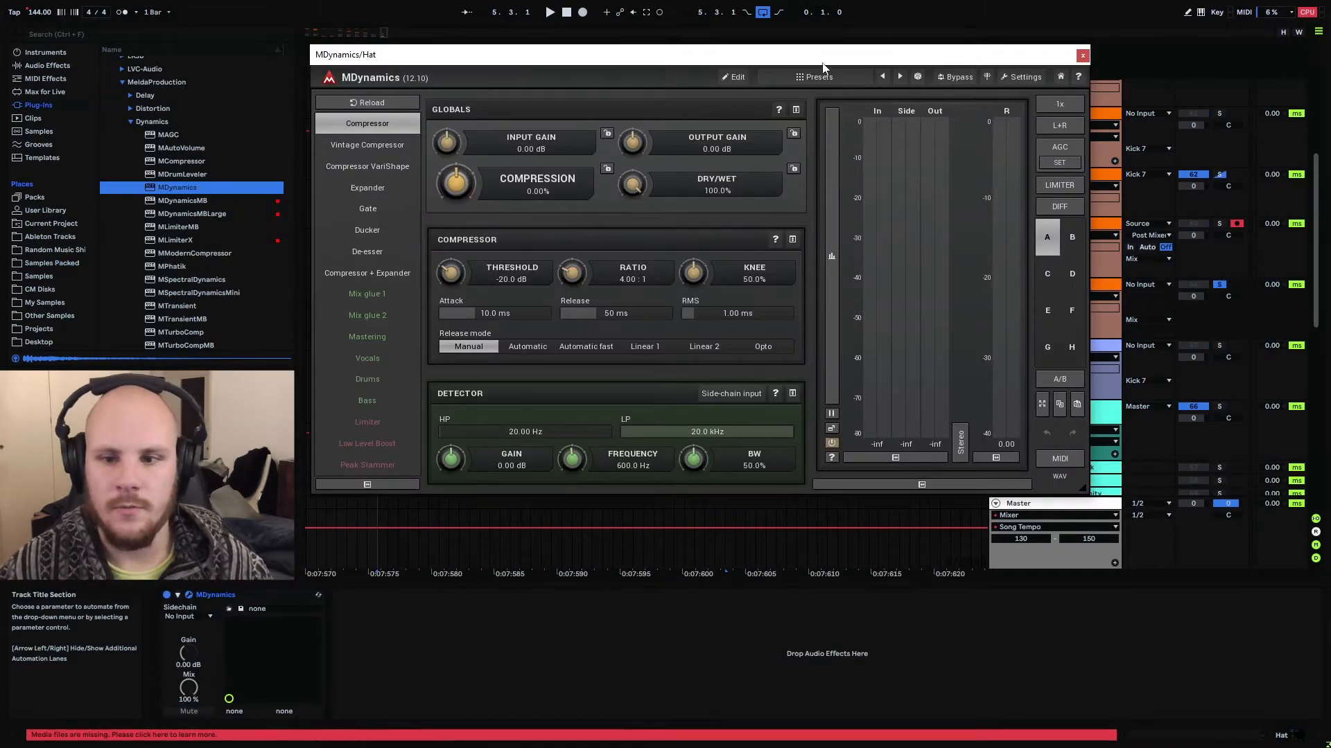
left_click_drag(823, 63, 807, 372)
scroll(705, 192, "down", 3)
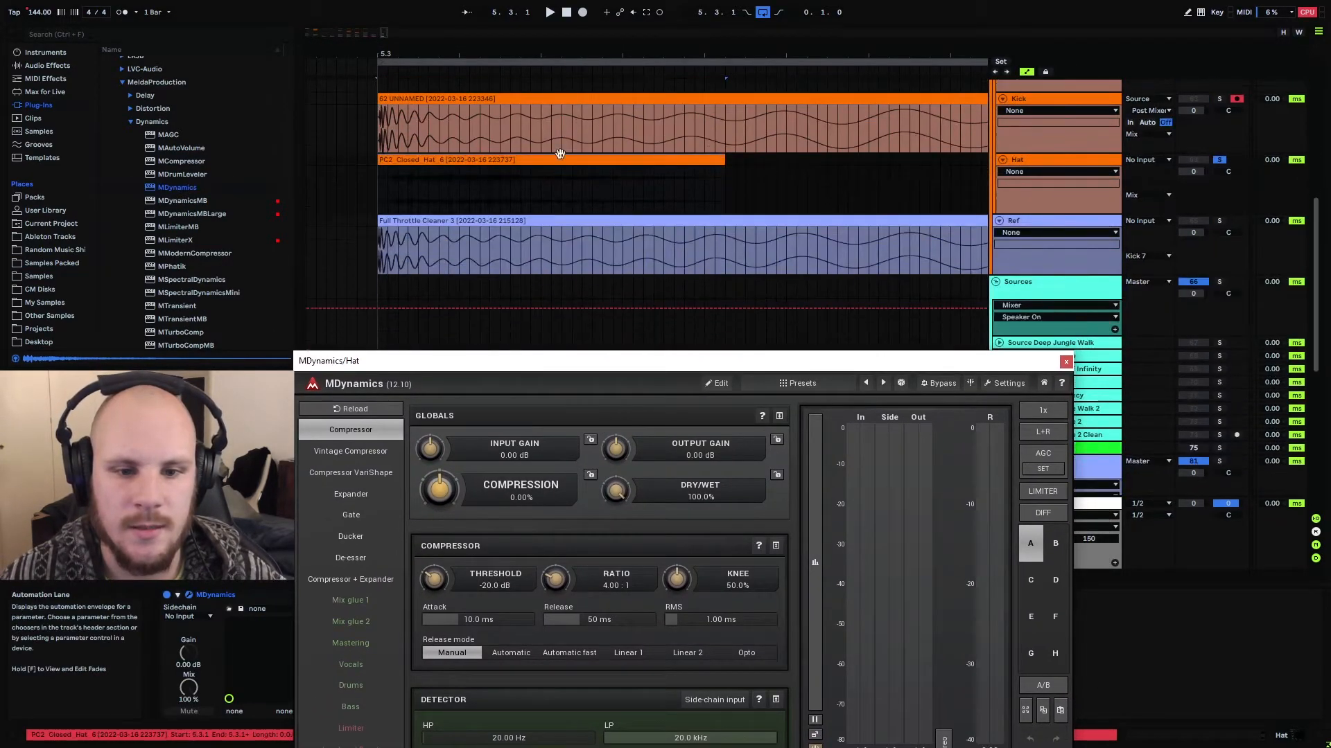
left_click_drag(382, 181, 440, 177)
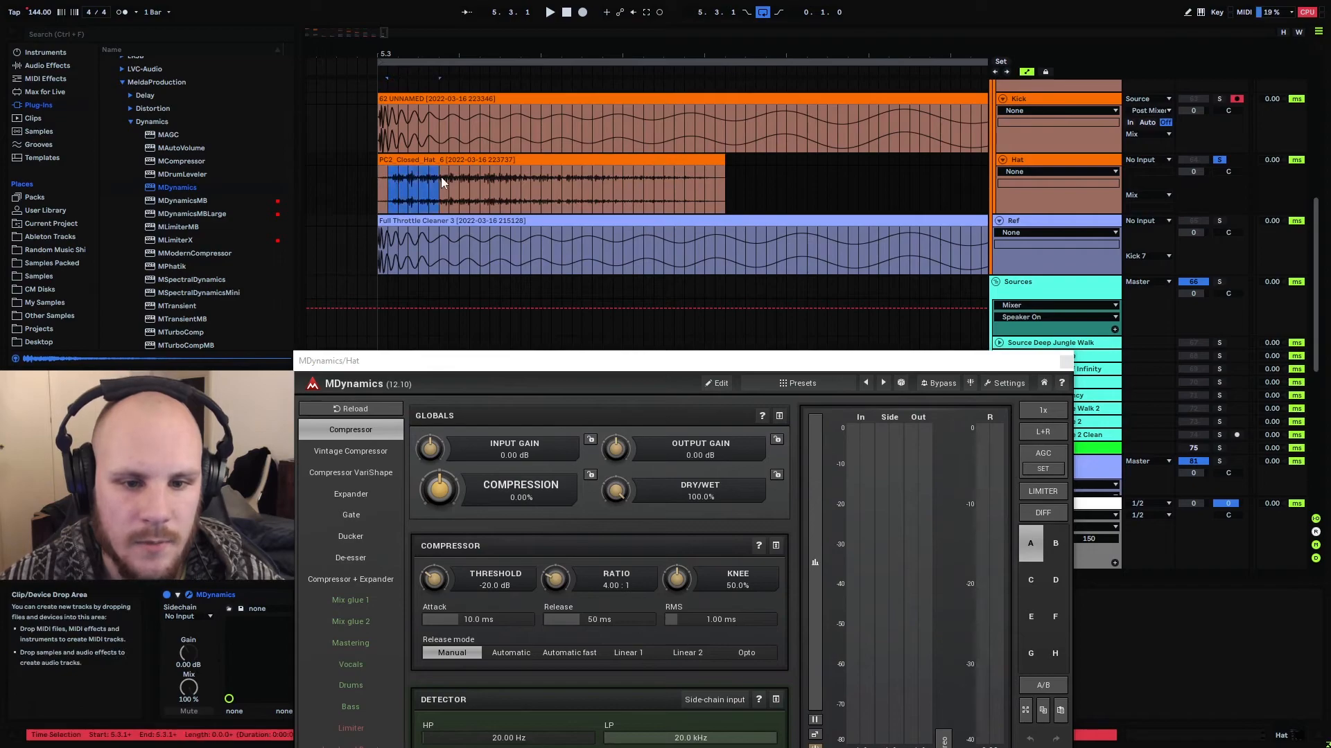
left_click(386, 184)
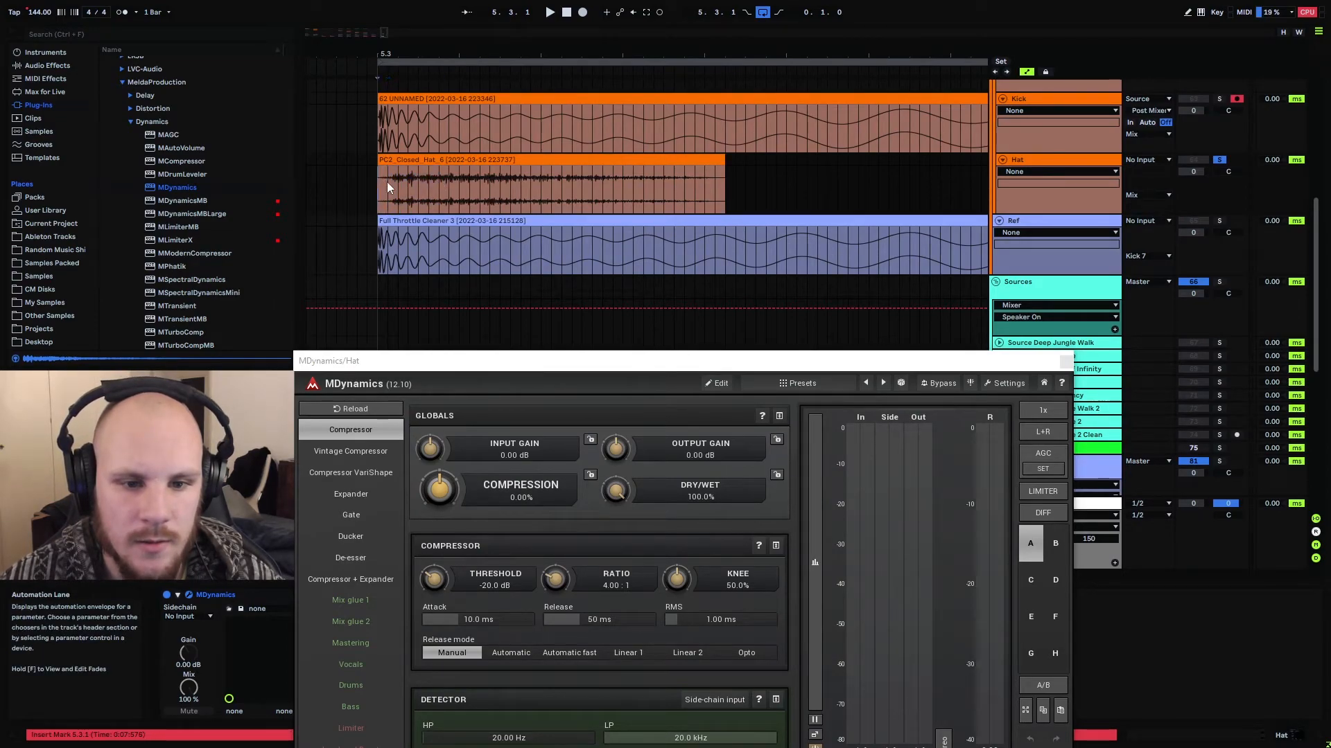
left_click_drag(450, 180, 709, 197)
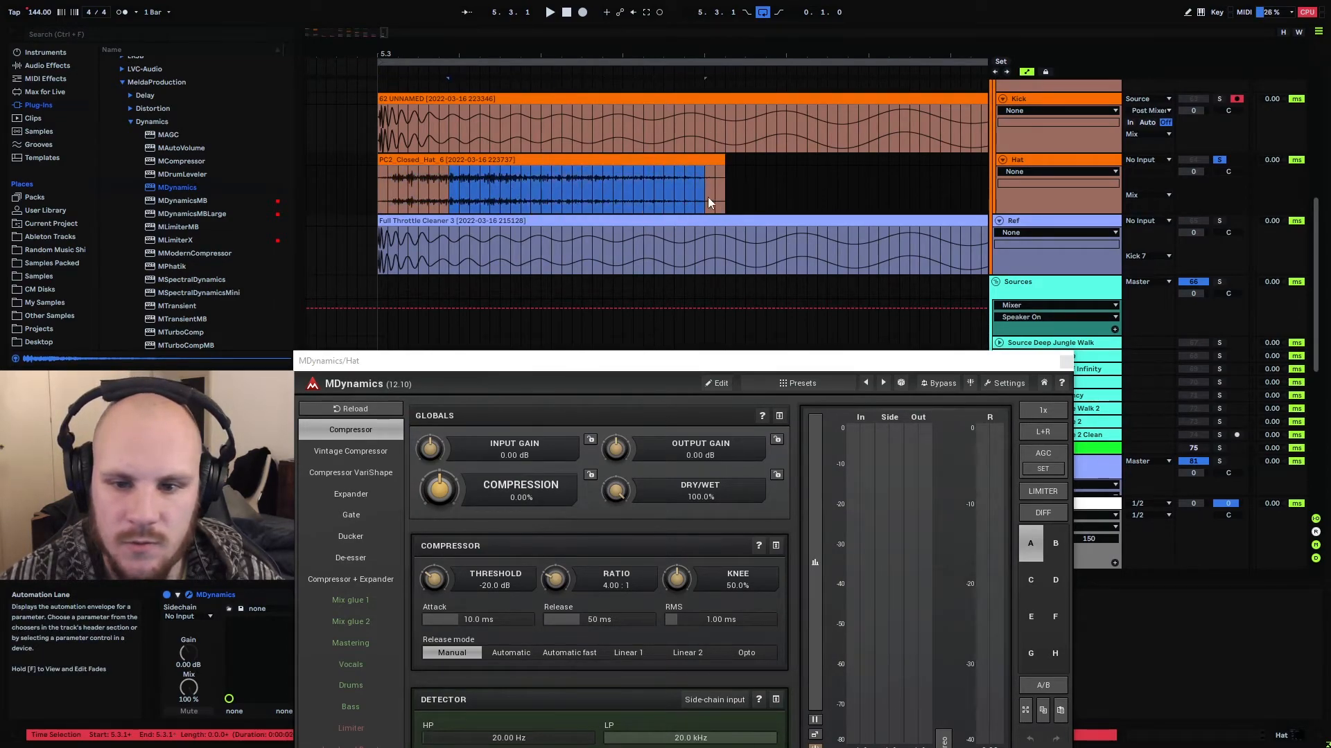
left_click_drag(449, 128, 679, 144)
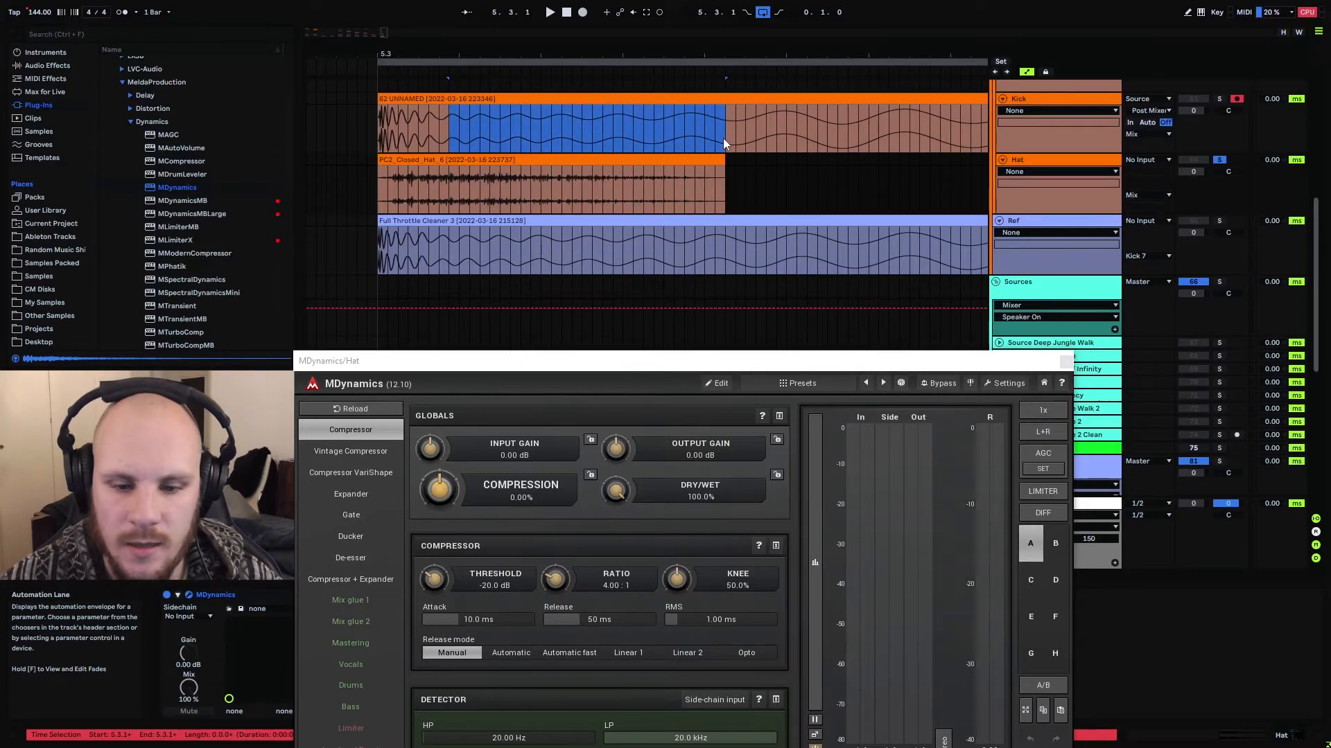
Switch MDynamics to its full edit view and set the RMS length to Peak and the attack to 6.9 ms
left_click_drag(665, 361, 659, 217)
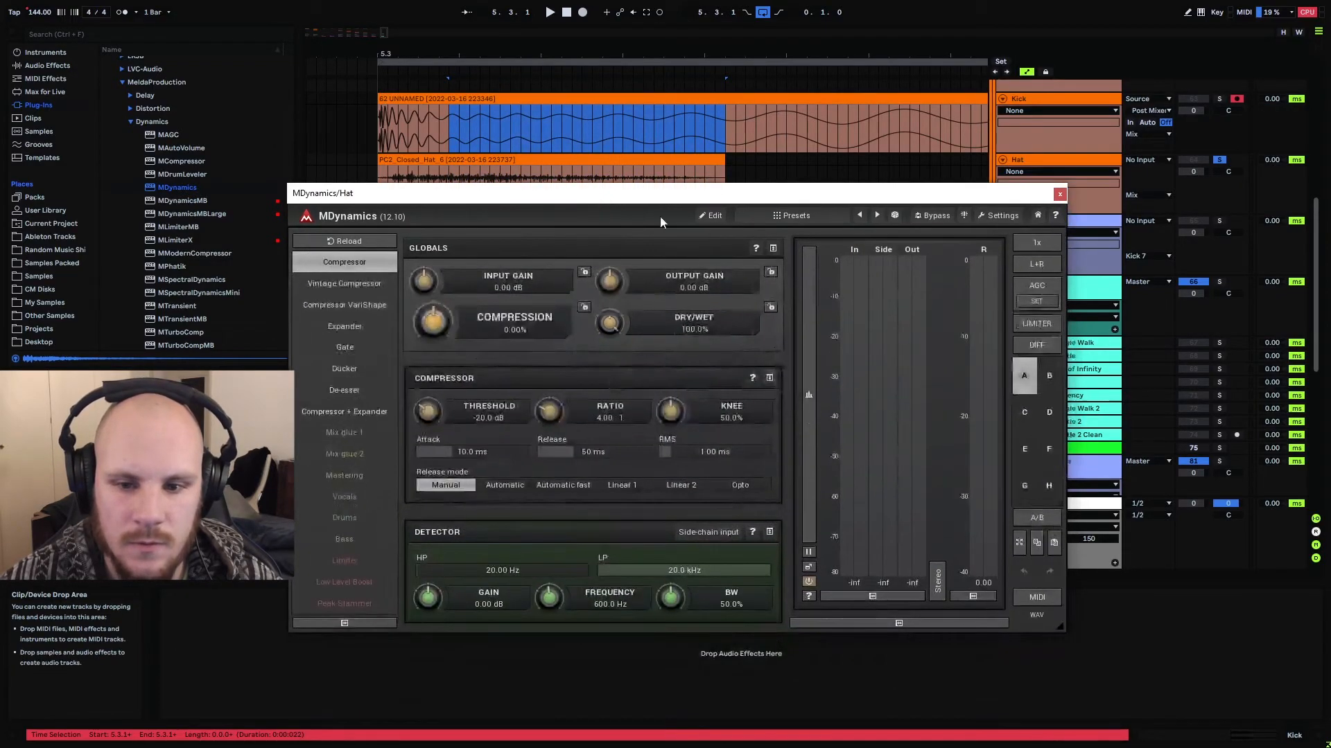
left_click(710, 217)
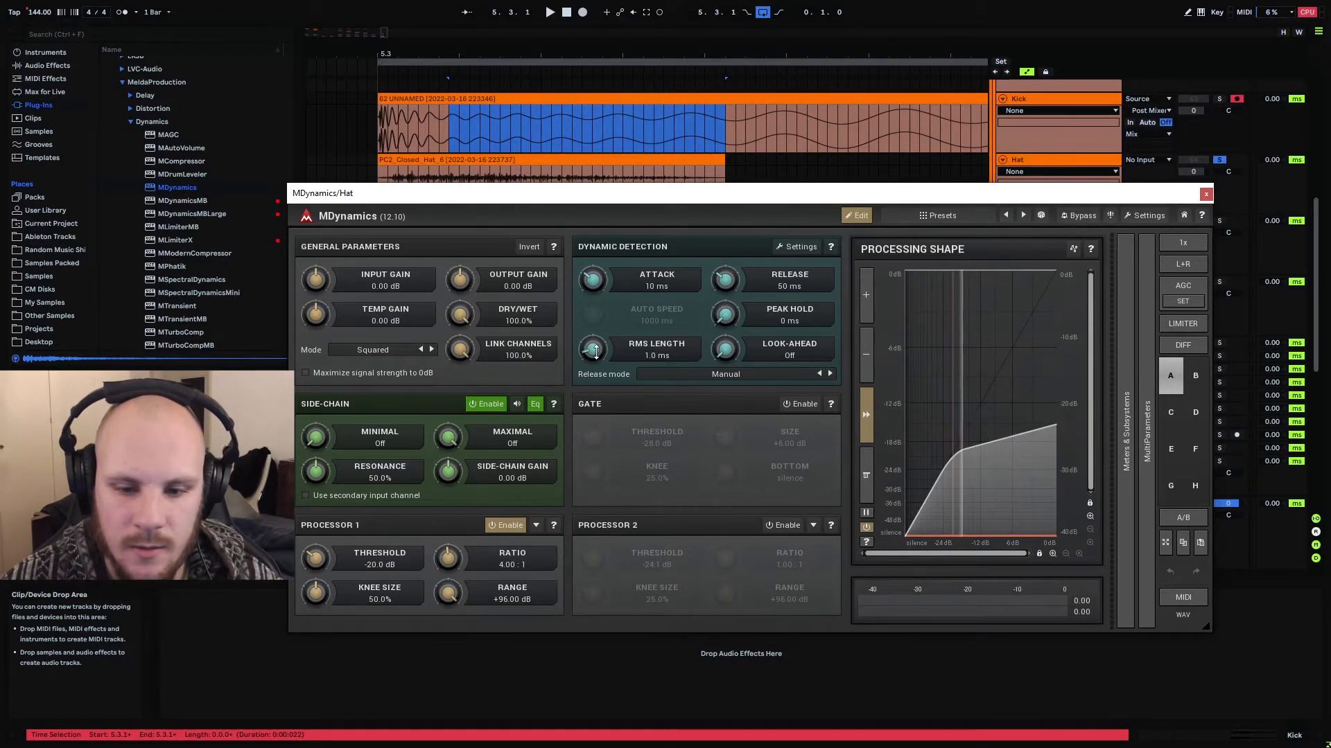
left_click_drag(594, 350, 596, 357)
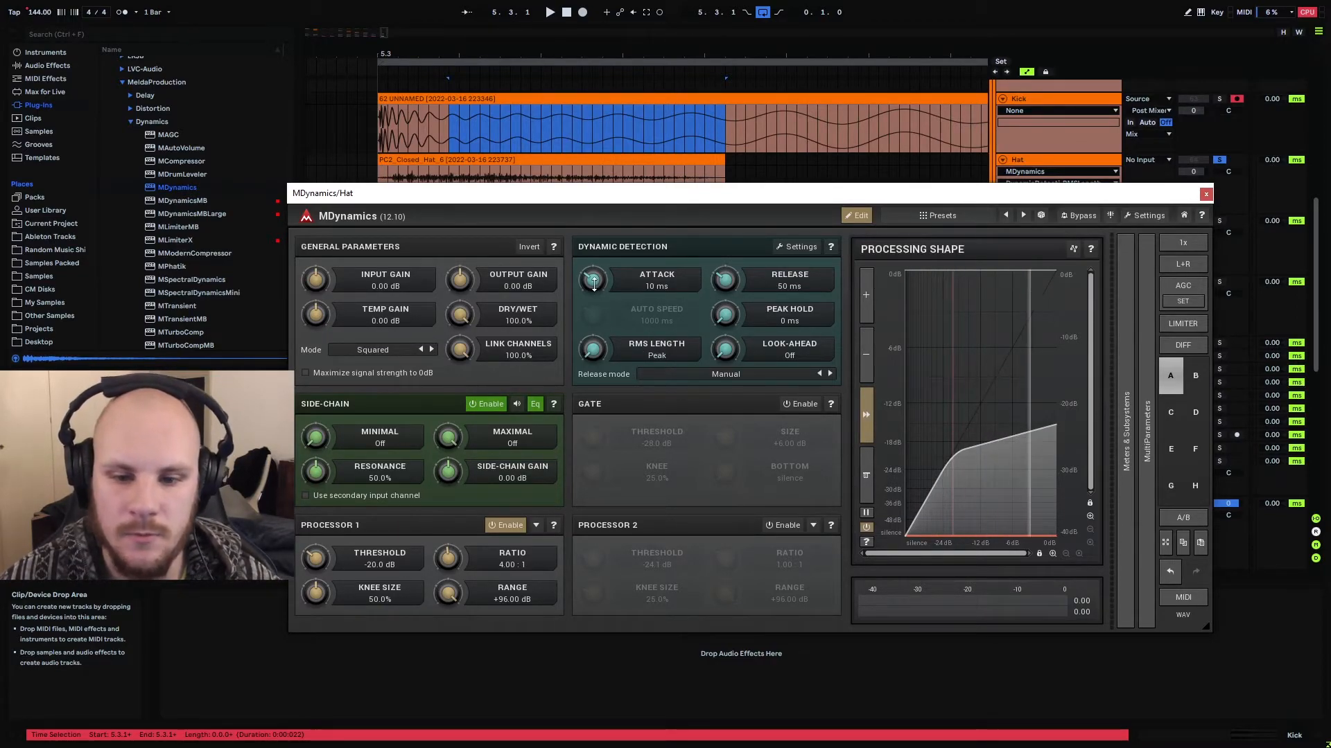
left_click_drag(593, 281, 594, 288)
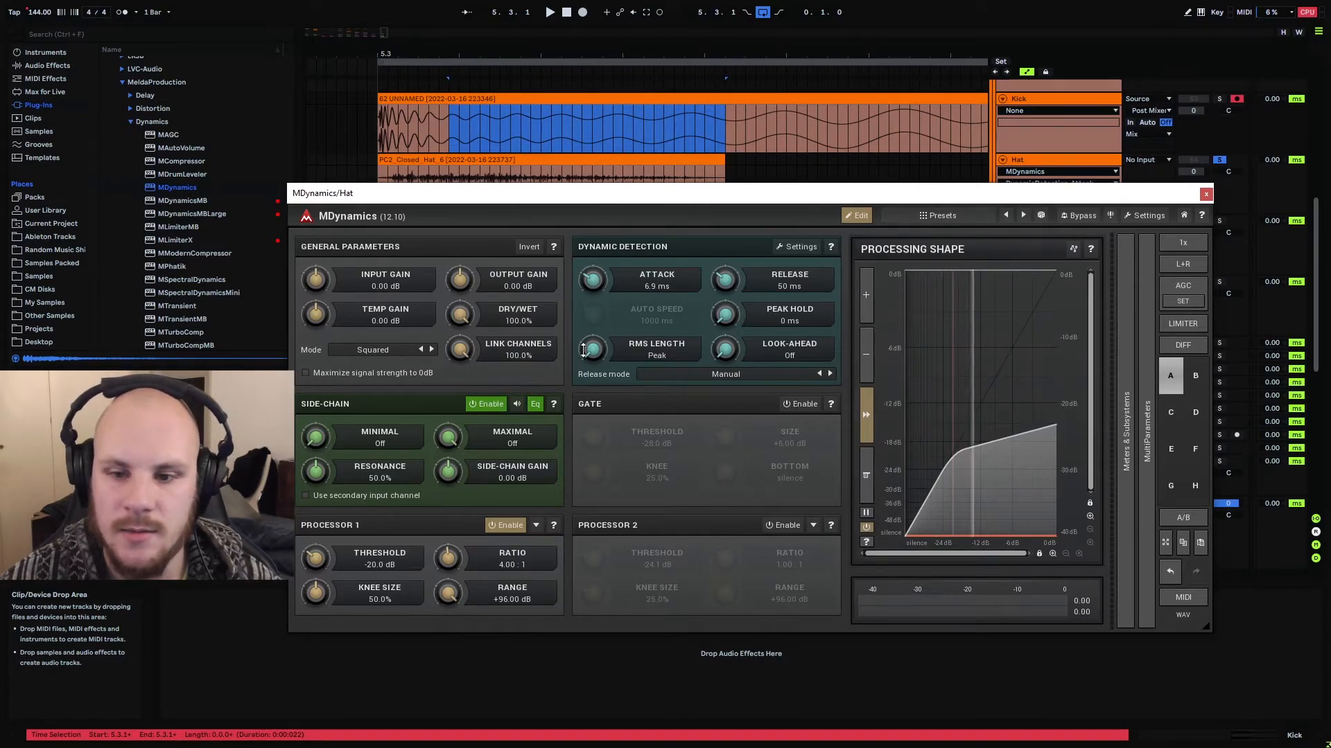
While playing the hat from 5.3.1, set MDynamics Processor 1 to a -30.4 dB threshold and 6.06:1 ratio, and close the plug-in window
left_click(382, 175)
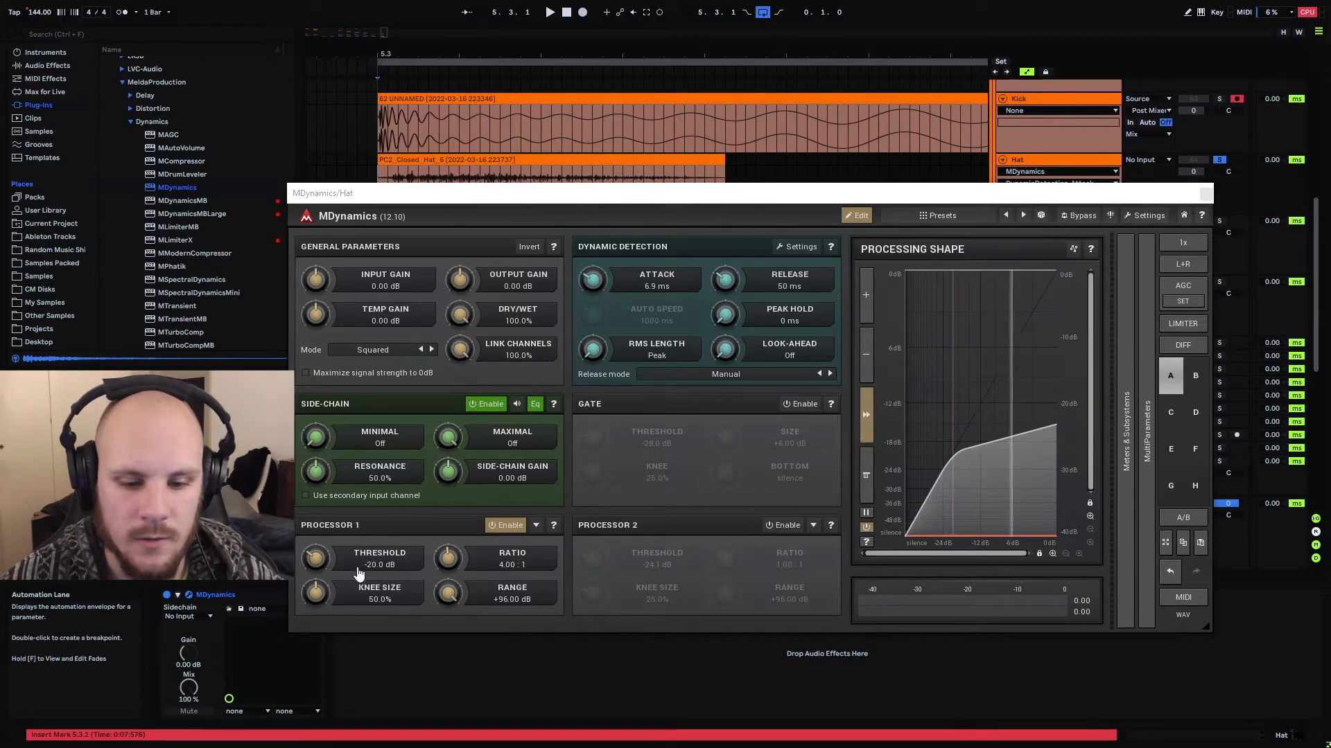
key("space")
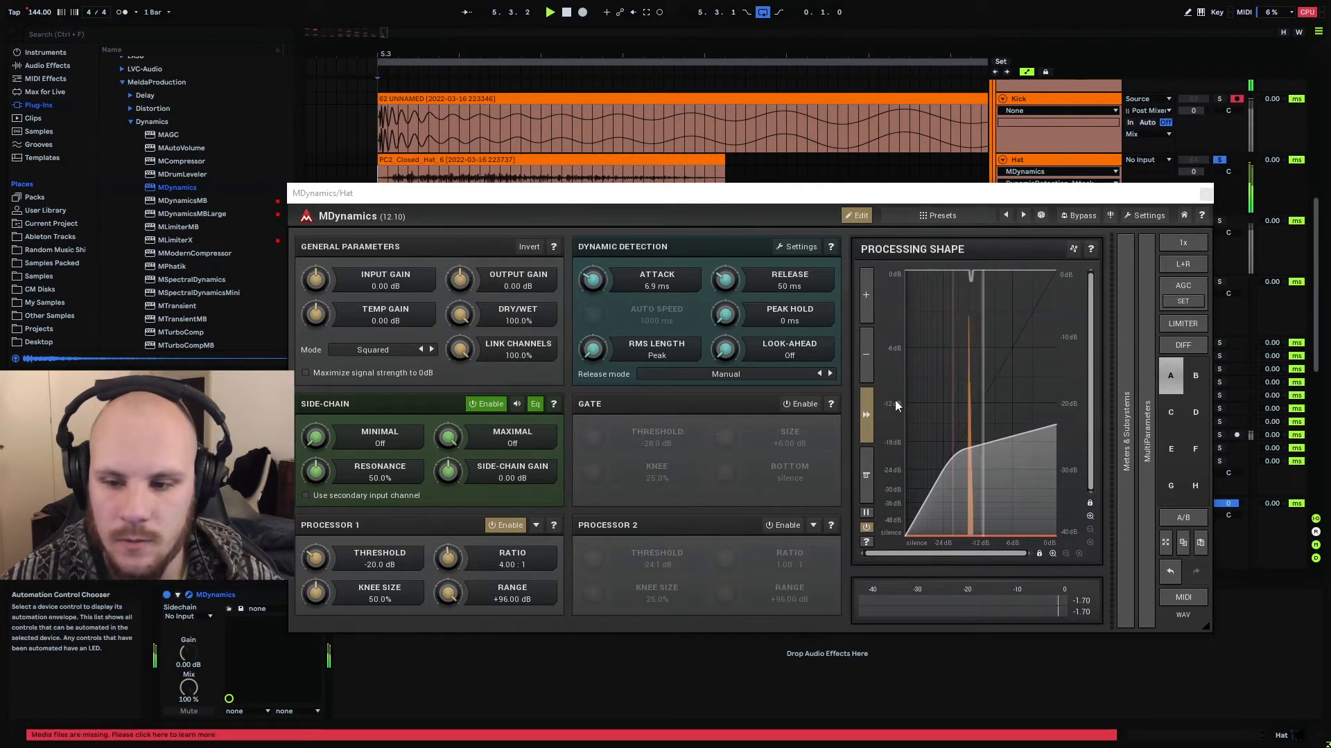
left_click_drag(316, 558, 316, 586)
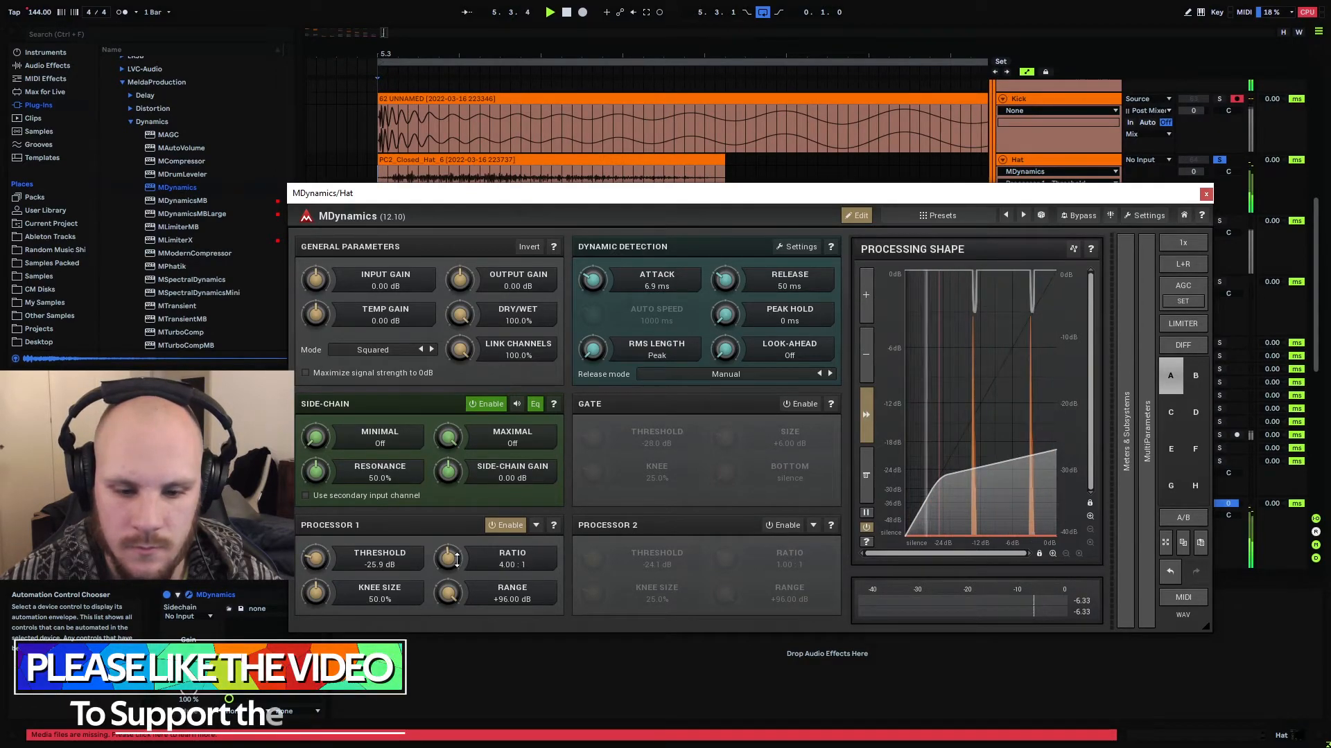
left_click_drag(456, 560, 456, 547)
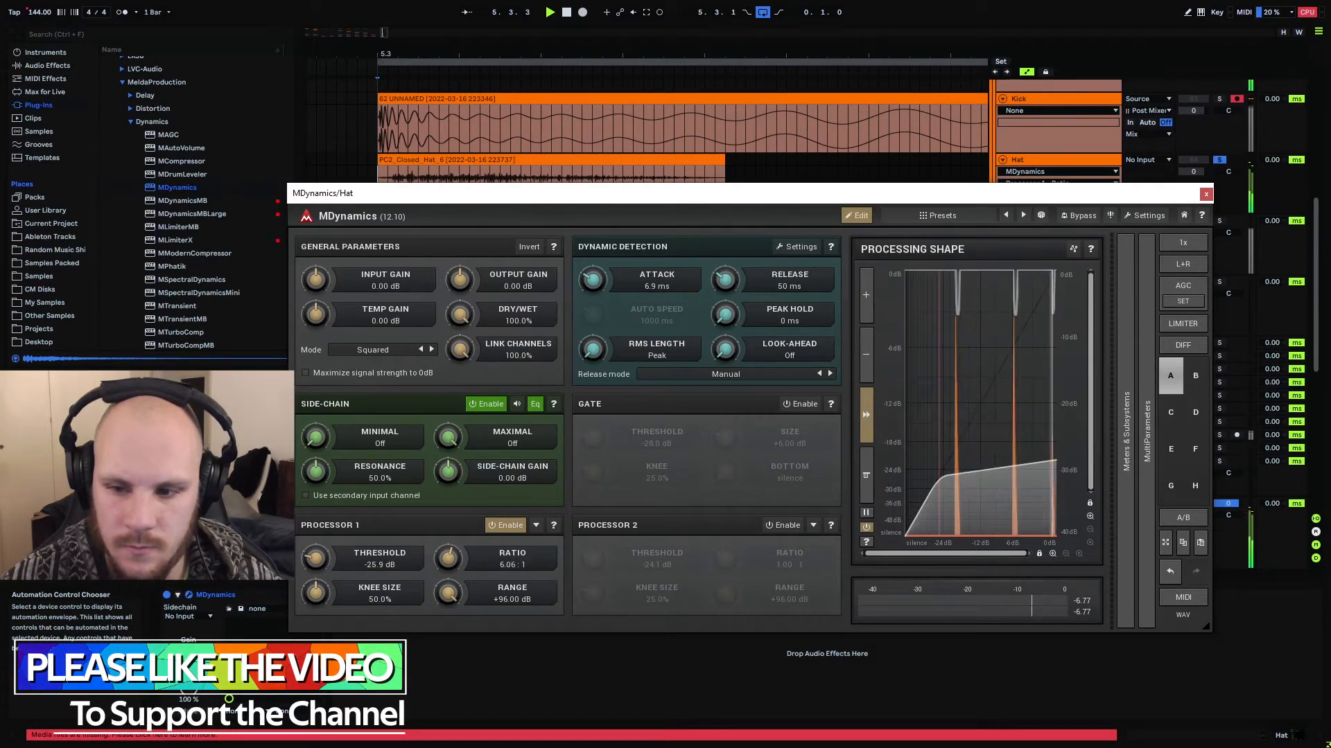
left_click_drag(316, 558, 316, 581)
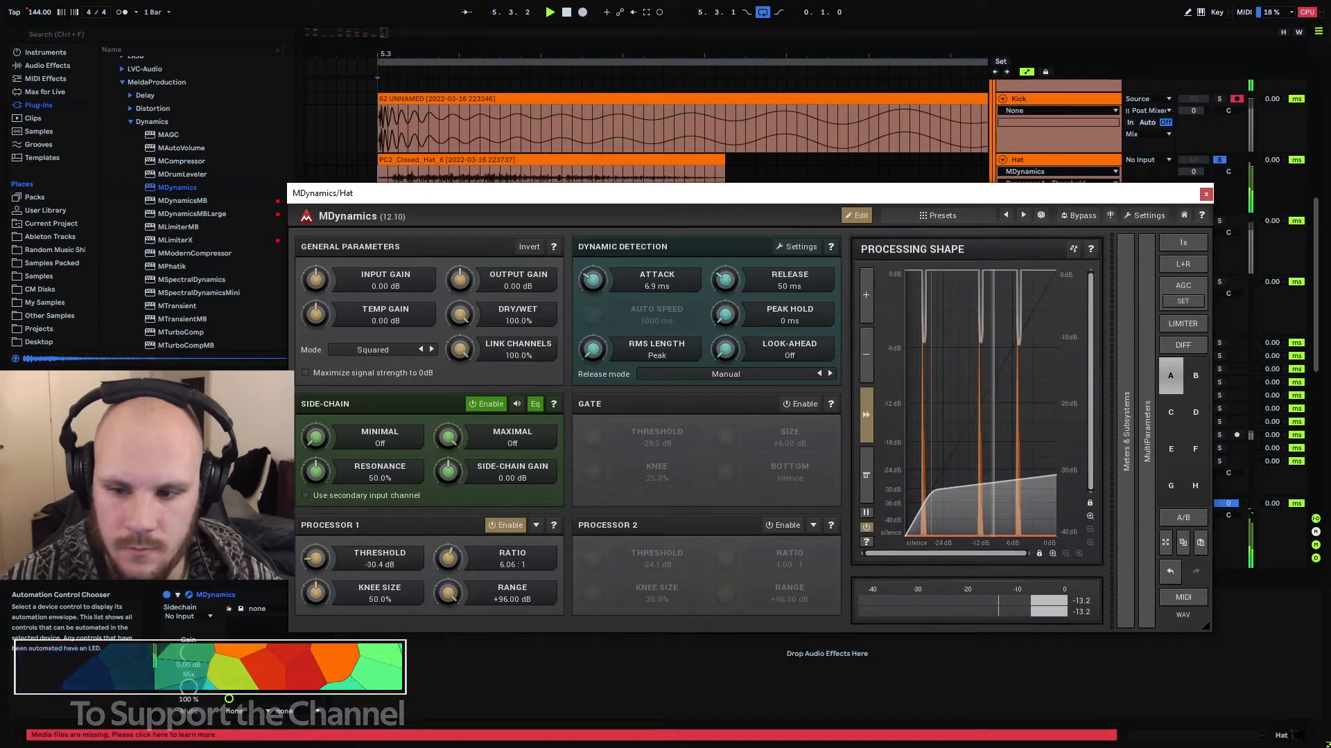
left_click(1206, 195)
Solo the Mix group and, listening from 5.3.1, lower the Hat track's volume to -8.0 dB against the kick
left_click(381, 187)
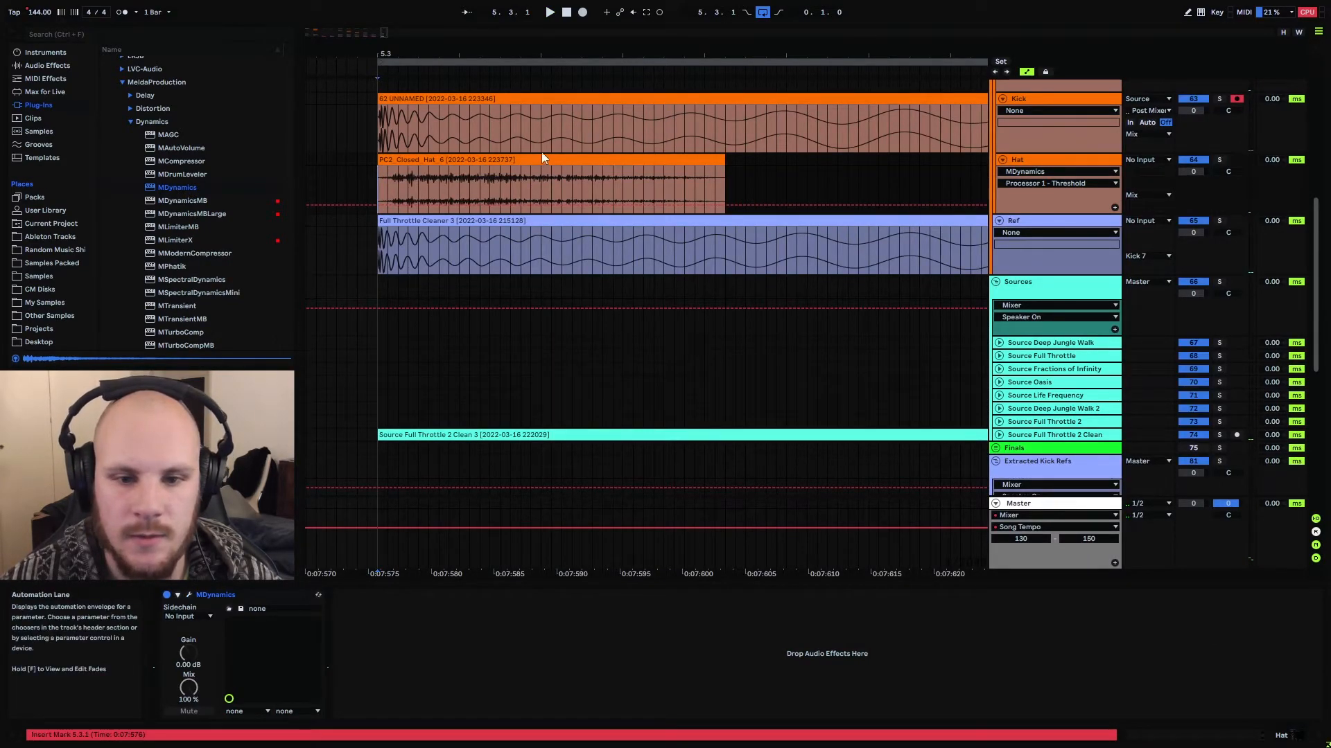
scroll(1155, 128, "up", 2)
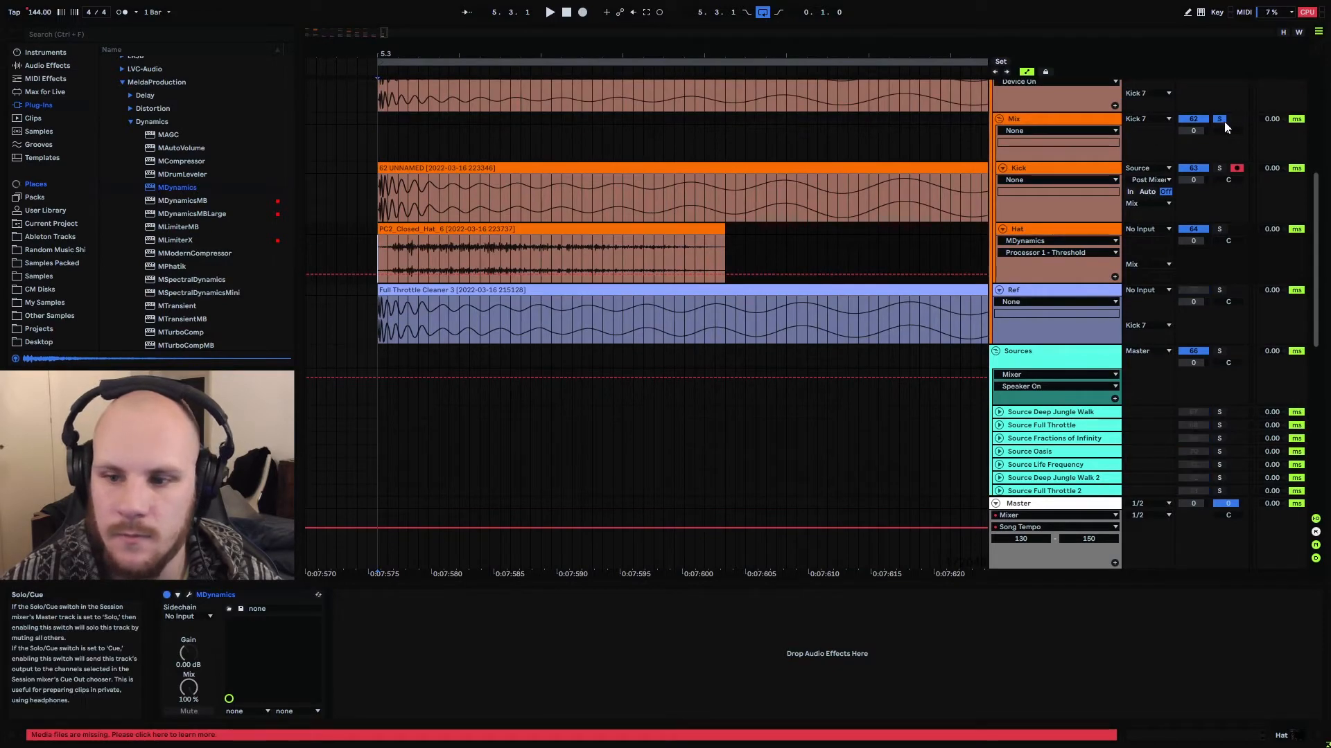
key("space")
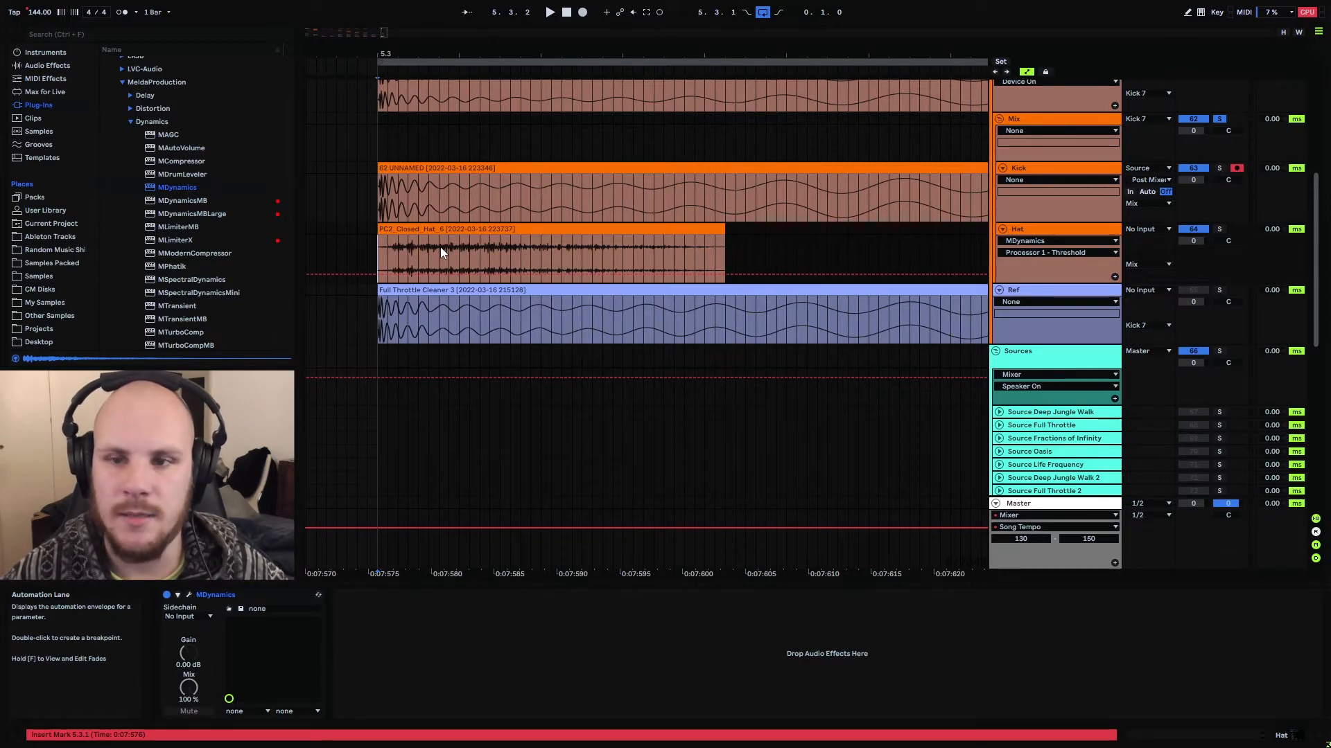
left_click_drag(1194, 242, 1187, 250)
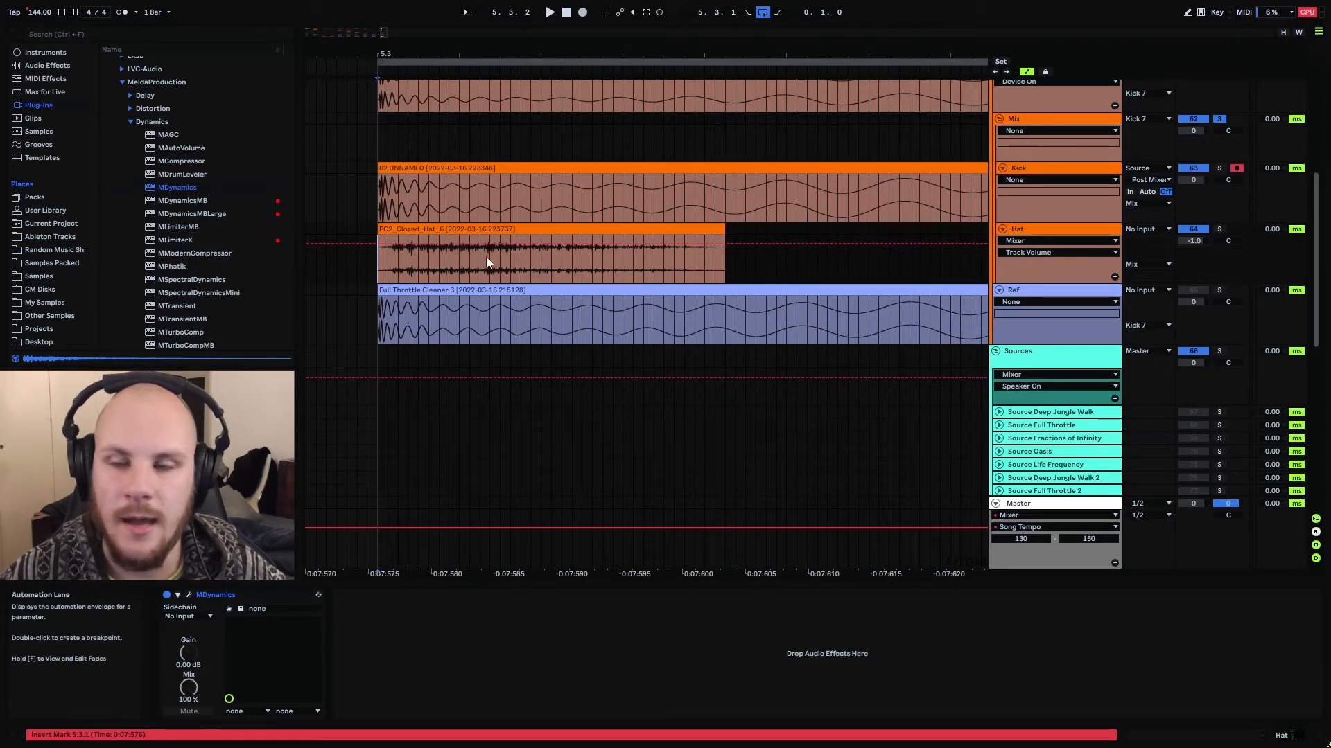
key("space")
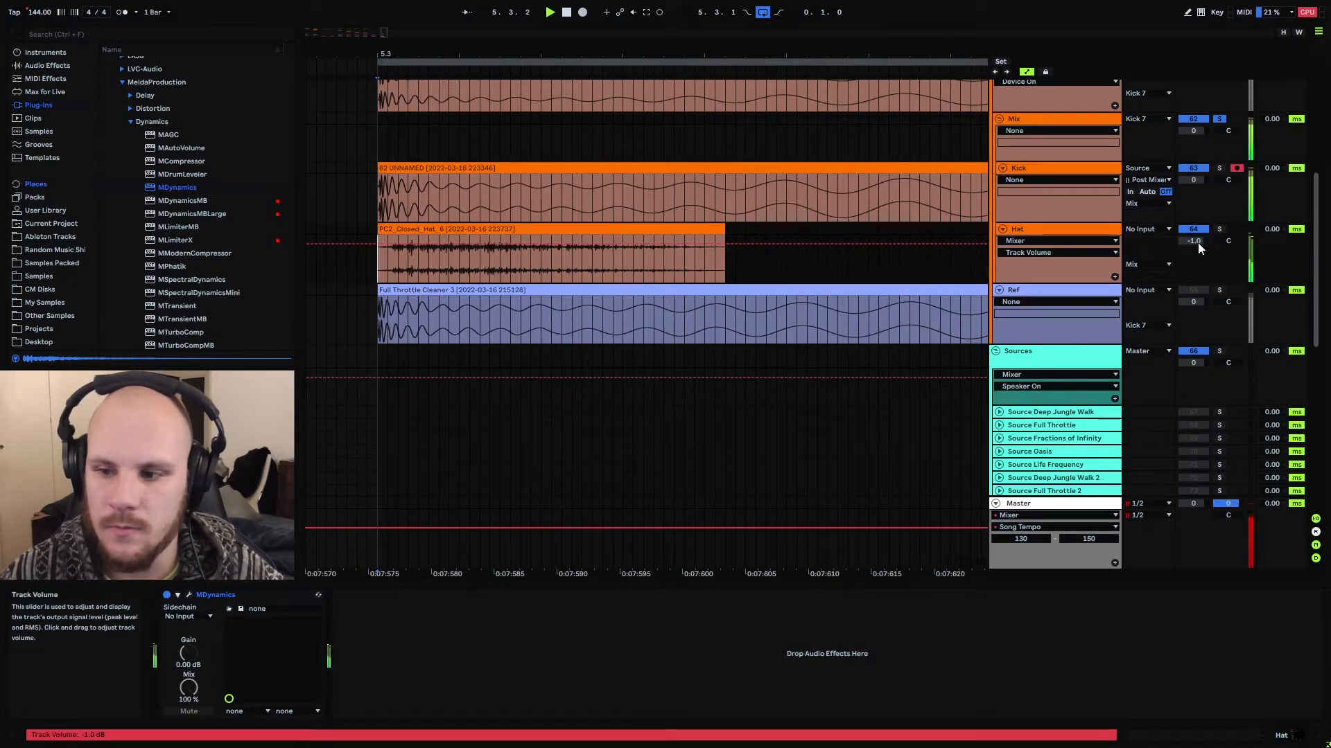
left_click_drag(1196, 242, 1187, 276)
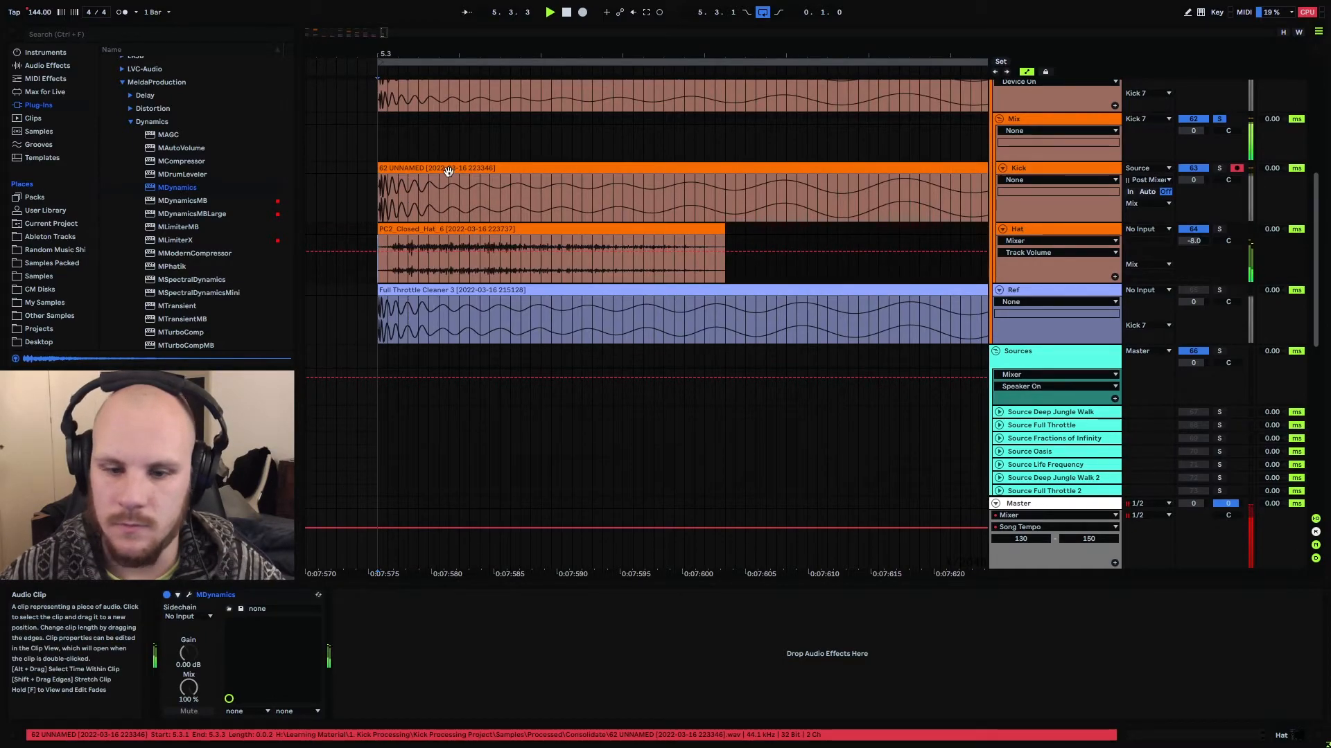
Add a Utility effect after MDynamics on the Hat track and switch it to Mono while auditioning the mix from 5.3.1
scroll(50, 109, "up", 3)
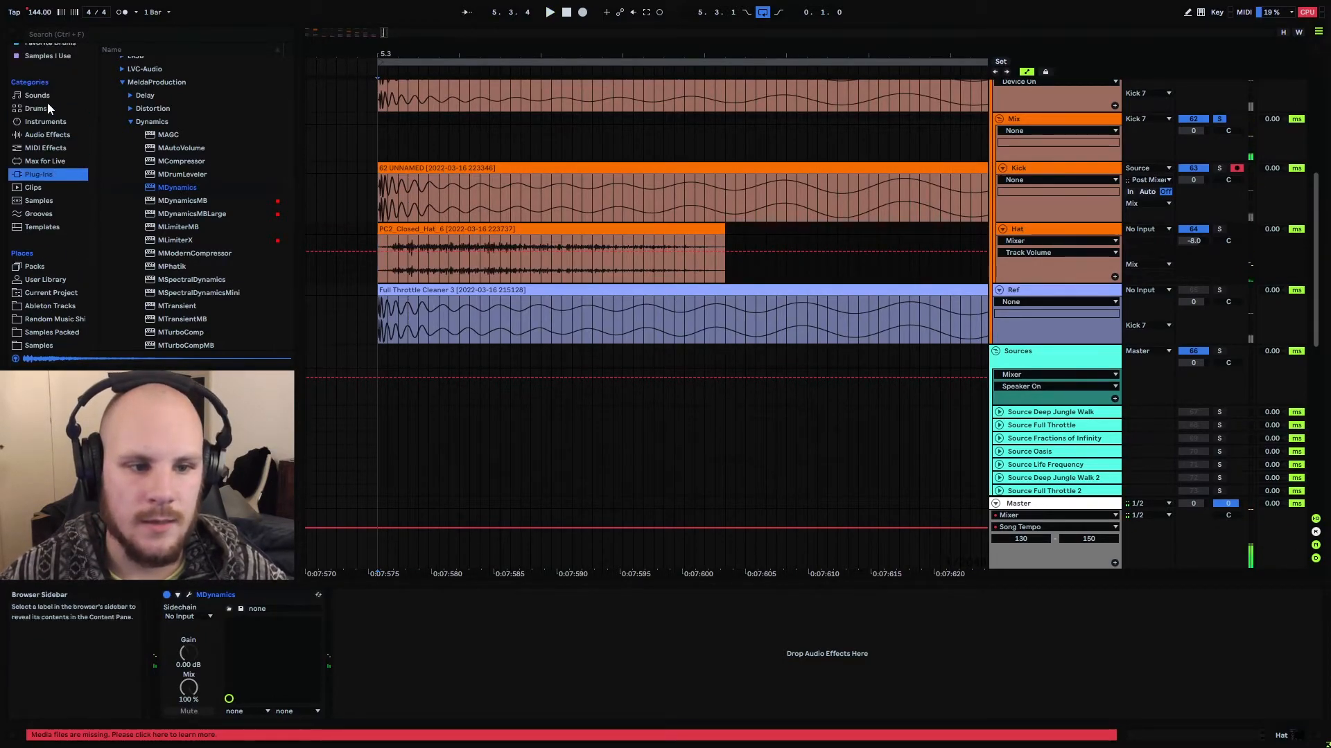
left_click(48, 135)
scroll(177, 219, "down", 10)
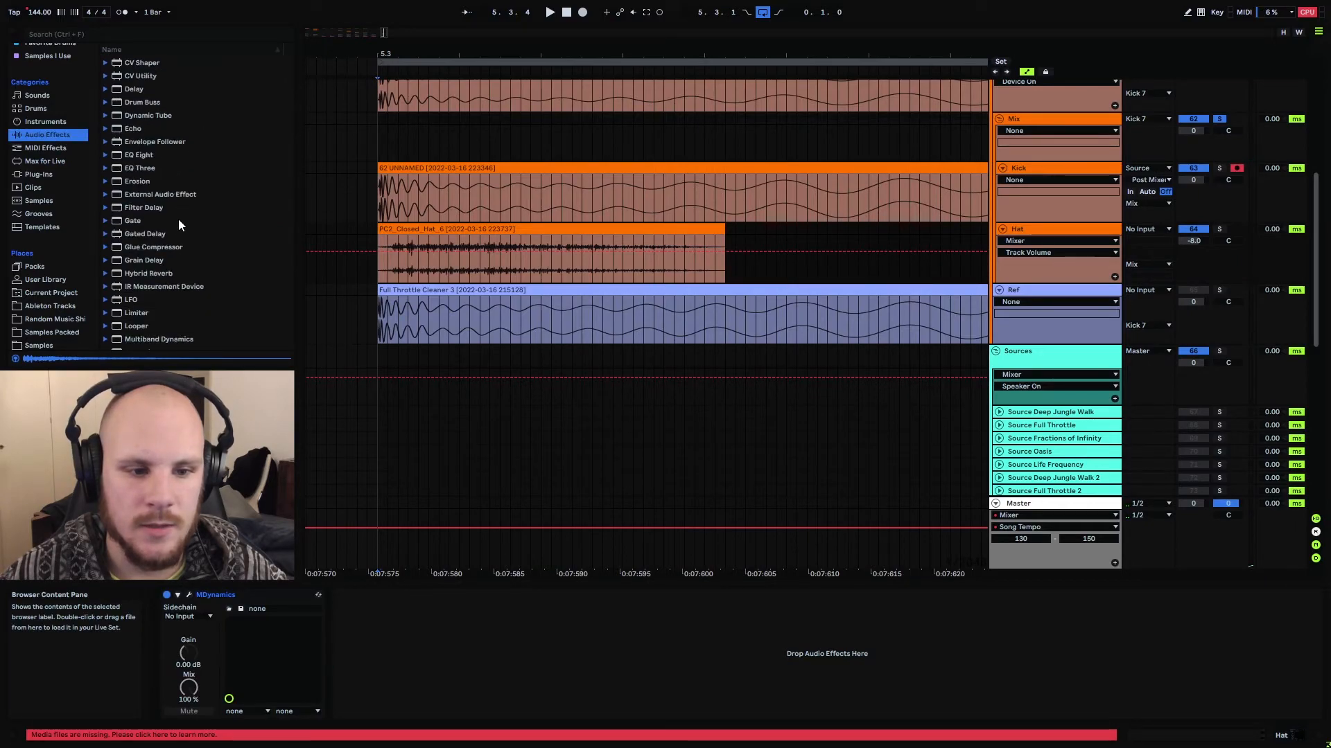
left_click_drag(136, 316, 478, 632)
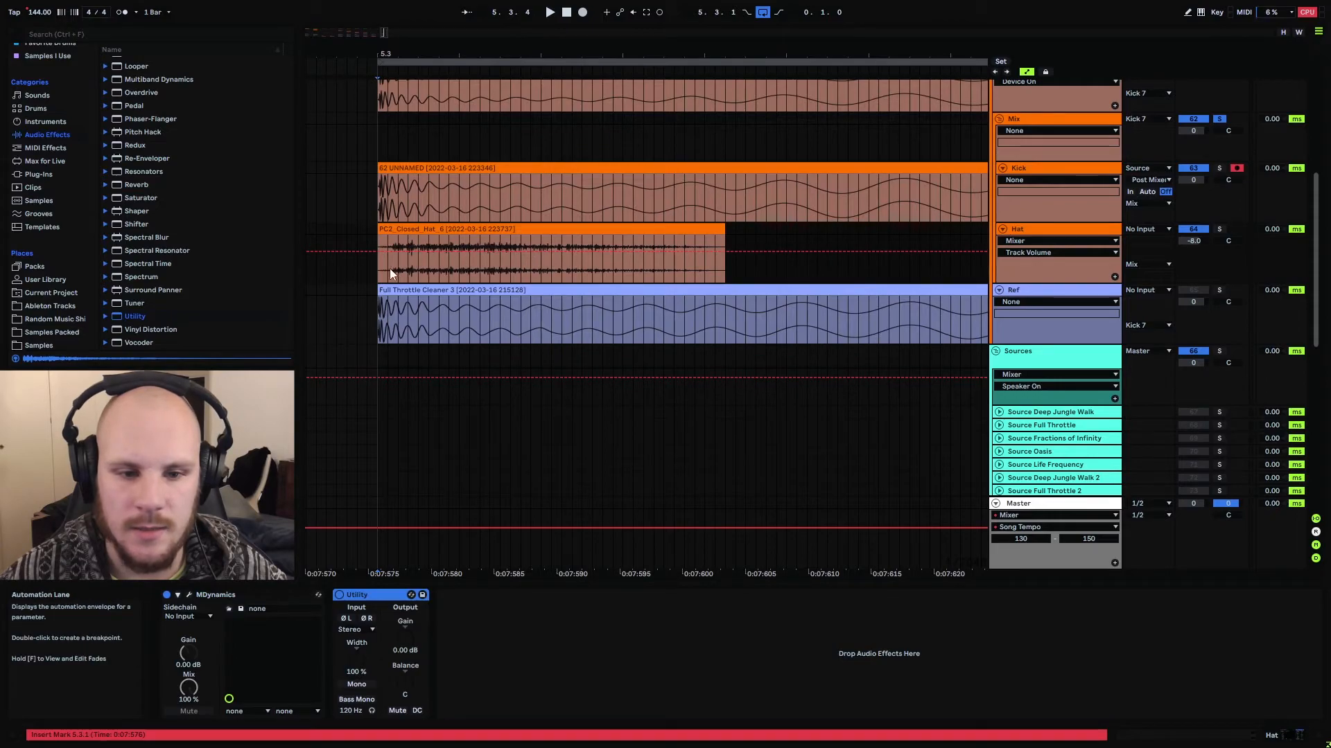
left_click(472, 256)
key("space")
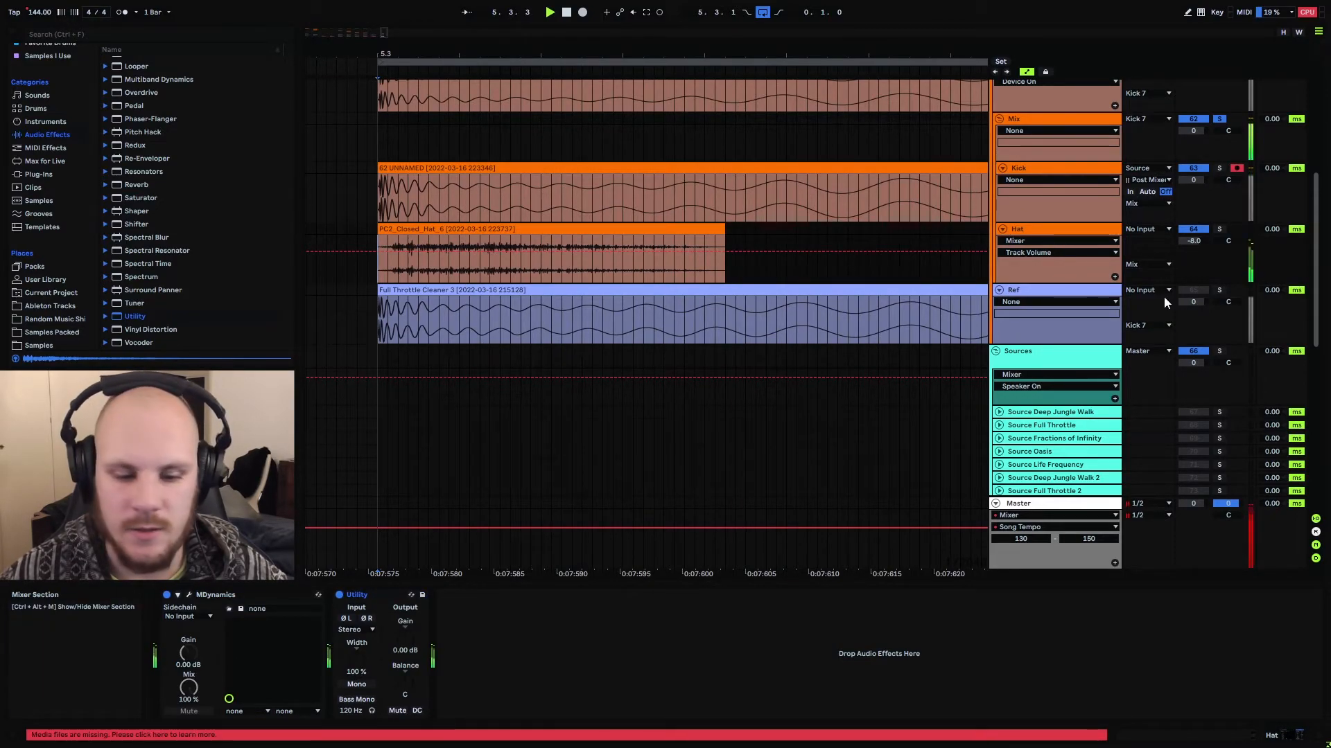
left_click(356, 685)
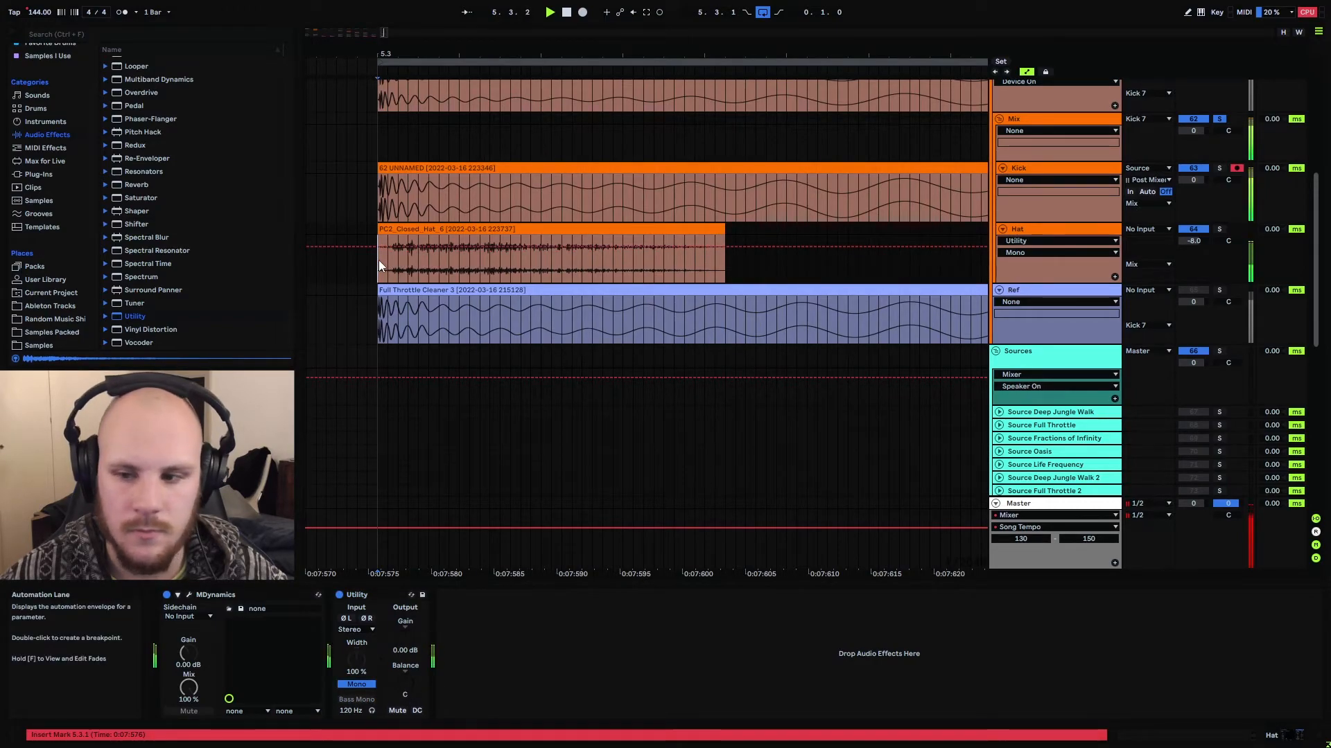
scroll(595, 316, "up", 2)
key("space")
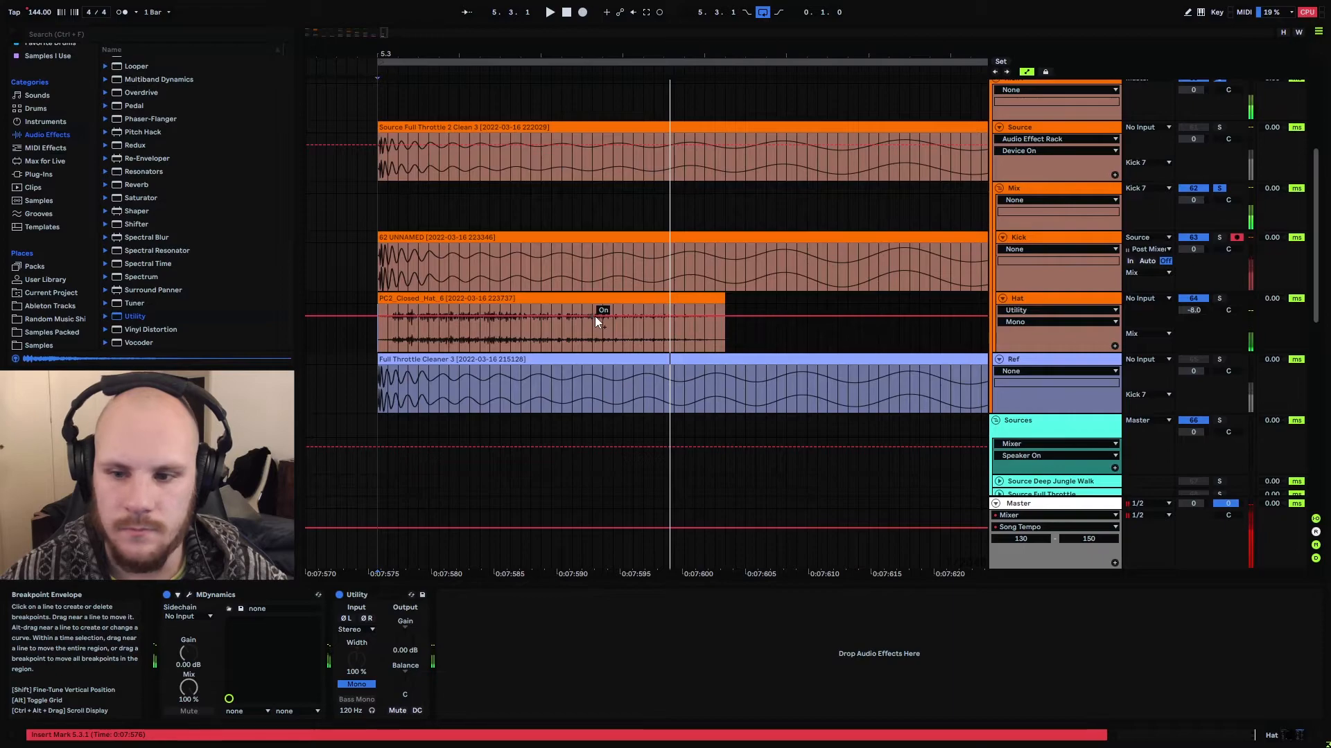
Insert a new audio track between the Hat and Ref tracks and lower the Mix group's volume to -2.0 dB
left_click(1000, 245)
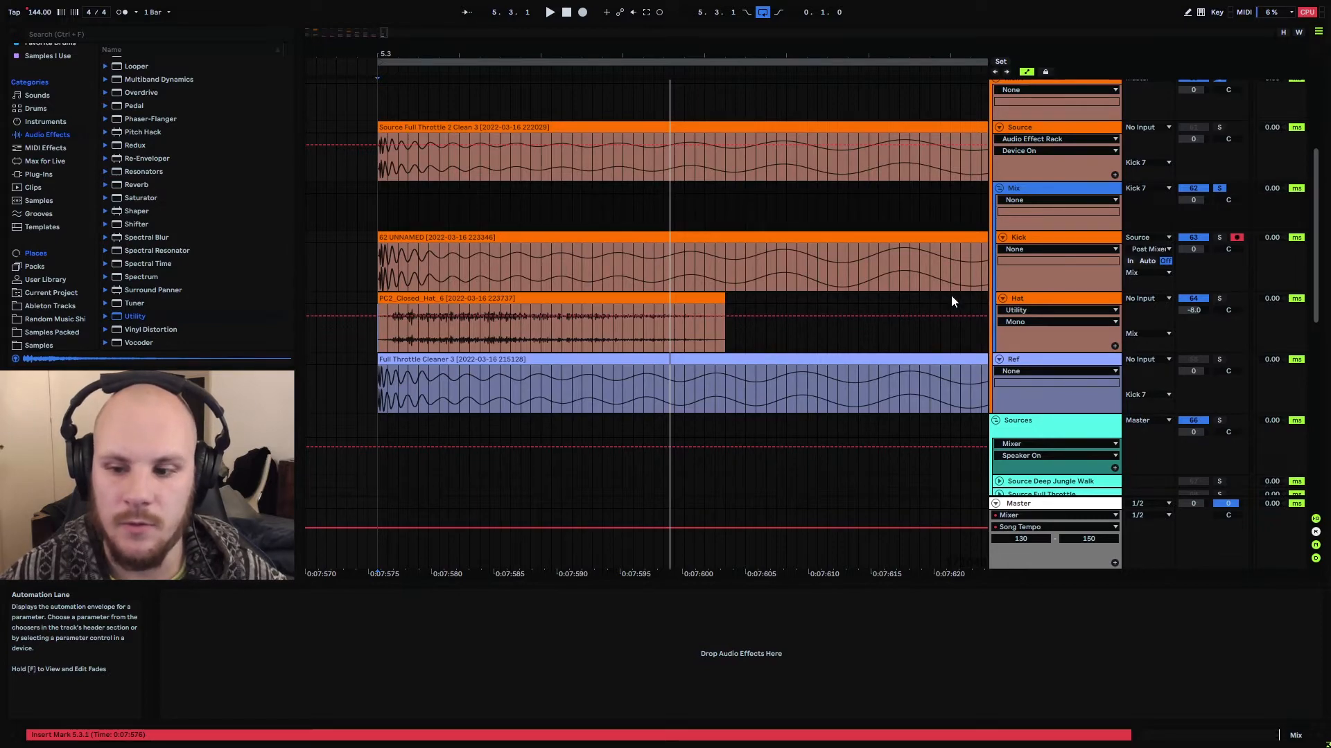
key("ctrl+t")
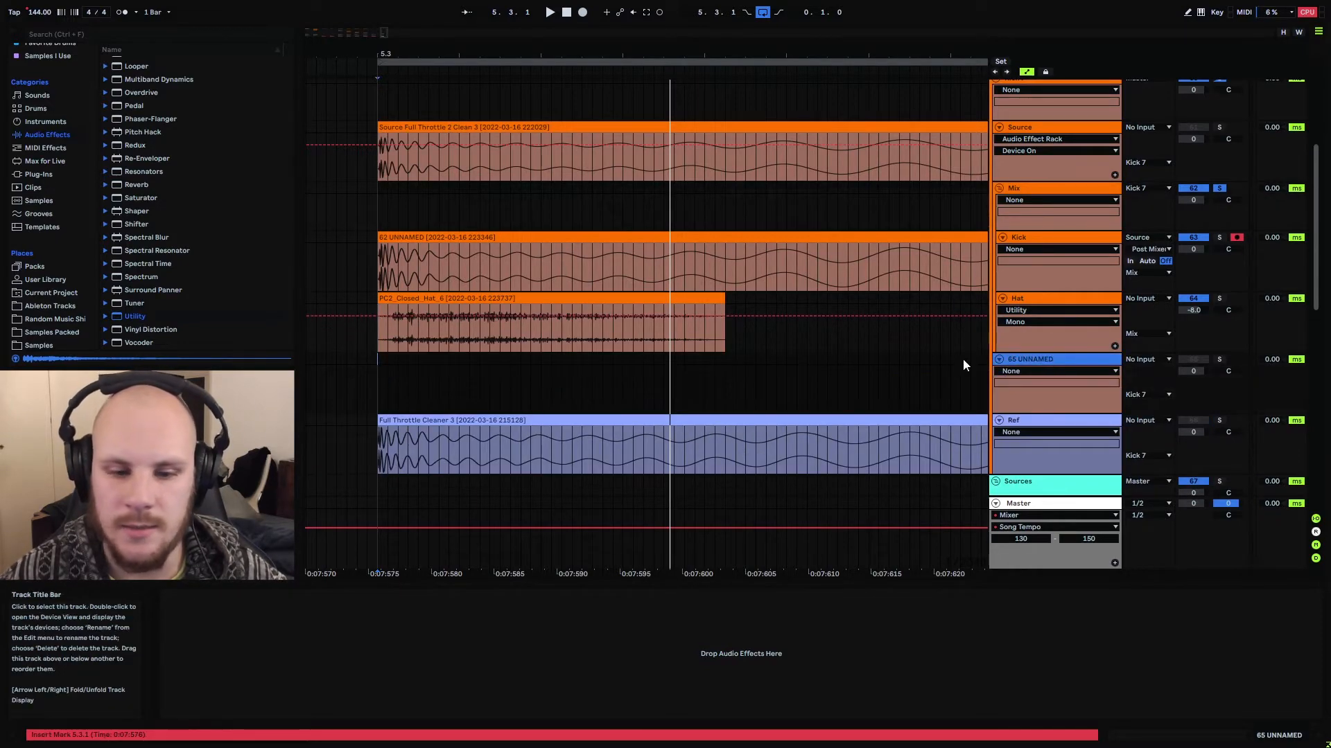
left_click(380, 363)
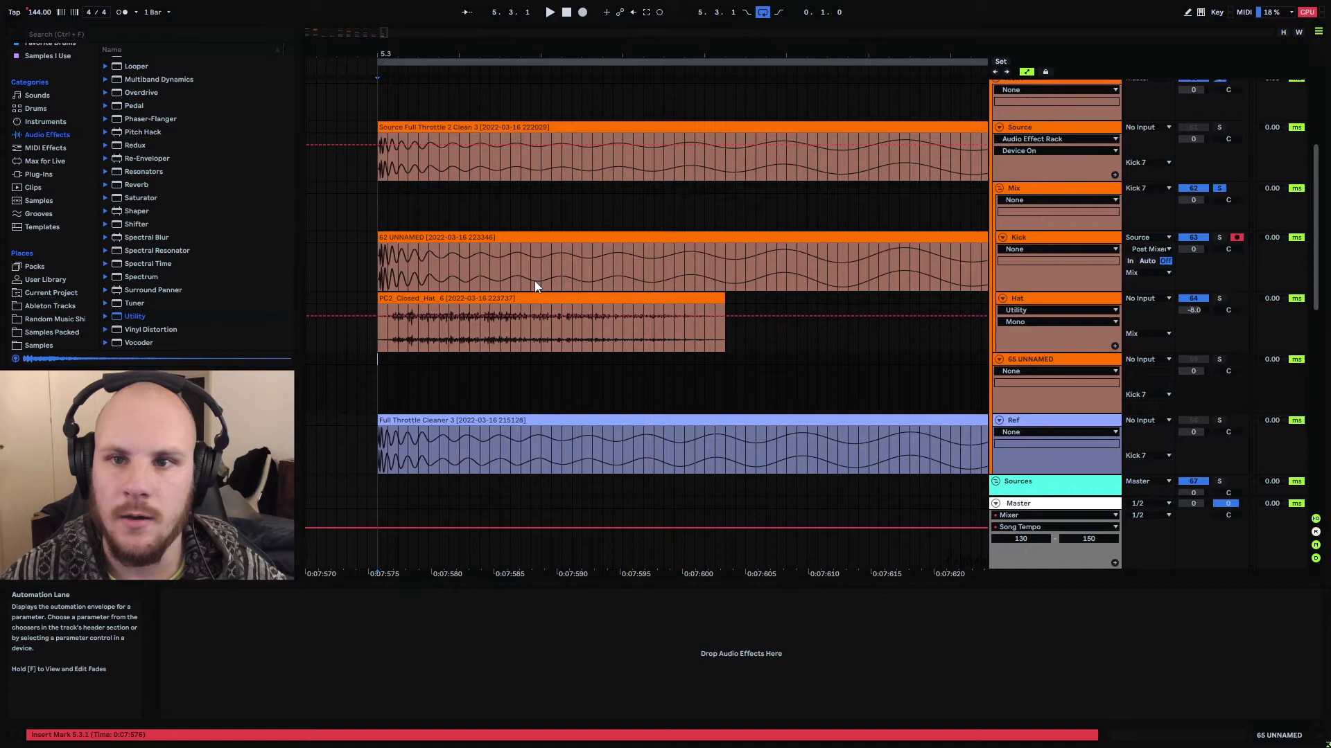
double_click(552, 55)
left_click_drag(1188, 203, 1188, 210)
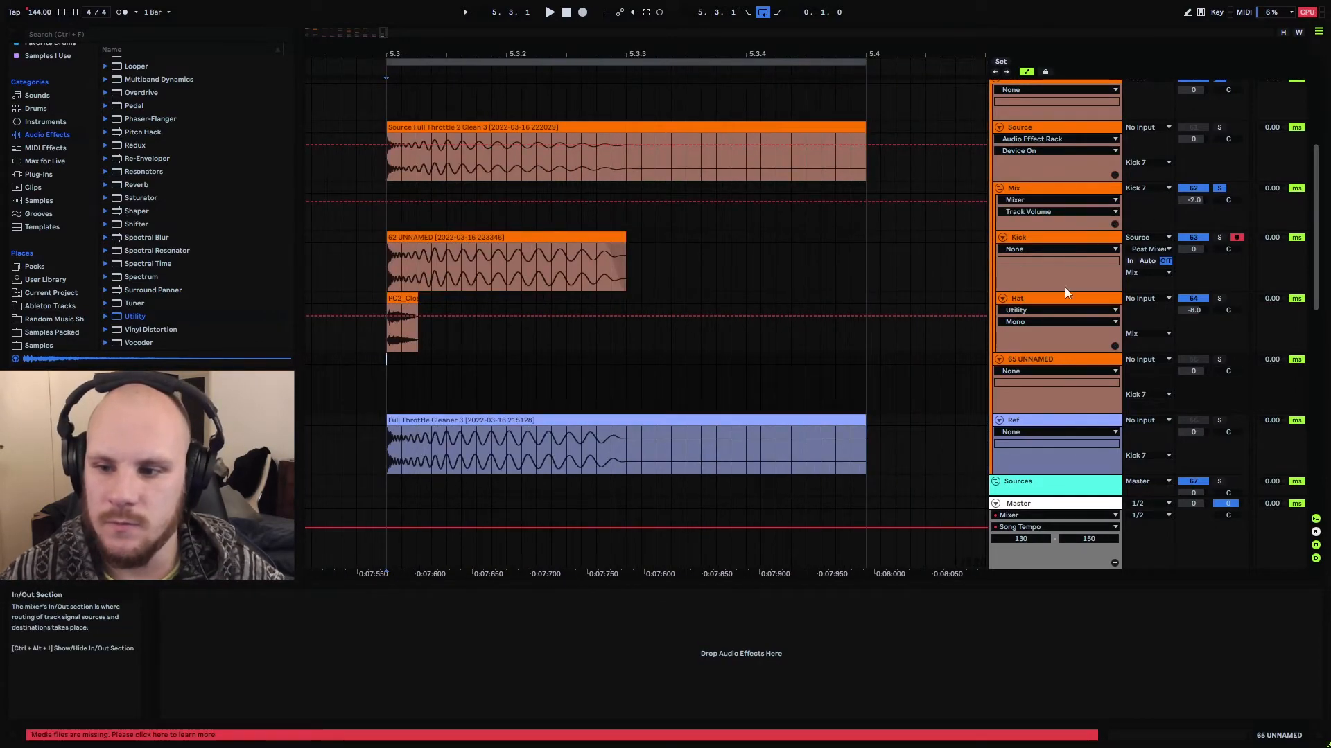
Record the Mix group's post-mixer output onto the new track below Hat and consolidate the recording from 5.3.1
left_click(1142, 365)
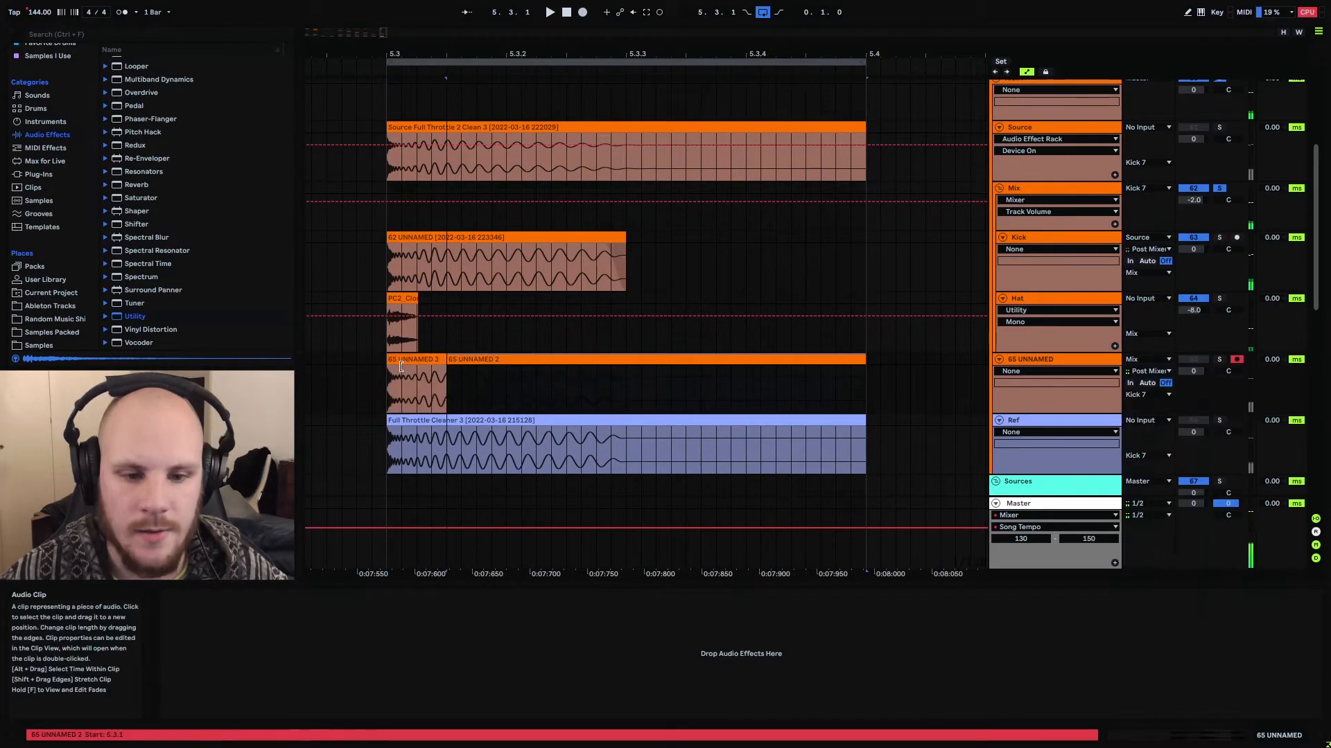
left_click_drag(445, 361, 386, 360)
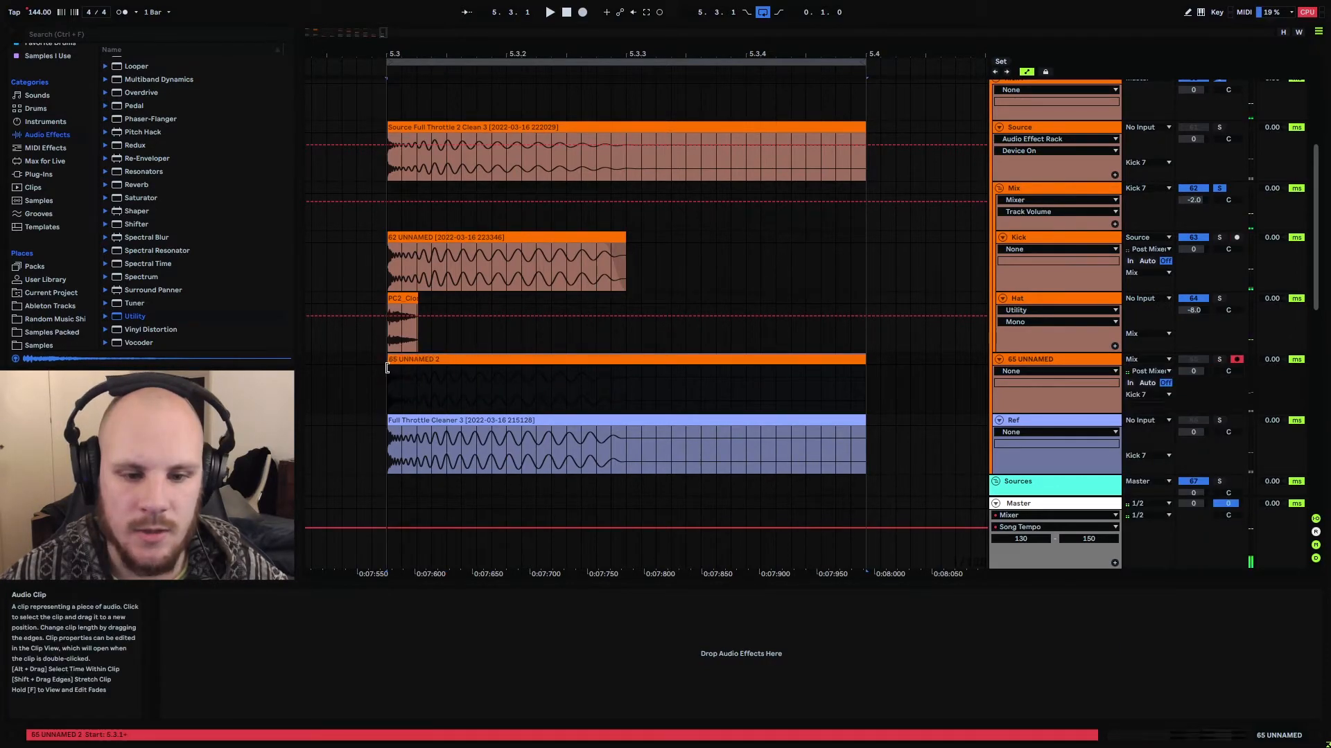
key("ctrl+j")
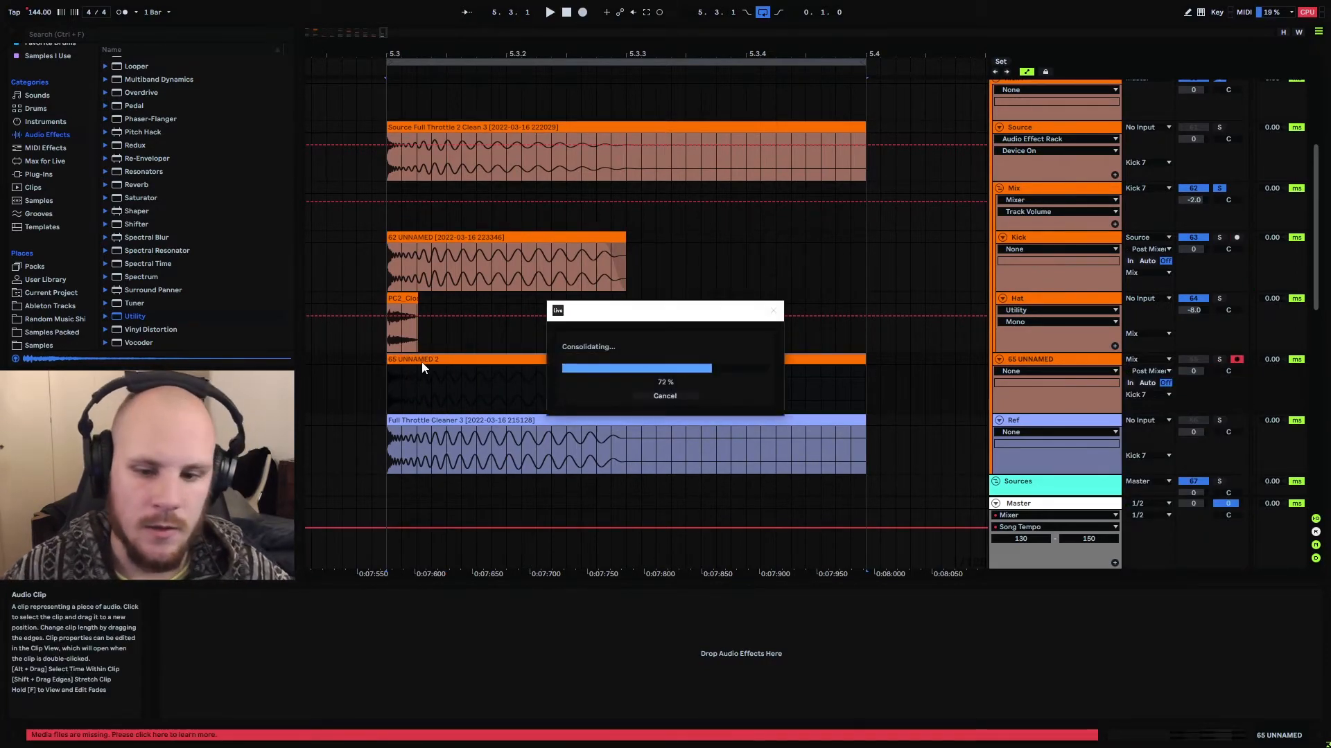
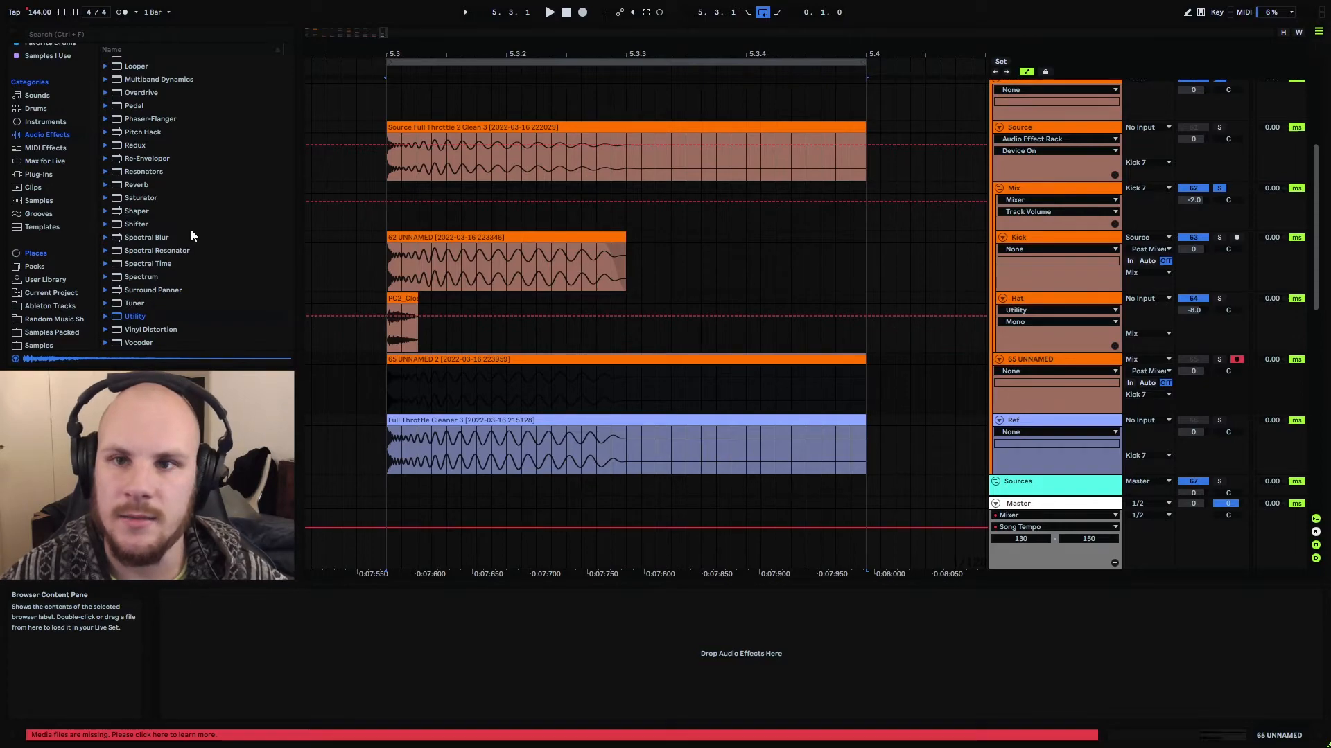
Add a Glue Compressor to the newly recorded track between Hat and Ref
scroll(198, 253, "up", 5)
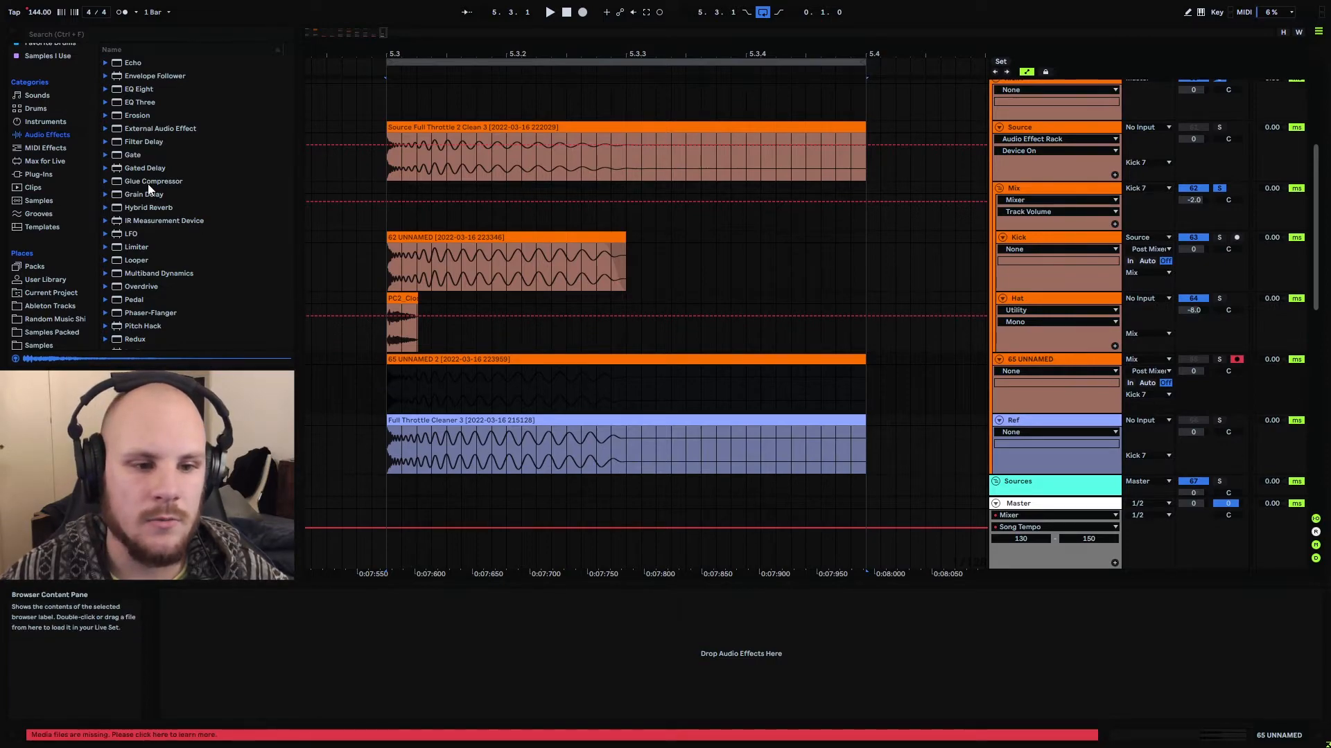
left_click_drag(138, 183, 482, 384)
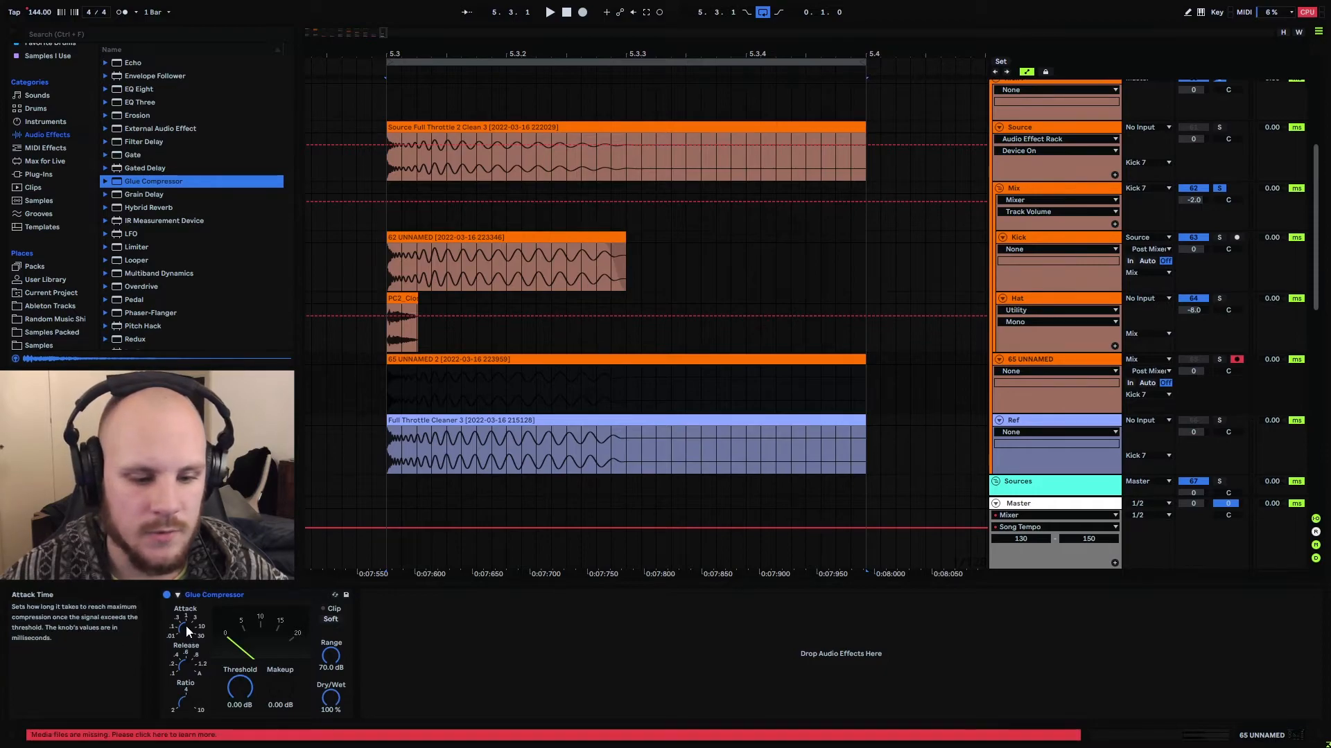
left_click(185, 624)
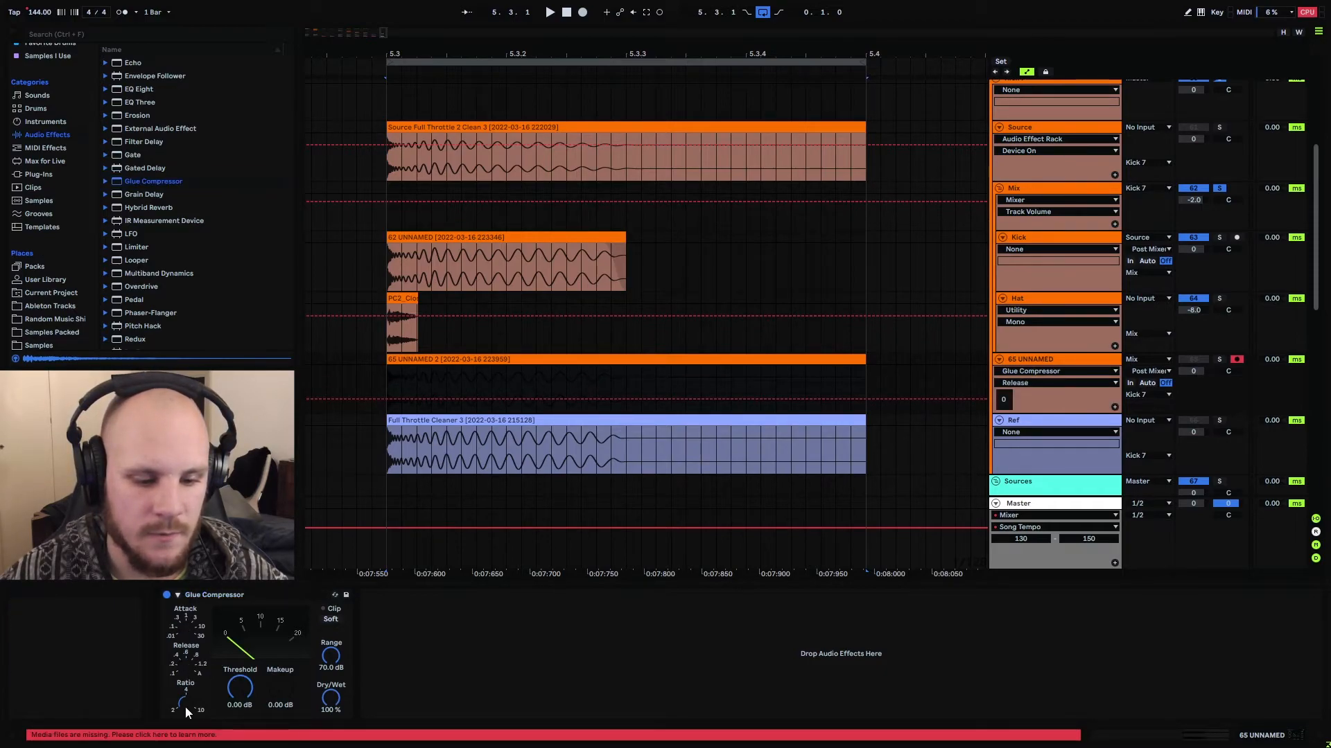
left_click(184, 703)
Solo the recorded mix track, play it from 5.3.1 and bring its peak level into view in the Session mixer
left_click(389, 395)
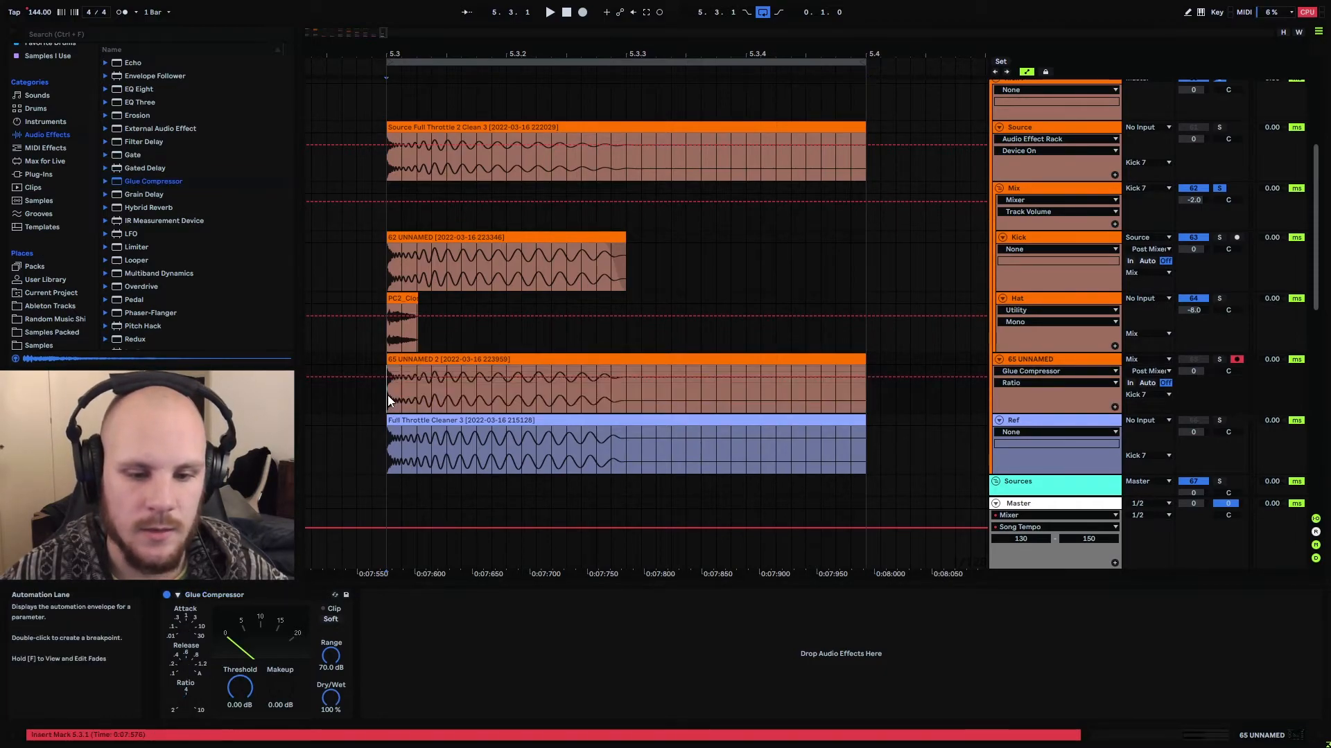
left_click(1219, 359)
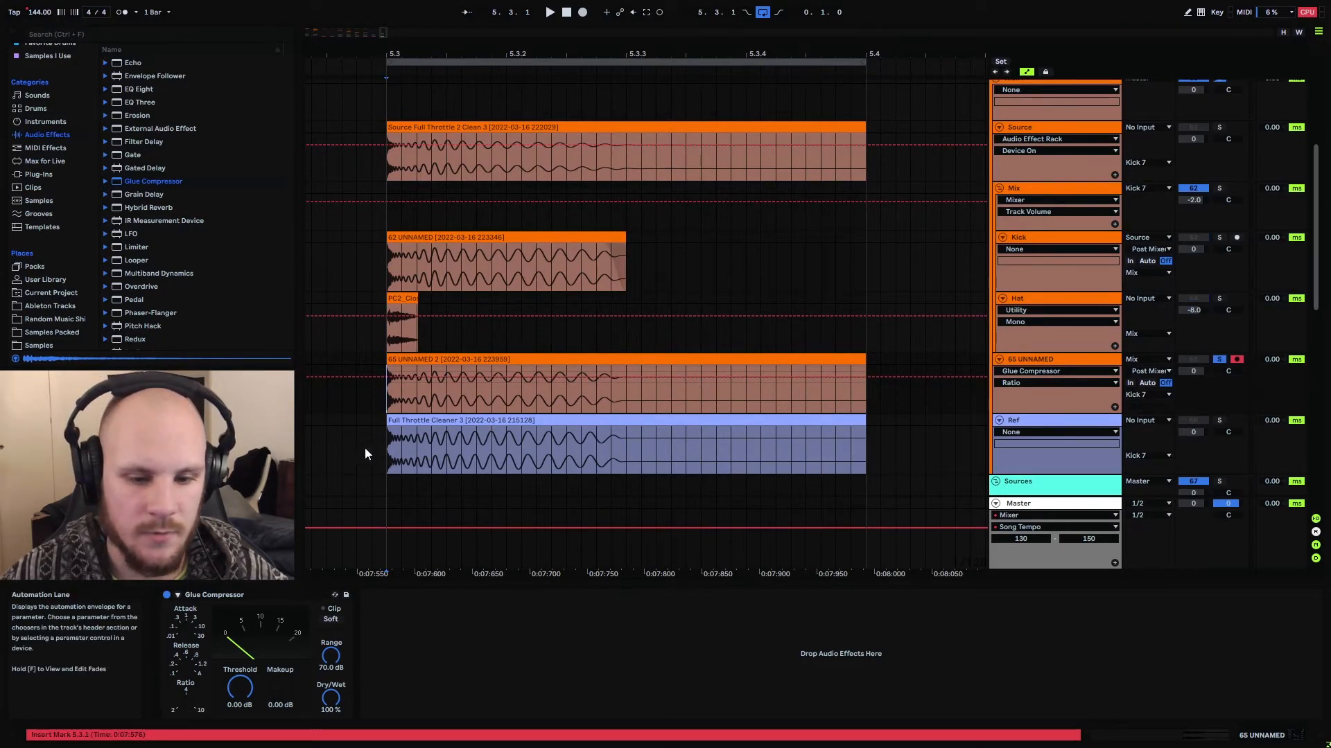
key("space")
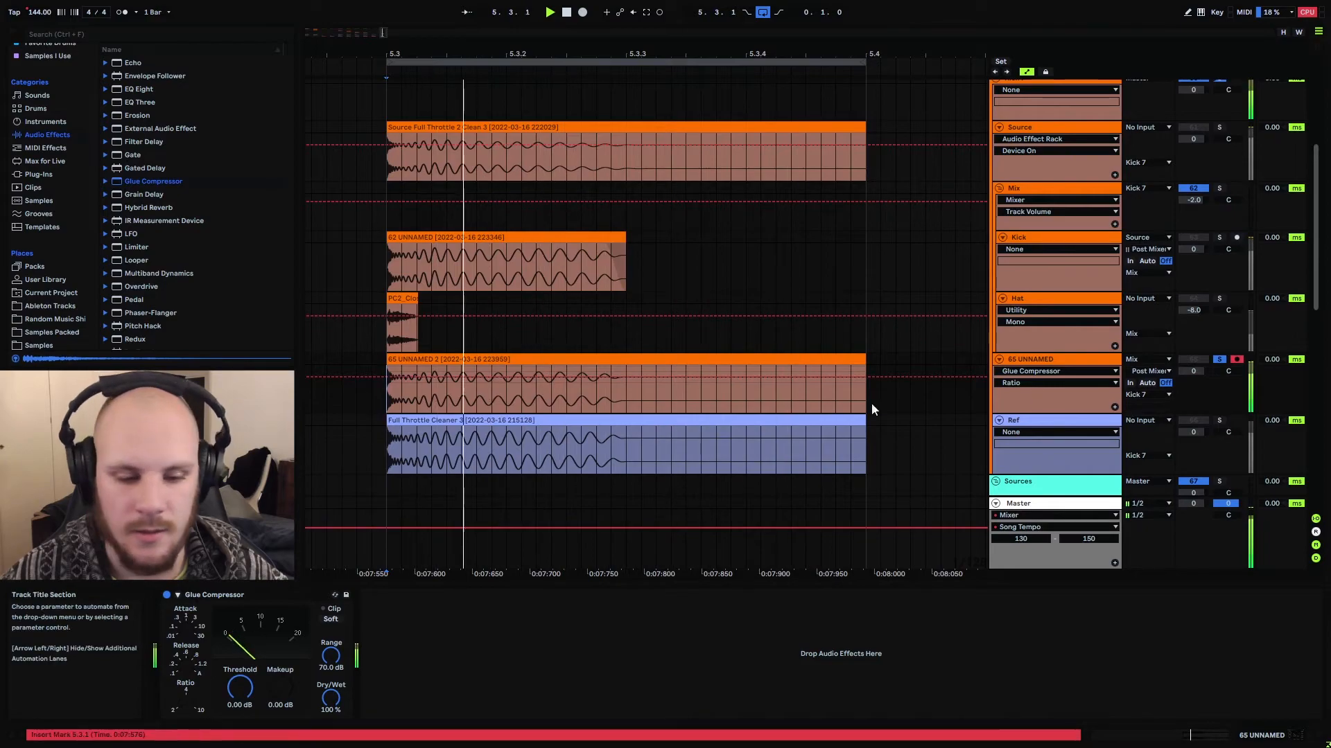
left_click(1319, 49)
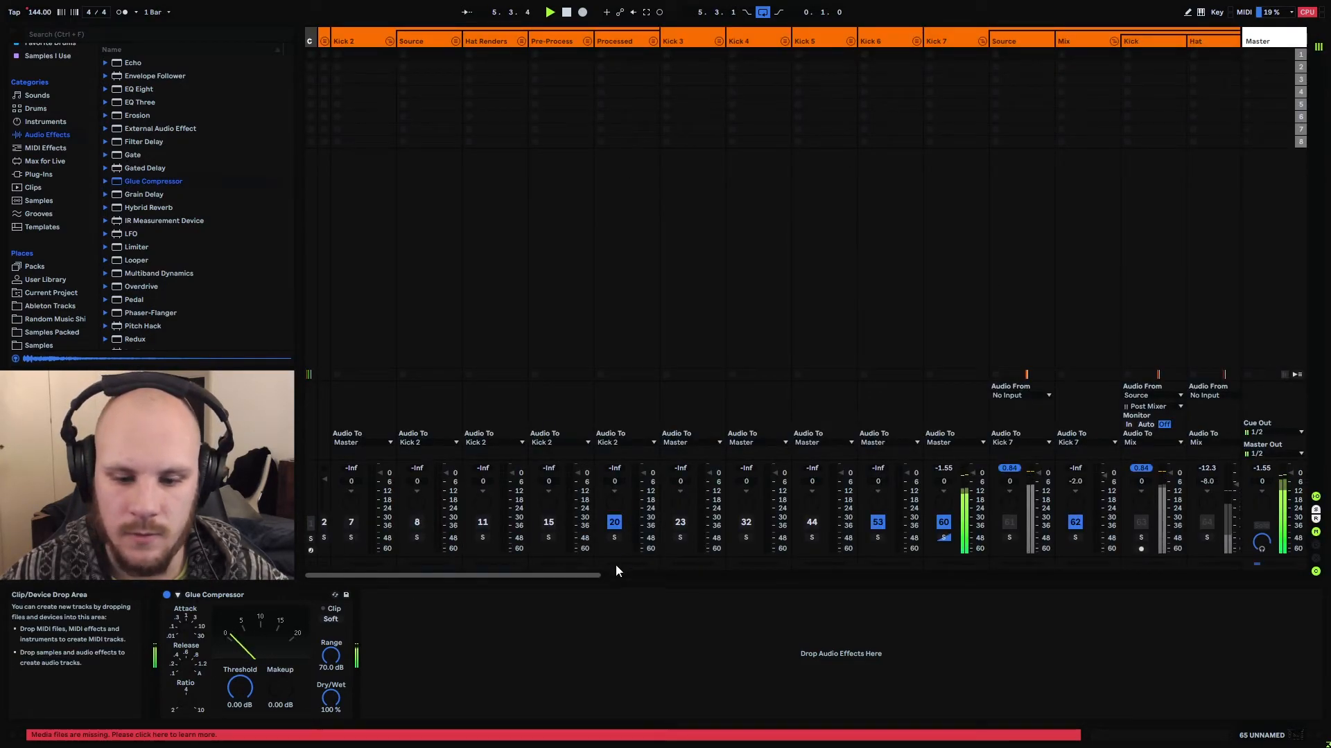
left_click_drag(592, 576, 773, 579)
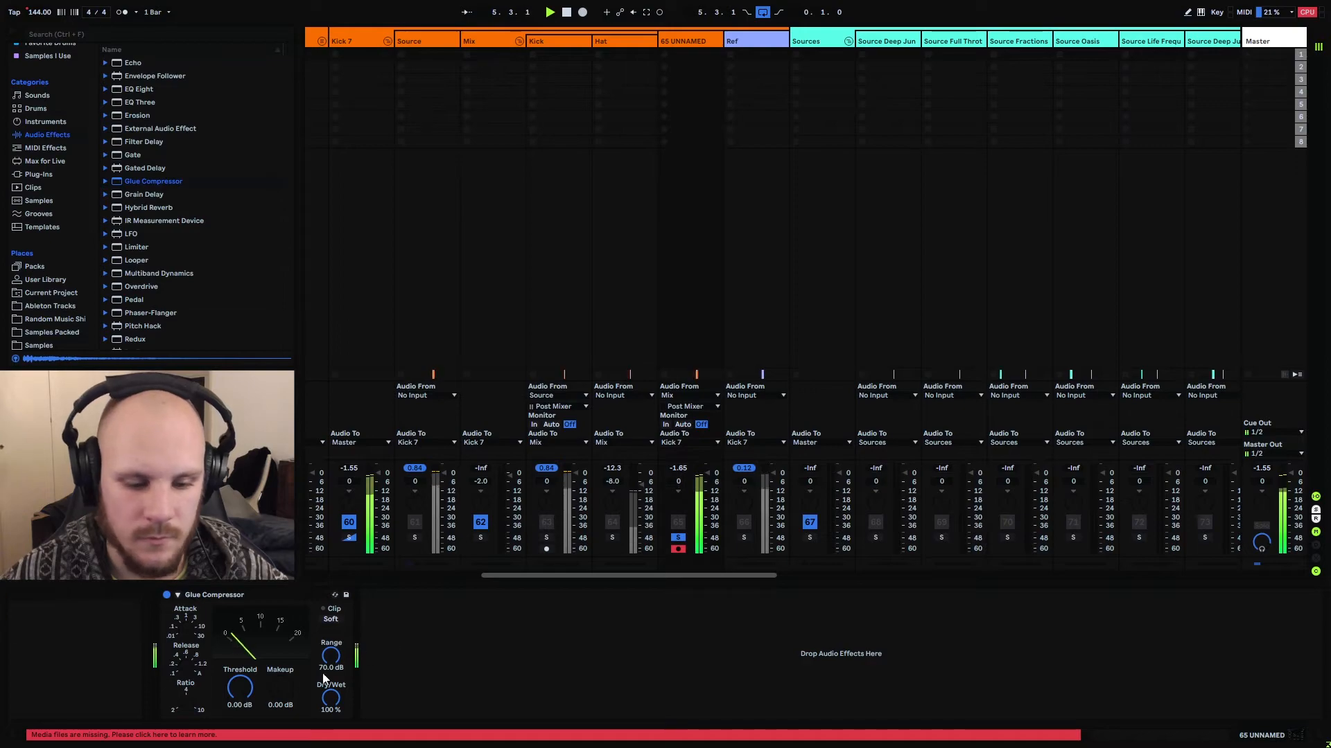
Set the Glue Compressor's Makeup to 1.65 dB on the recorded track and return to the Arrangement
left_click(287, 688)
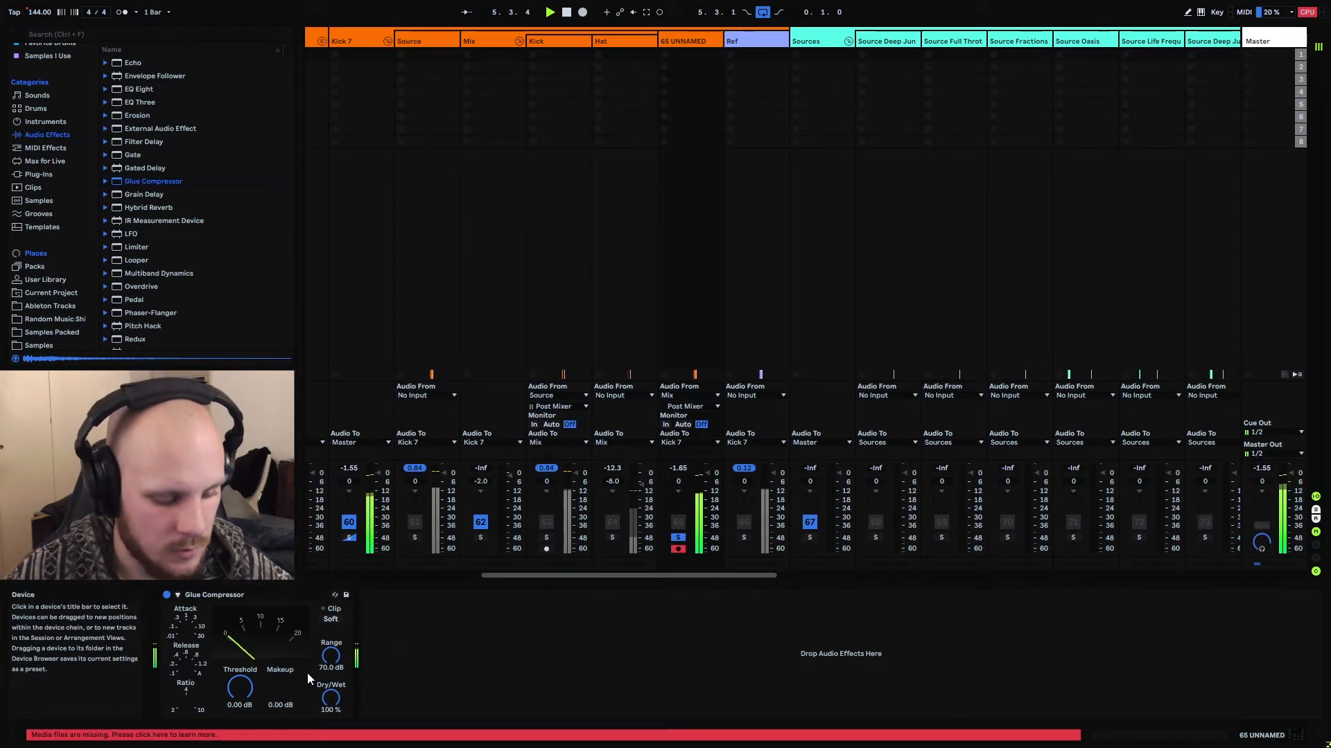
type("1.65")
key("Return")
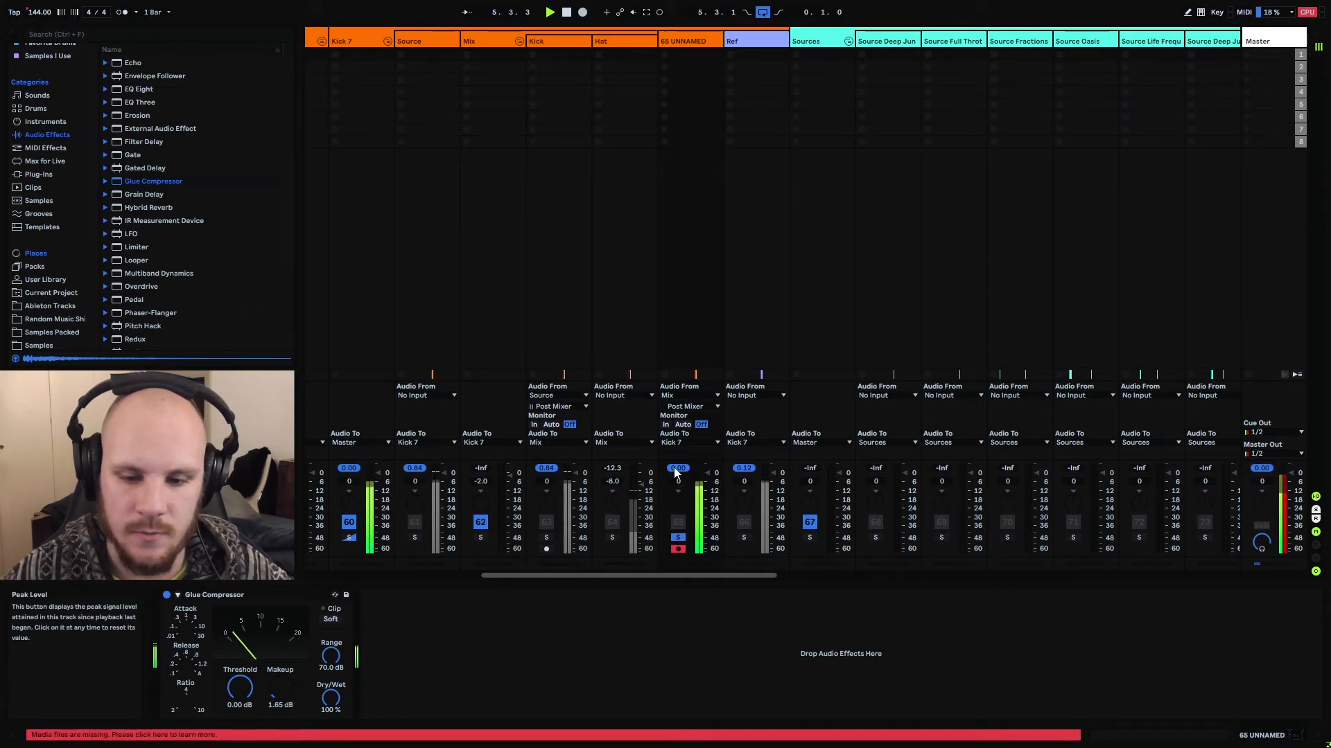
left_click(1318, 32)
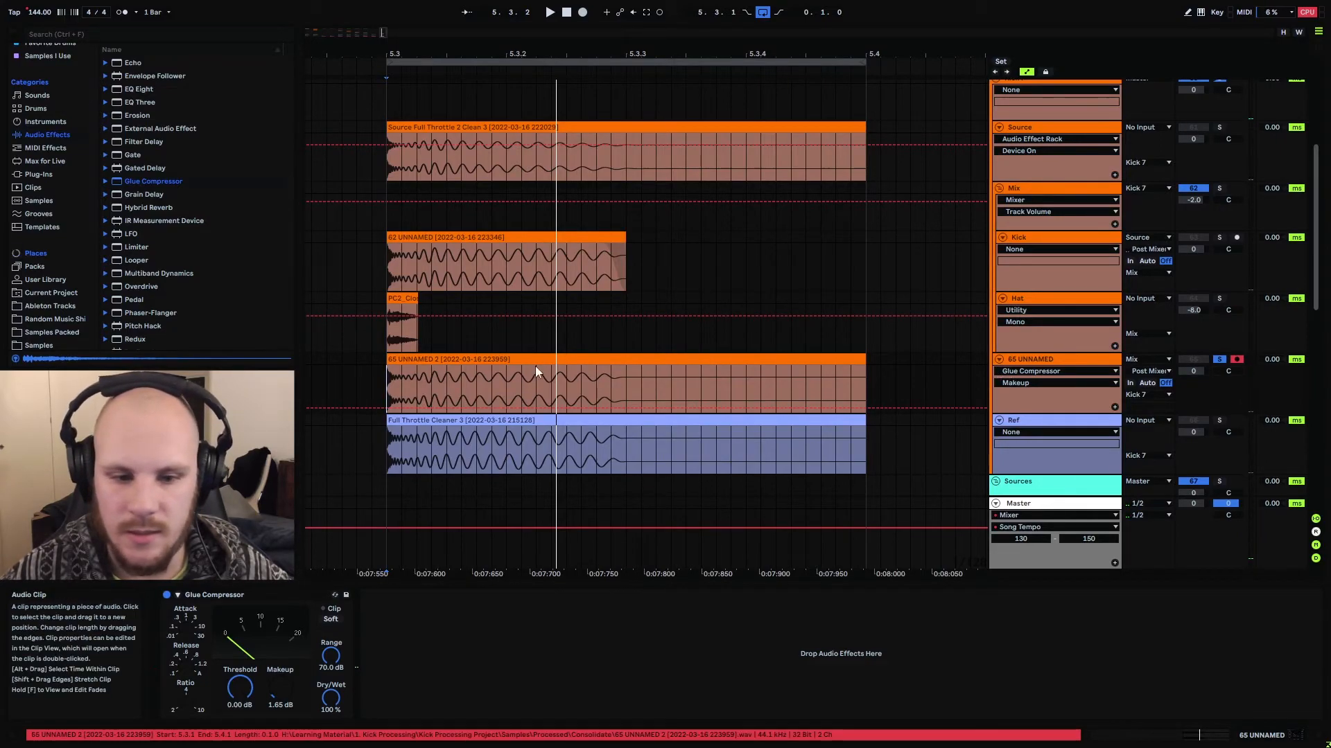
Insert a Utility before the Glue Compressor on the recorded track, switch it to Mono and audition the track
key("space")
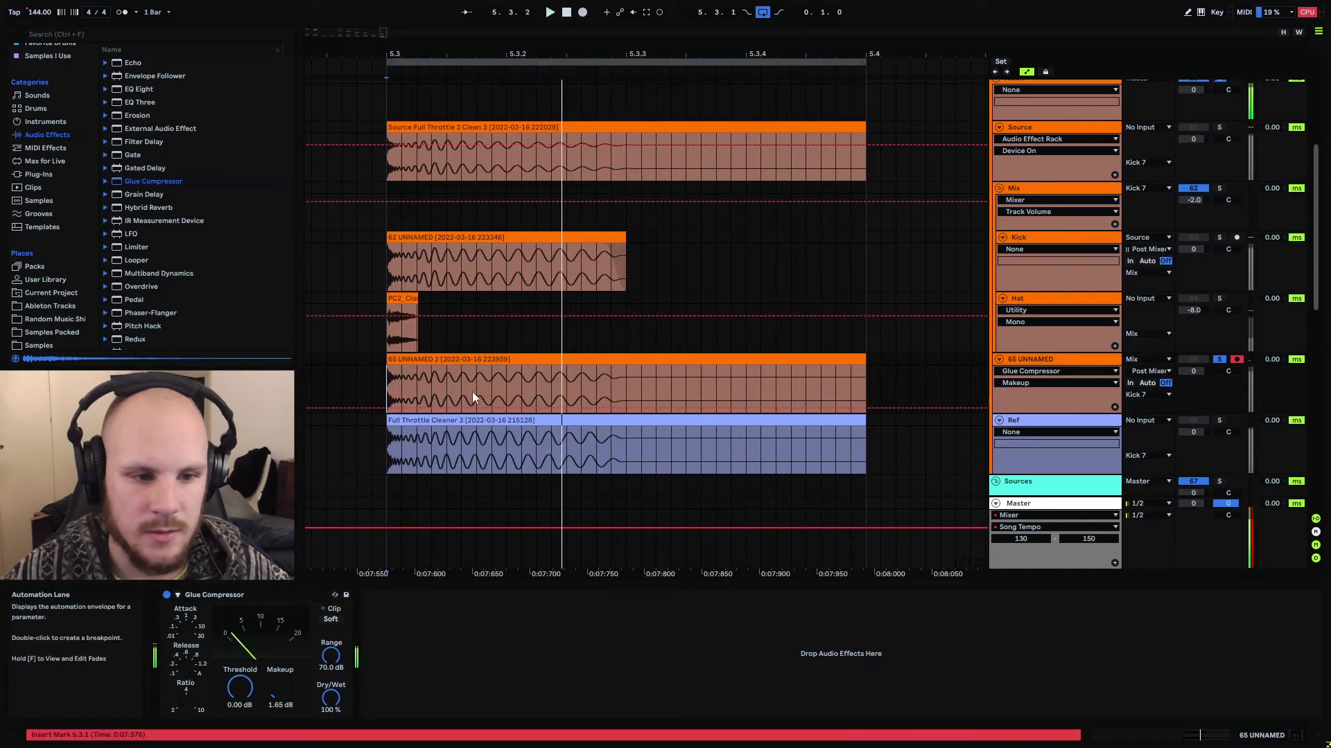
scroll(165, 226, "down", 5)
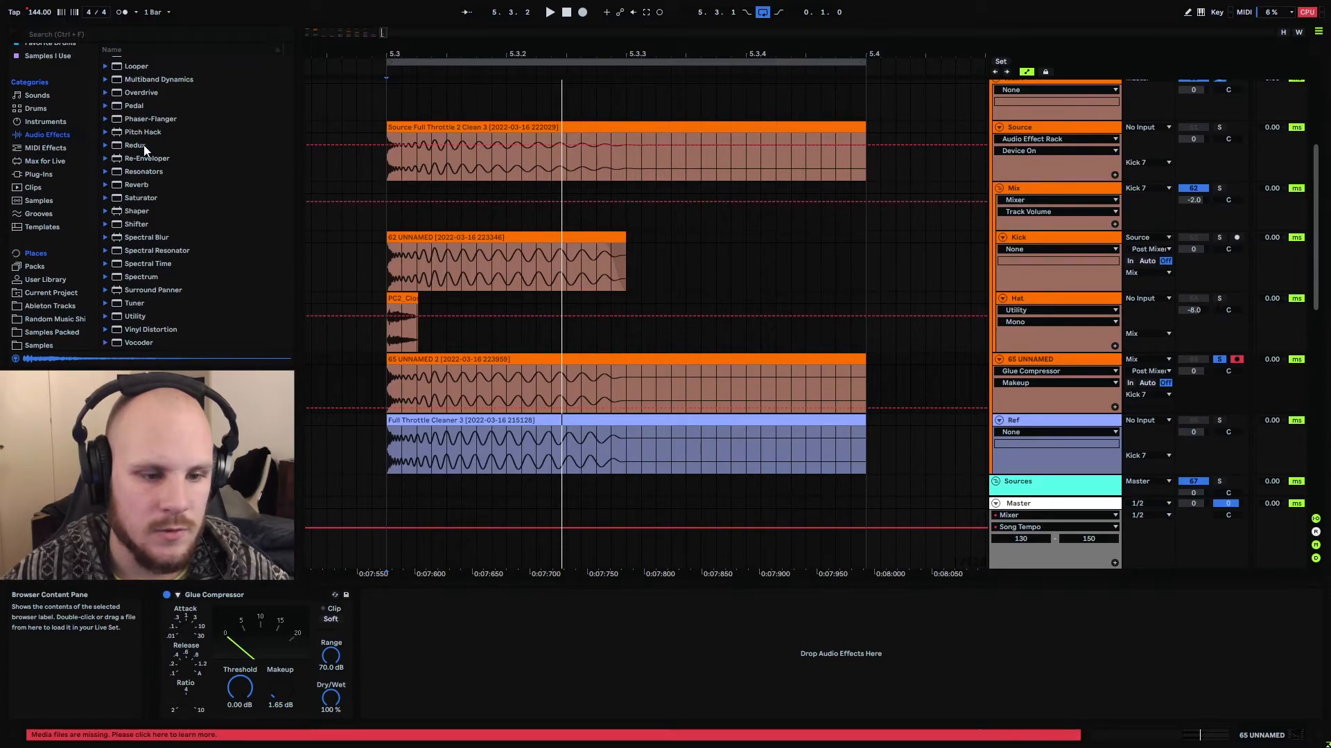
left_click_drag(134, 318, 186, 680)
left_click(185, 683)
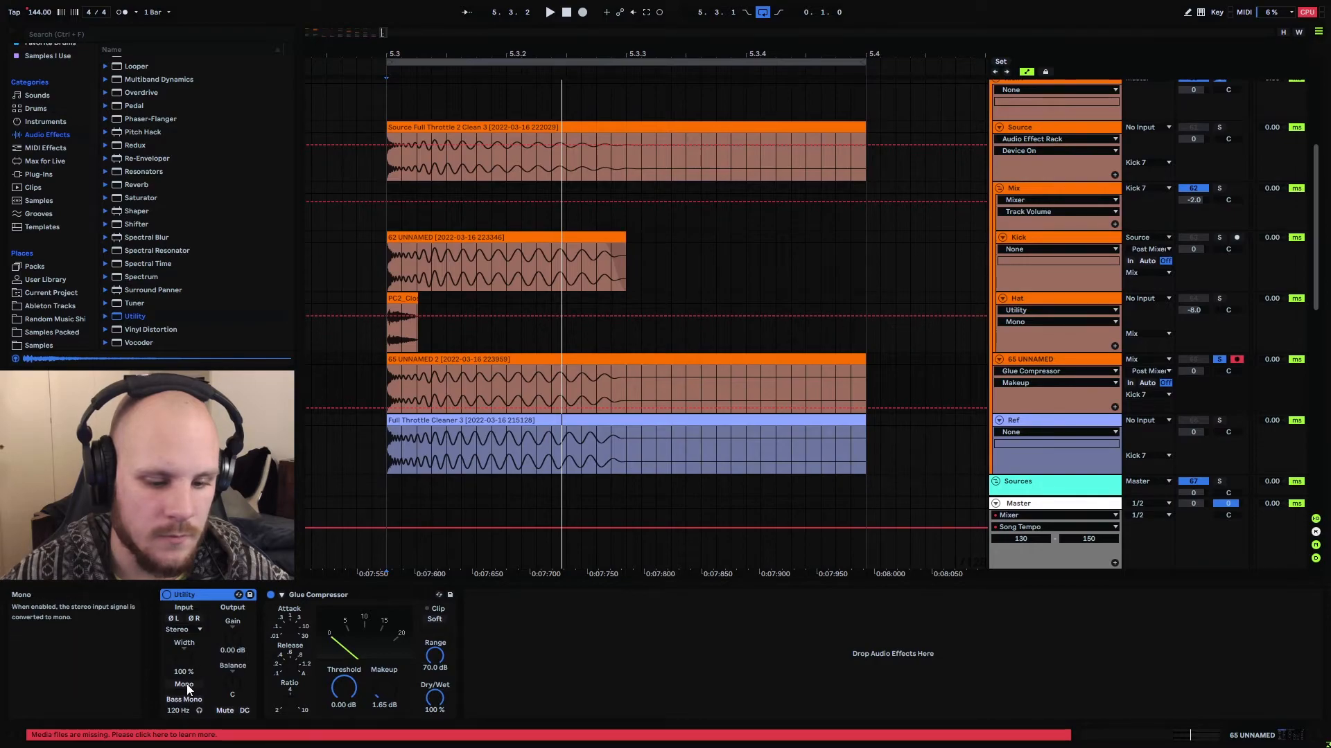
left_click(1033, 359)
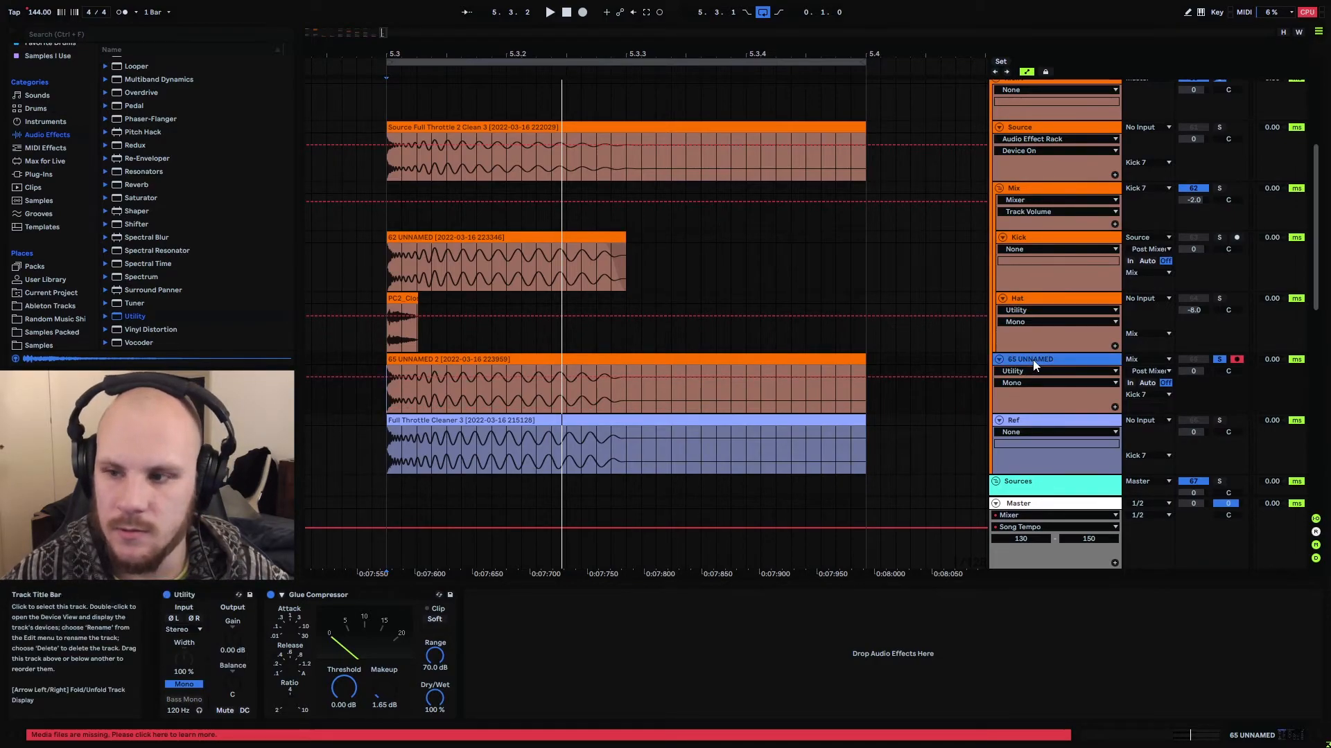
key("space")
key("Tab")
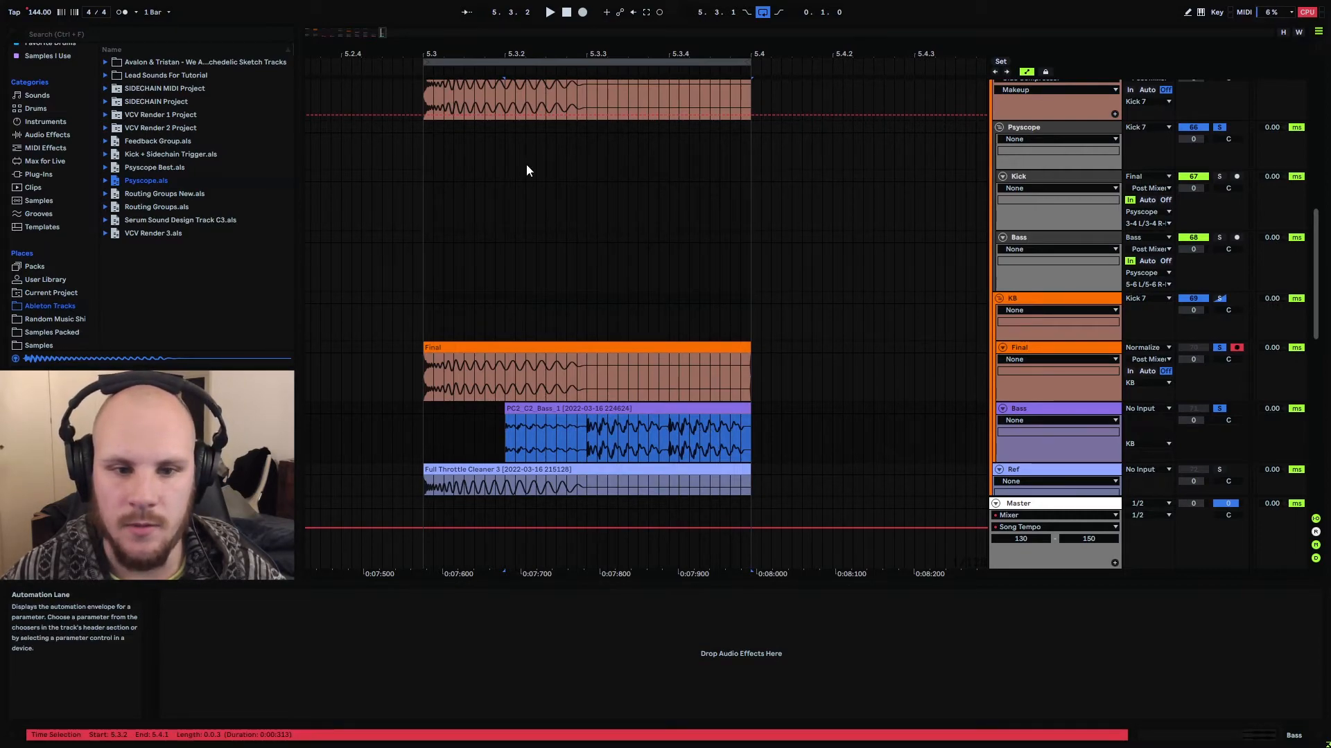
Open the Psyscope plugin on the Psyscope group and play the Final kick with the bass from 5.3.1
left_click(430, 129)
left_click(1032, 127)
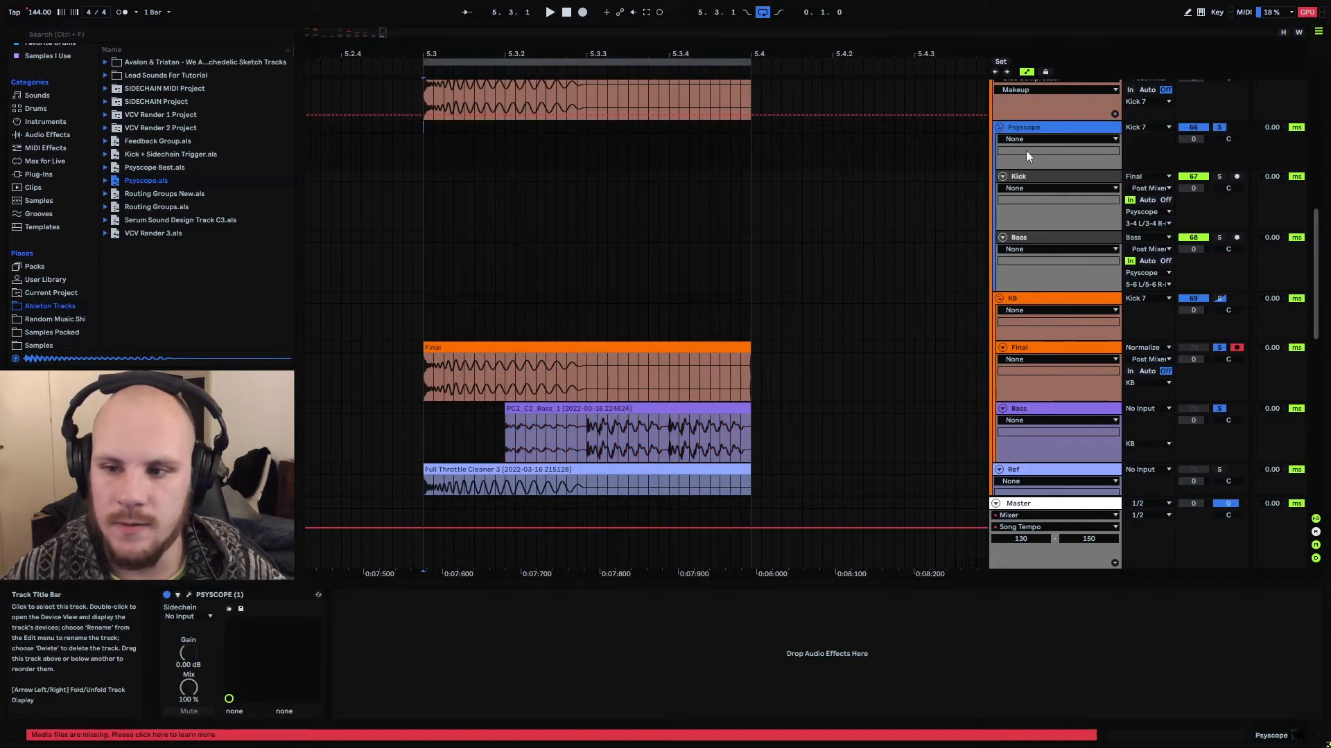
left_click(1063, 126)
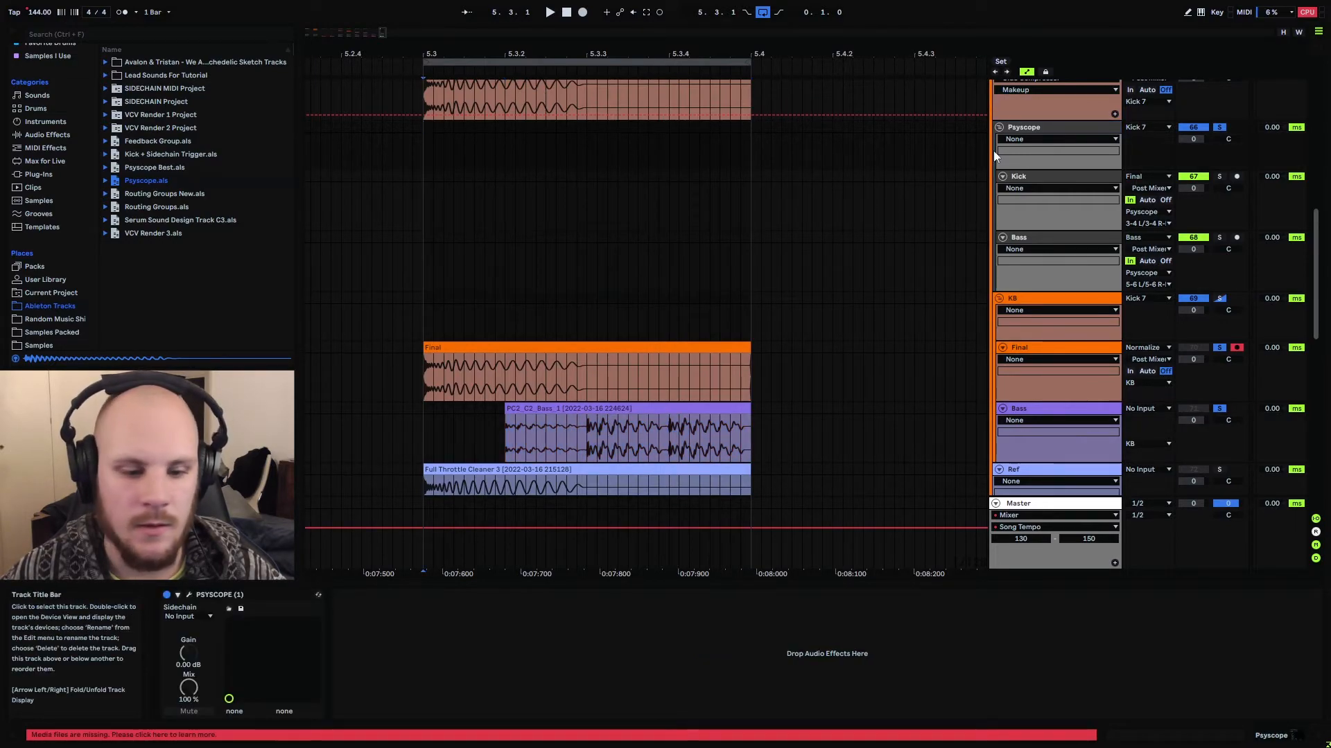
left_click(190, 596)
key("space")
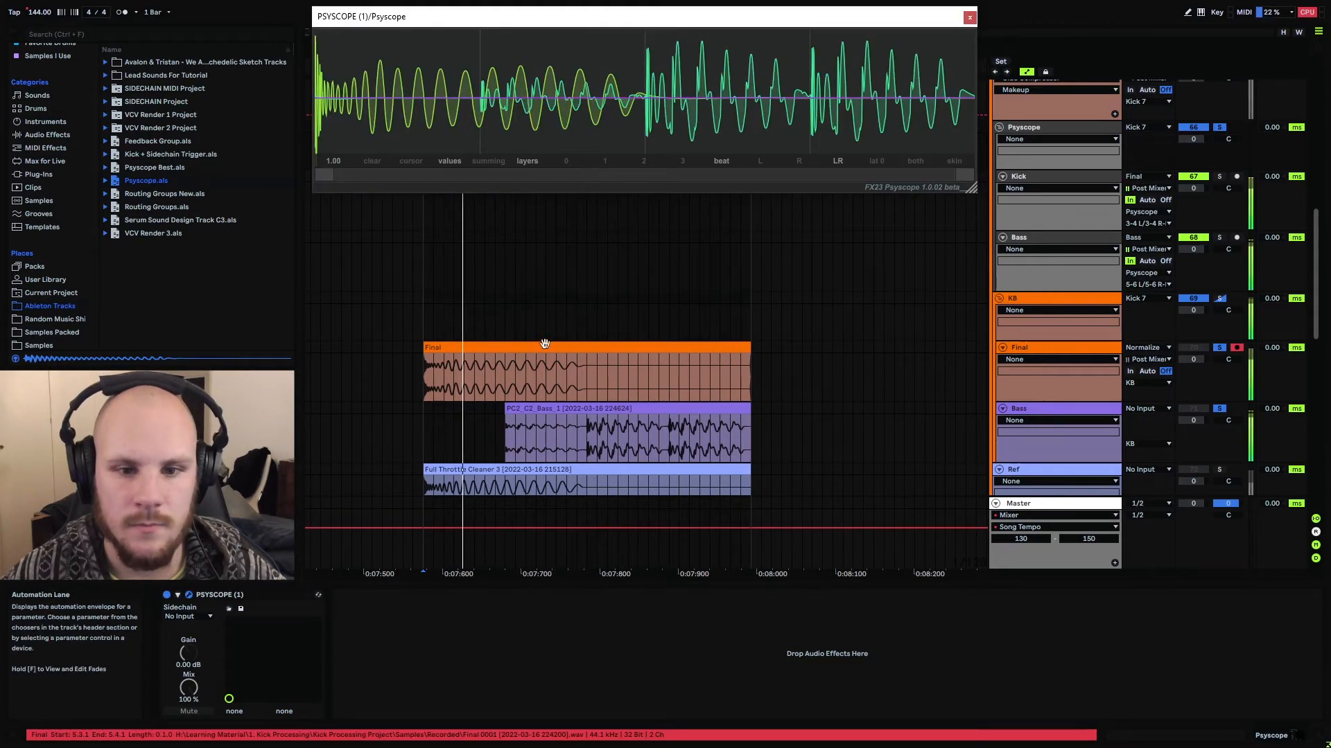
Compare Psyscope's summing and layers displays of the kick and bass, leave it on layers and close the plugin window
left_click(491, 162)
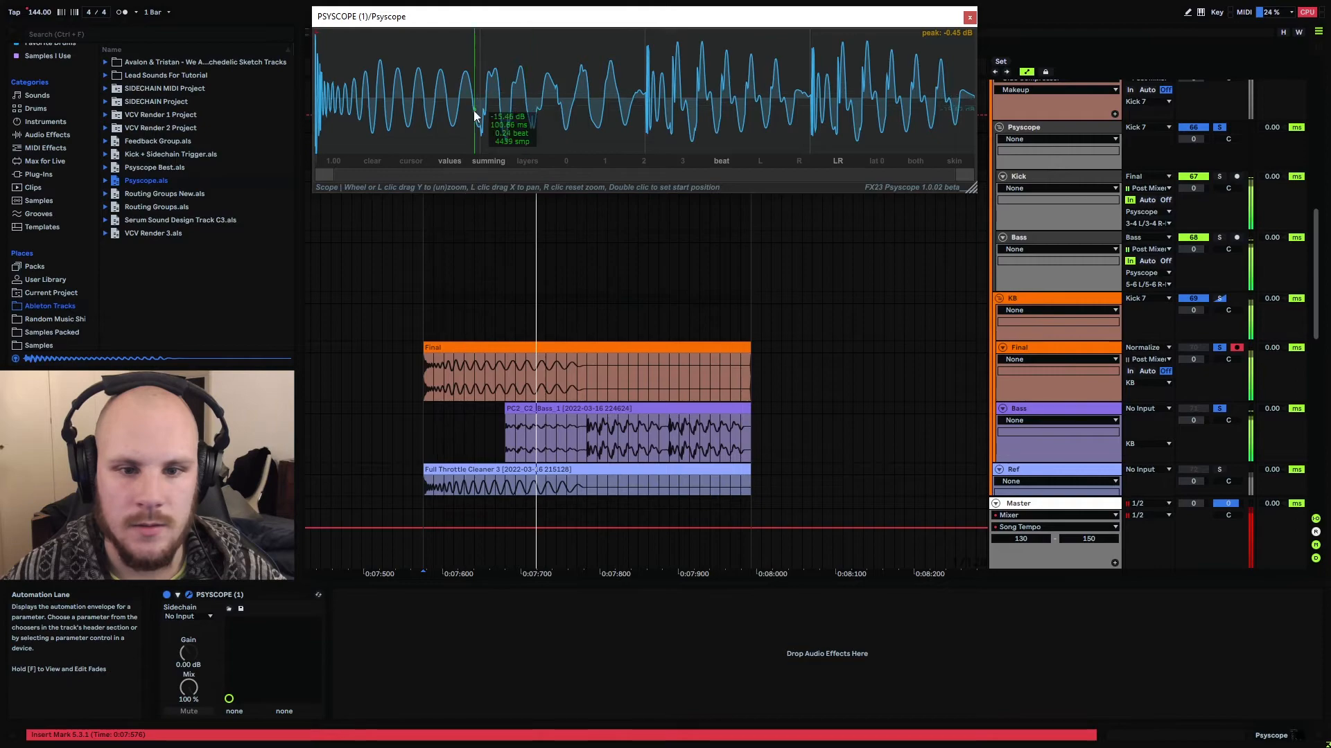
left_click(527, 164)
left_click(491, 165)
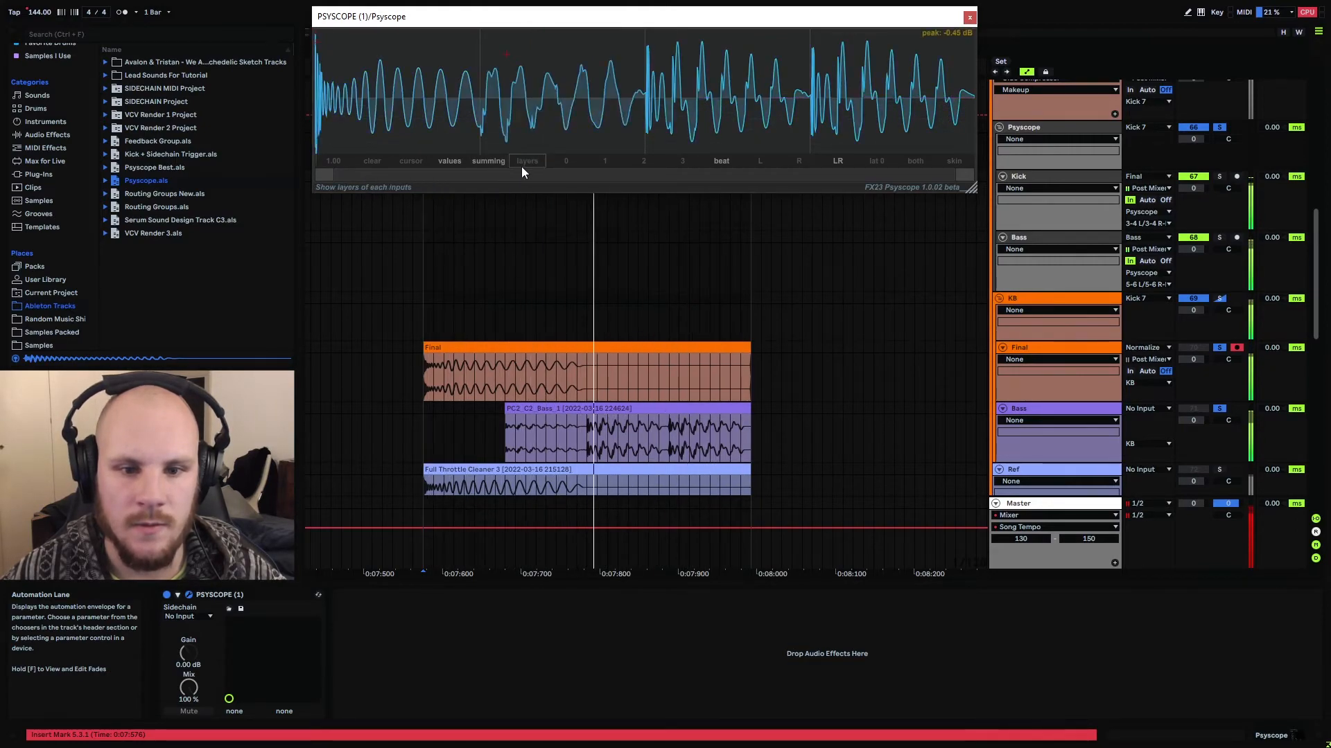
left_click(531, 161)
left_click(491, 161)
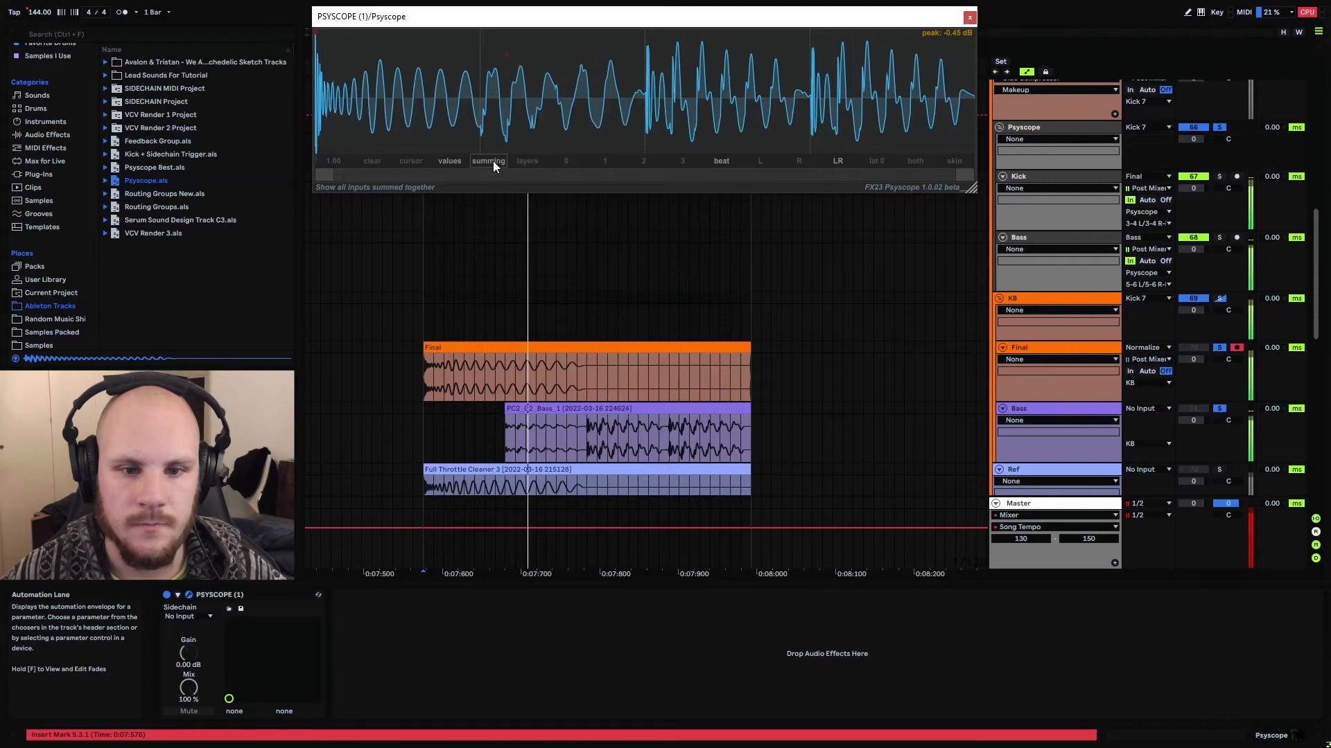
left_click(534, 164)
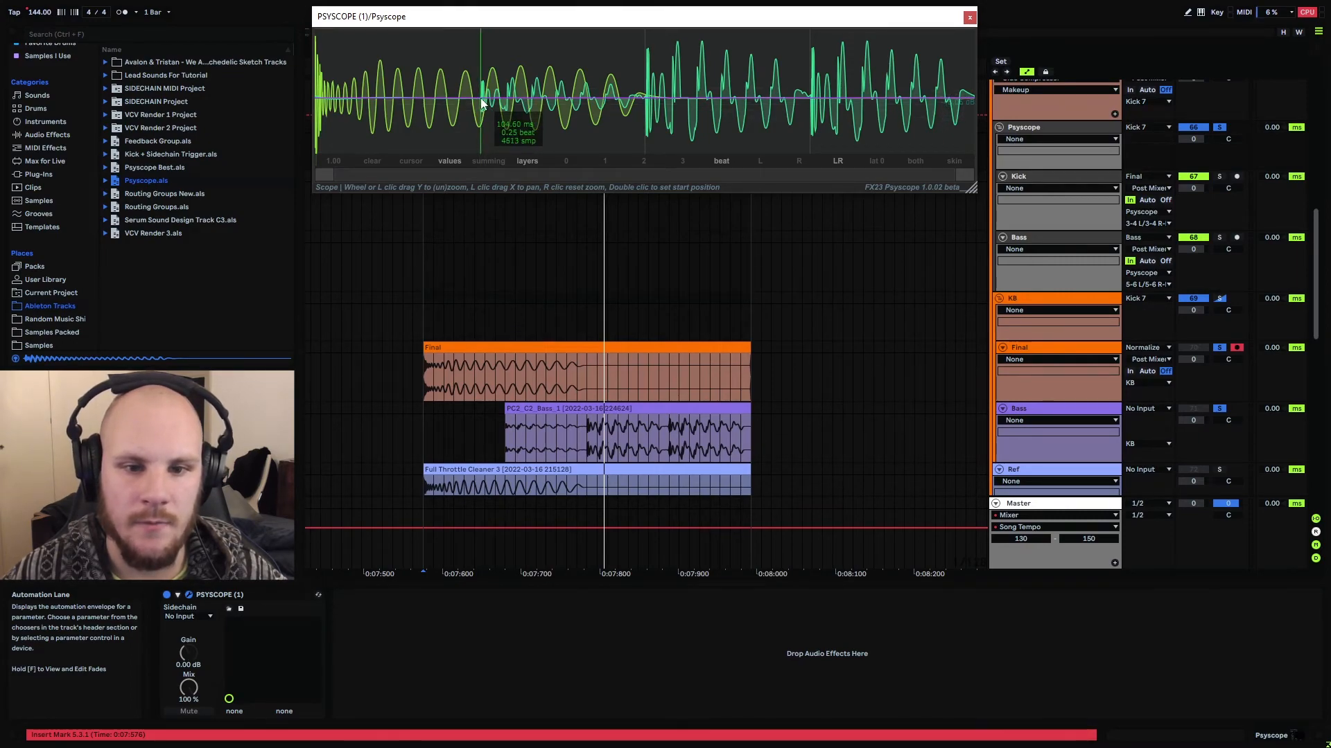
left_click(970, 18)
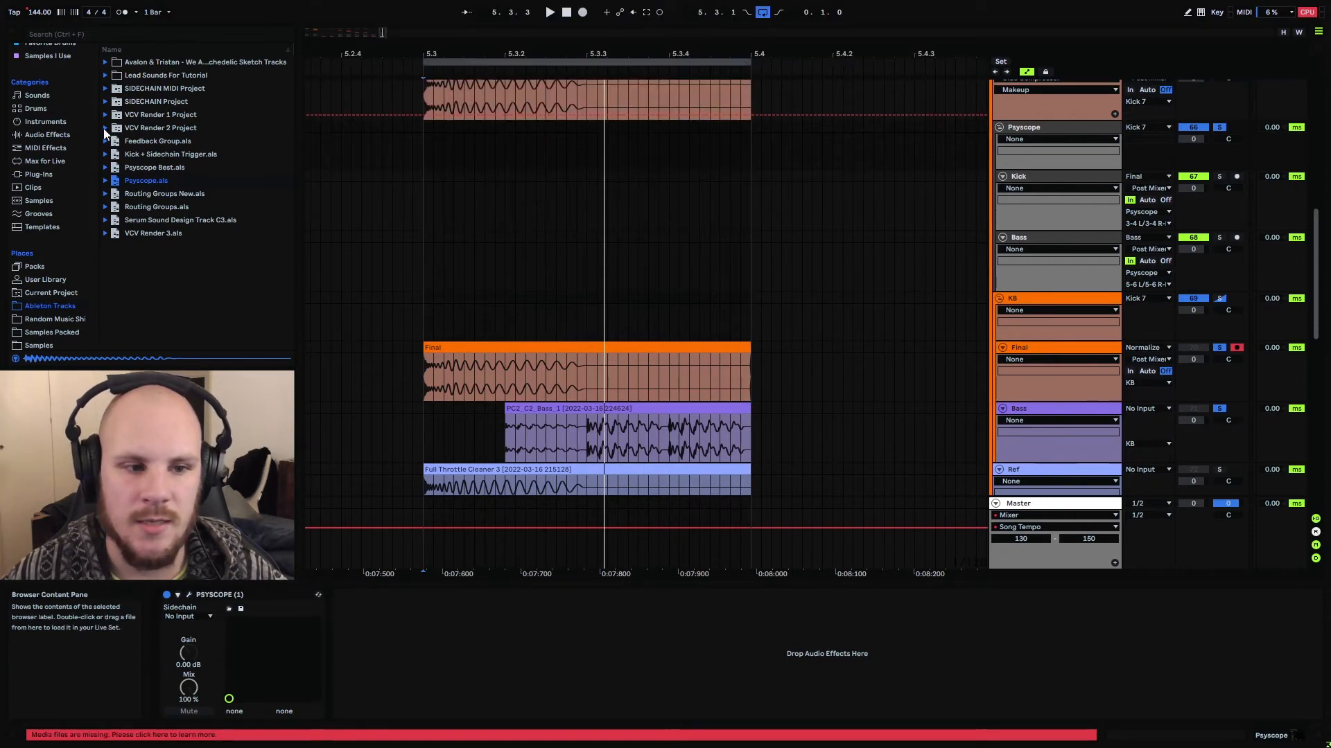
Add an EQ Eight to the Final track in the KB group
left_click(57, 139)
scroll(183, 180, "up", 8)
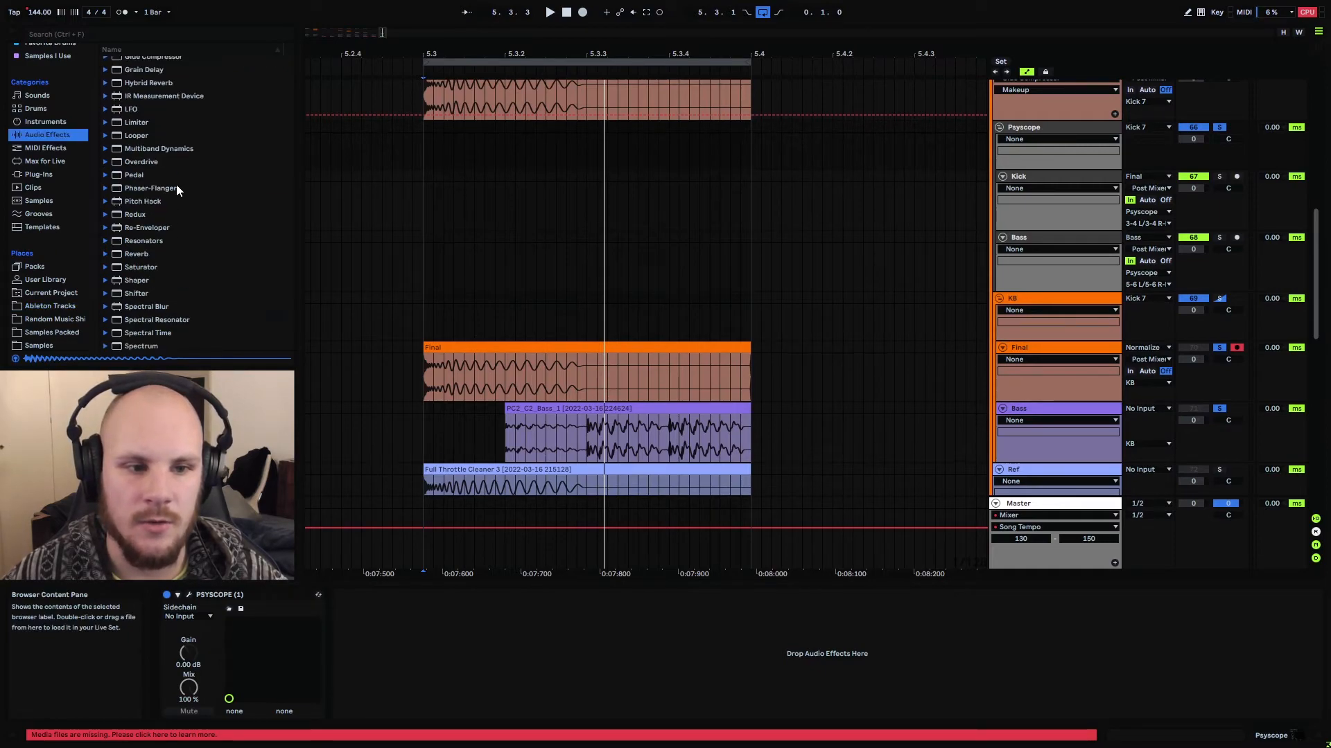
left_click_drag(138, 217, 347, 629)
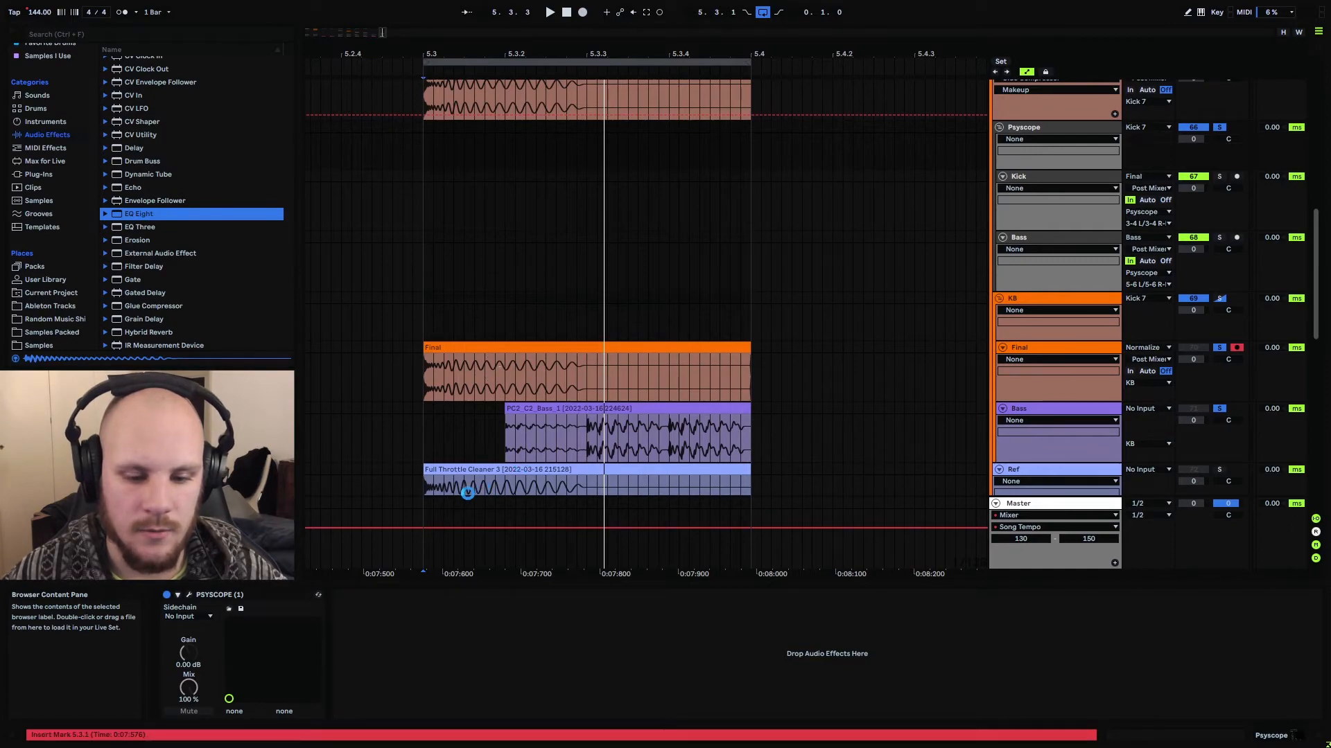
left_click_drag(468, 492, 448, 495)
Turn off EQ Eight filters 2 to 8 on the Final track and enable filter 1 as a low cut at 10.0 Hz
left_click(436, 711)
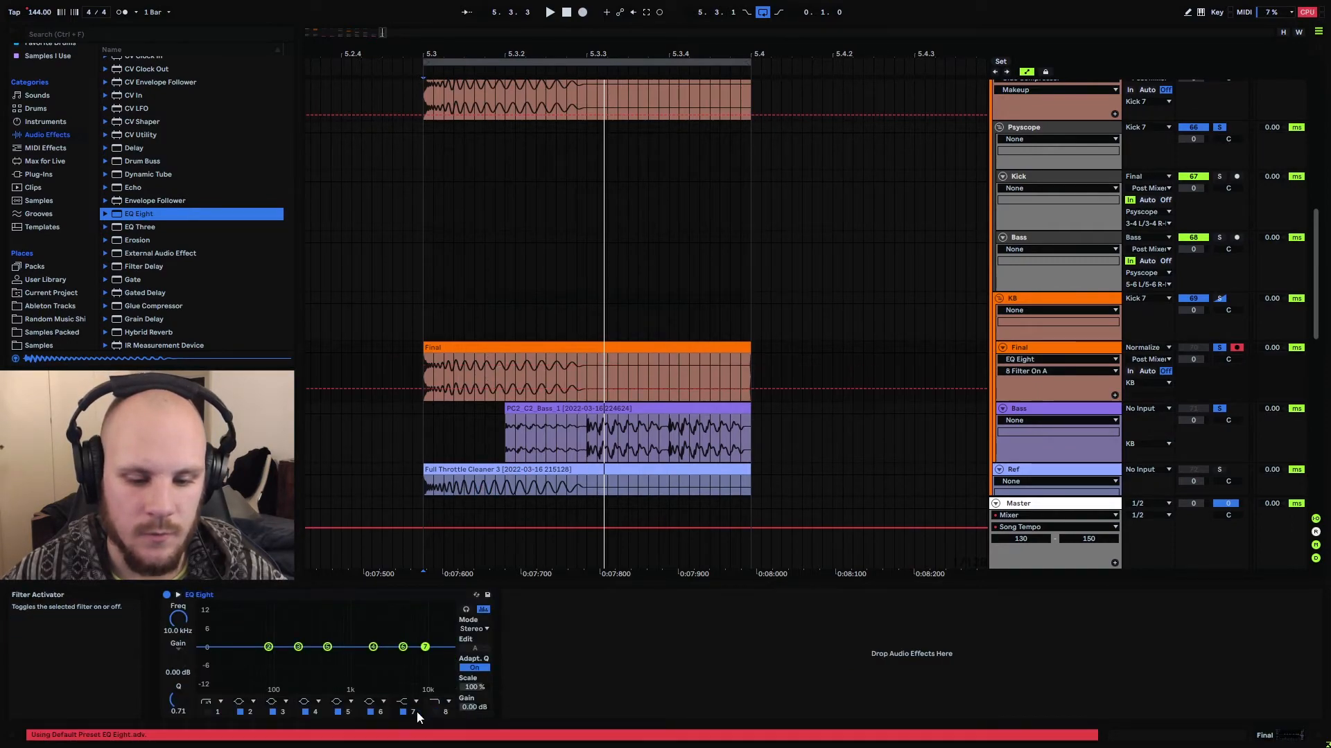
left_click(402, 711)
left_click(339, 712)
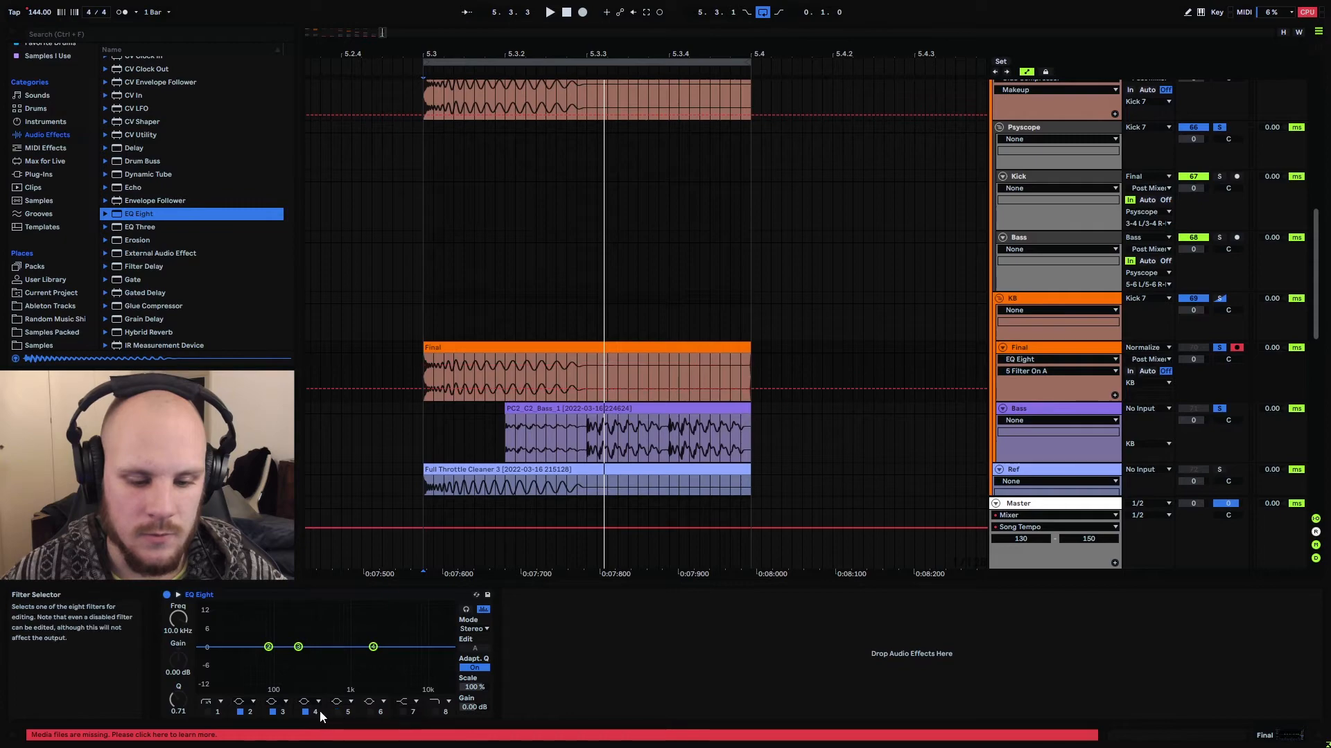
left_click(306, 712)
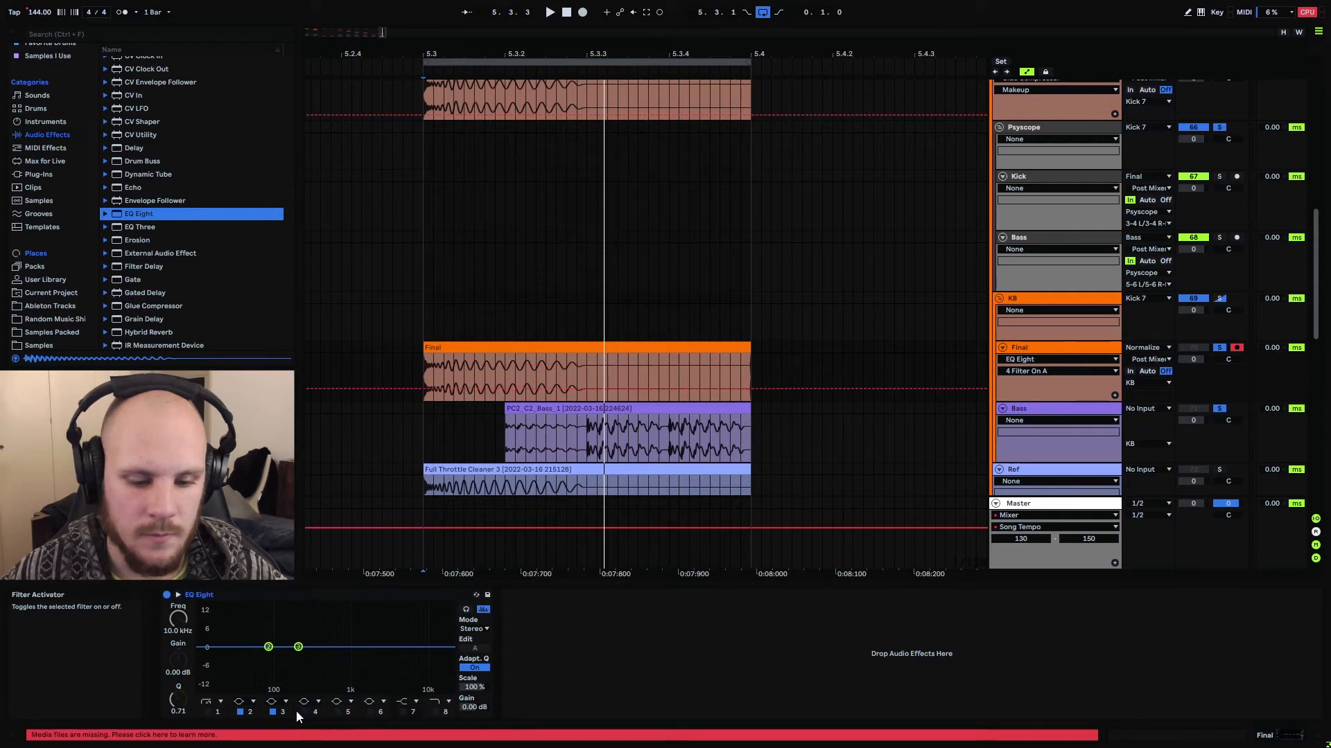
left_click(240, 712)
left_click(206, 712)
left_click(178, 631)
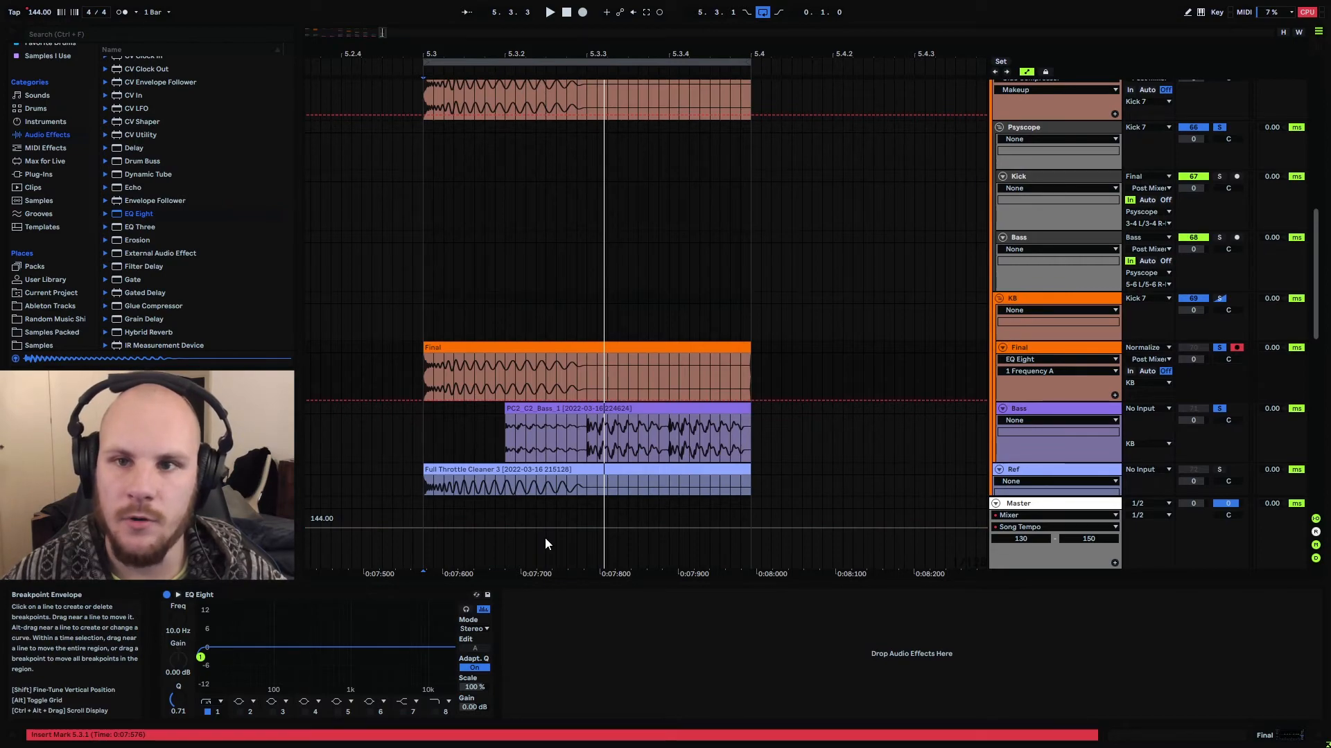
Reopen Psyscope from the Psyscope group, play the Final kick with the bass from 5.3.1 and zoom in on their overlap
left_click(426, 377)
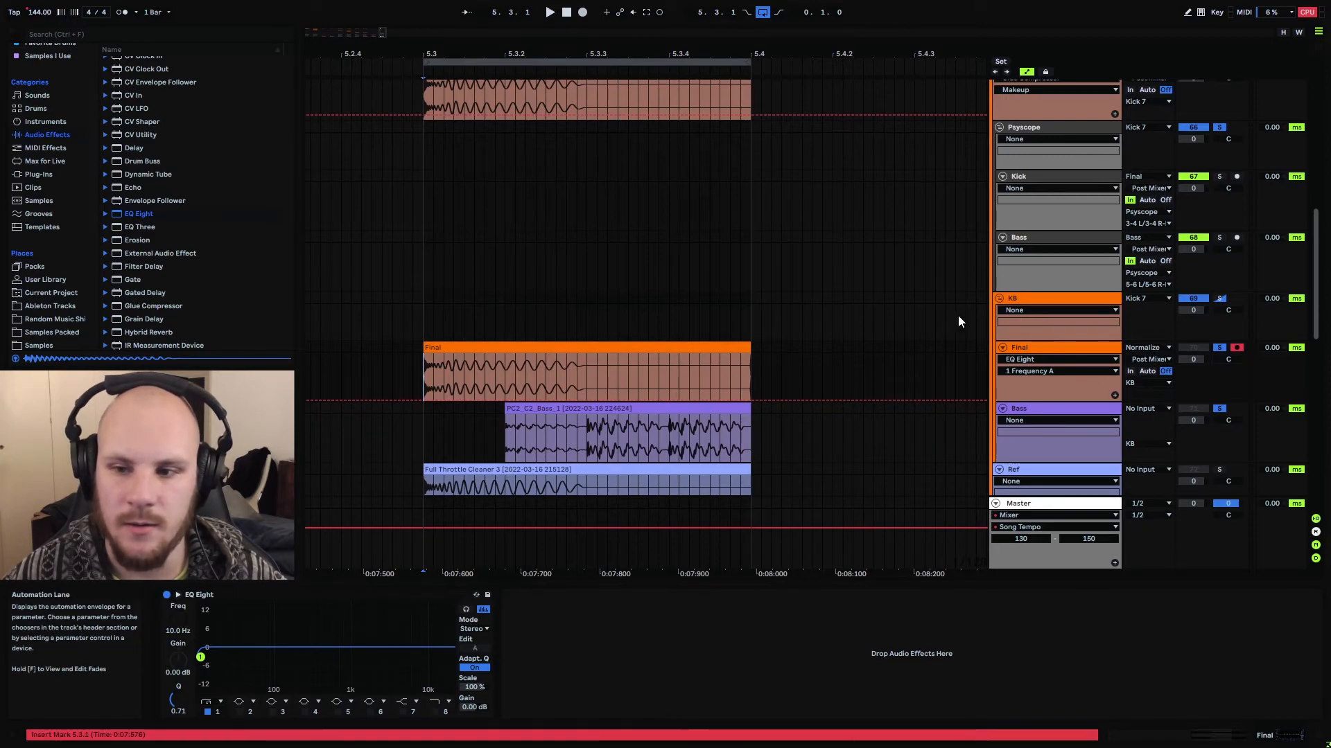
left_click(1033, 128)
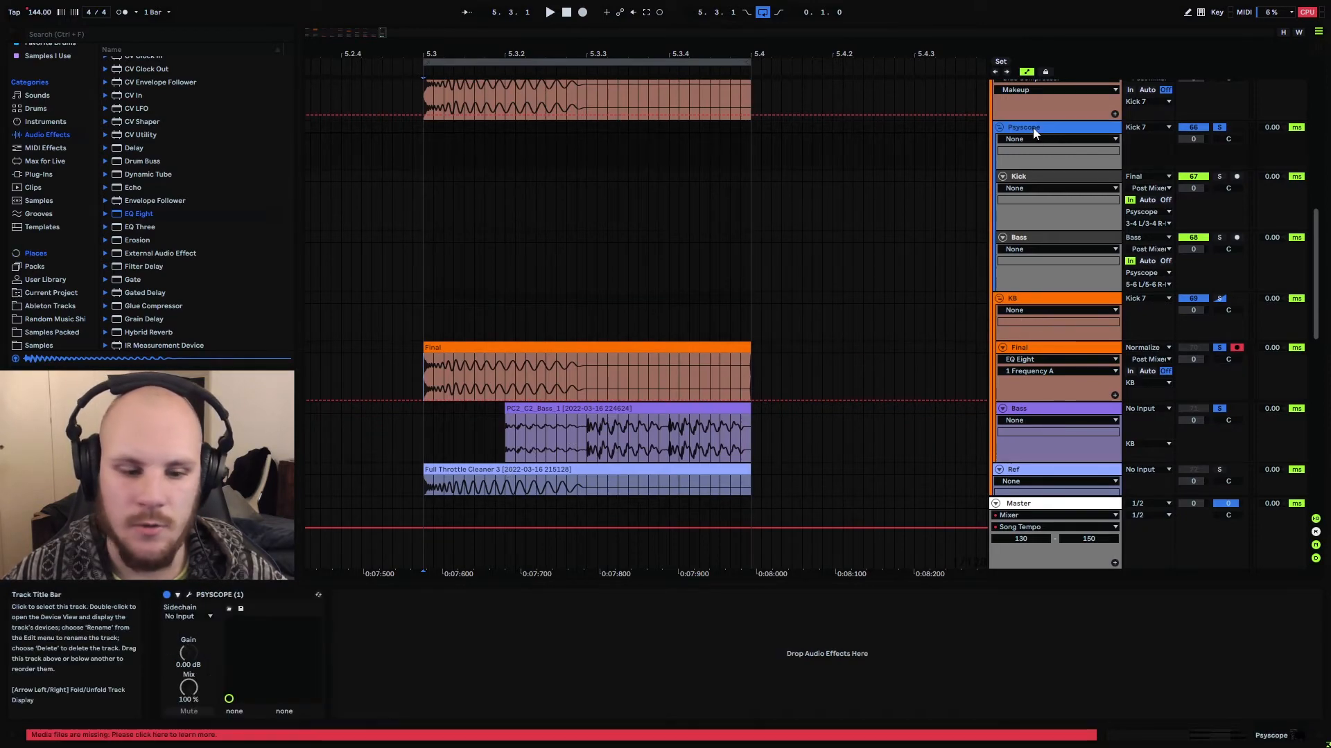
left_click(189, 595)
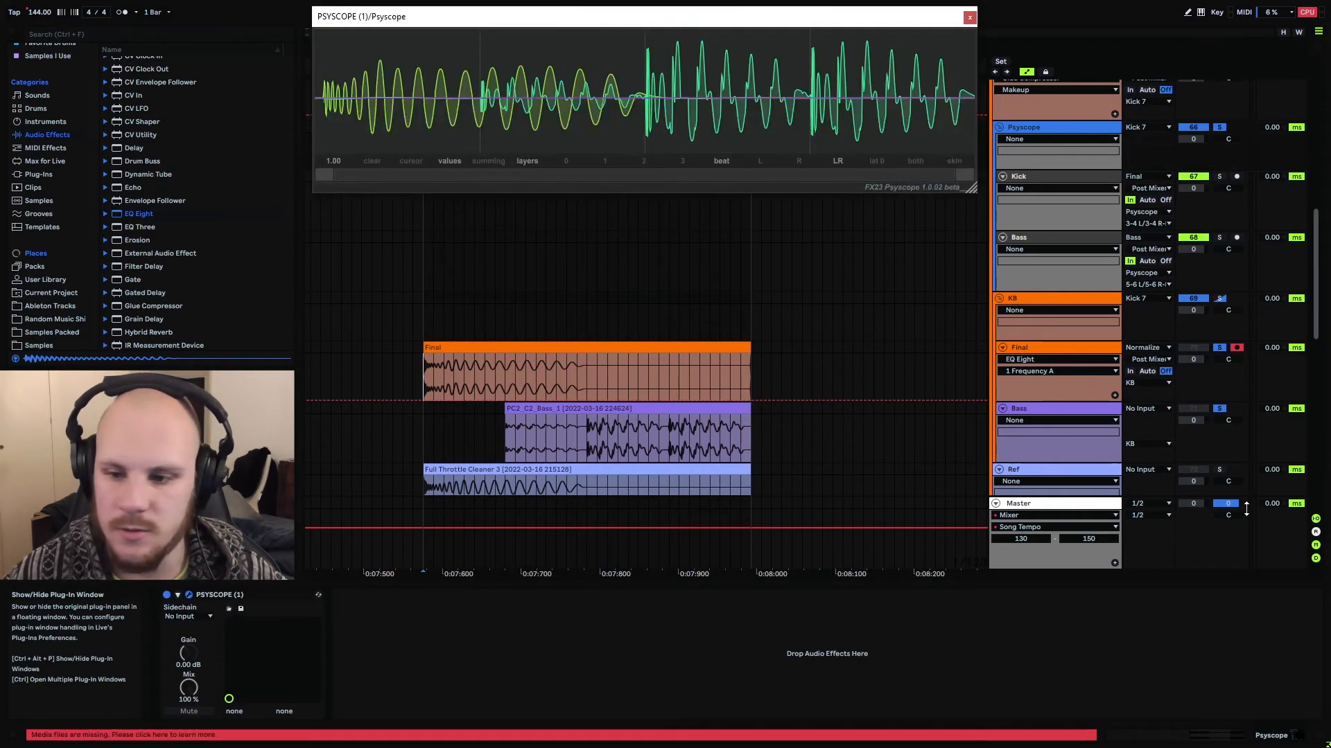
left_click(1010, 349)
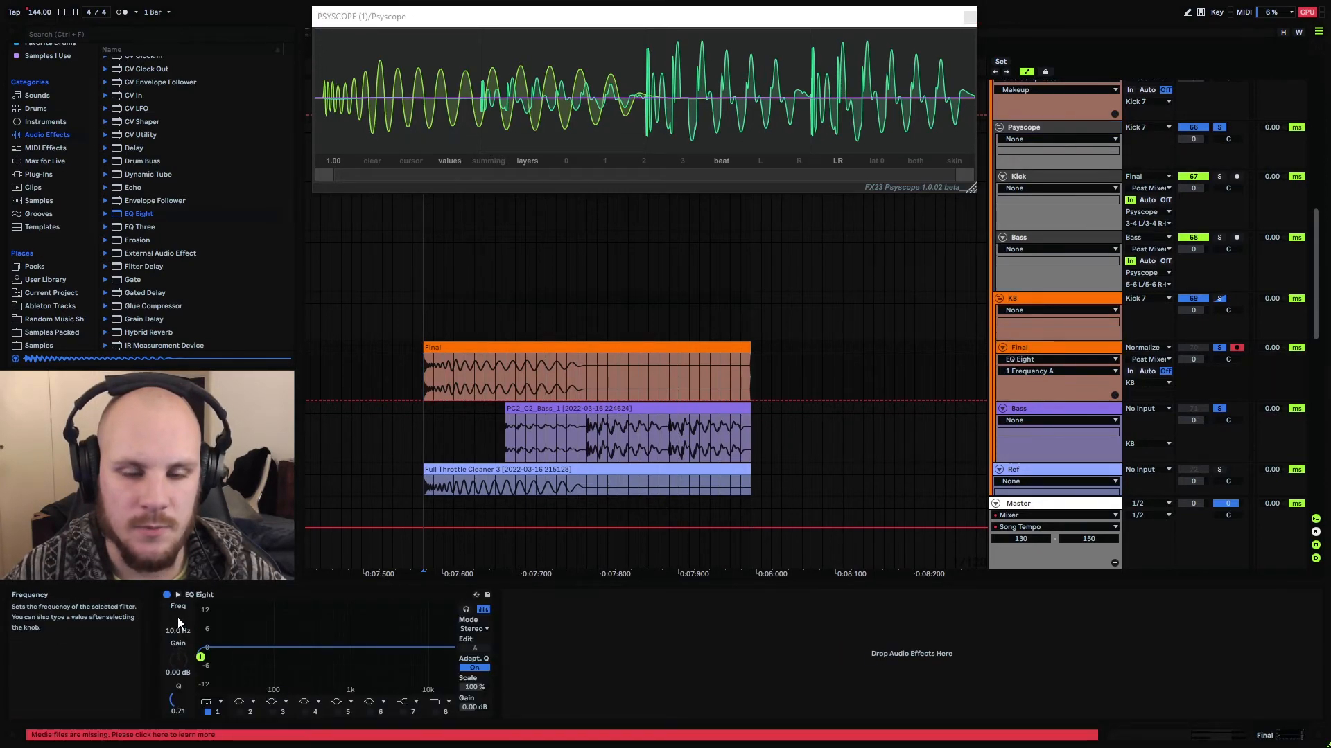
key("space")
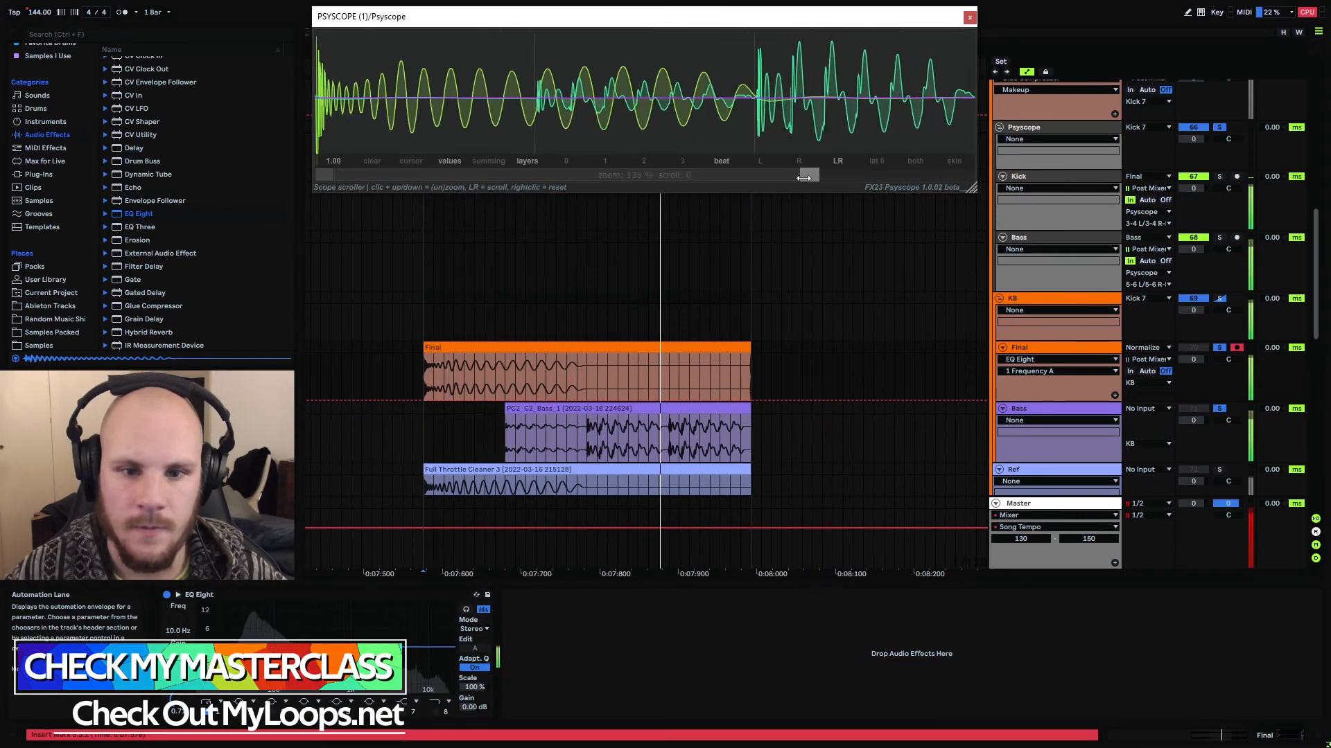
left_click_drag(804, 178, 431, 178)
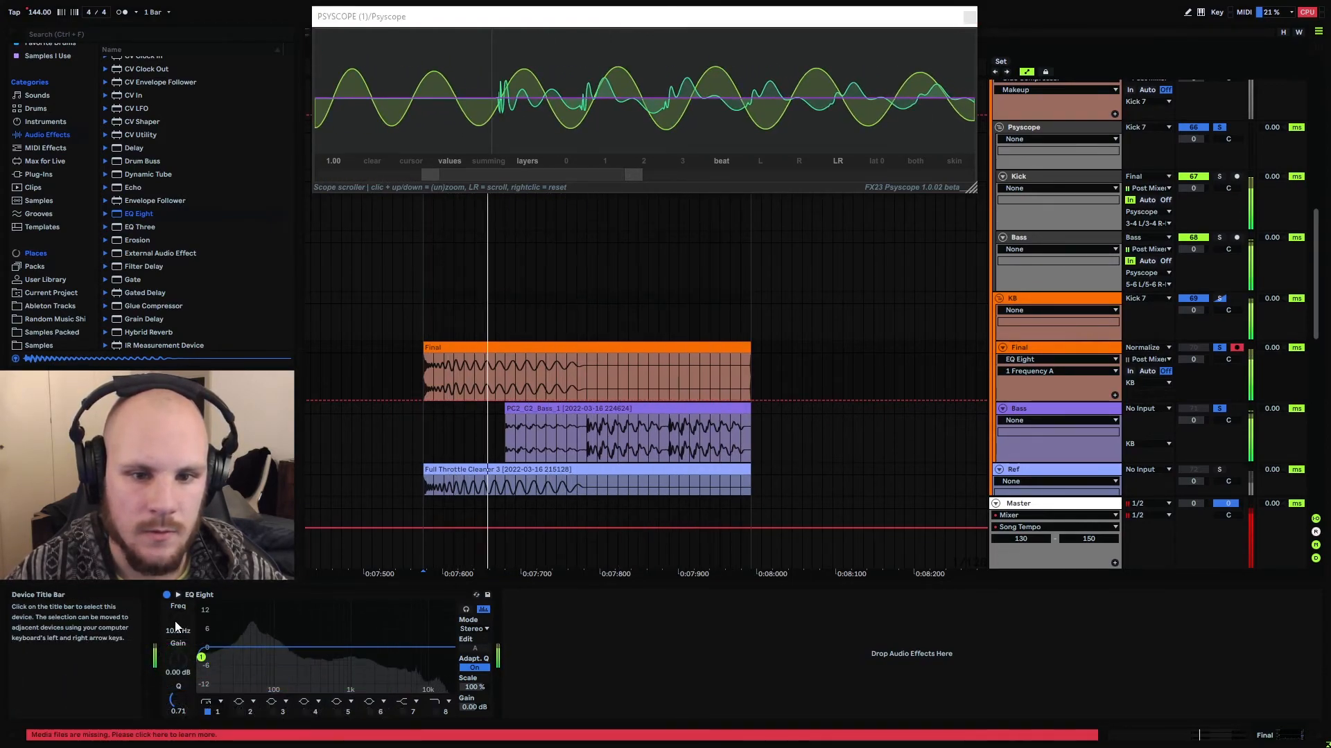
Set the low cut frequency of EQ Eight on the Final track to 11.3 Hz and compare the phase with the EQ bypassed and active
scroll(175, 628, "up", 2)
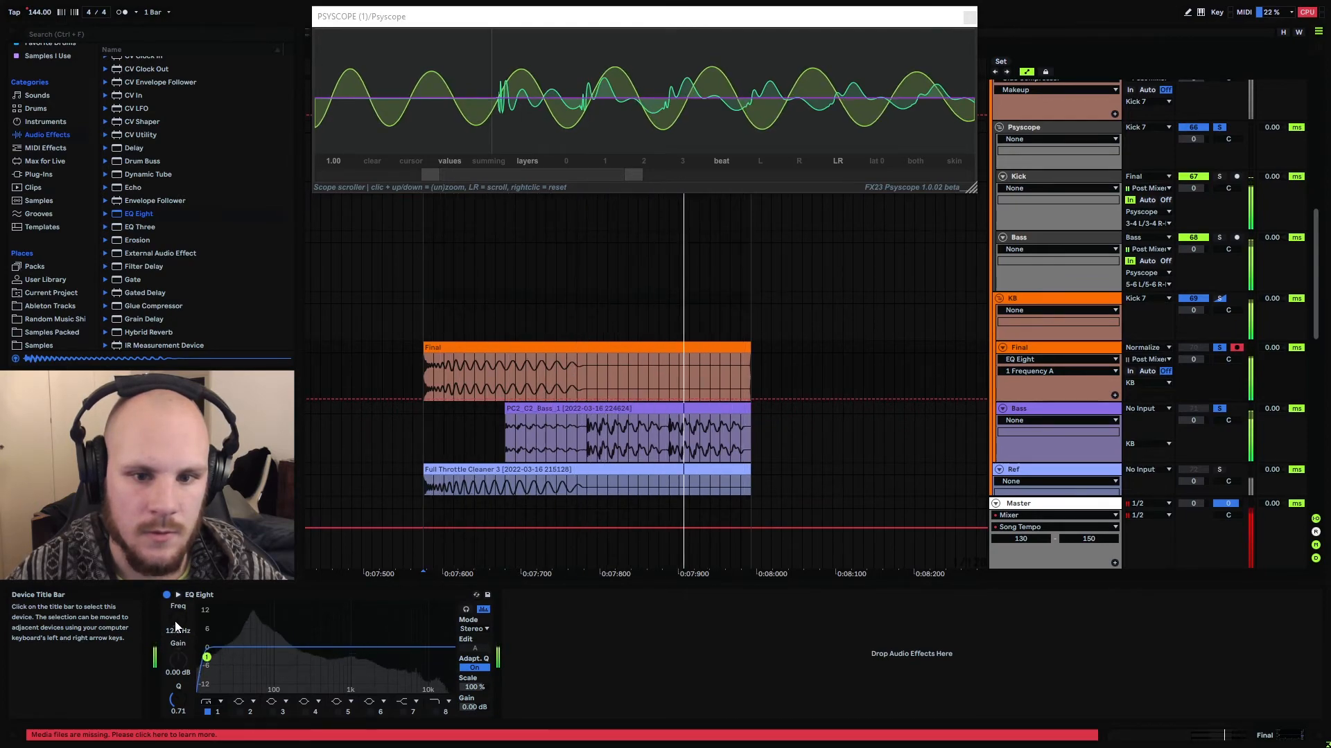
scroll(175, 627, "down", 1)
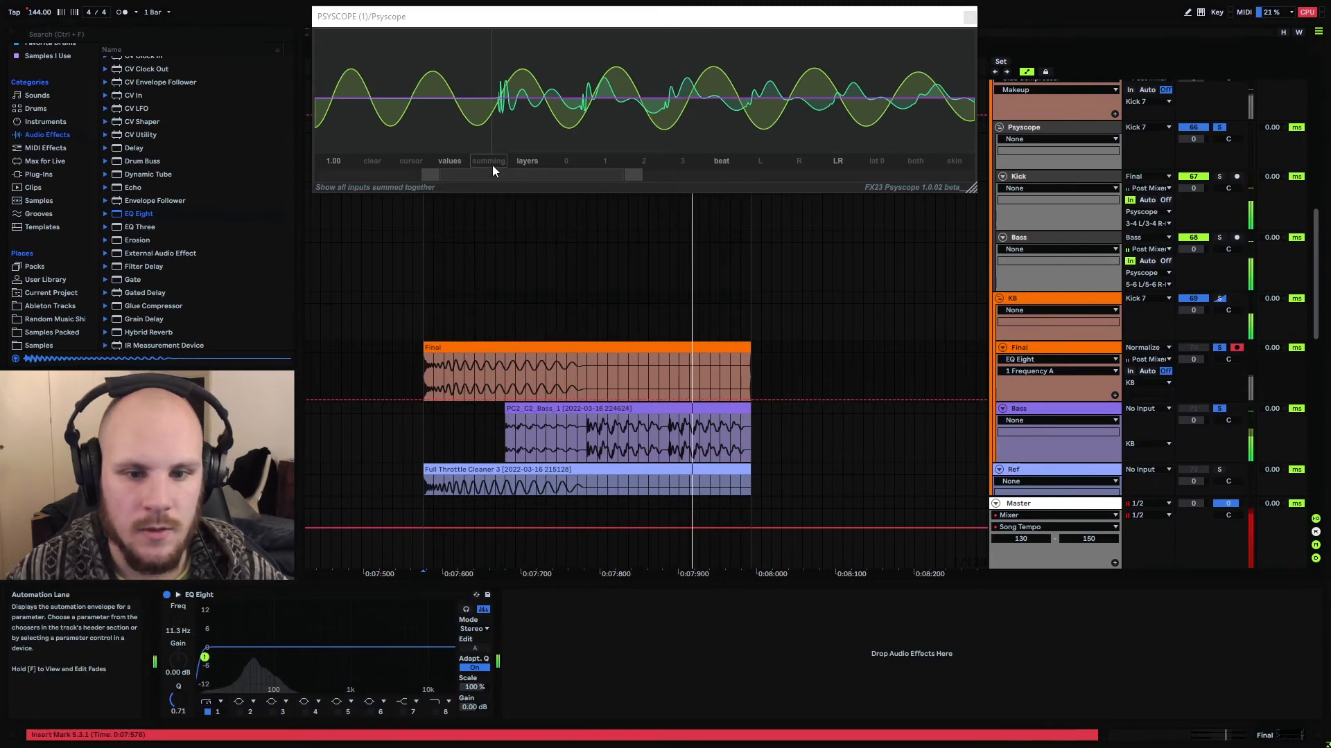
left_click(165, 597)
left_click(166, 597)
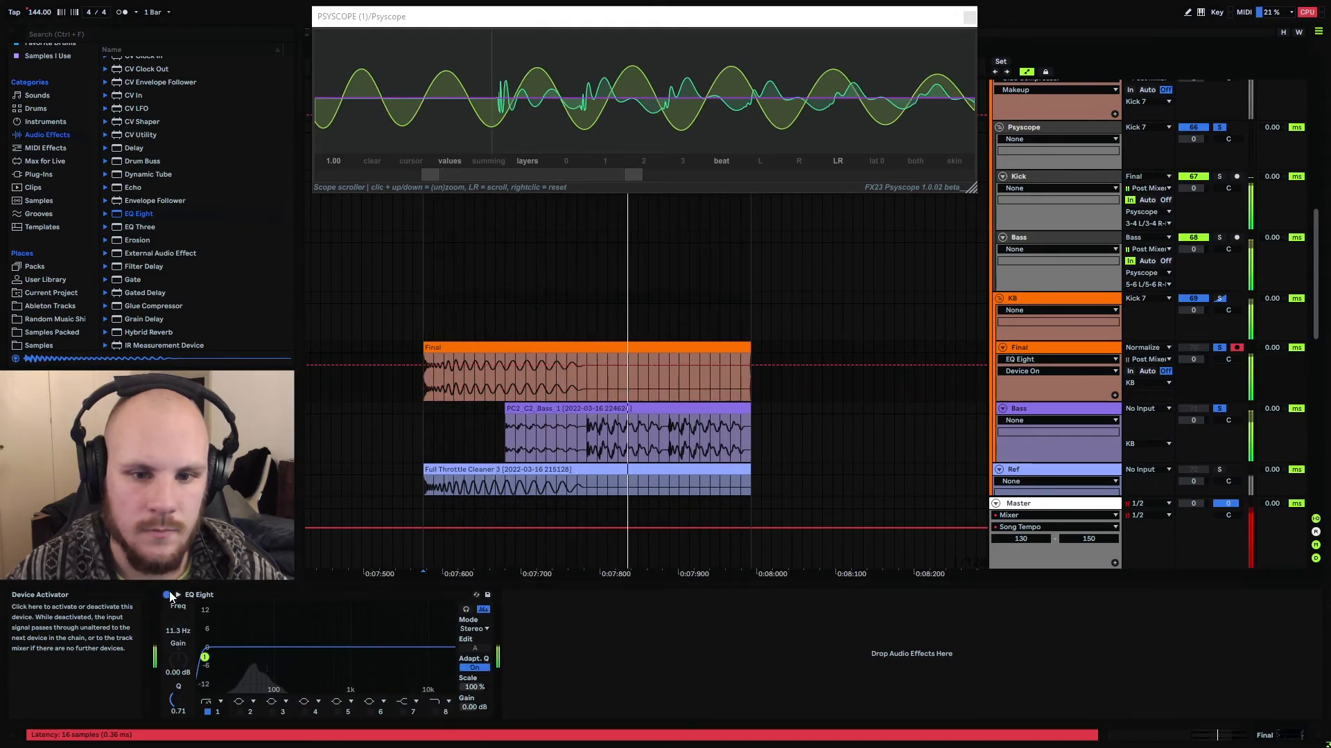
Switch Psyscope to the summing display and zoom the scope back out to the full kick and bass pattern
left_click(488, 161)
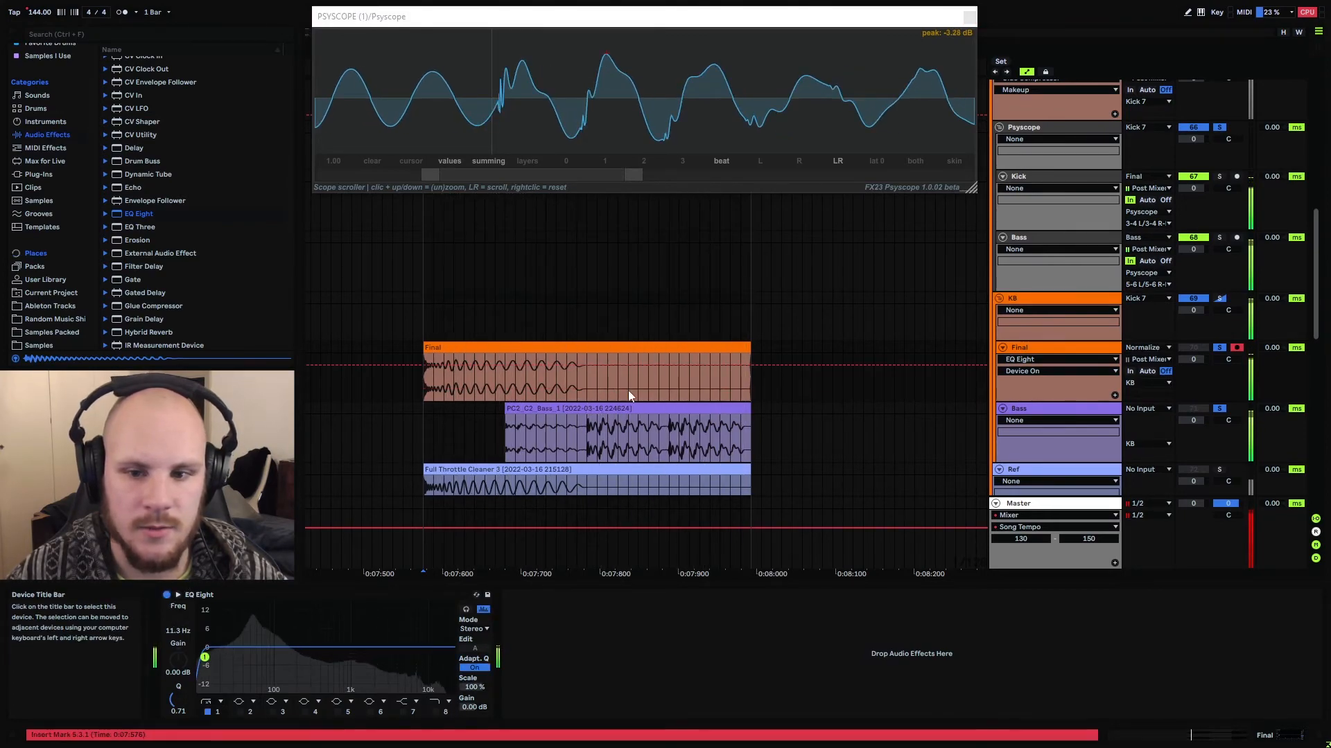
key("space")
left_click_drag(430, 173, 328, 171)
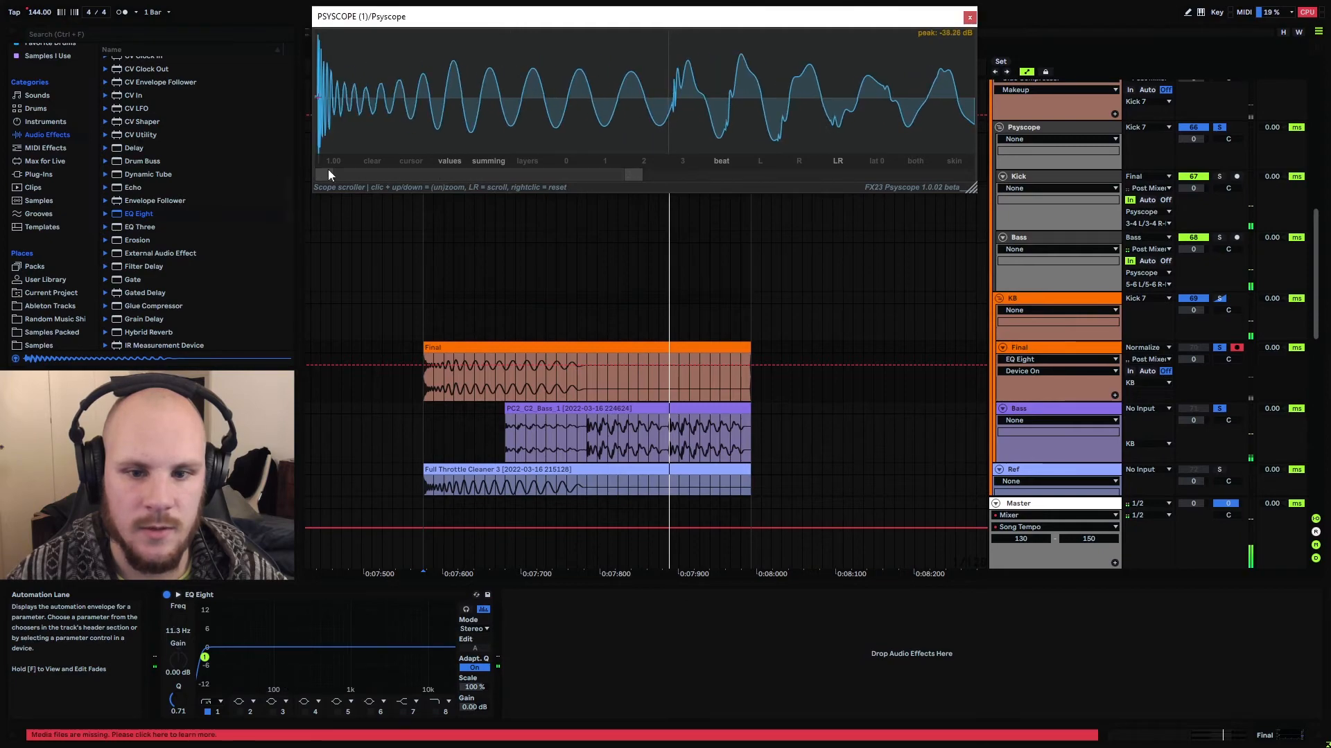
left_click_drag(635, 173, 973, 184)
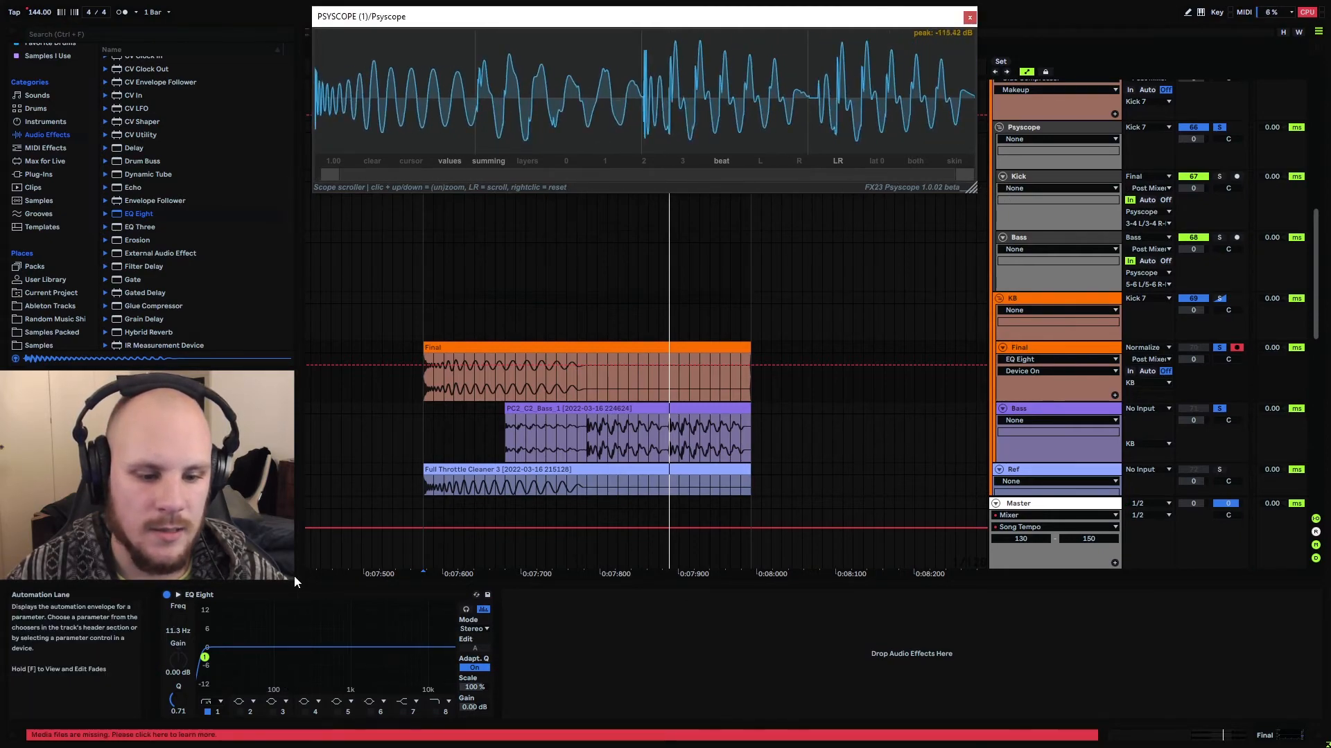
Compare the summed waveform with EQ Eight bypassed and active, leave the EQ on, stop playback and hide Psyscope
left_click(166, 594)
key("space")
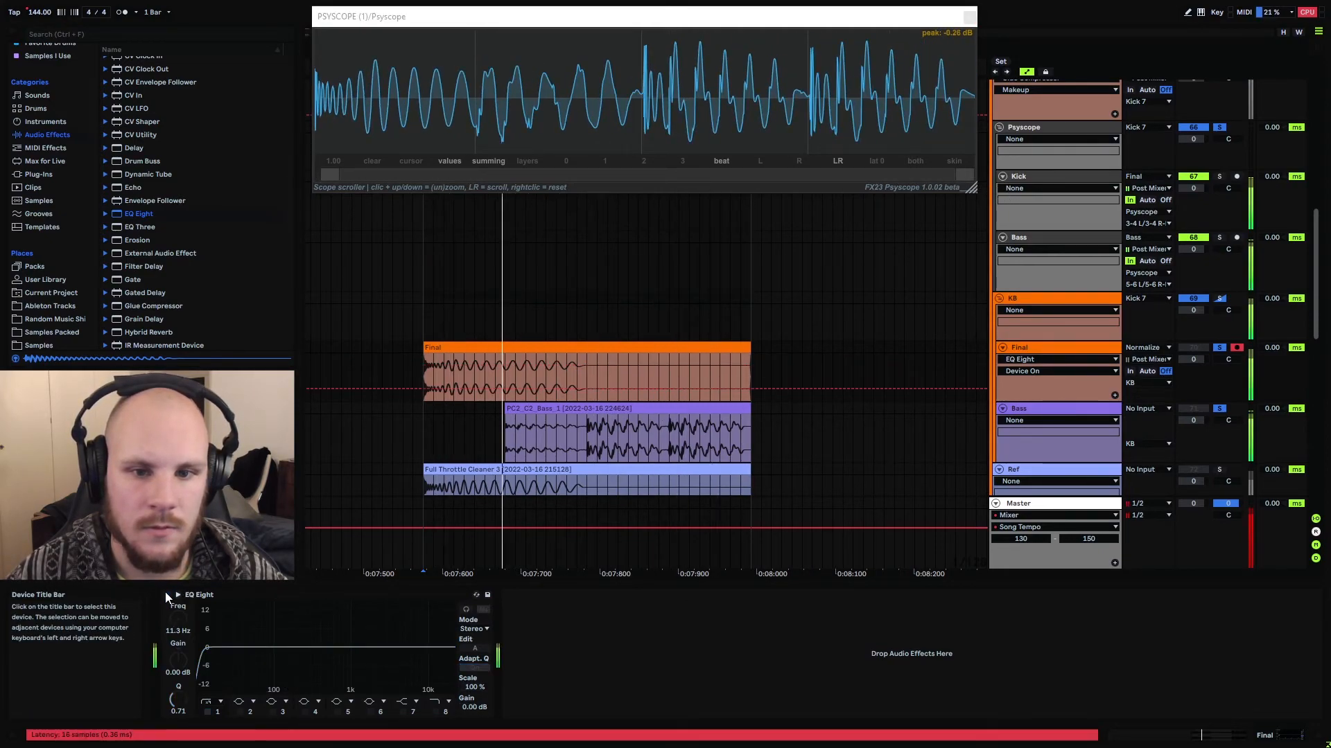
left_click(166, 595)
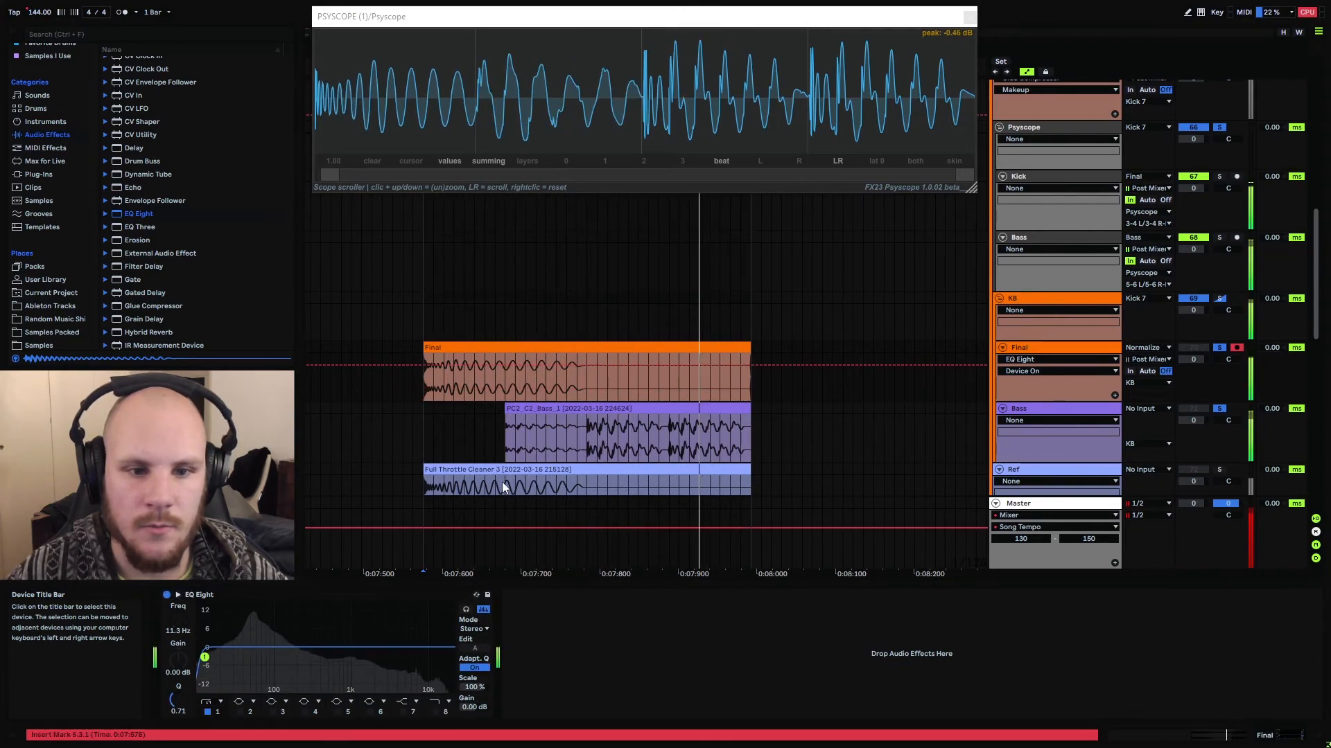
key("space")
key("ctrl+alt+p")
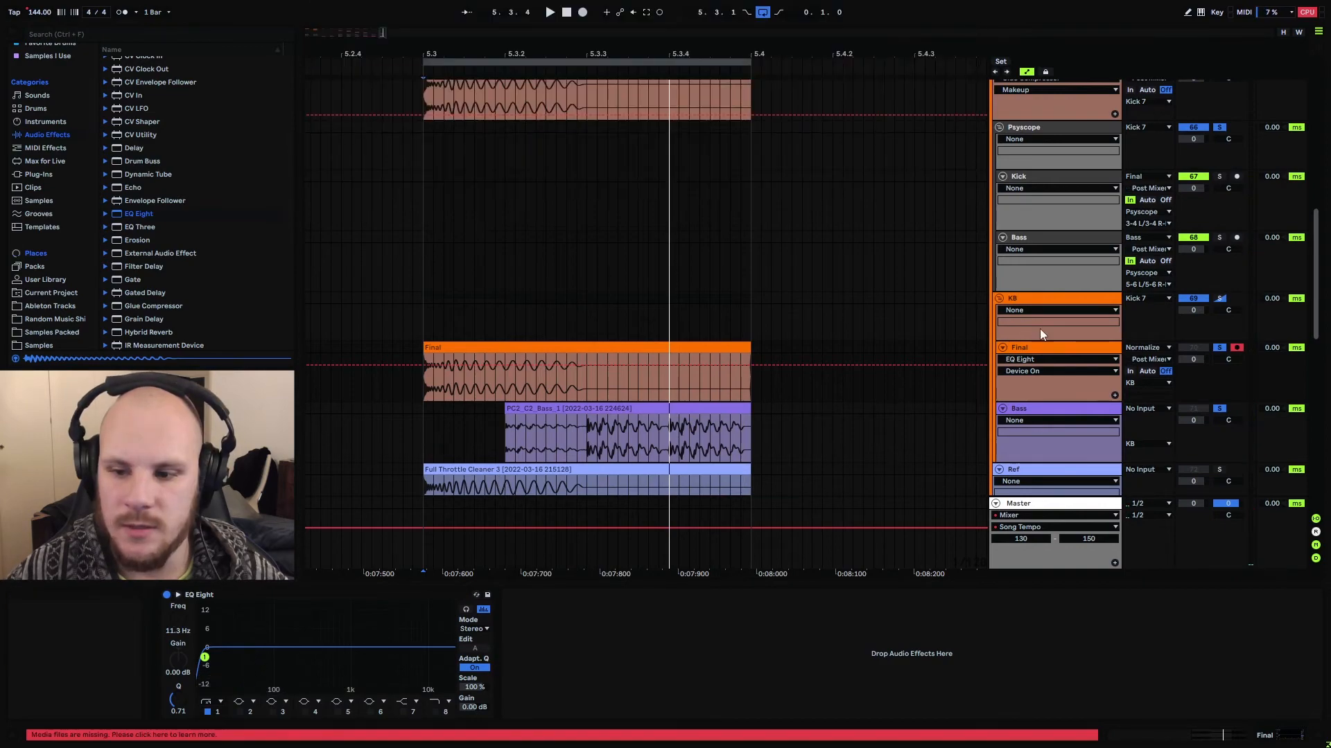
Unsolo the Bass track in the KB group and set its volume to -5.0 dB
left_click(1193, 421)
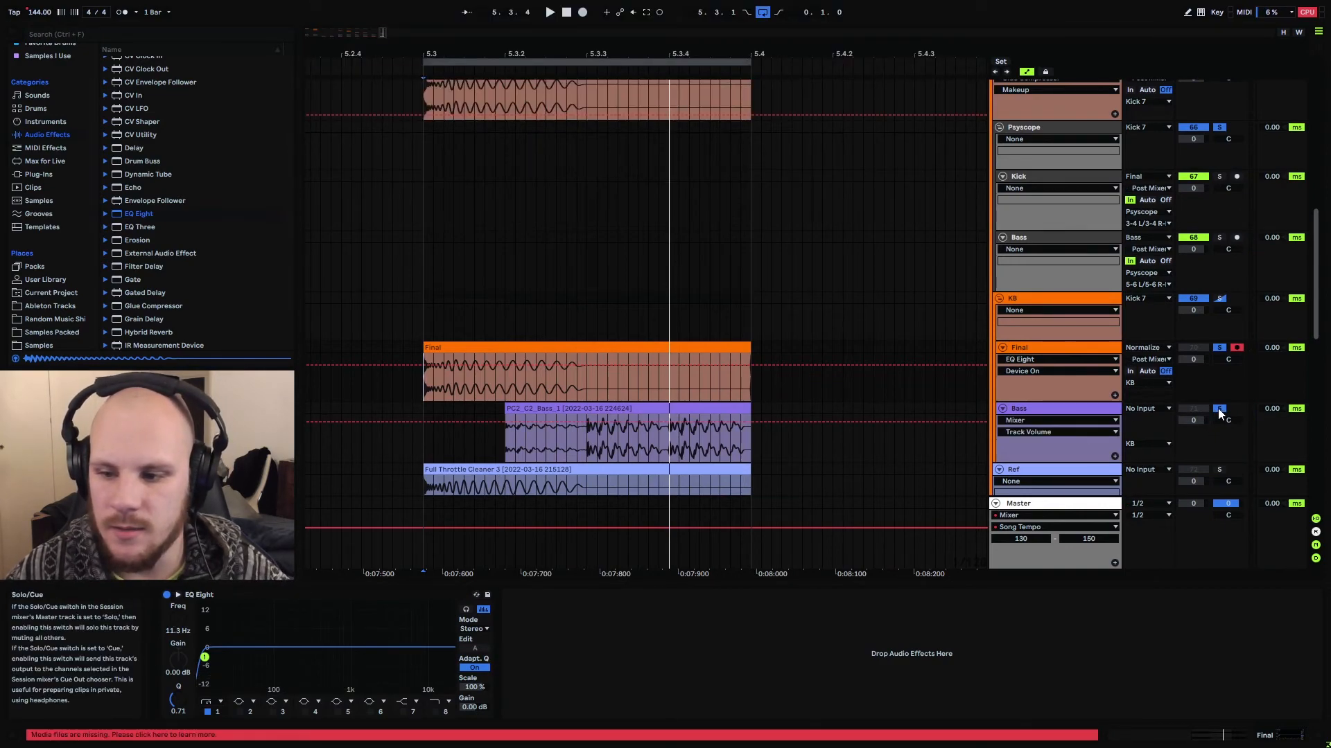
left_click(1217, 409)
left_click_drag(1193, 421, 1194, 432)
key("Down")
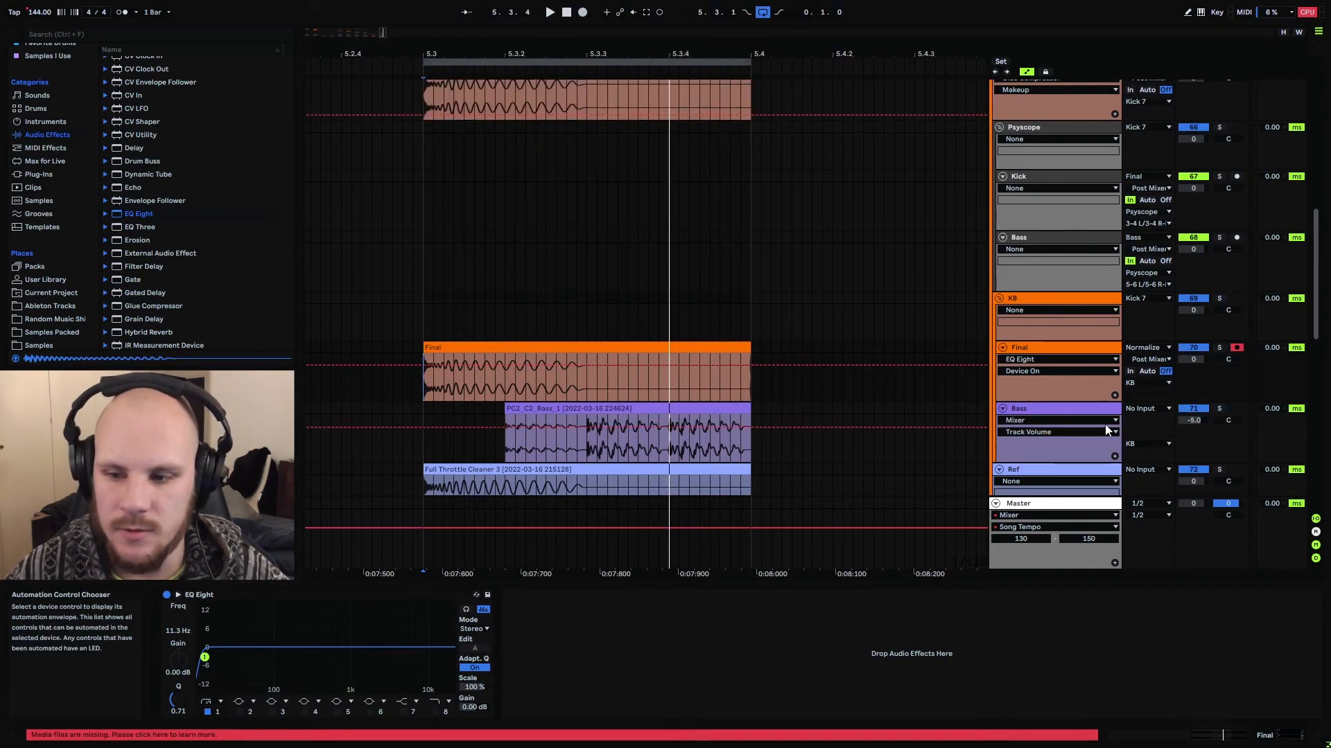
Reopen Psyscope, play the loop to check the summed kick against the quieter bass, and close the plugin window
left_click(1027, 128)
left_click(187, 596)
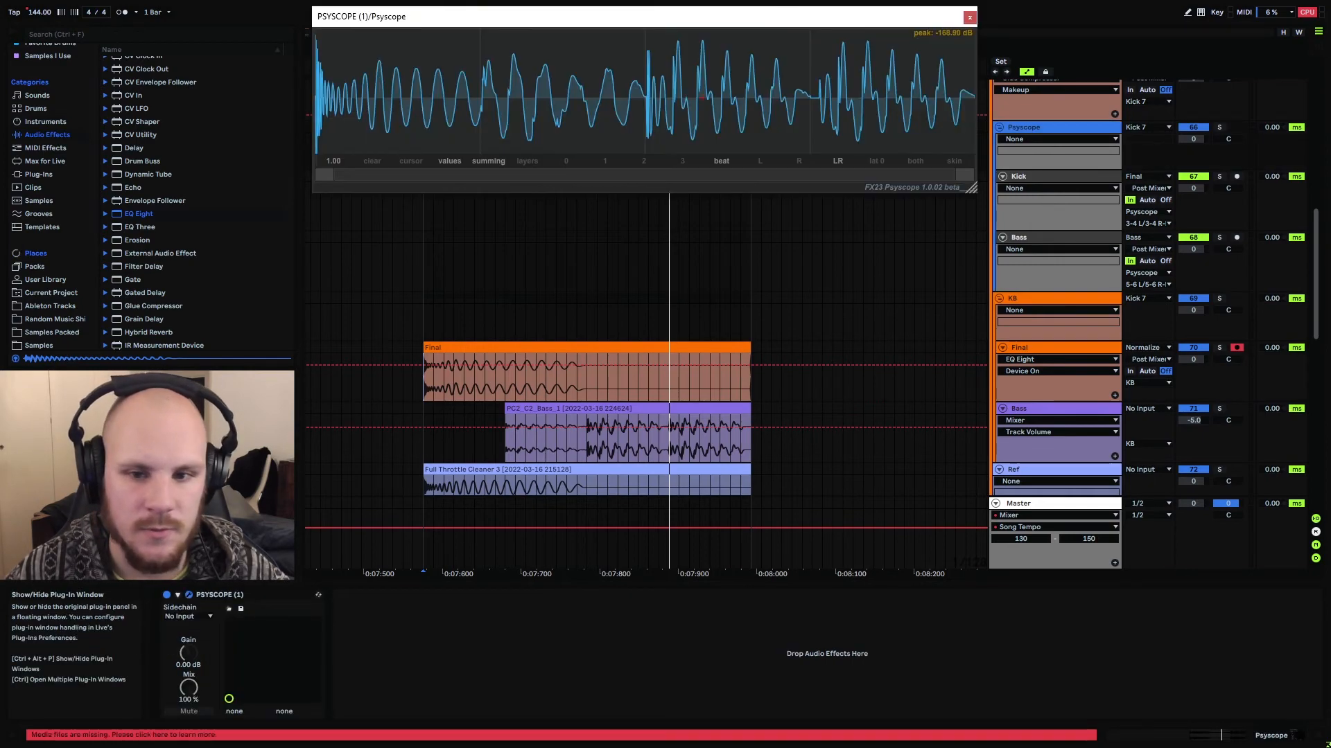
key("space")
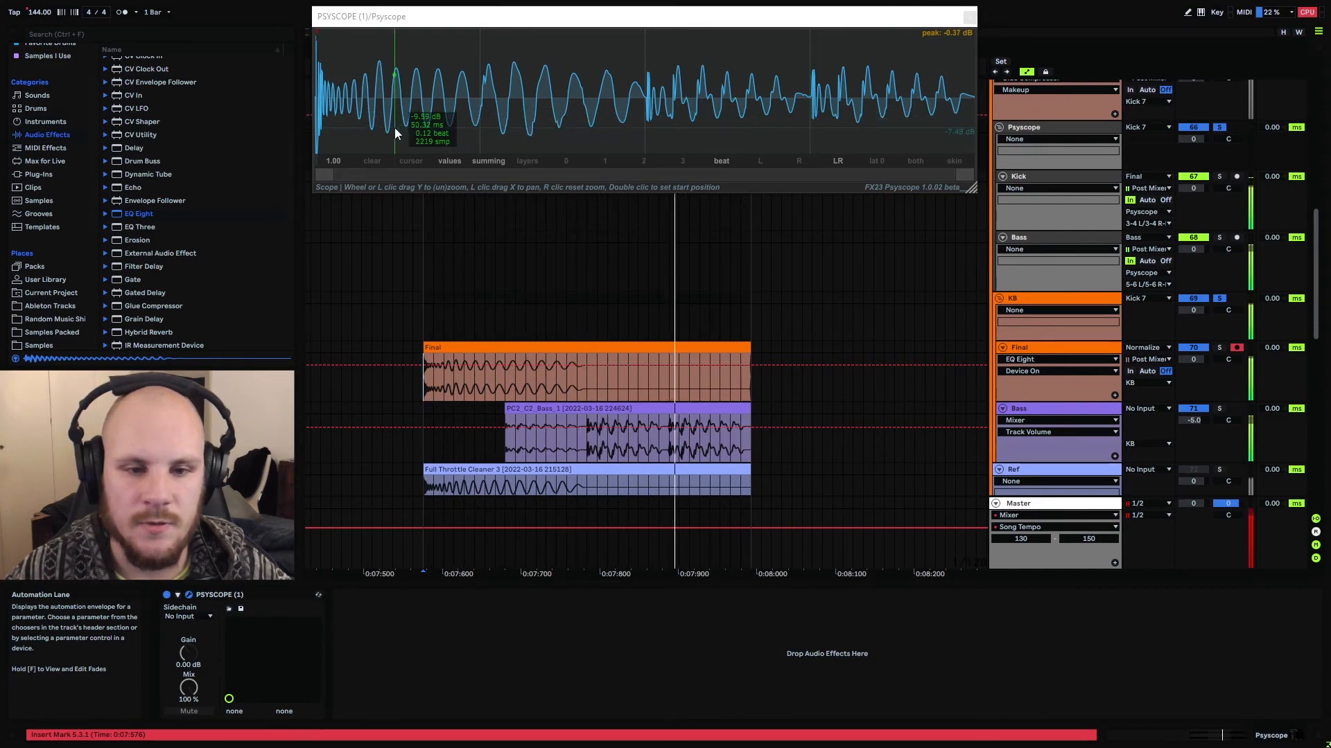
key("space")
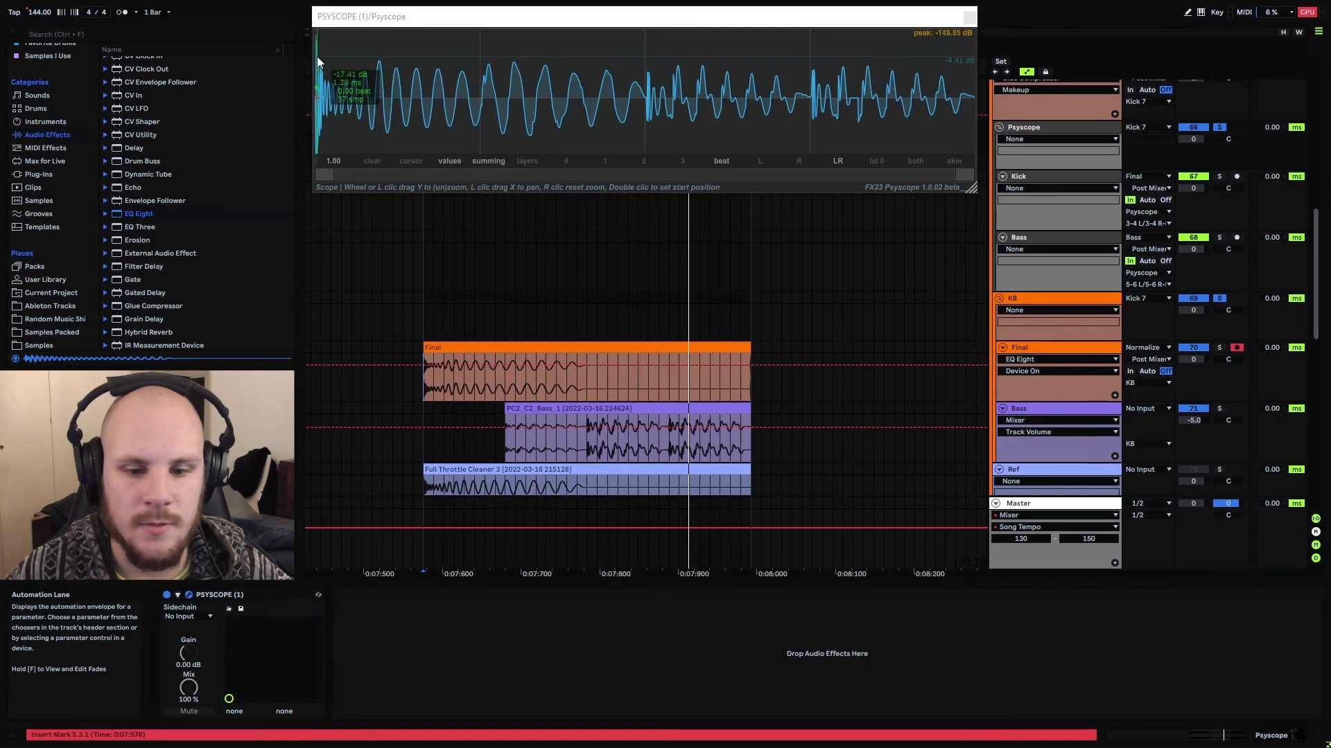
left_click(970, 17)
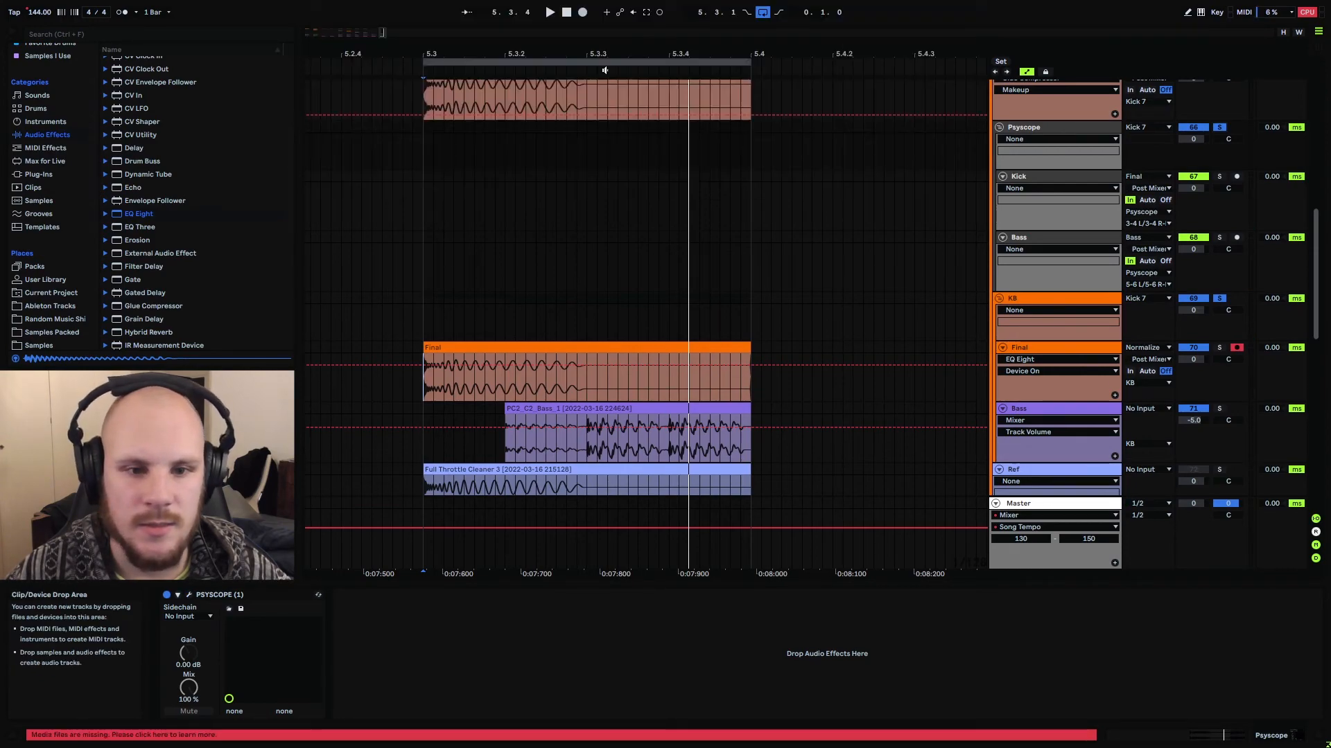
Add the MeldaProduction MDynamics plugin after EQ Eight on the Final track
mouse_move(425, 53)
left_mouse_down()
mouse_move(424, 180)
mouse_move(405, 161)
mouse_move(411, 90)
left_mouse_up()
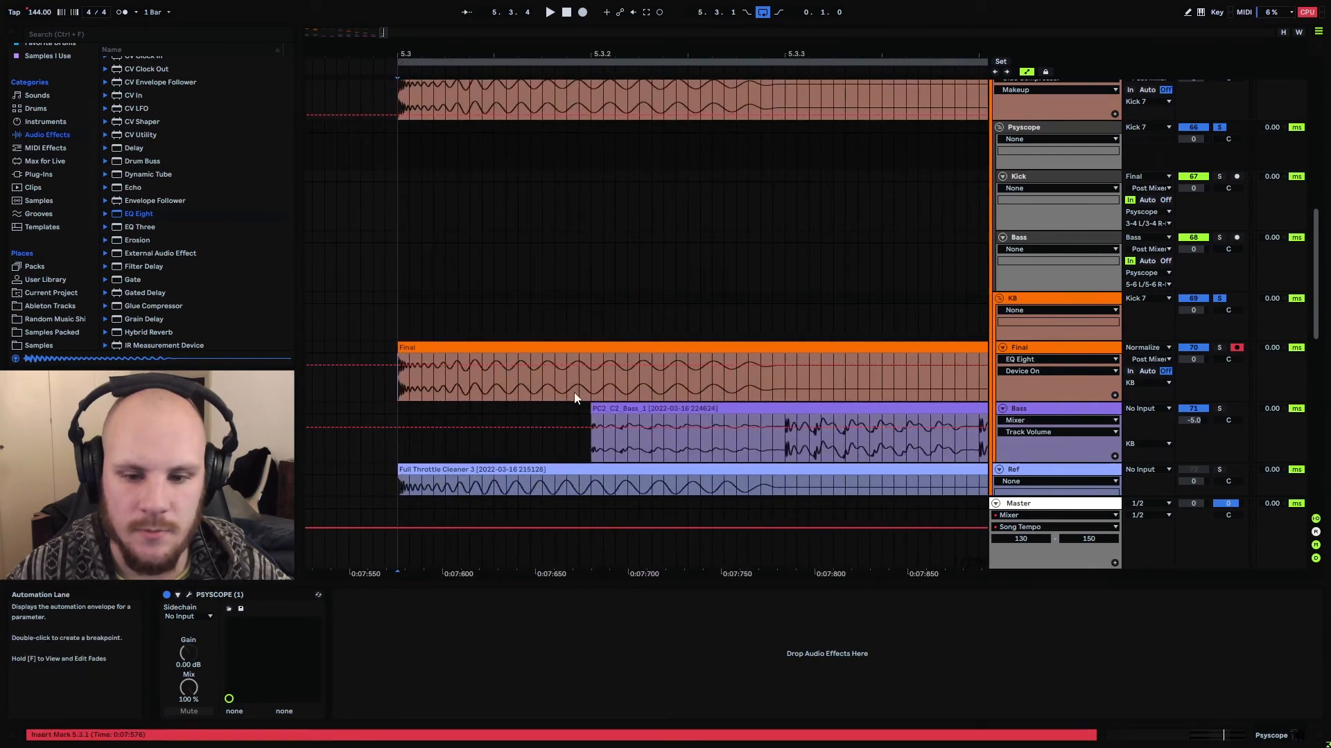
left_click(661, 393)
left_click(1068, 350)
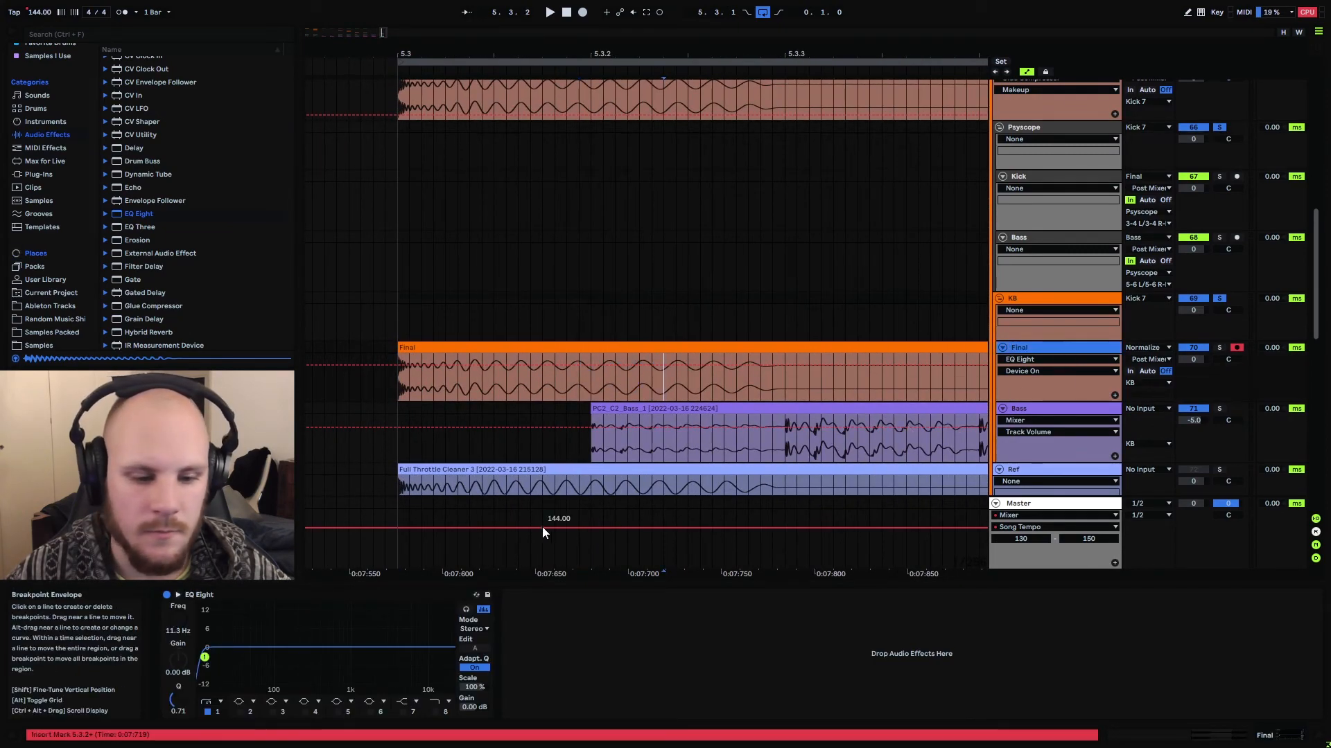
scroll(143, 210, "up", 5)
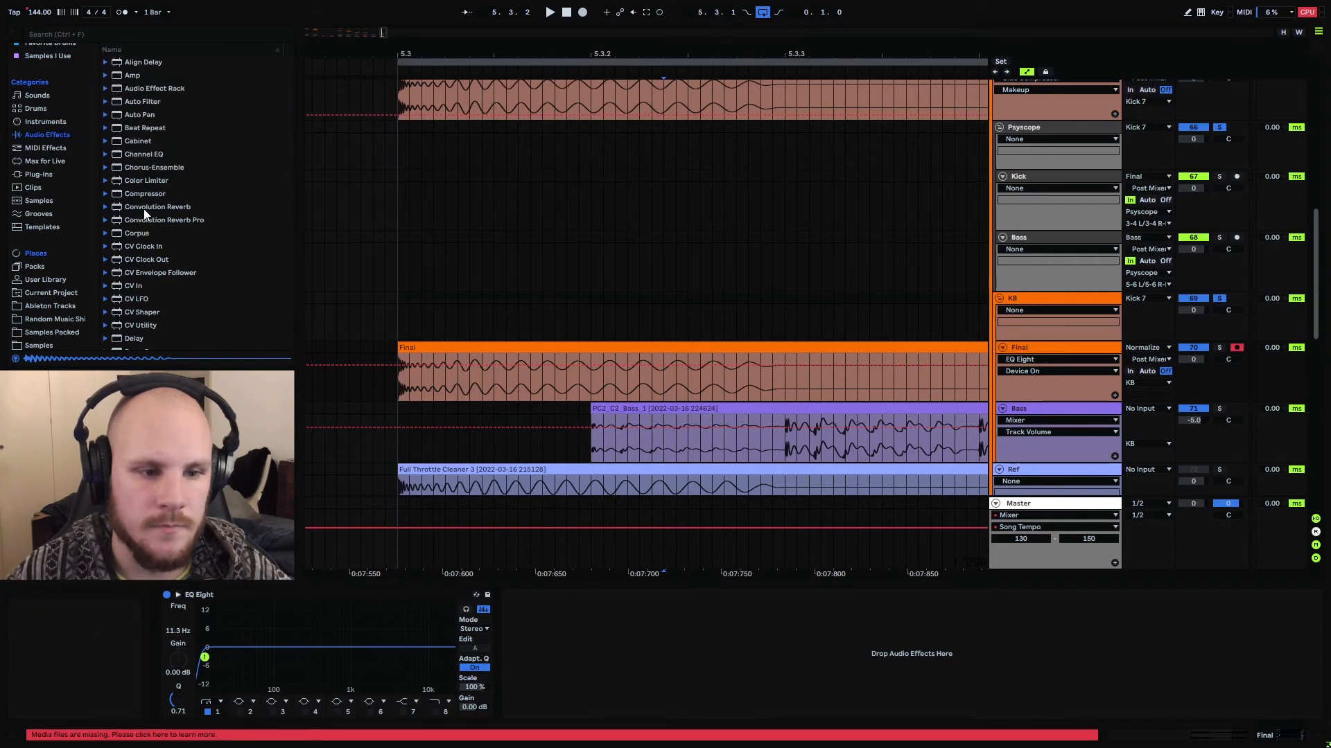
left_click(39, 176)
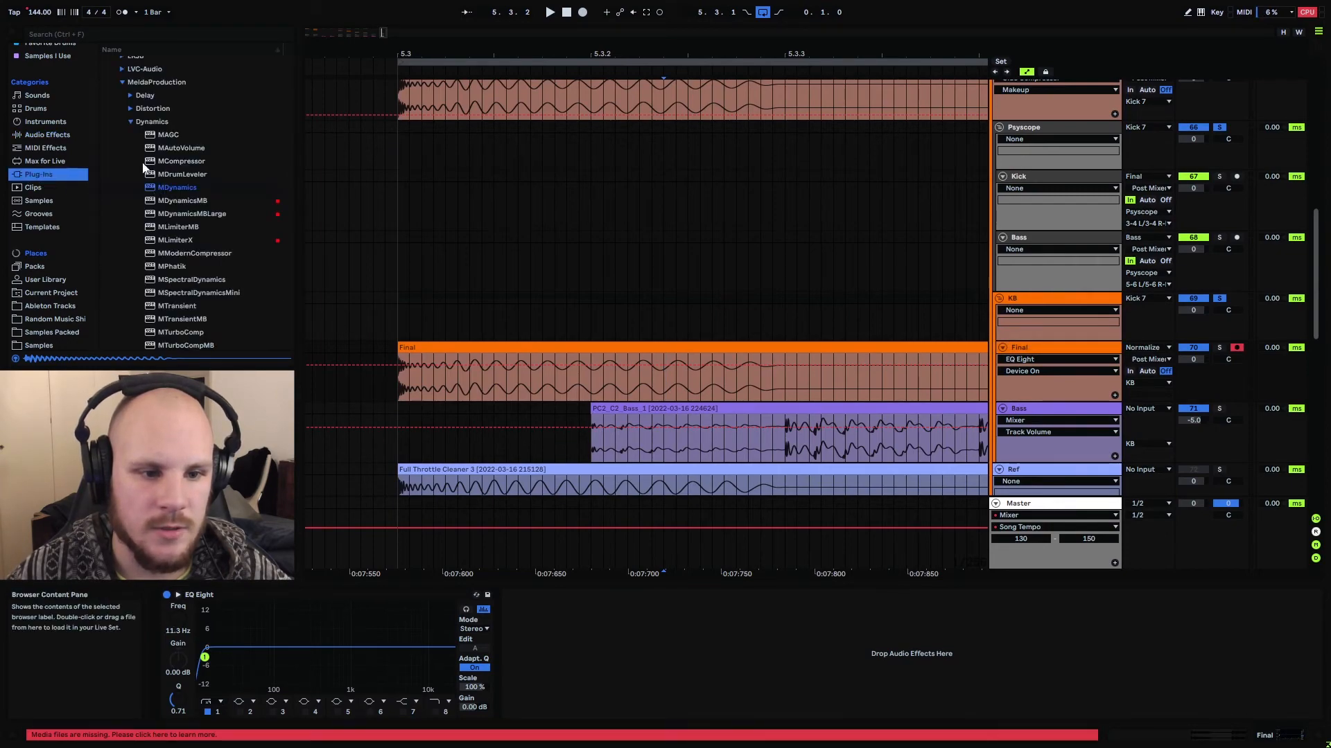
left_click_drag(550, 696, 549, 693)
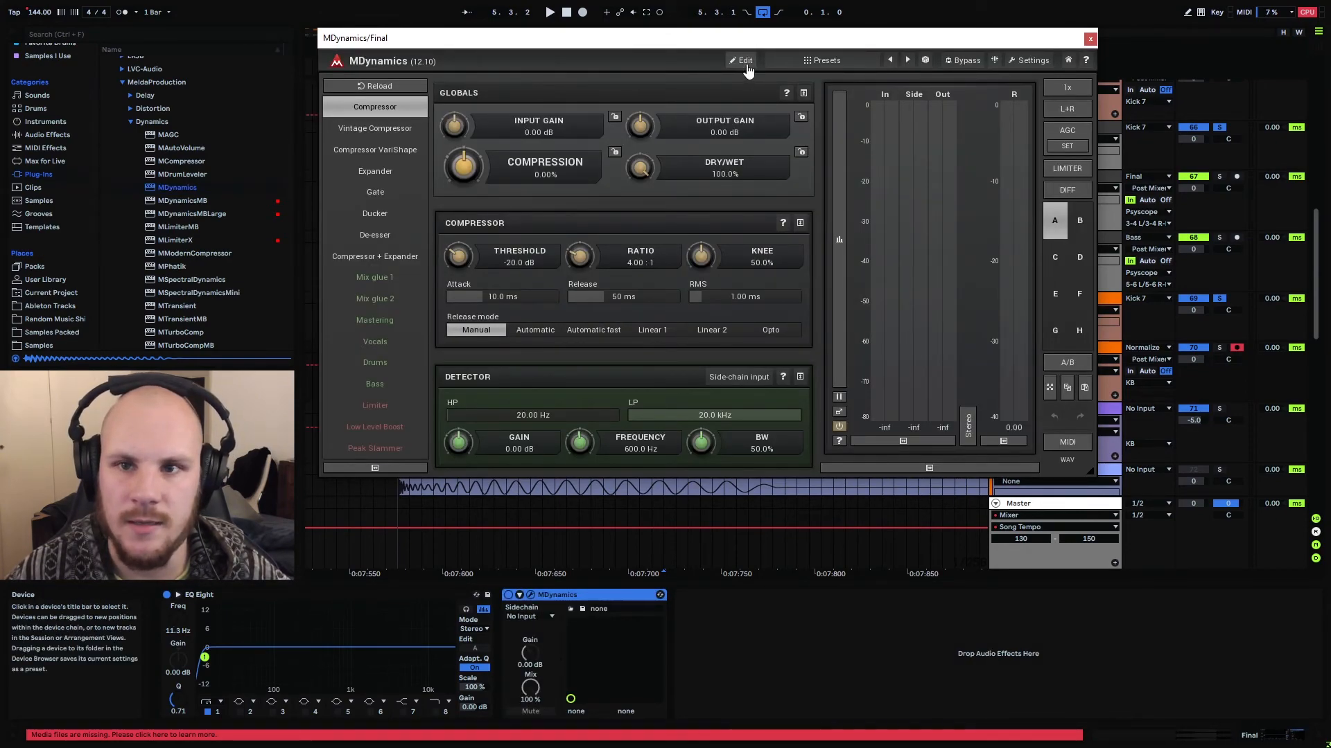
Open MDynamics' edit view and, during playback, set release to 58 ms, Processor 1 threshold to -9.54 dB and ratio to 2.10 : 1
left_click(744, 62)
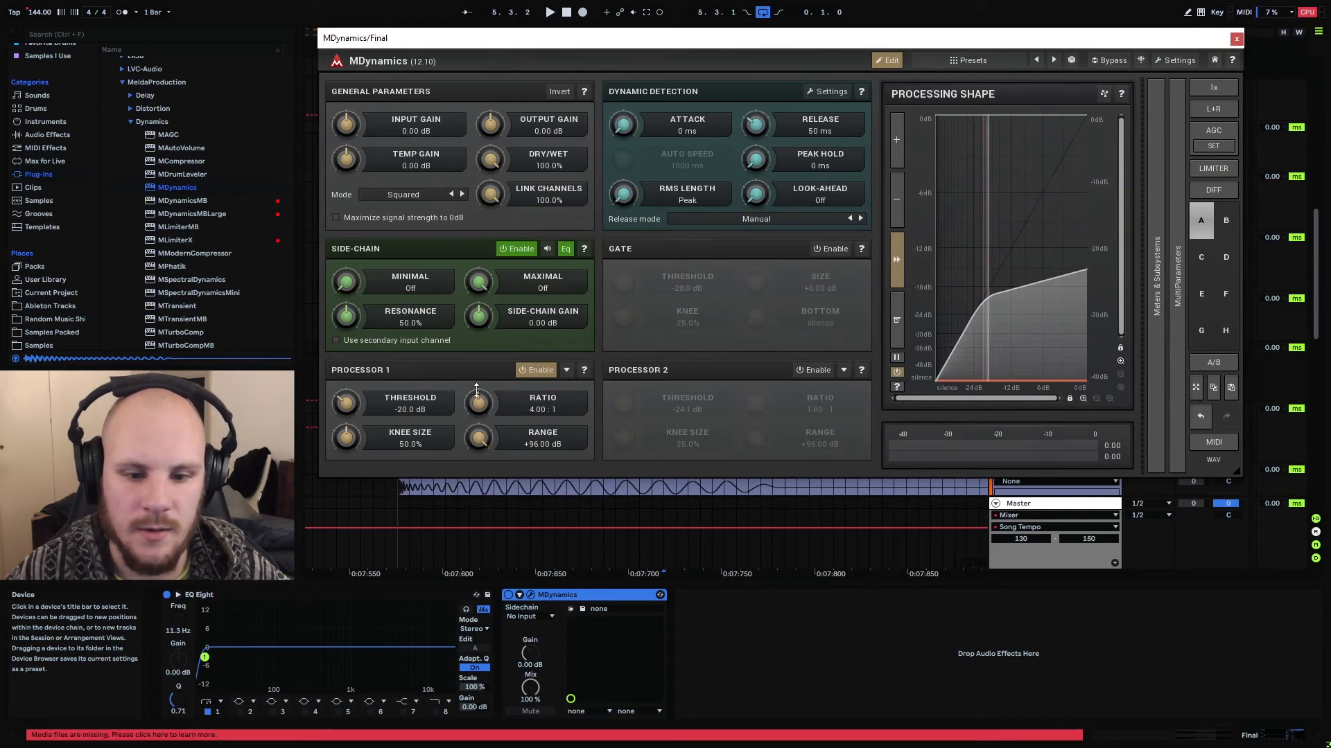
left_click_drag(478, 404, 479, 419)
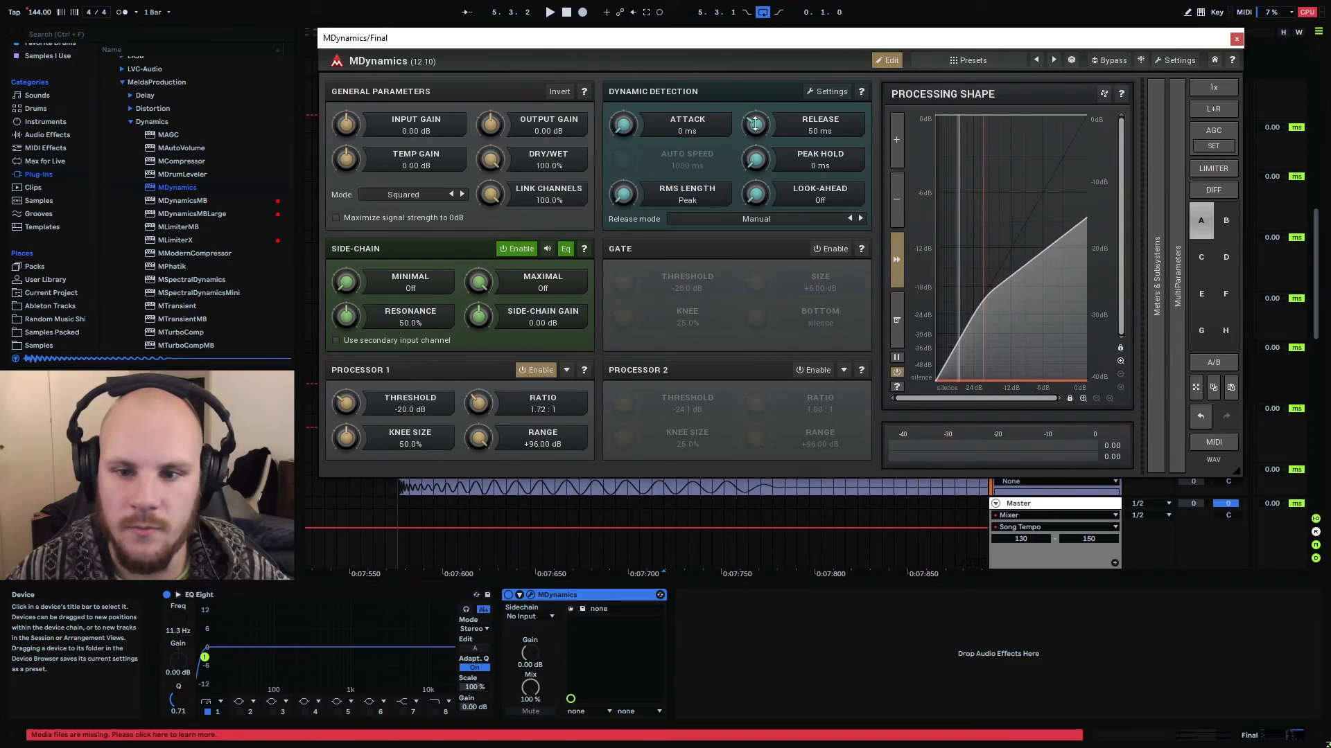
key("space")
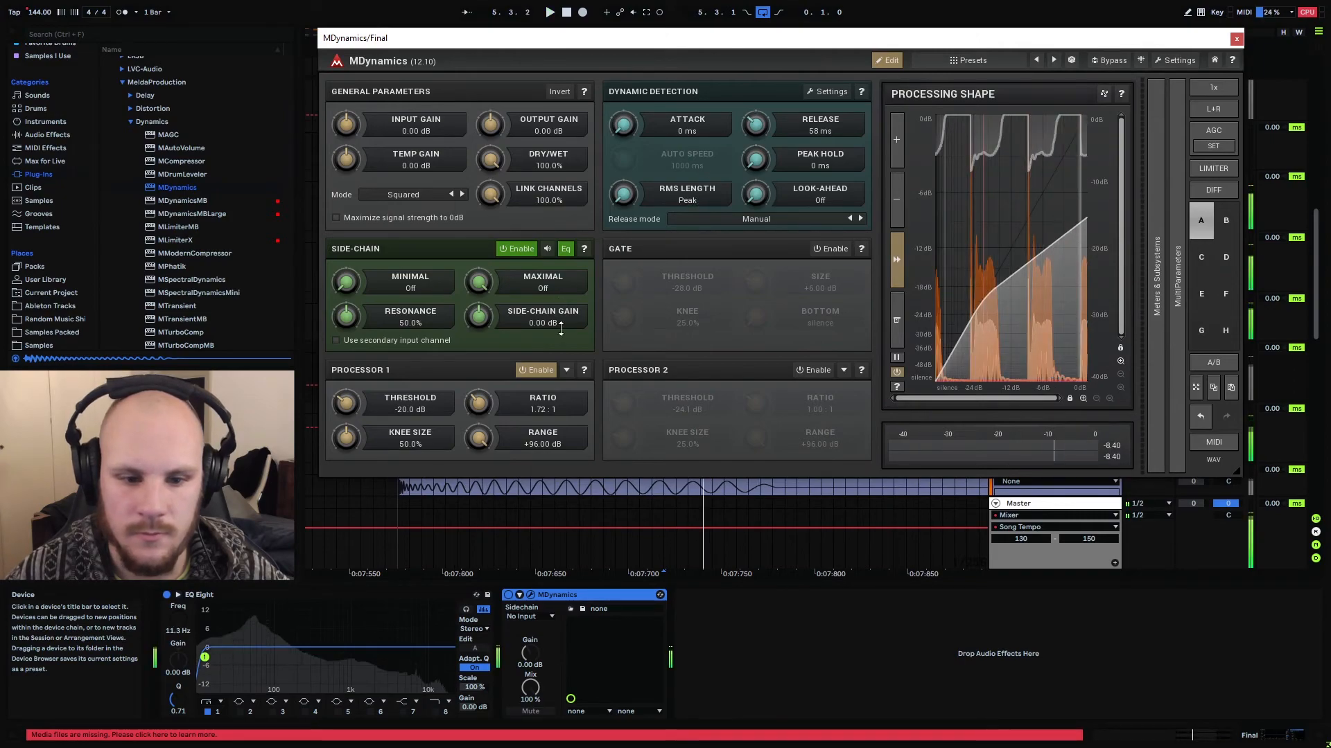
left_click_drag(358, 409, 358, 388)
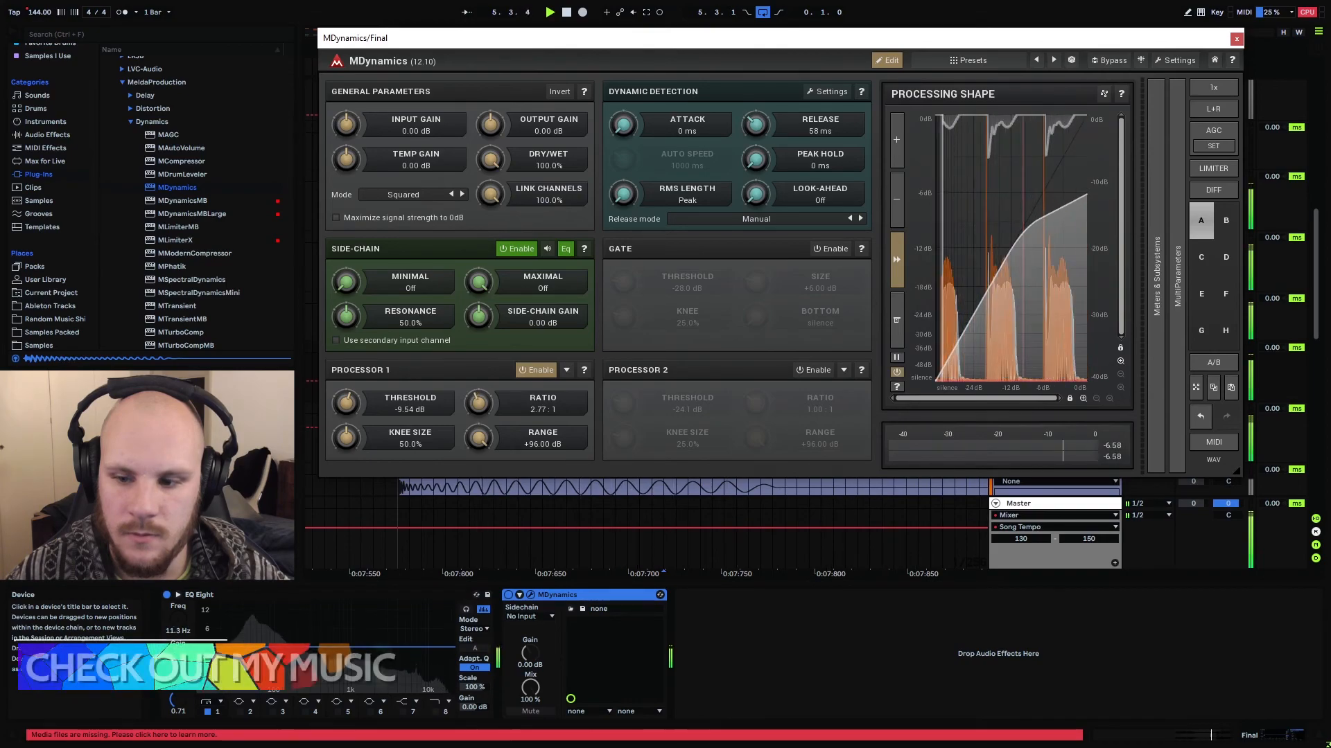
left_click_drag(474, 402, 474, 410)
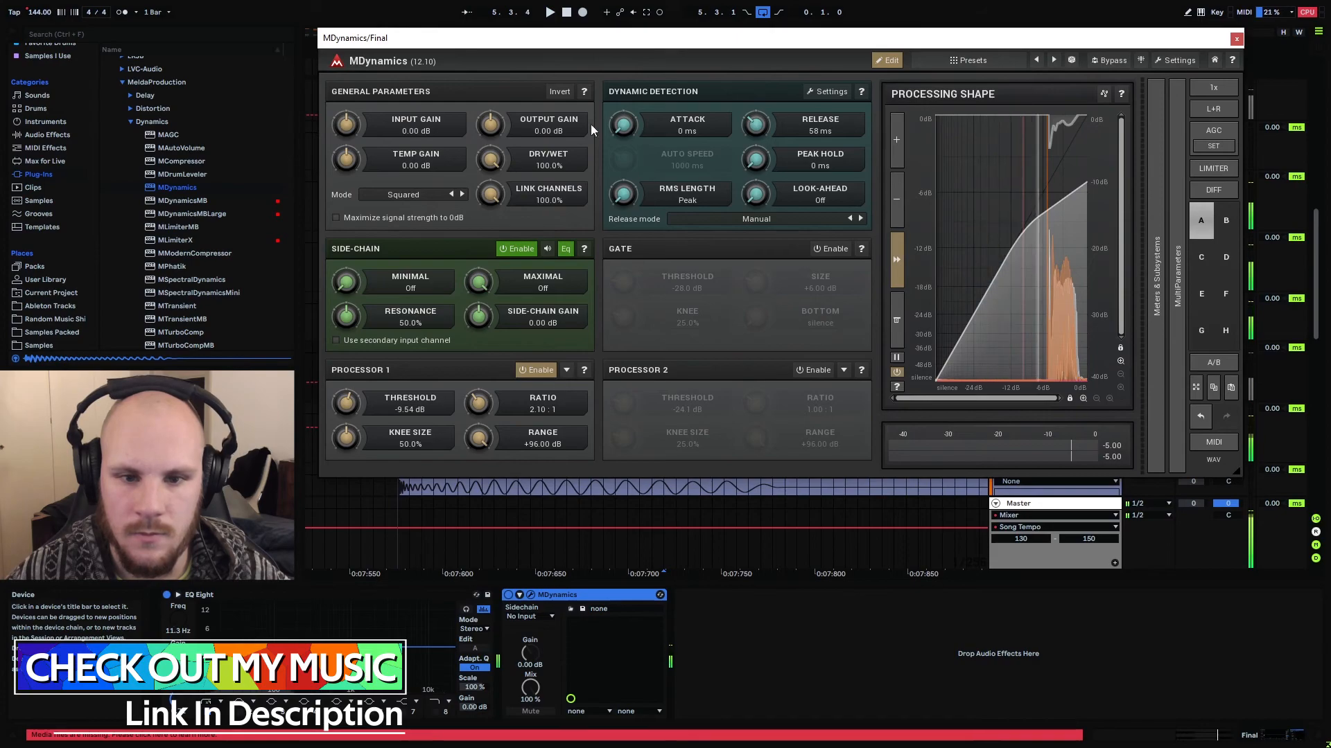
Raise the MDynamics output gain to +1.15 dB and dismiss the value entry without changing it
left_click_drag(491, 124, 491, 118)
key("space")
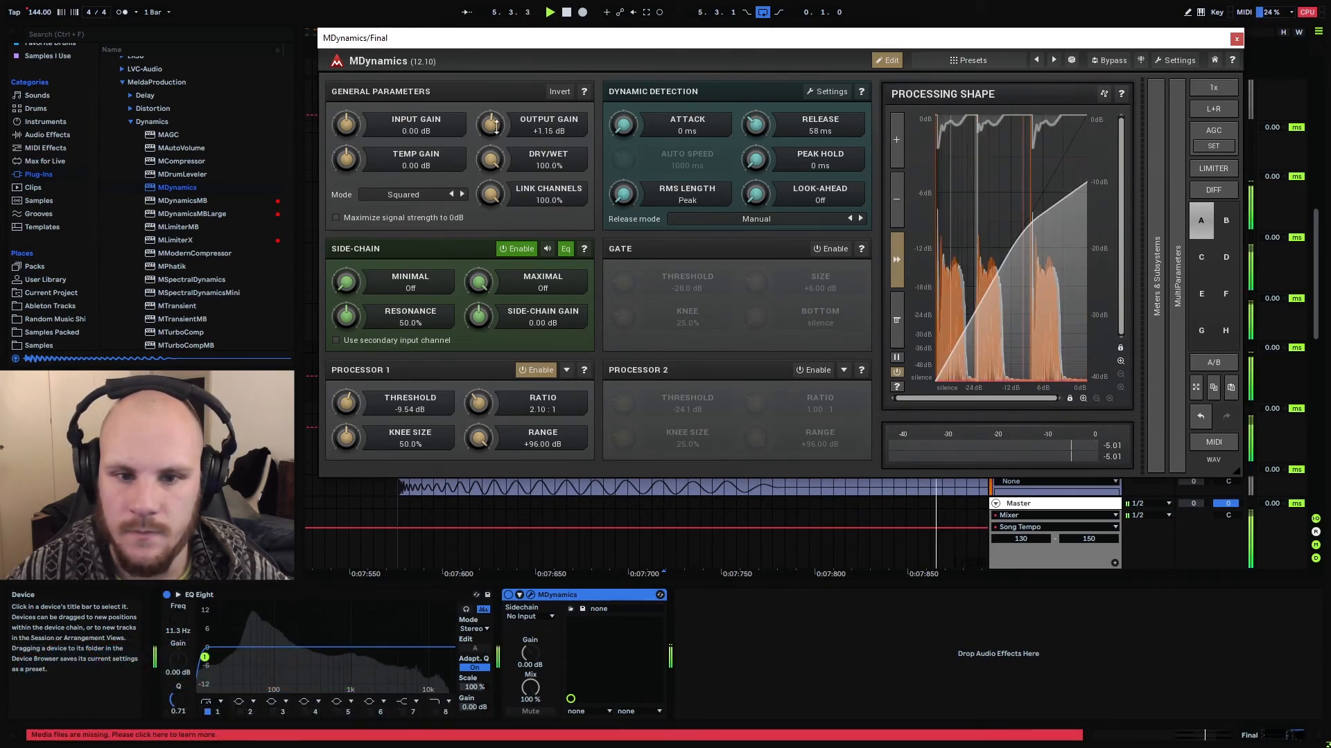
double_click(487, 116)
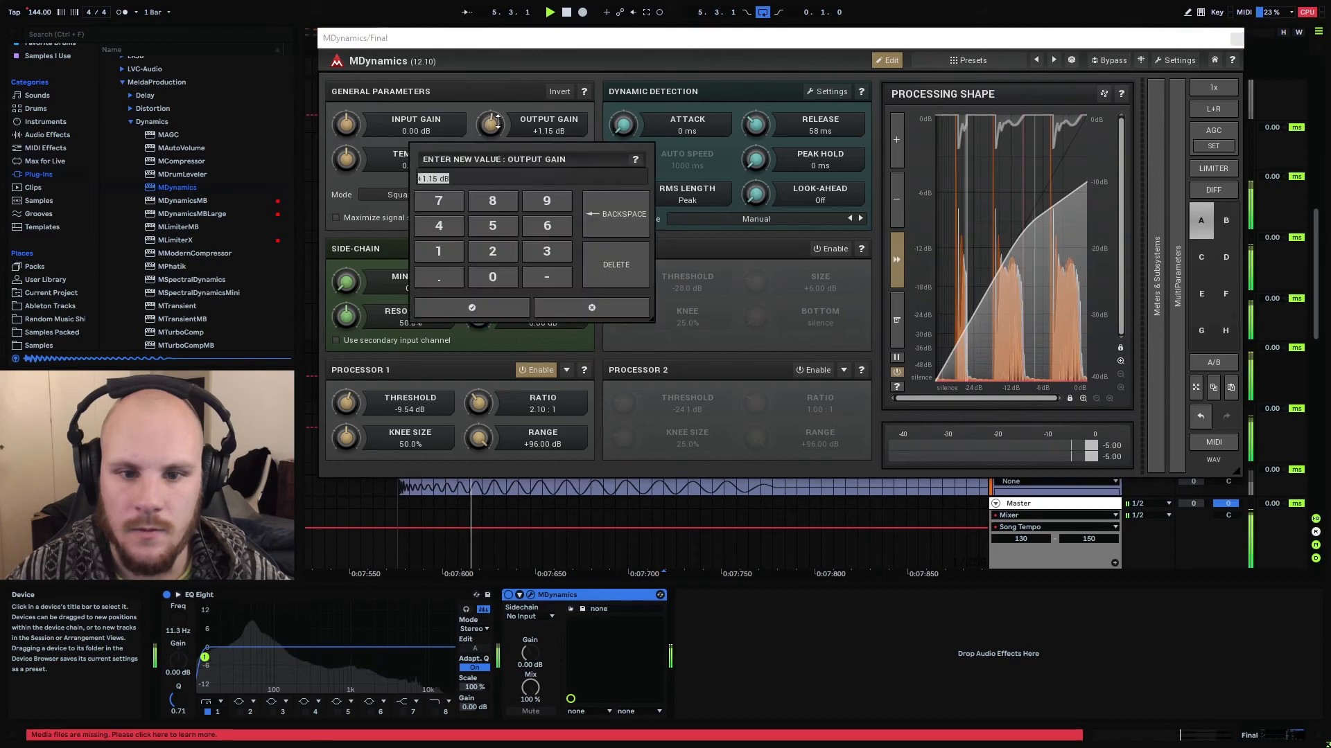
left_click(582, 309)
Switch to the Session view and move the MDynamics window below the mixer so the track meters can be read during playback
left_click_drag(1208, 40, 1154, 38)
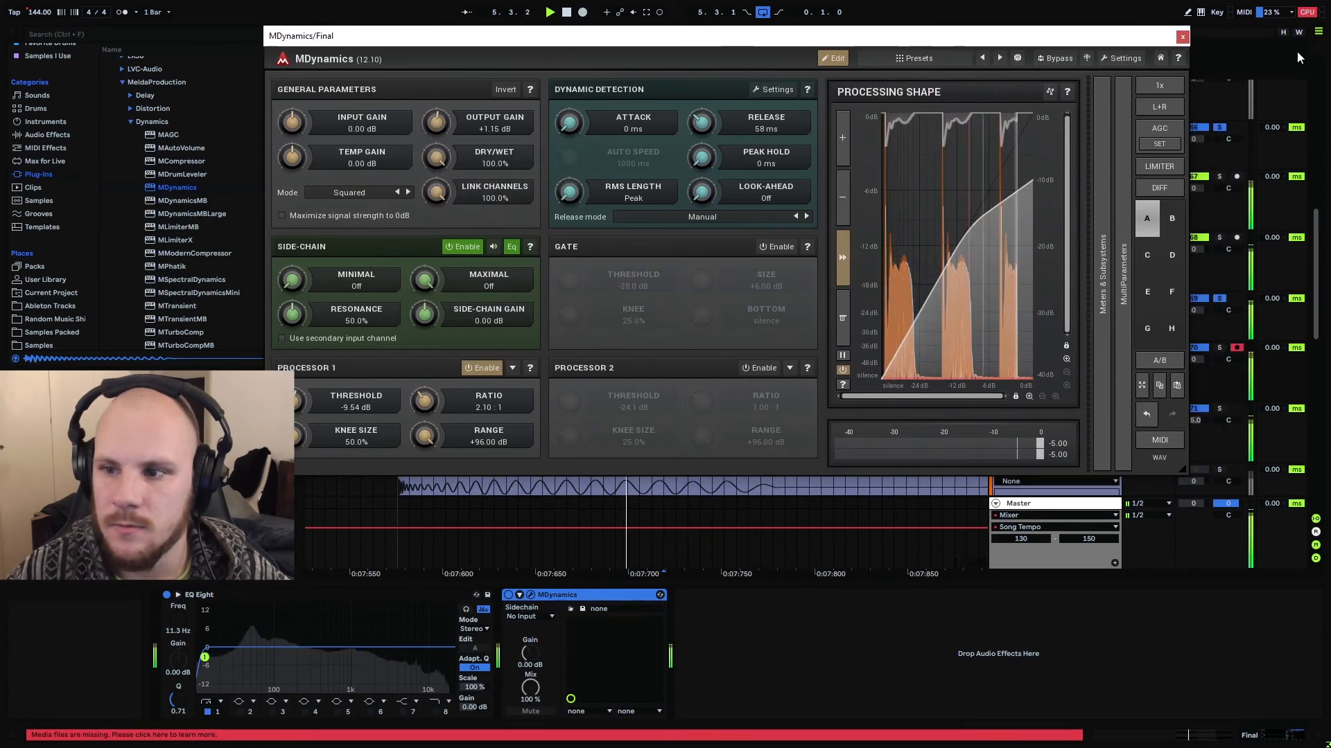
key("Tab")
left_click_drag(741, 43, 791, 579)
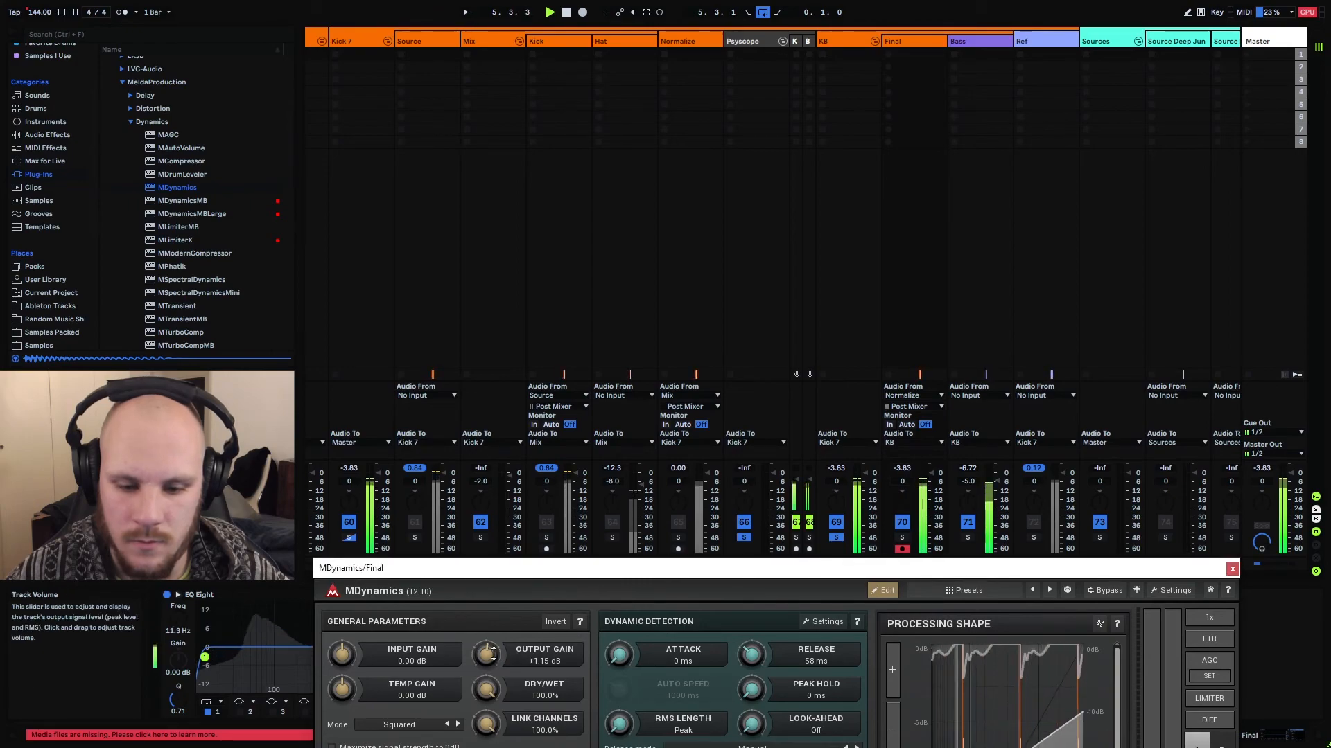
Reset the Final track's peak reading during playback and set the MDynamics output gain to +4.99 dB
left_click(895, 471)
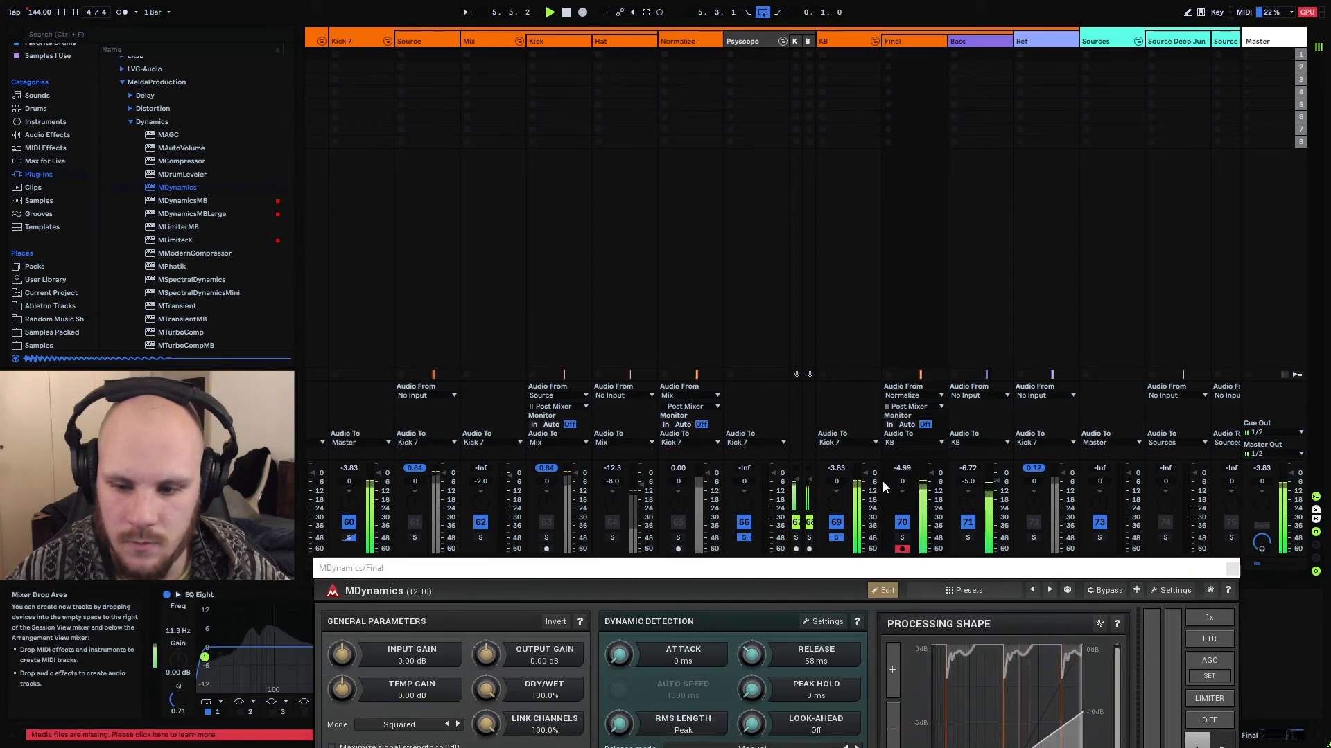
left_click(541, 662)
left_click(434, 623)
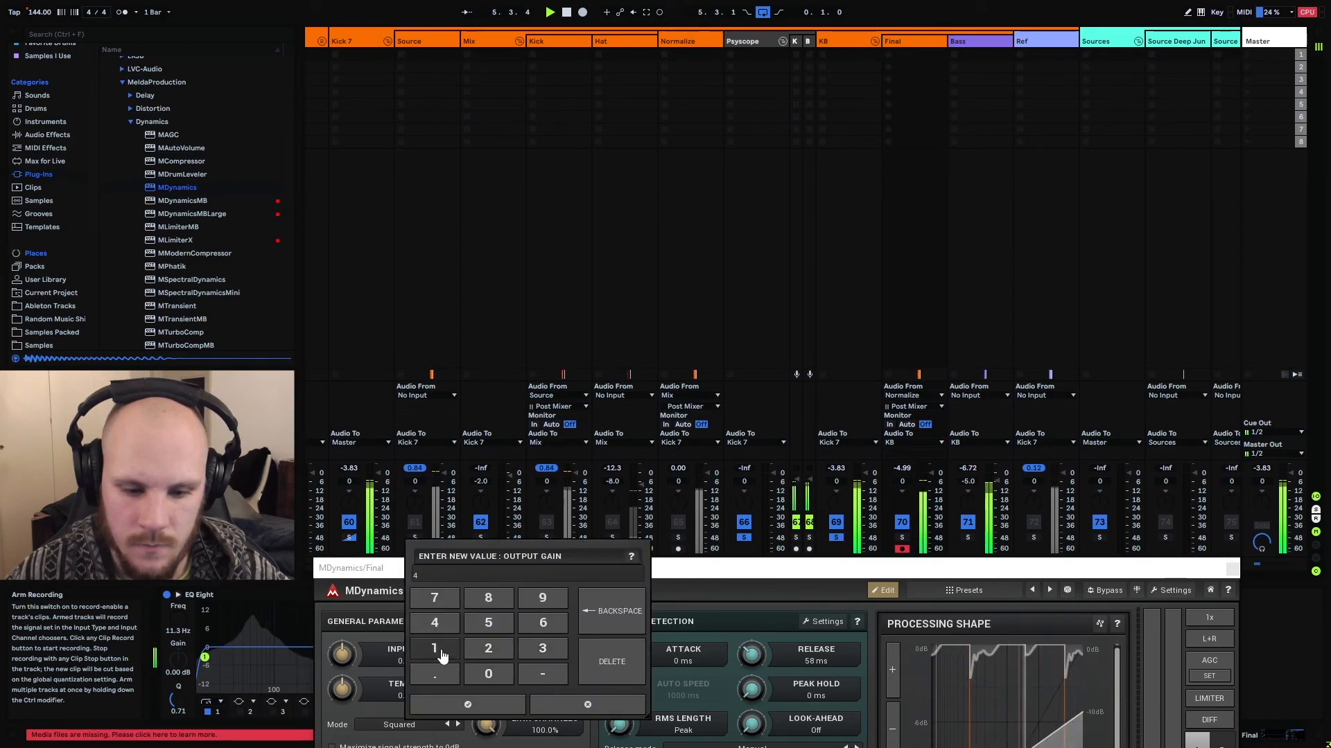
double_click(538, 604)
left_click(481, 703)
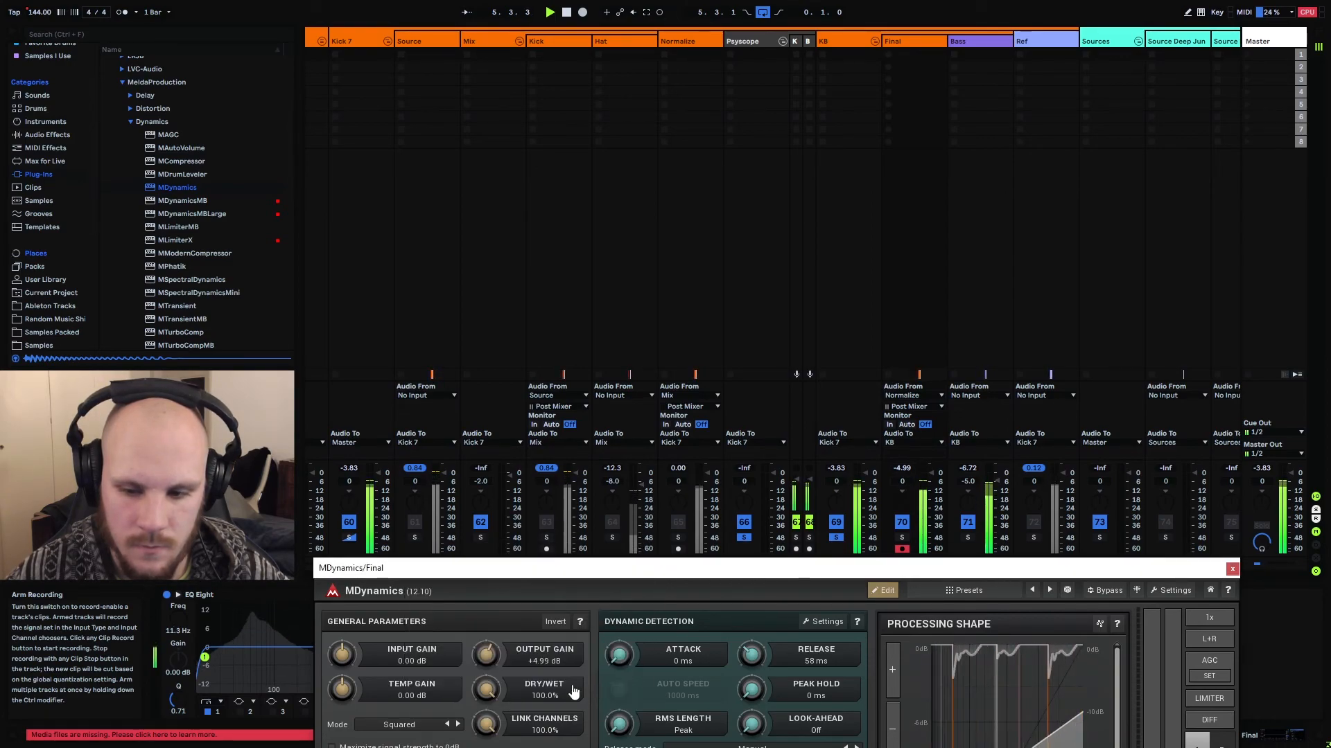
Return to the Arrangement view and close the MDynamics window
left_click_drag(736, 575, 718, 245)
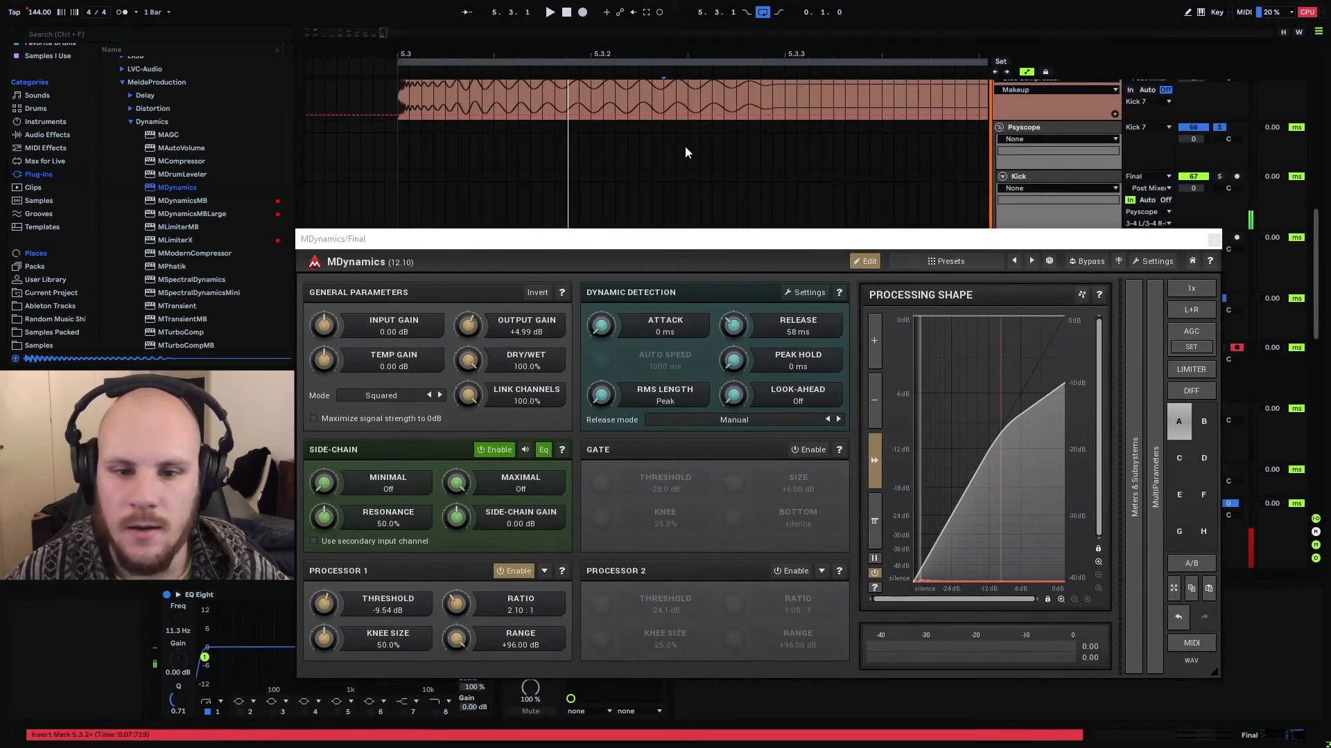
key("Tab")
left_click(1214, 240)
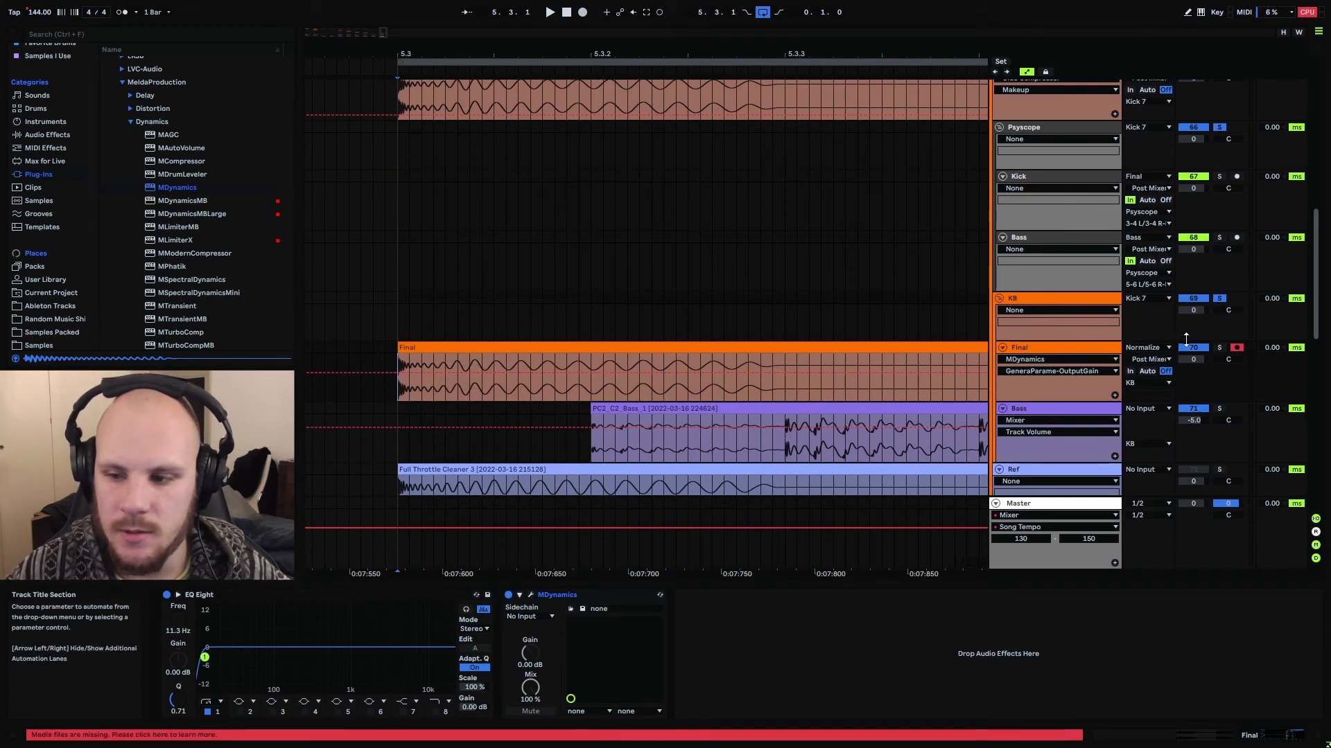
Solo the Final track, open the Psyscope plugin window and solo its Kick track to view the kick waveform during playback
left_click(1219, 347)
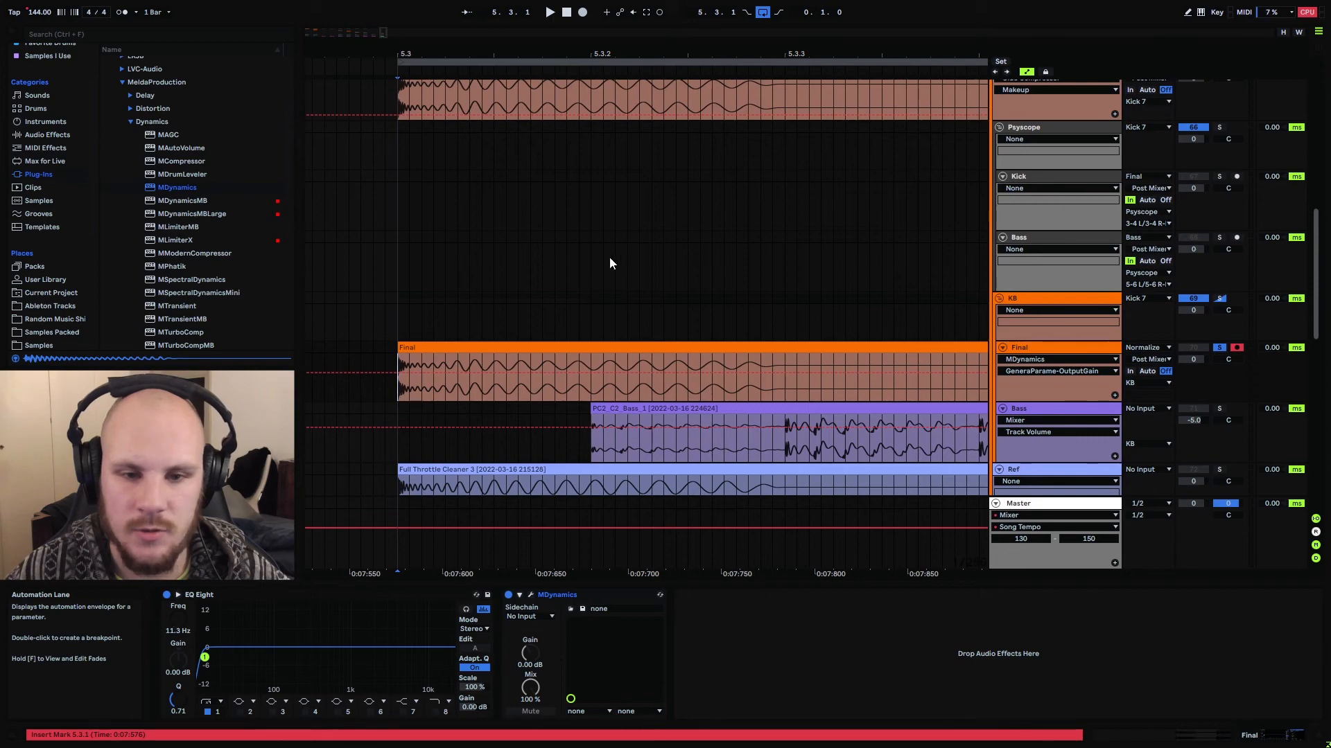
left_click_drag(543, 55, 463, 14)
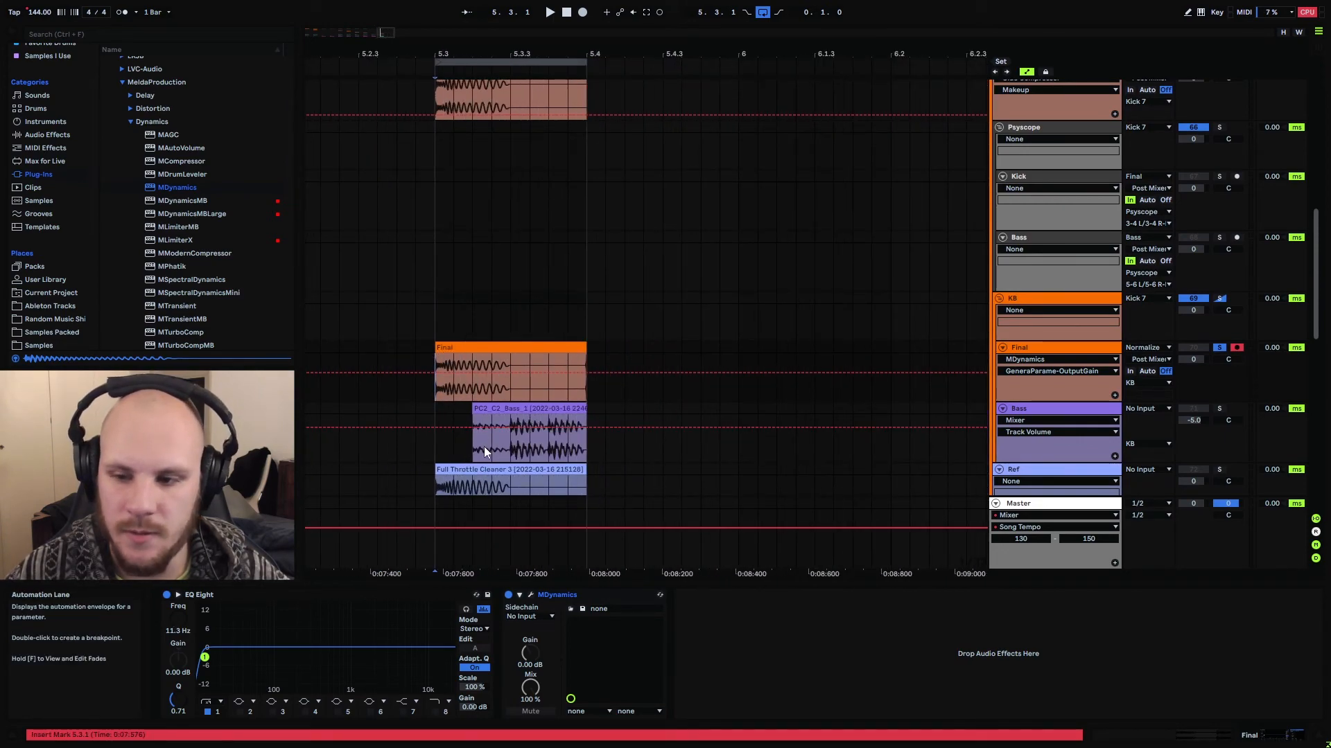
left_click(1042, 133)
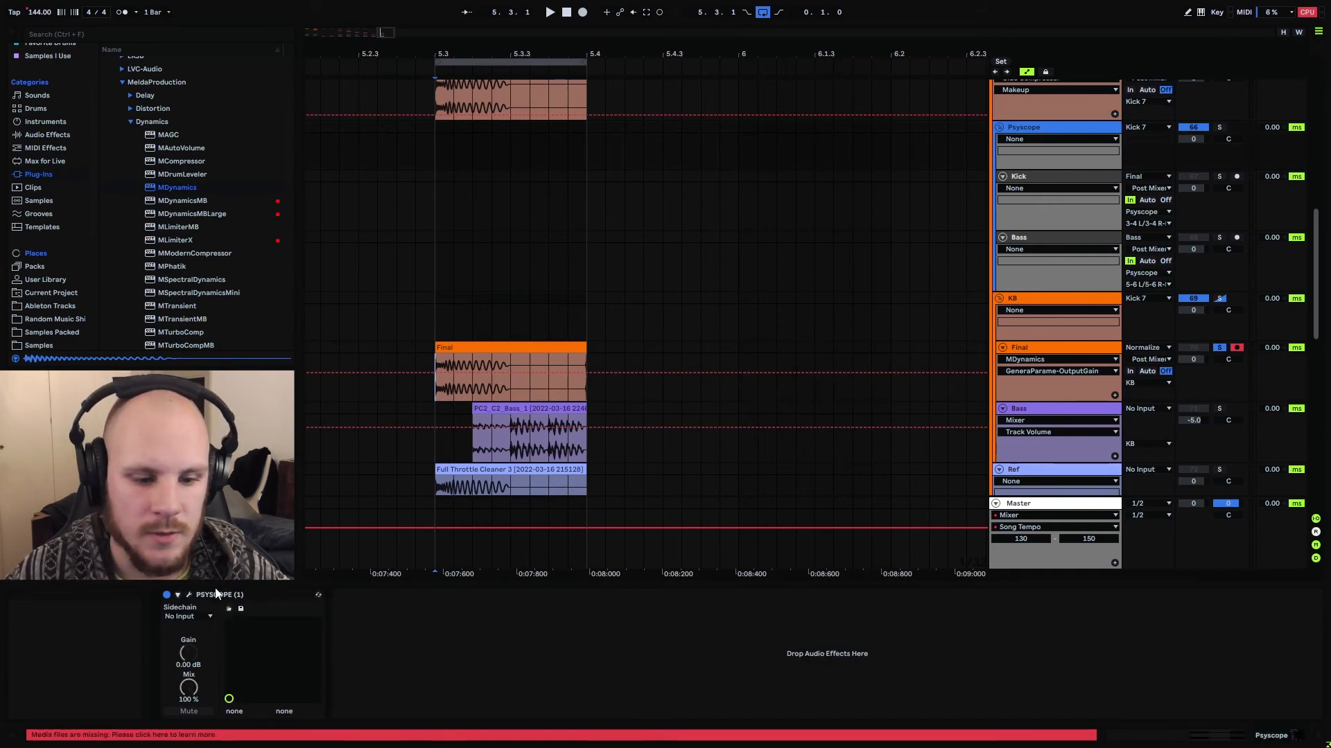
left_click(189, 595)
key("space")
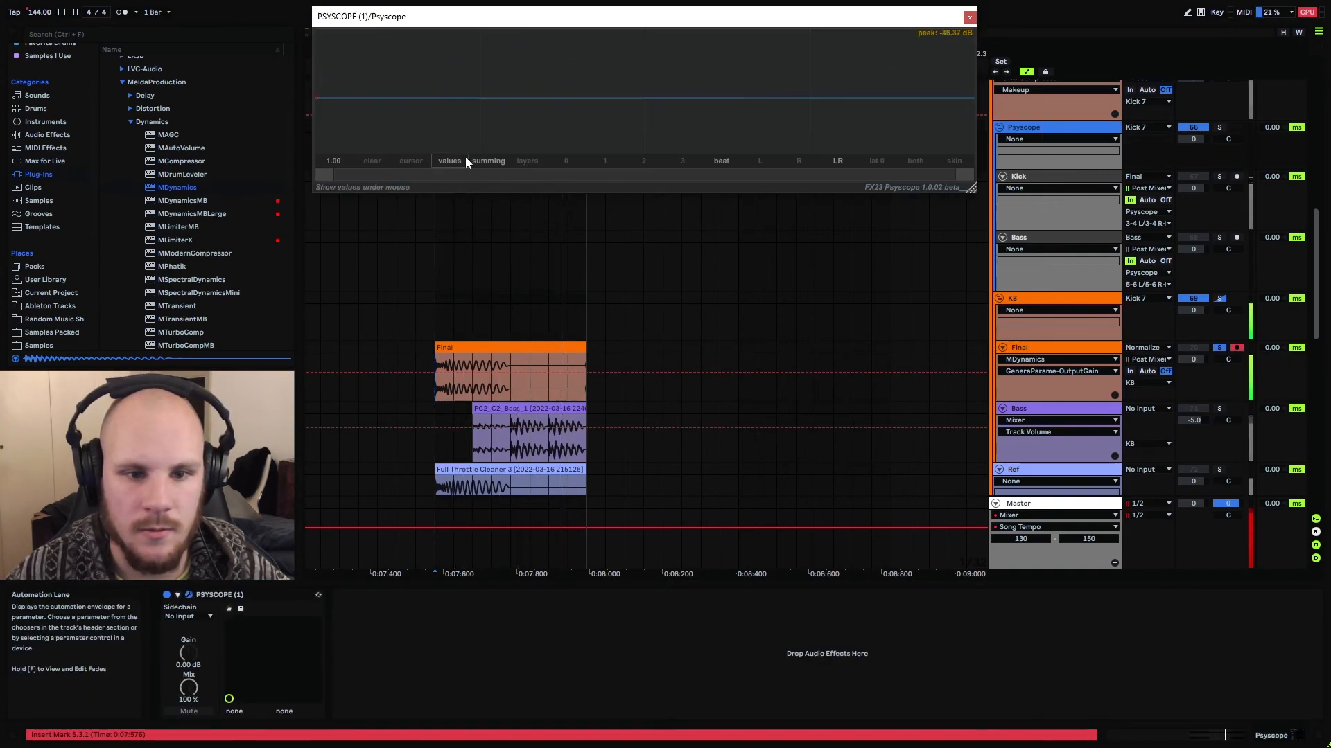
left_click(1219, 177, "ctrl")
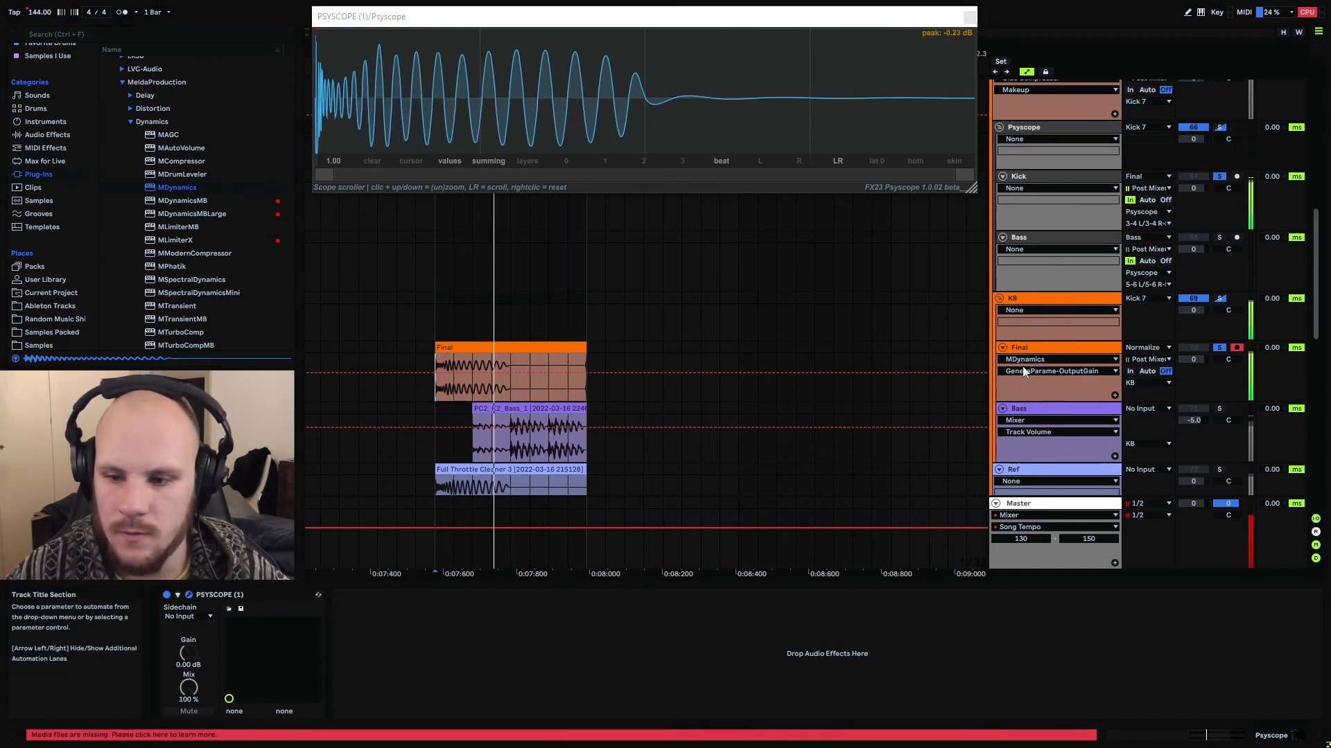
Compare the kick waveform with MDynamics switched off and back on, and finish by unsoloing the Final track and stopping playback
left_click(1040, 348)
left_click(508, 595)
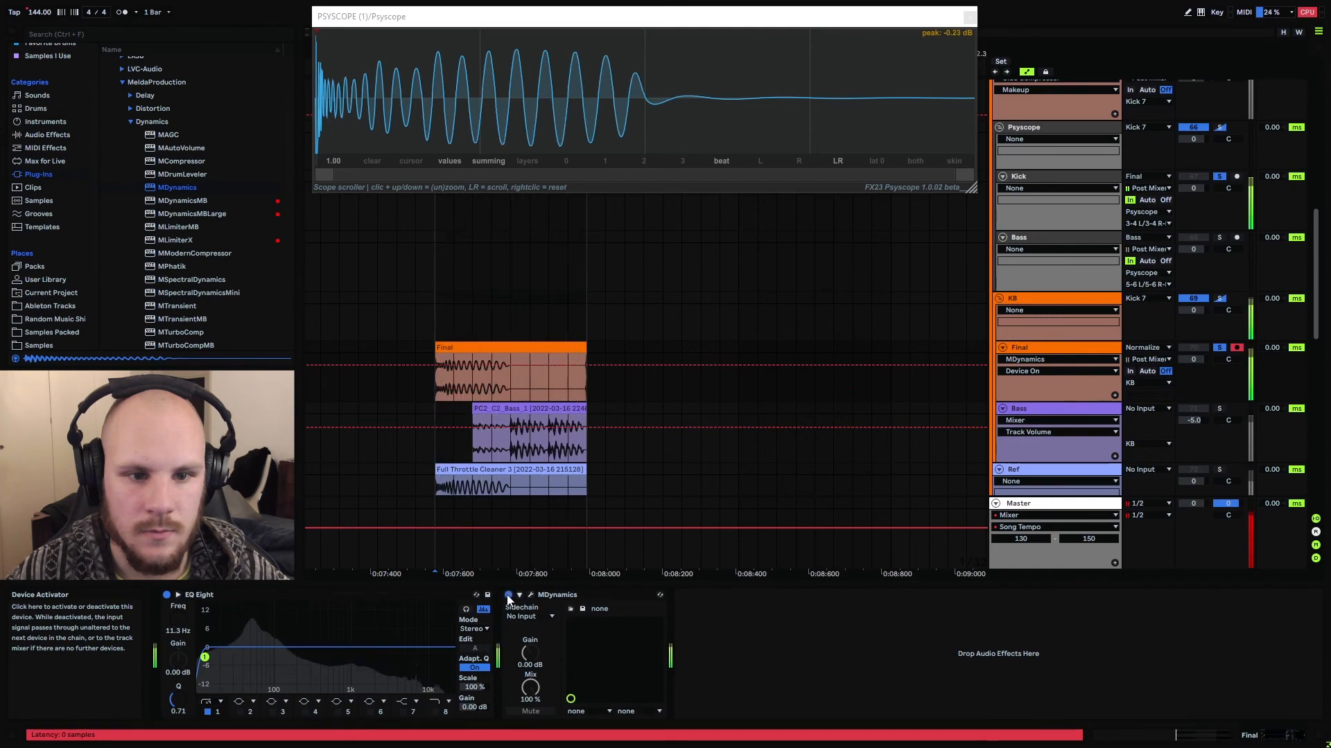
left_click(508, 595)
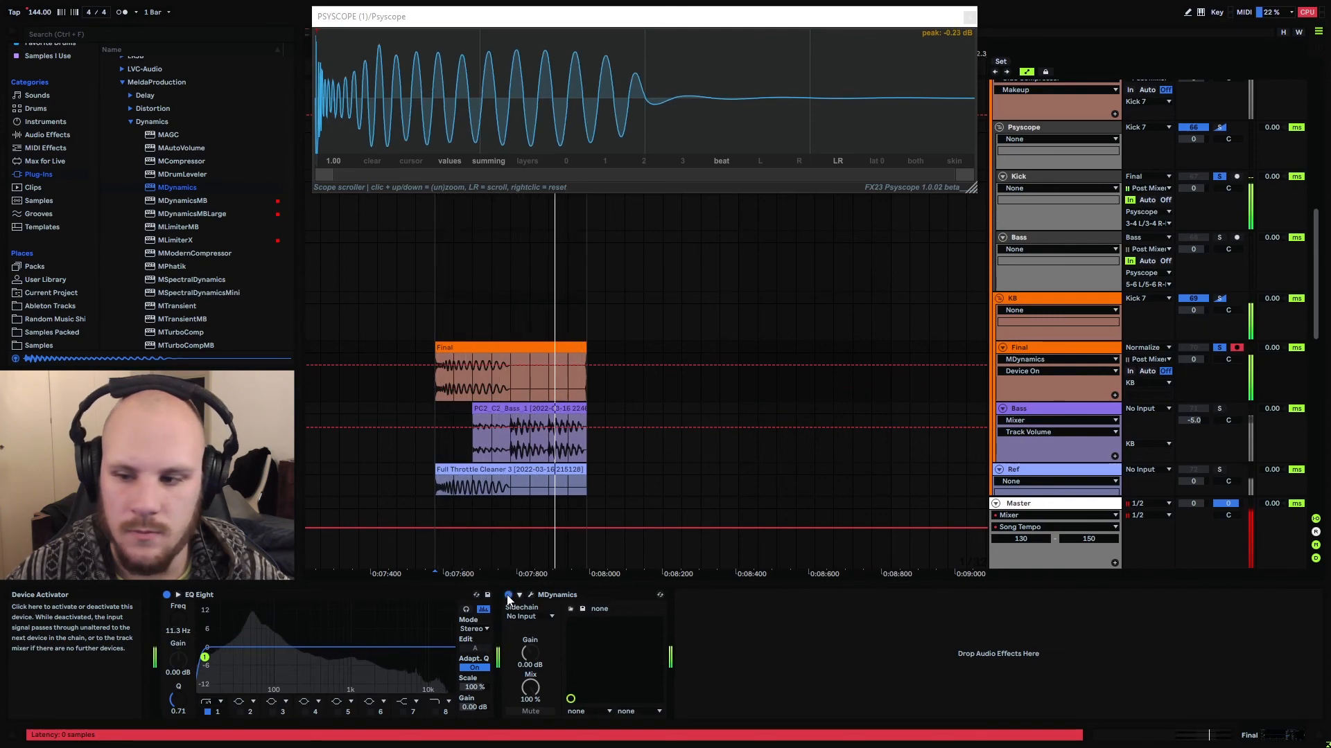
left_click(1220, 348)
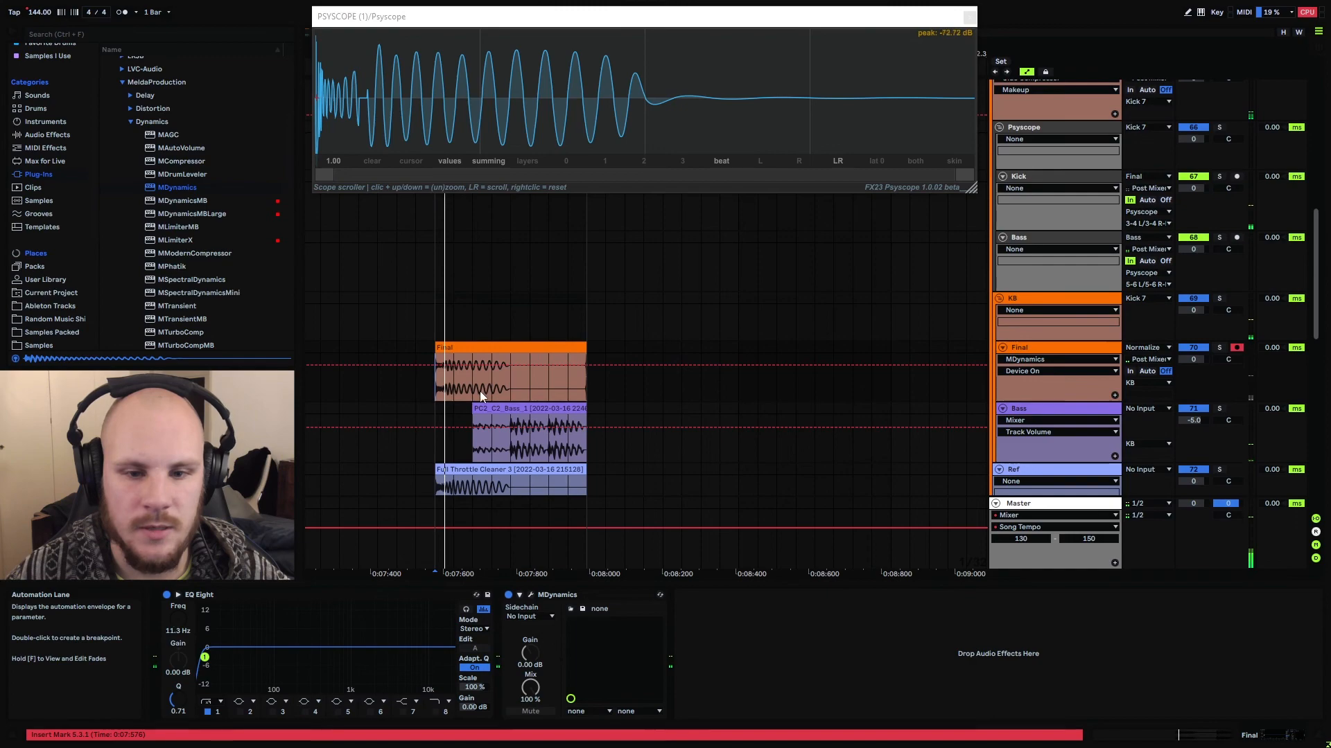
key("space")
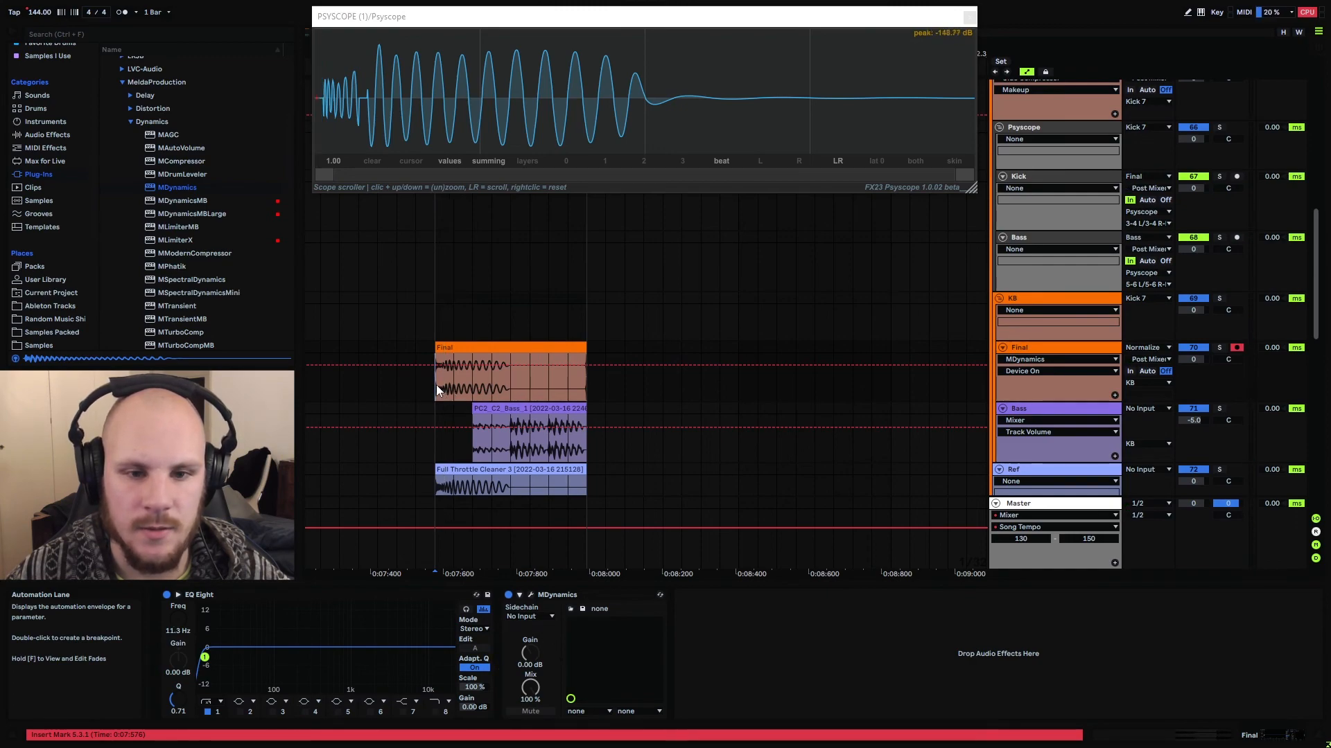